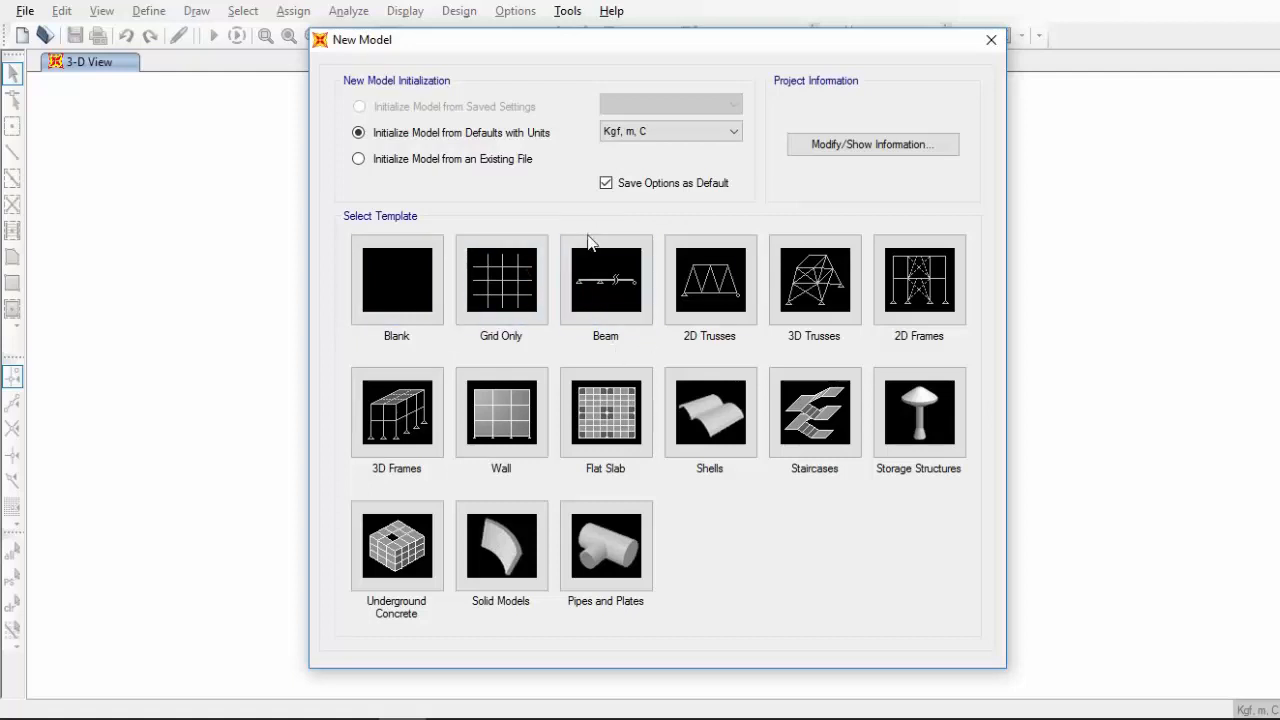
Start a new model from the Beam template with 2 spans and a span length of 5.4 m
{"action": "left_click", "coordinate": [596, 300]}
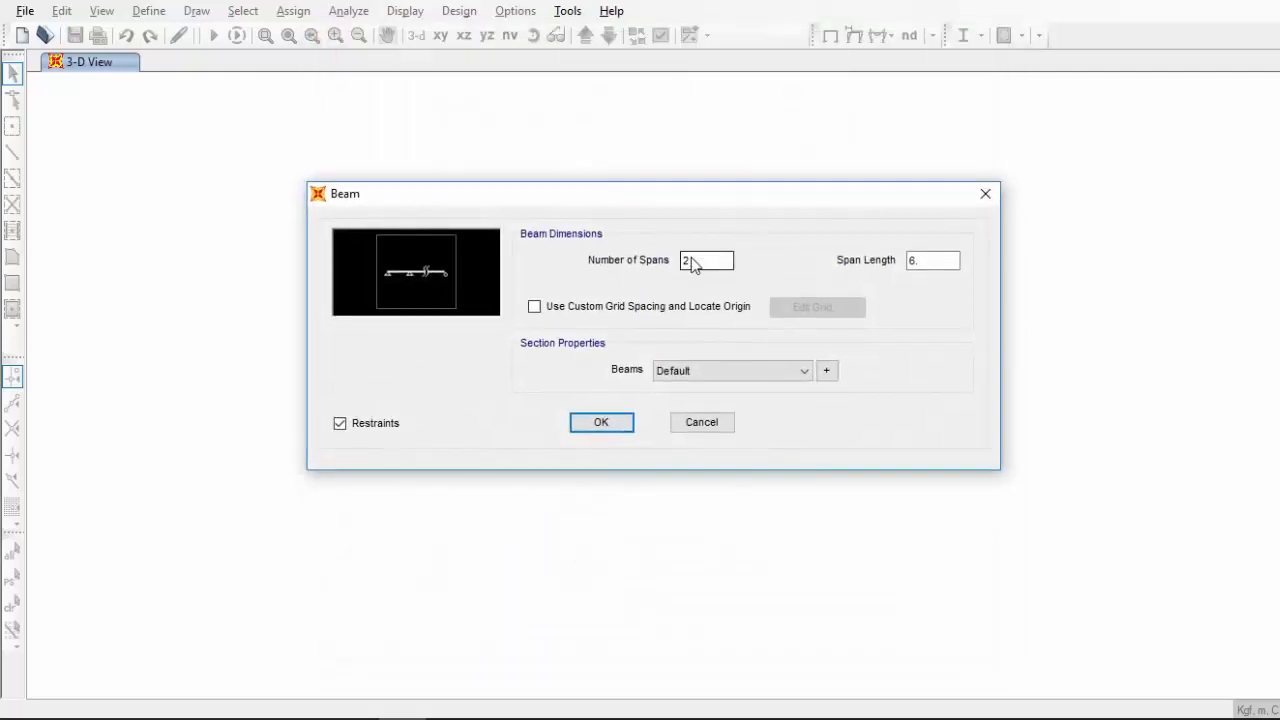
{"action": "double_click", "coordinate": [686, 260]}
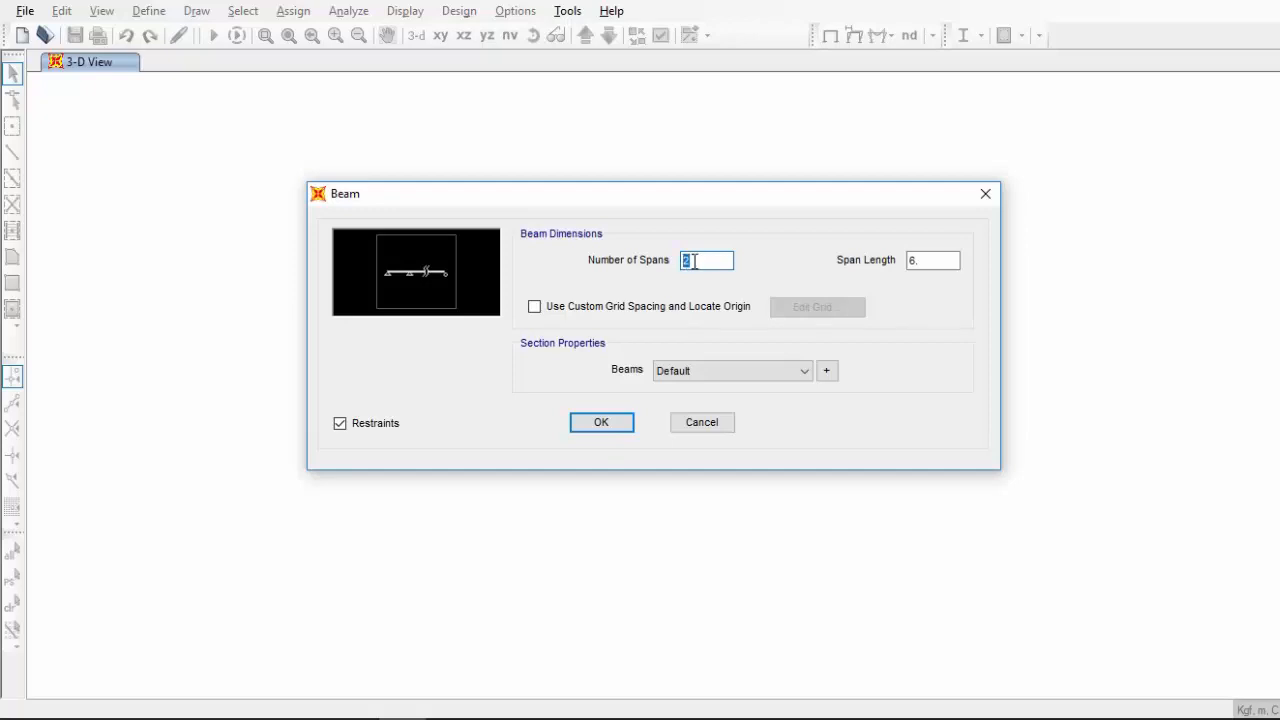
{"action": "double_click", "coordinate": [911, 262]}
{"action": "type", "text": "5.4"}
{"action": "left_click_drag", "start_coordinate": [913, 261], "coordinate": [924, 261]}
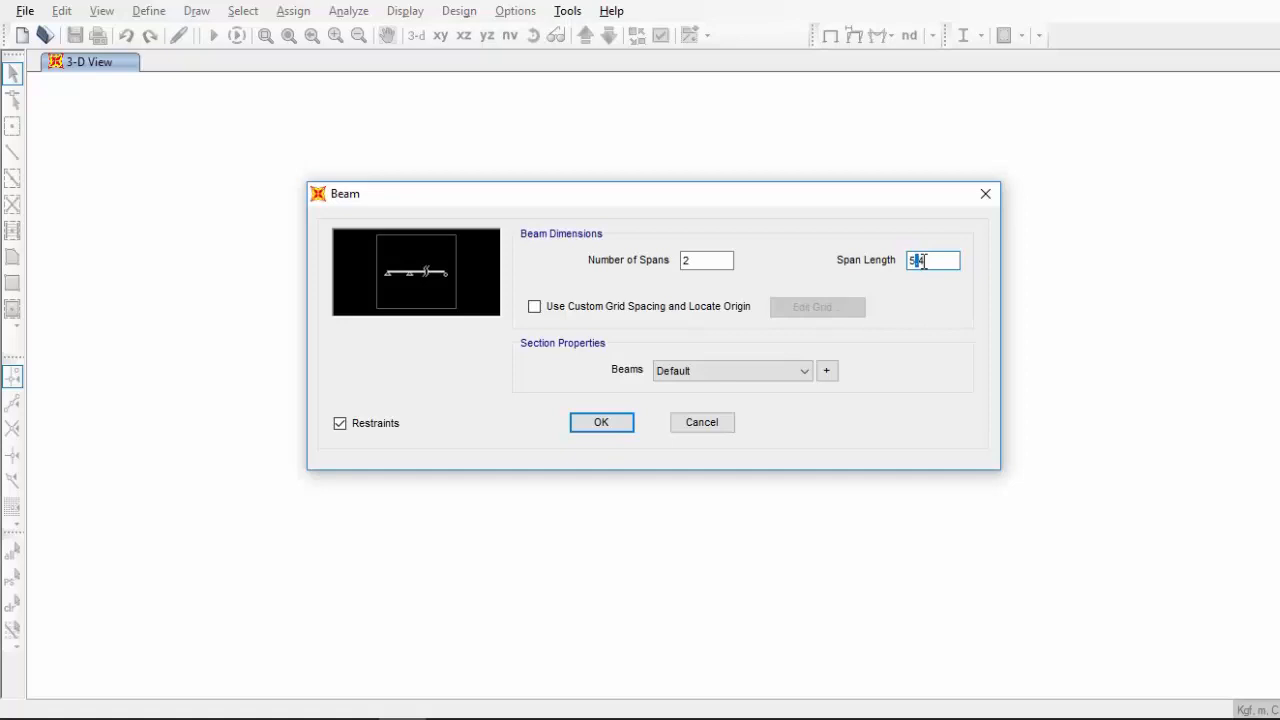
{"action": "left_click", "coordinate": [924, 261]}
{"action": "left_click", "coordinate": [696, 261]}
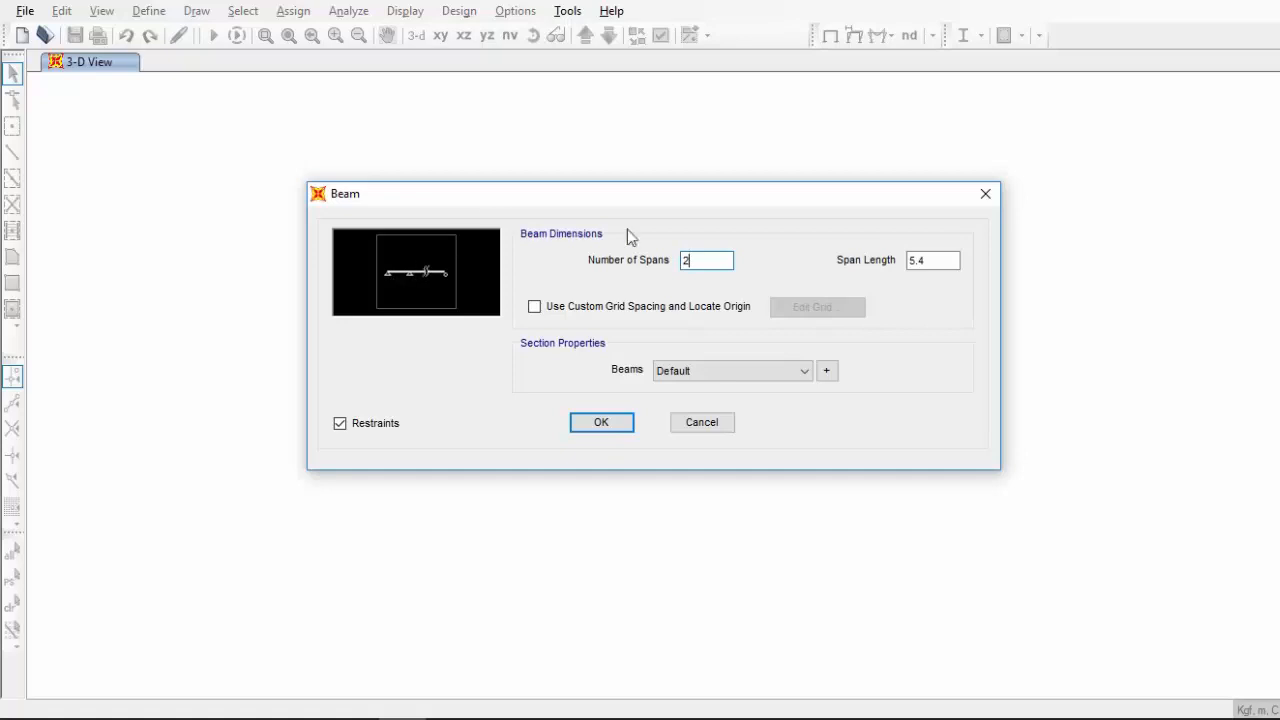
Enable custom grid spacing and set the X grid ordinates A, B and C to 0, 5.4 and 10.8 m
{"action": "left_click", "coordinate": [592, 310]}
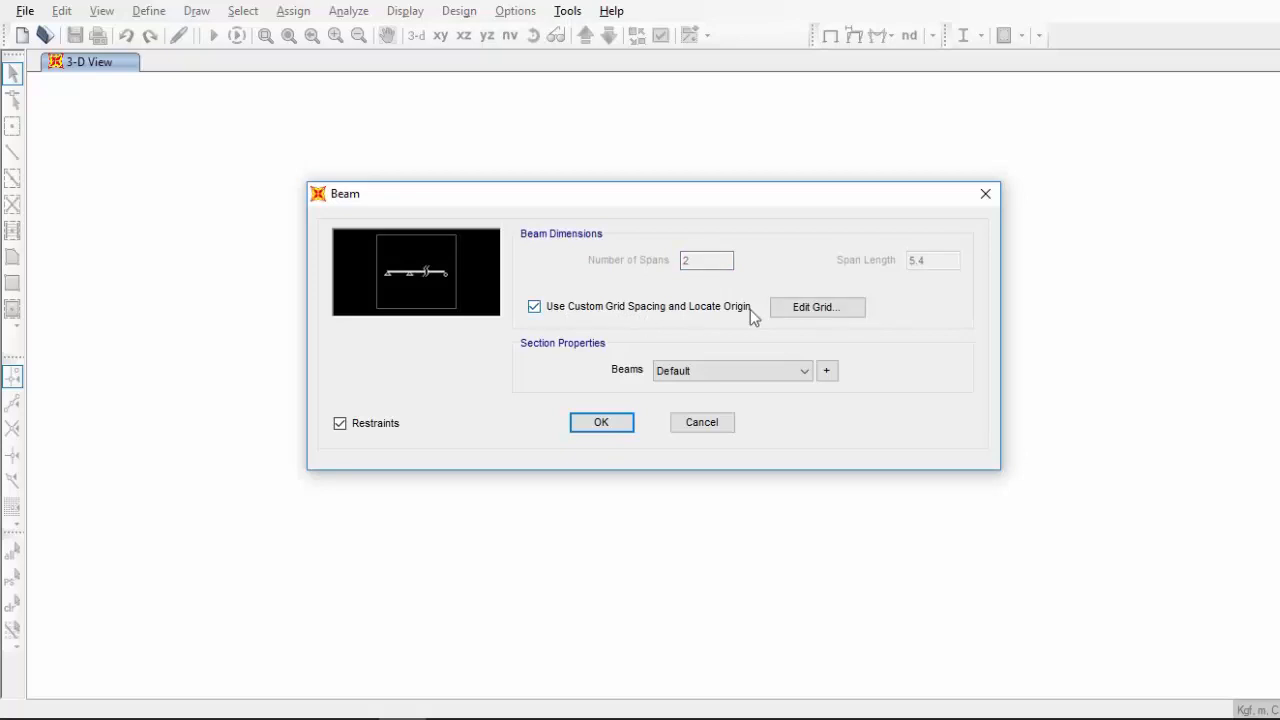
{"action": "left_click", "coordinate": [831, 308]}
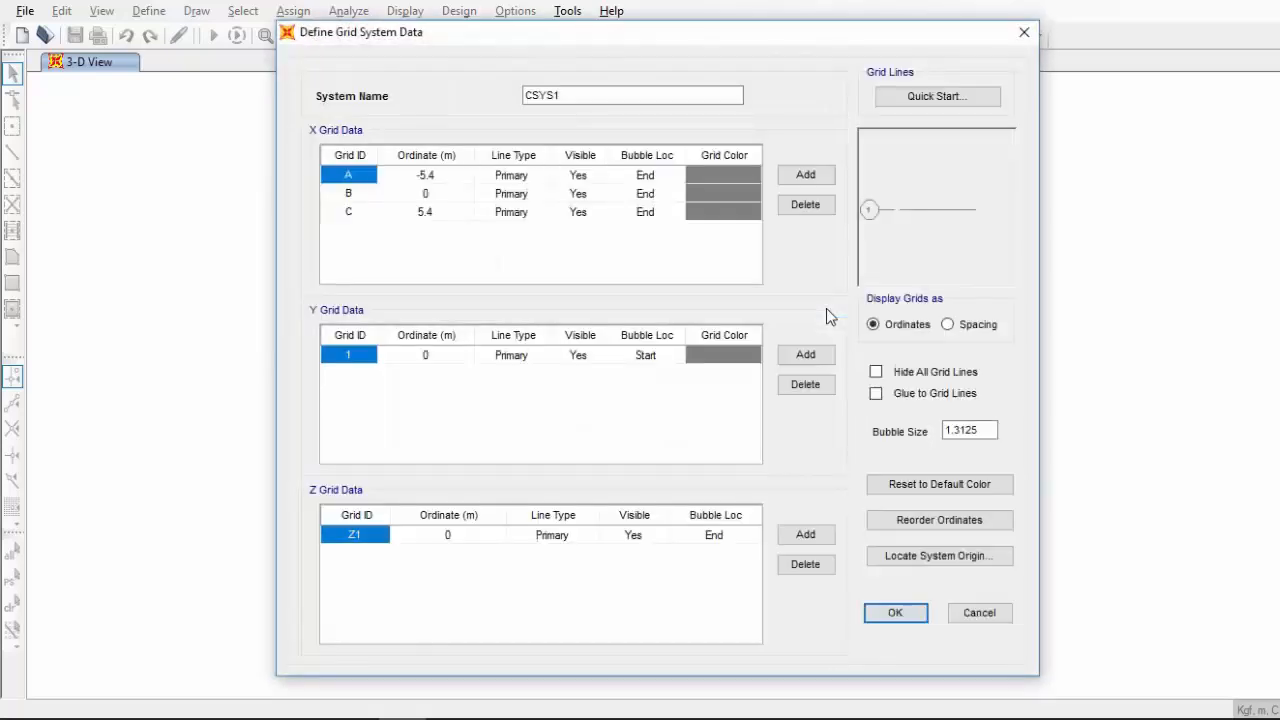
{"action": "left_click", "coordinate": [434, 196]}
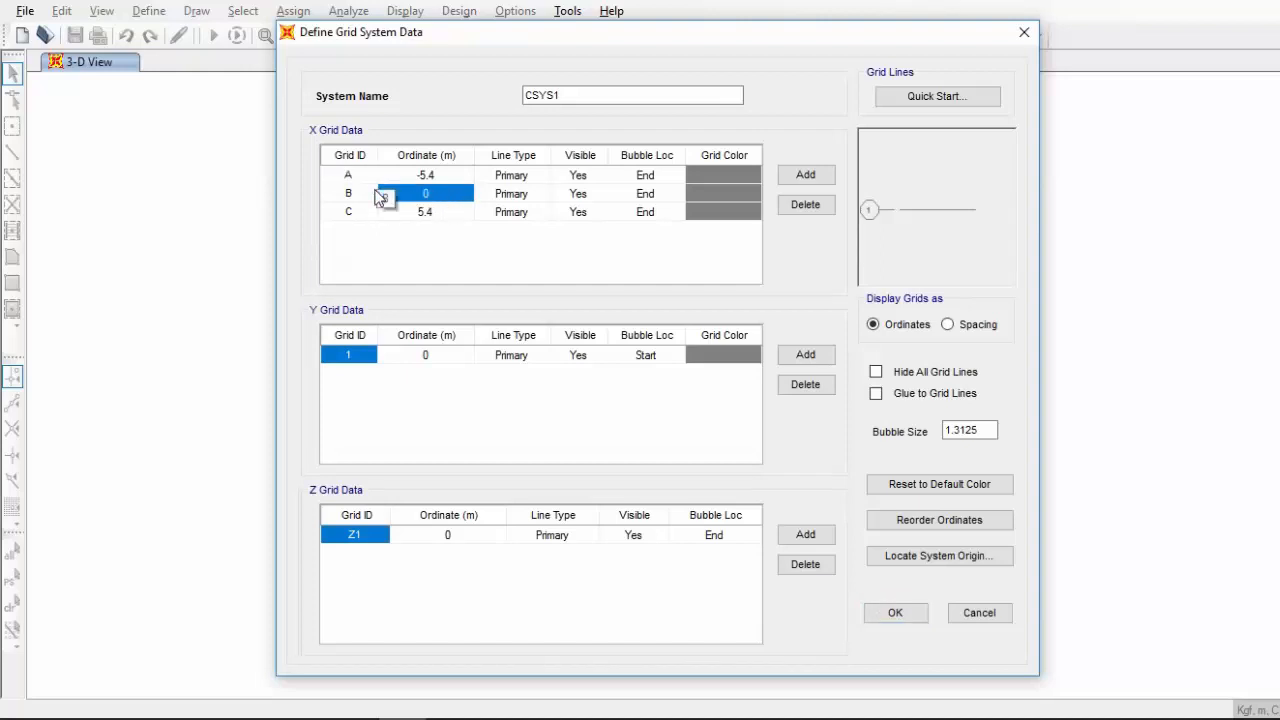
{"action": "left_click", "coordinate": [428, 177]}
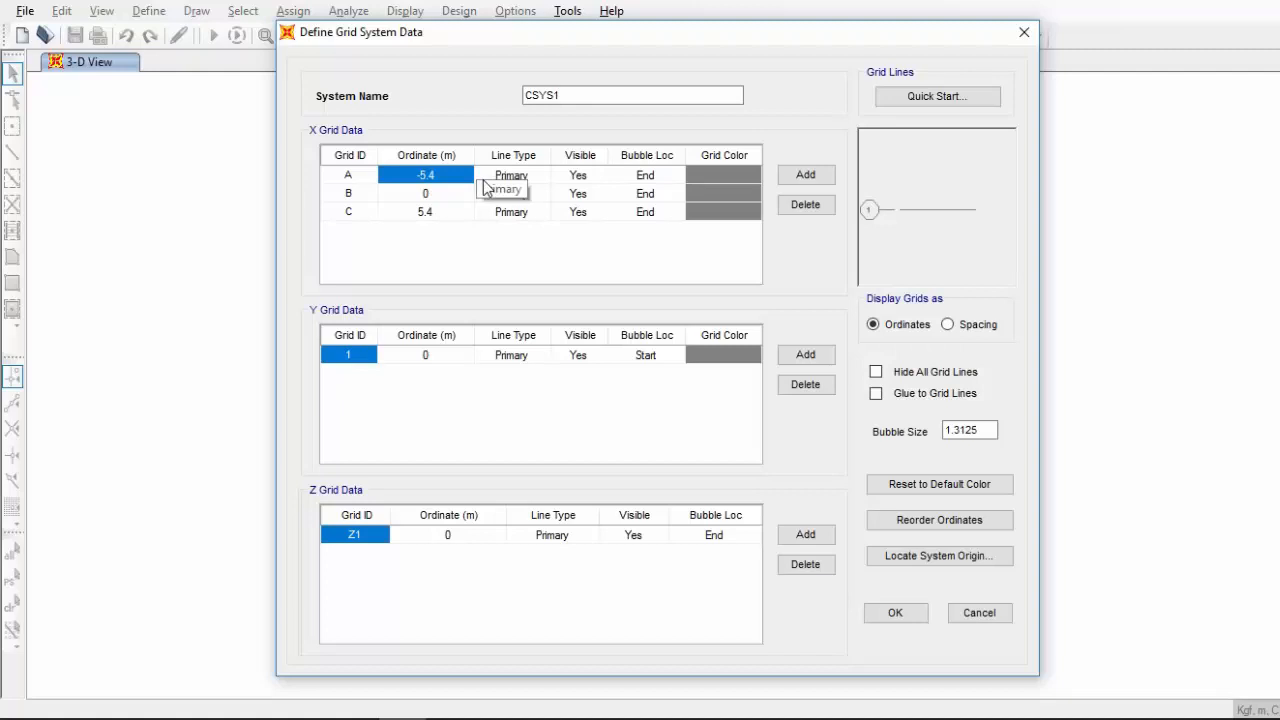
{"action": "type", "text": "0"}
{"action": "key", "text": "Return"}
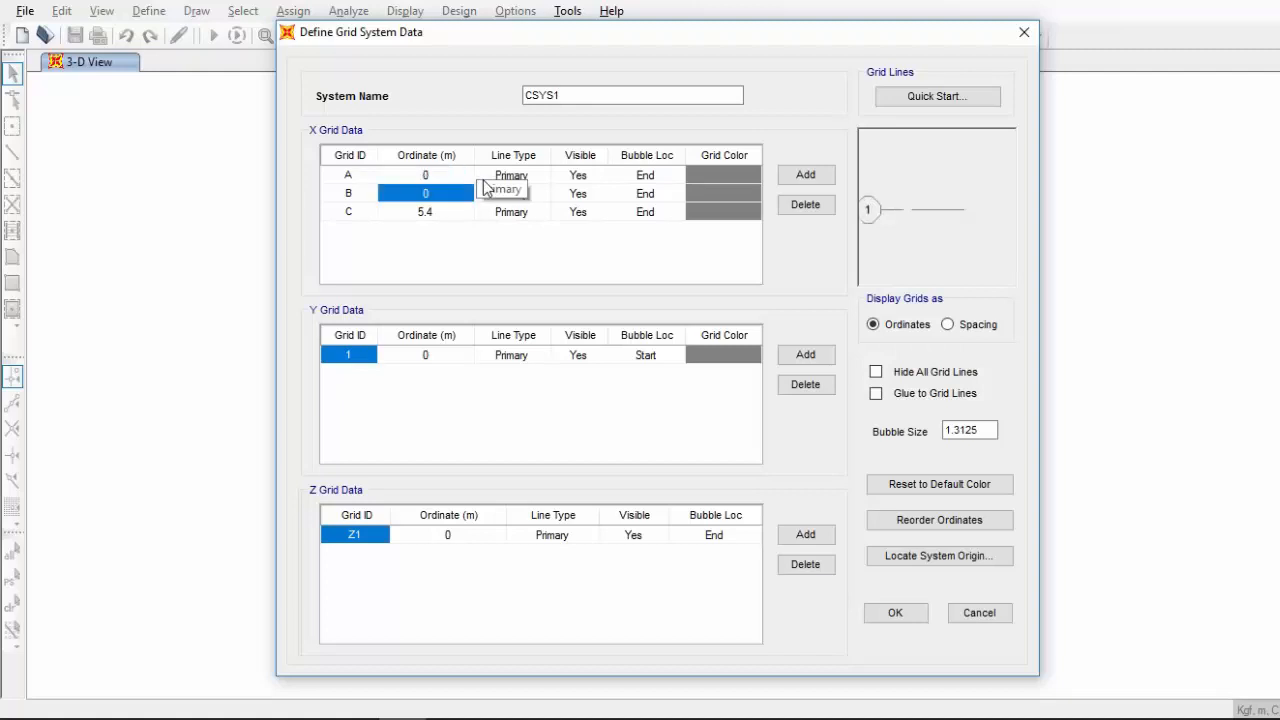
{"action": "type", "text": "5.4"}
{"action": "key", "text": "Return"}
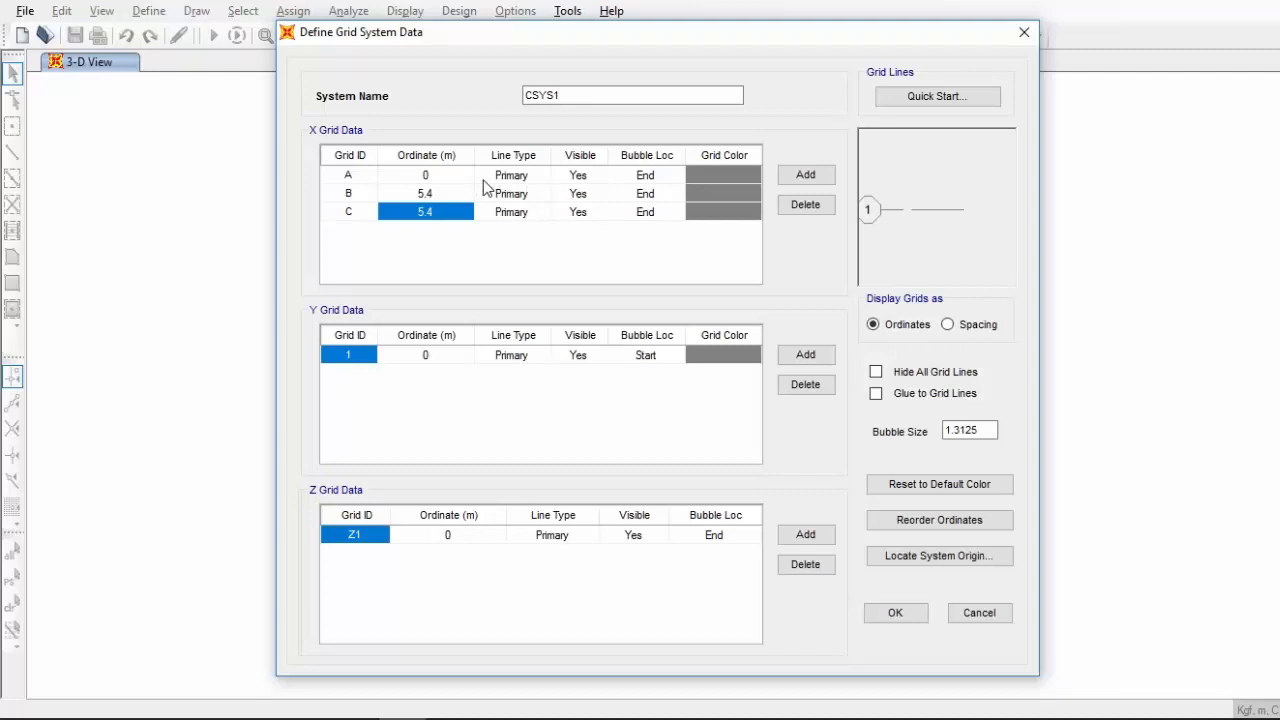
{"action": "type", "text": "10.8"}
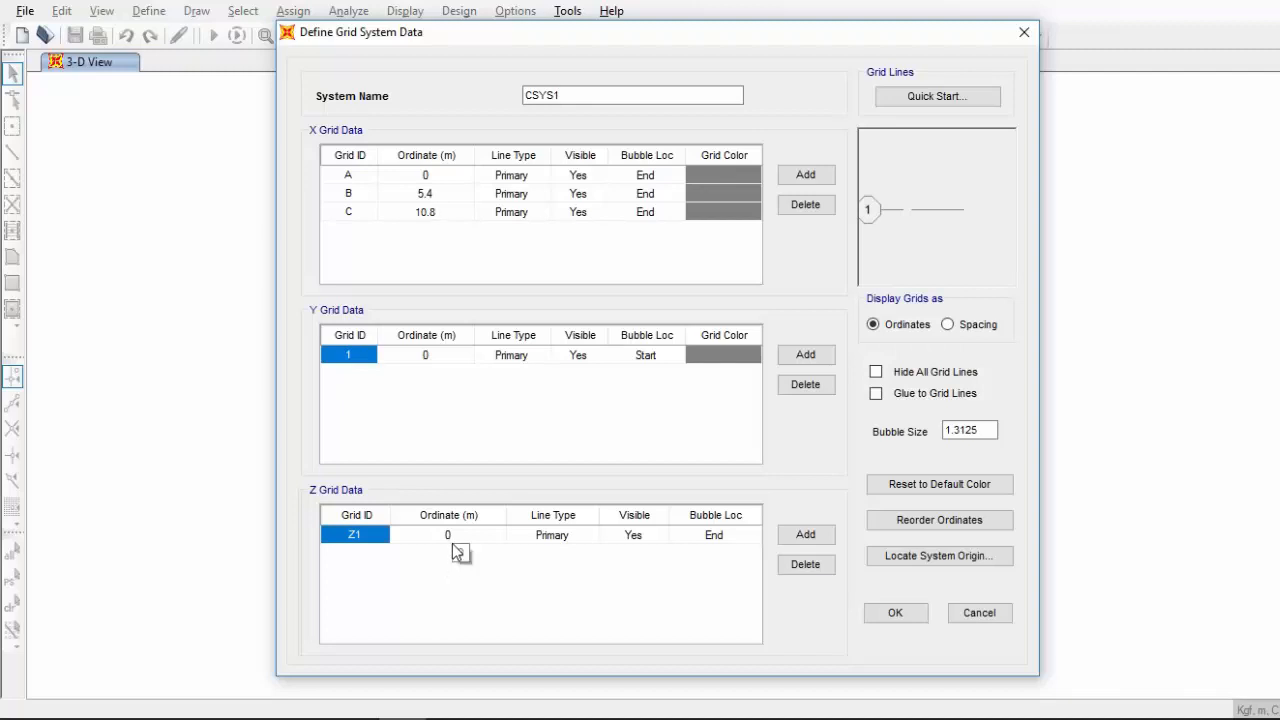
{"action": "left_click", "coordinate": [448, 200]}
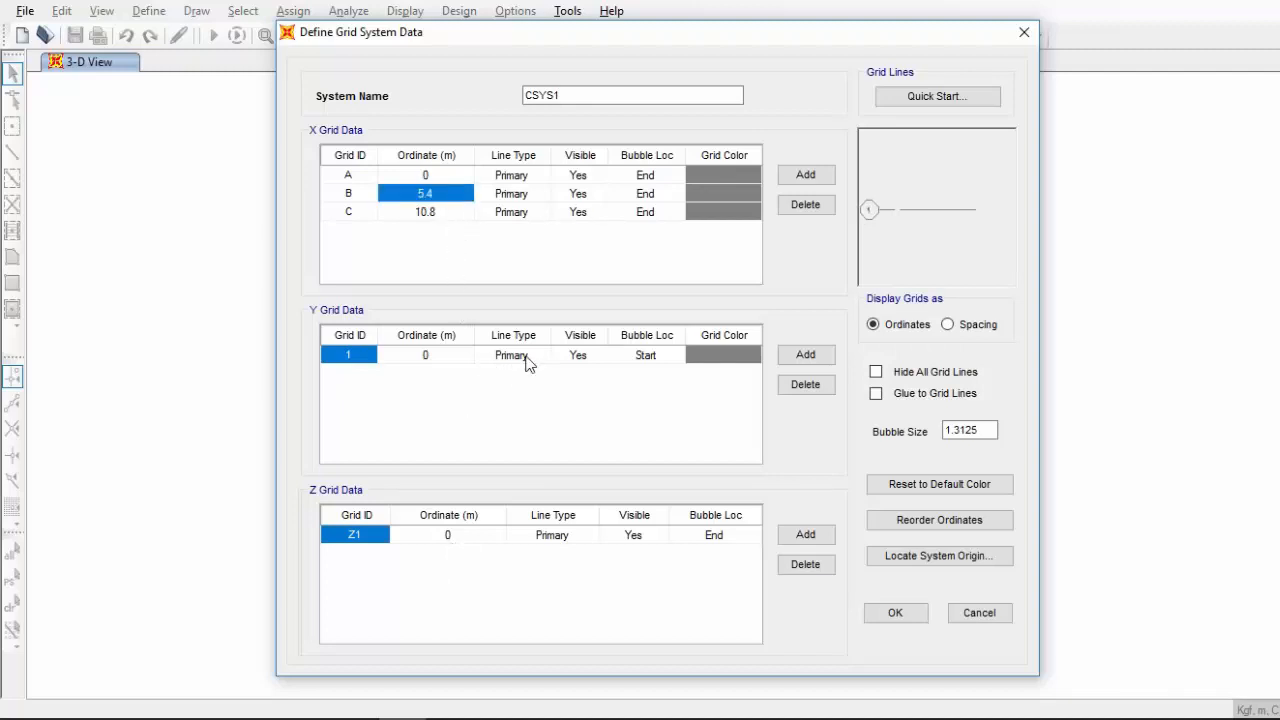
{"action": "left_click", "coordinate": [908, 625]}
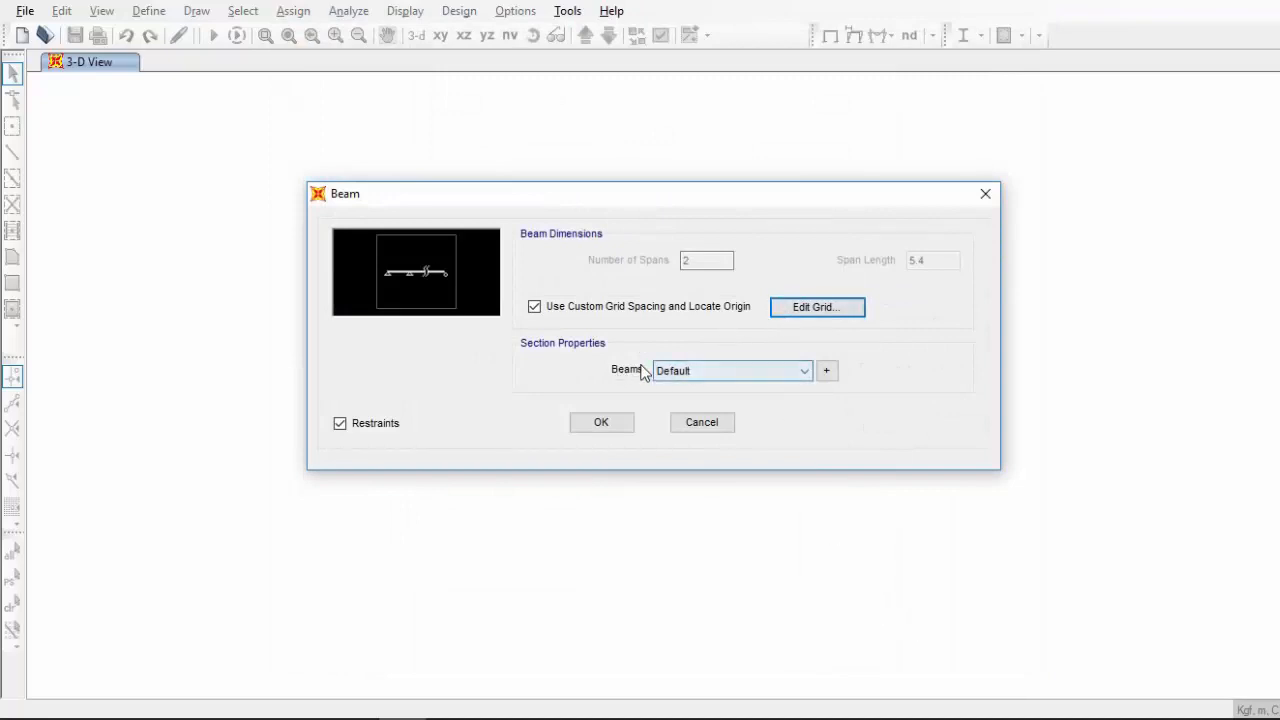
Add a new steel Tee frame section property for the beam and name it Nervio
{"action": "left_click", "coordinate": [731, 371]}
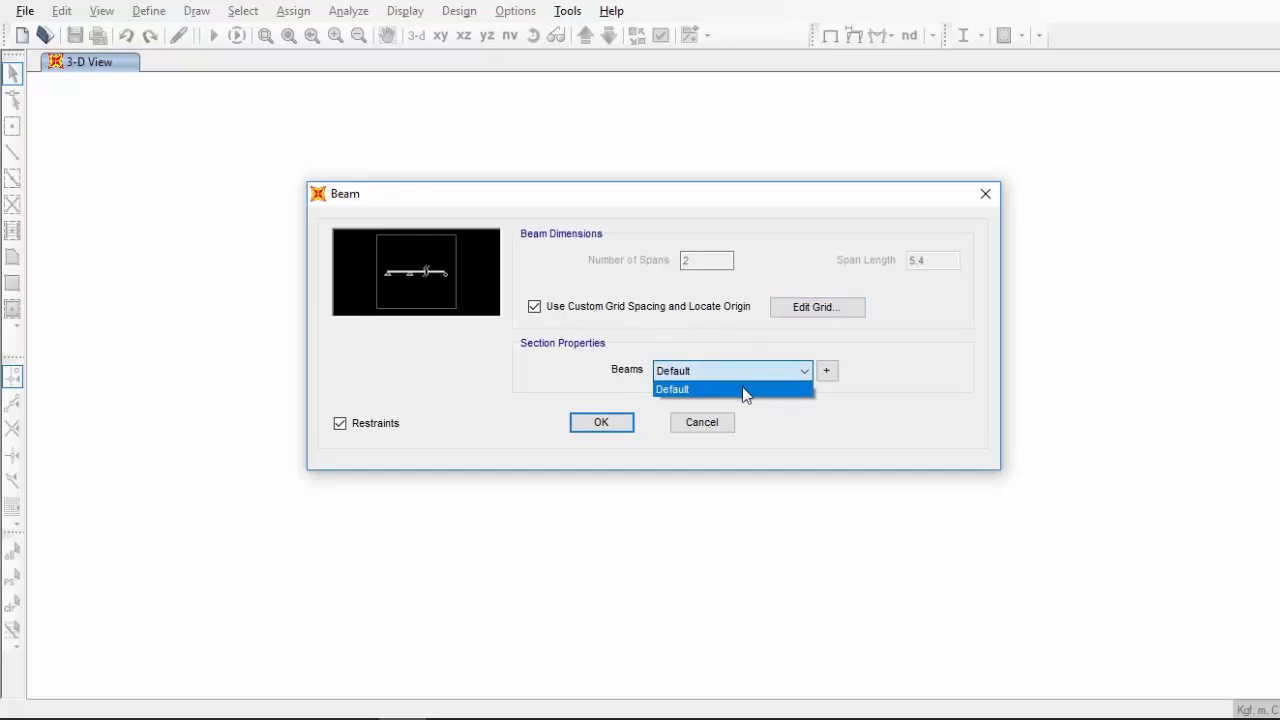
{"action": "left_click", "coordinate": [859, 364]}
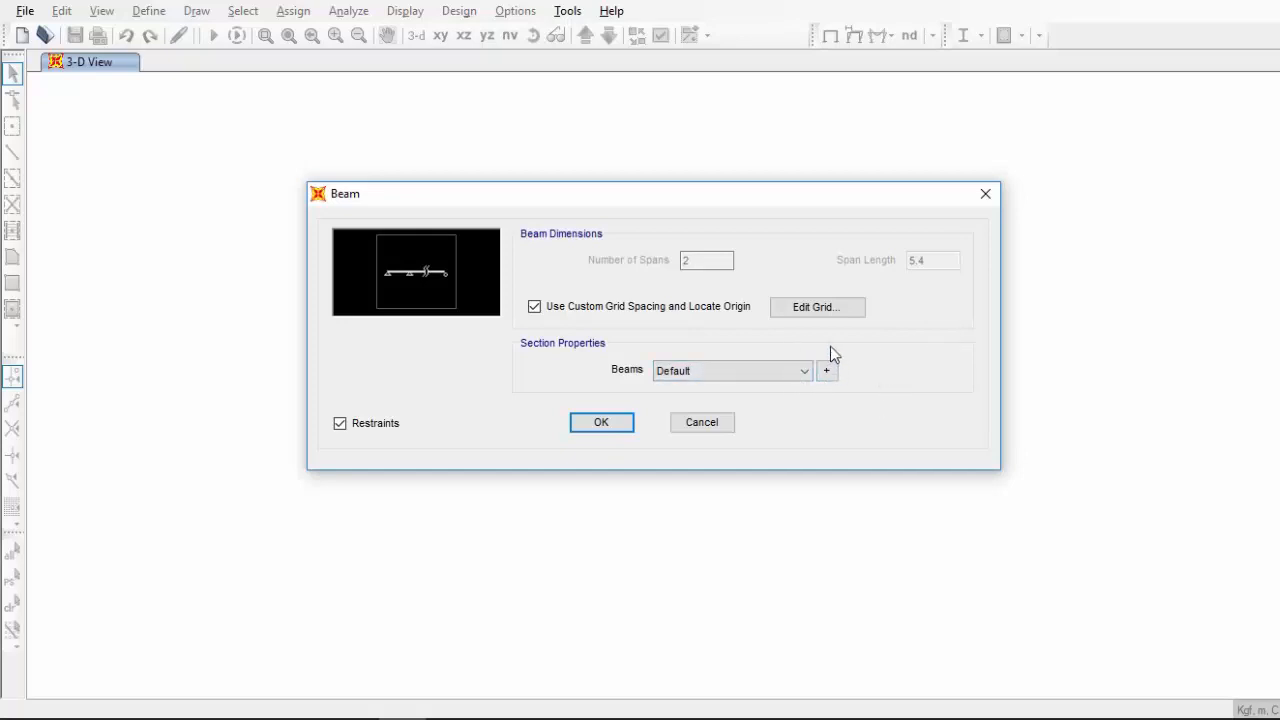
{"action": "left_click", "coordinate": [830, 372]}
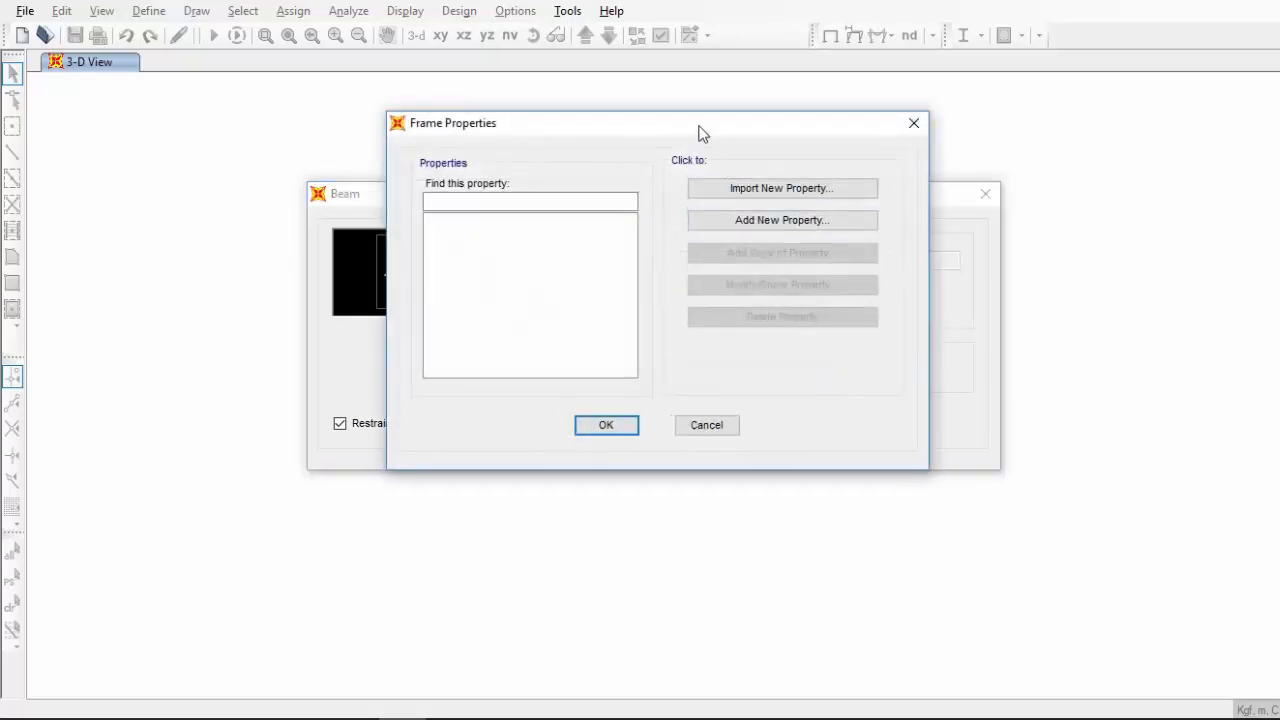
{"action": "left_click_drag", "start_coordinate": [700, 131], "coordinate": [706, 111]}
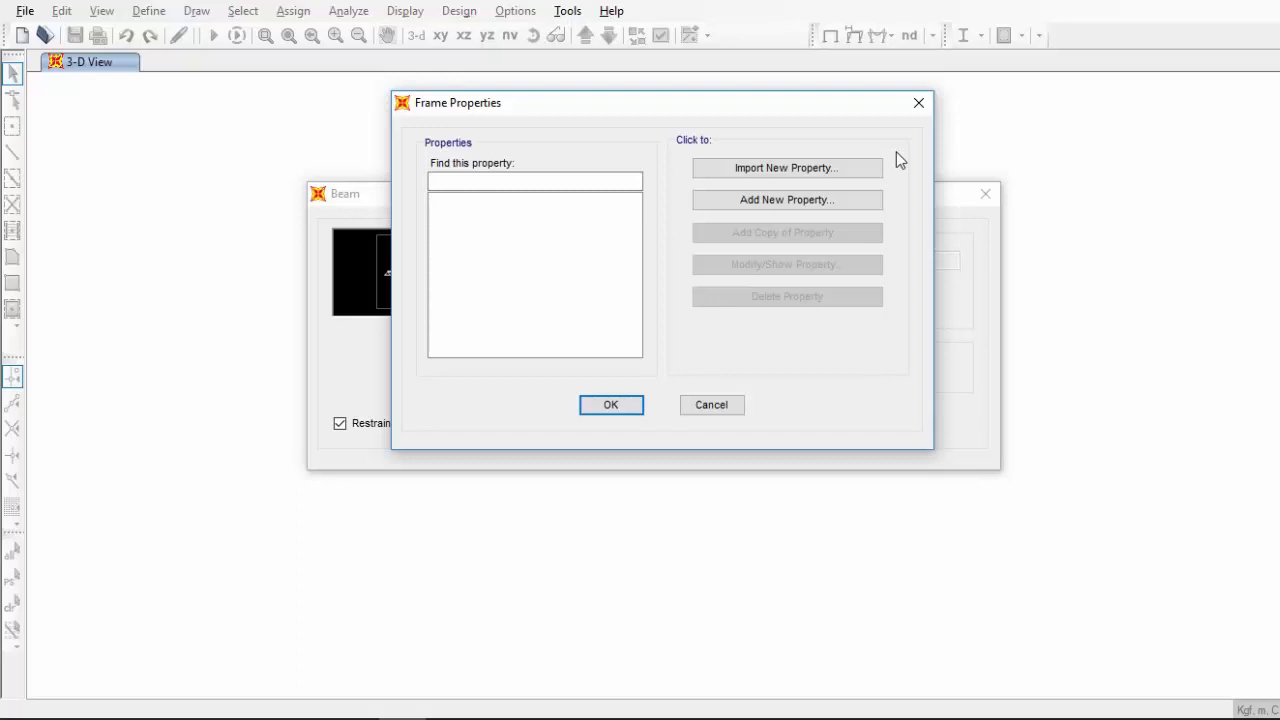
{"action": "left_click", "coordinate": [837, 199]}
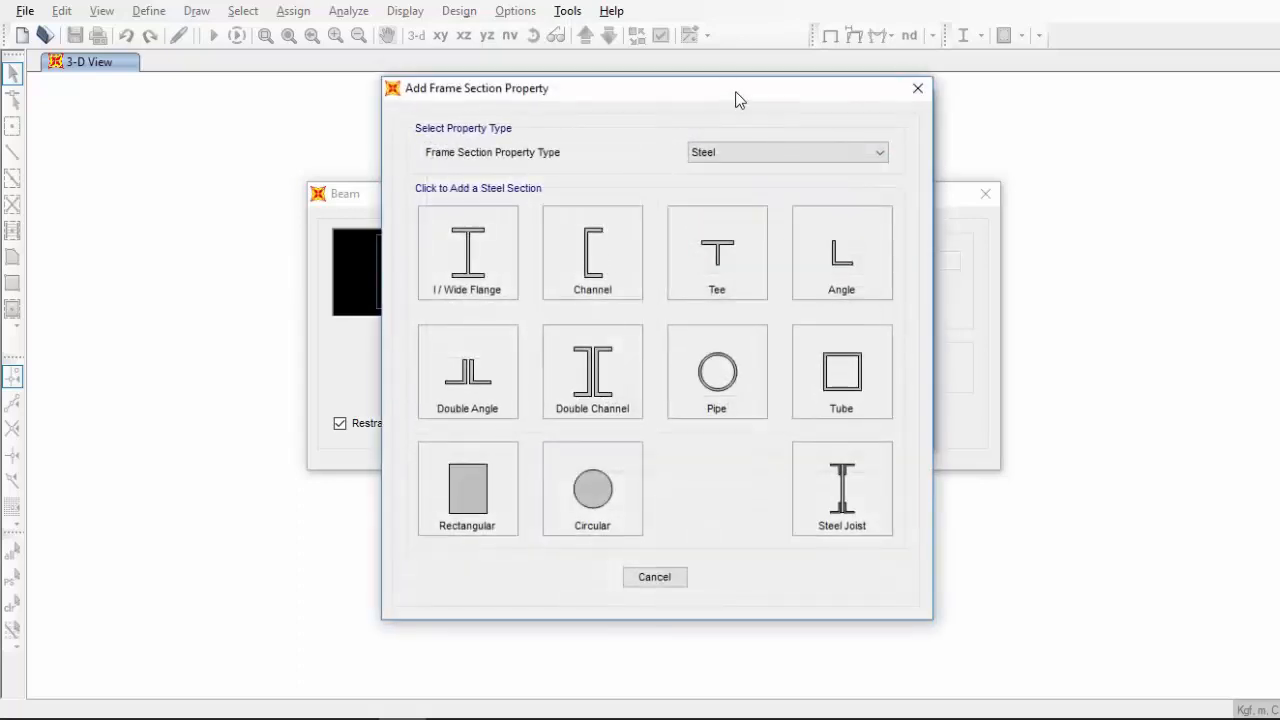
{"action": "left_click", "coordinate": [735, 134]}
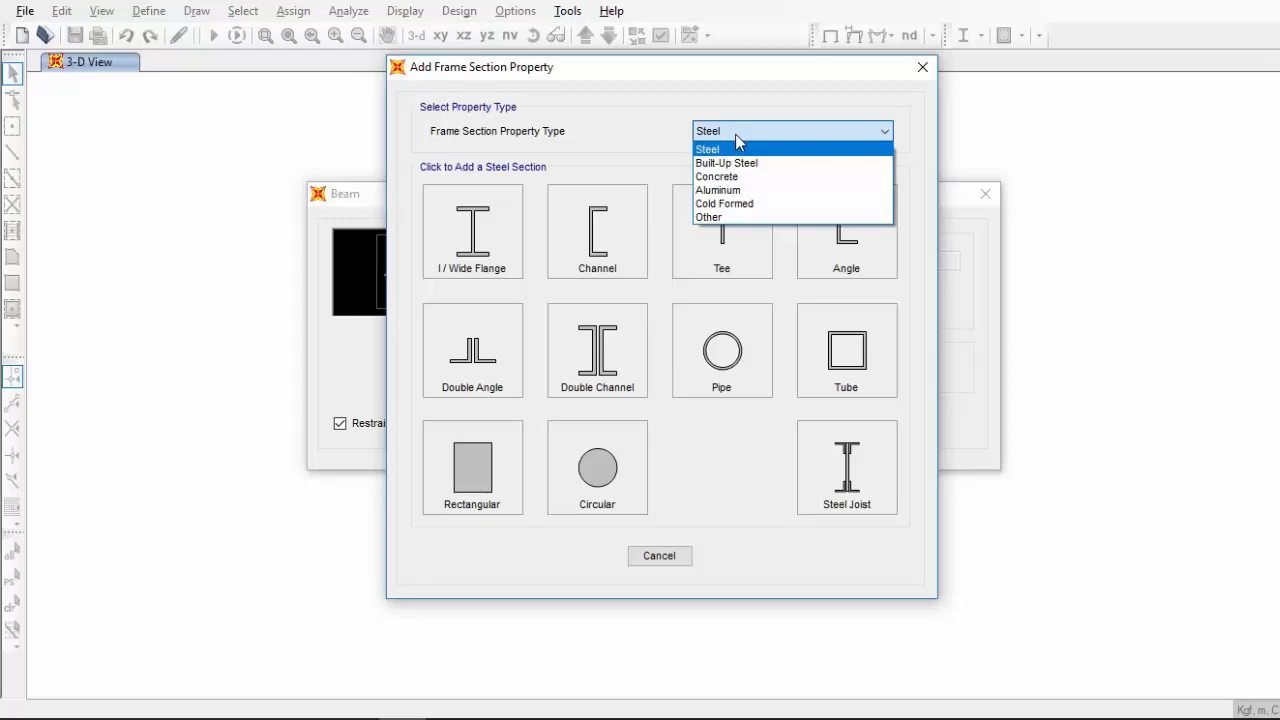
{"action": "left_click", "coordinate": [736, 134]}
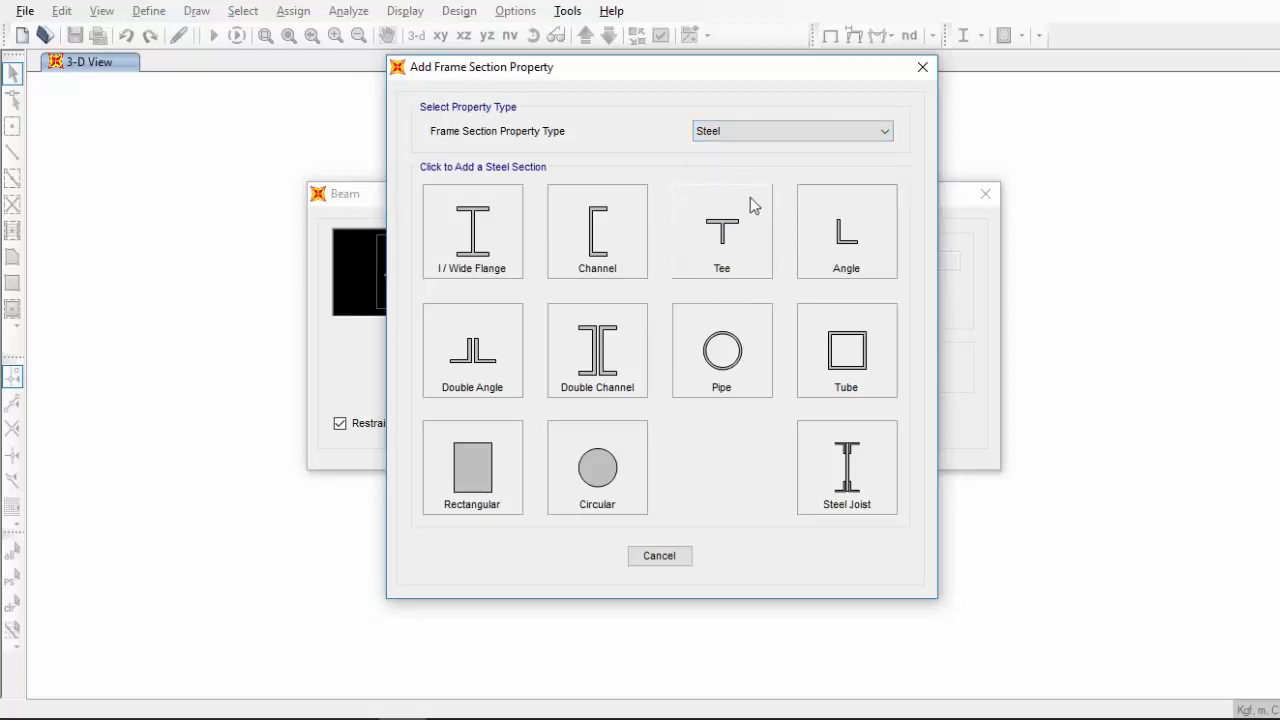
{"action": "left_click", "coordinate": [768, 265]}
{"action": "left_click_drag", "start_coordinate": [583, 168], "coordinate": [516, 165]}
{"action": "type", "text": "N"}
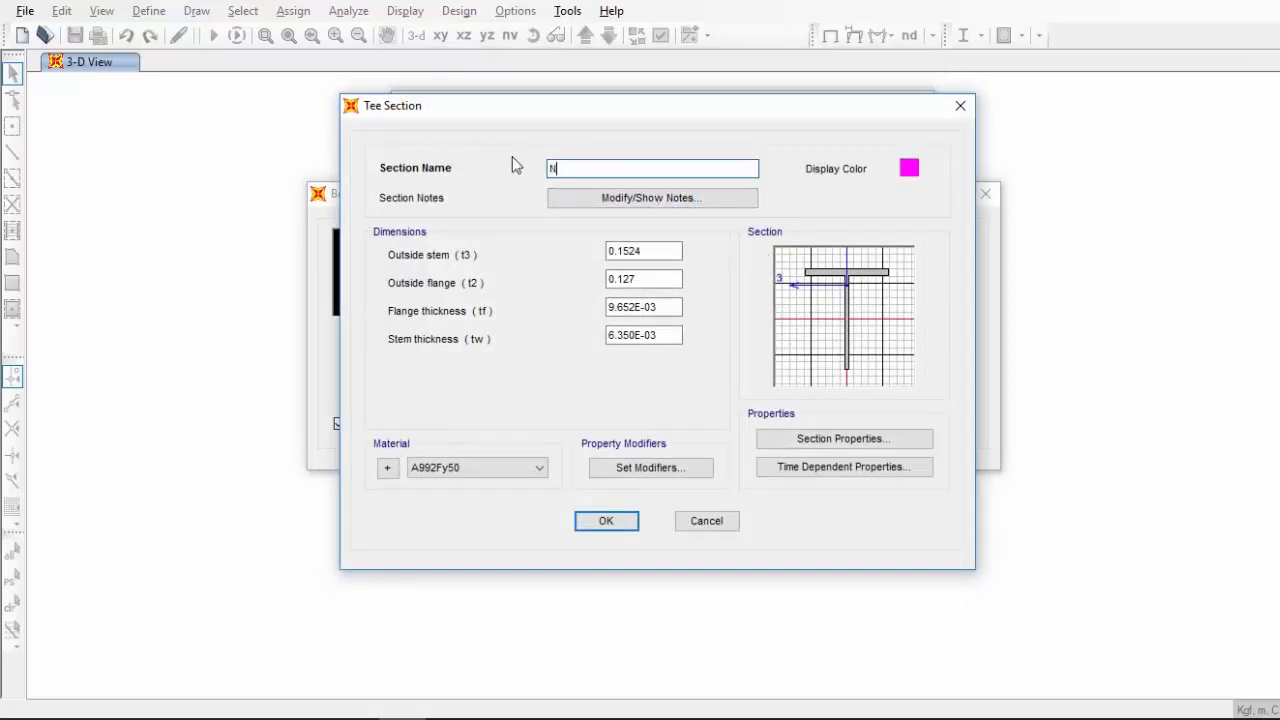
{"action": "type", "text": "ervio"}
Set the Tee section's outside stem to 0.25 m and its outside flange to 0.5 m
{"action": "left_click", "coordinate": [670, 250]}
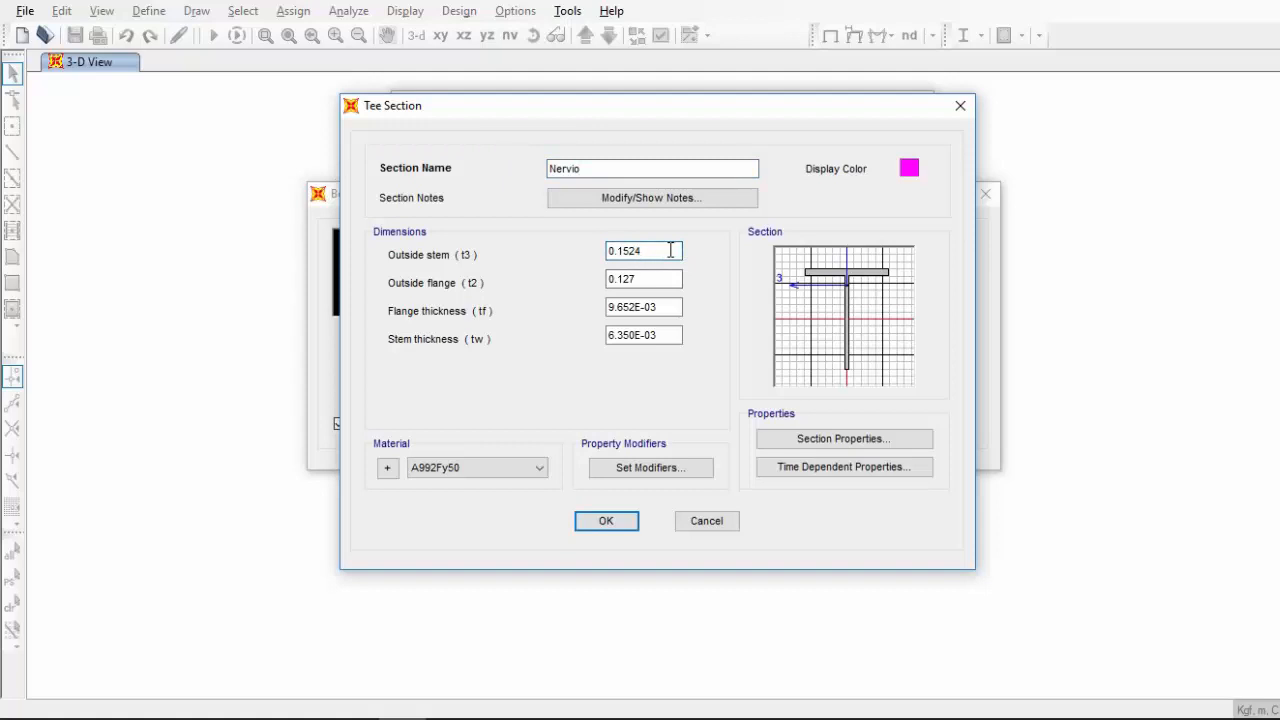
{"action": "left_click_drag", "start_coordinate": [670, 250], "coordinate": [440, 265]}
{"action": "type", "text": "0.25"}
{"action": "left_click_drag", "start_coordinate": [672, 280], "coordinate": [449, 297]}
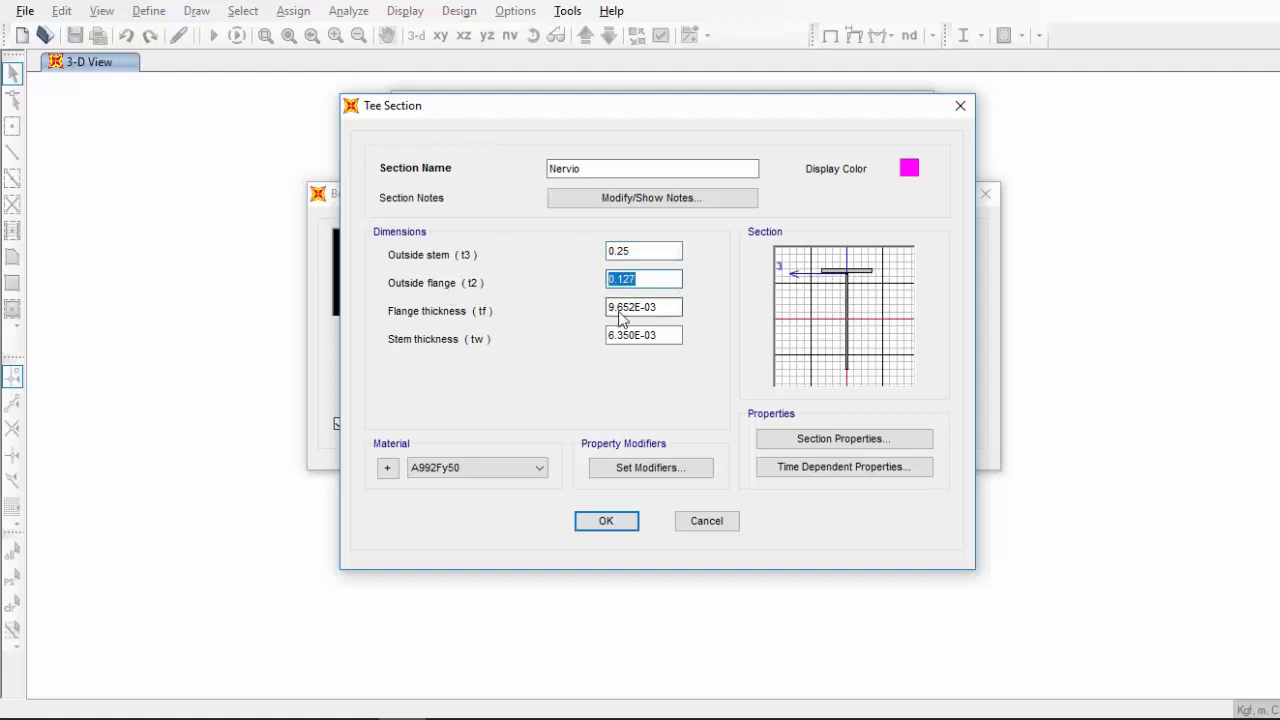
{"action": "type", "text": "0.5"}
Set the Tee section's flange thickness to 5 cm and its stem thickness to 10 cm
{"action": "left_click", "coordinate": [675, 307]}
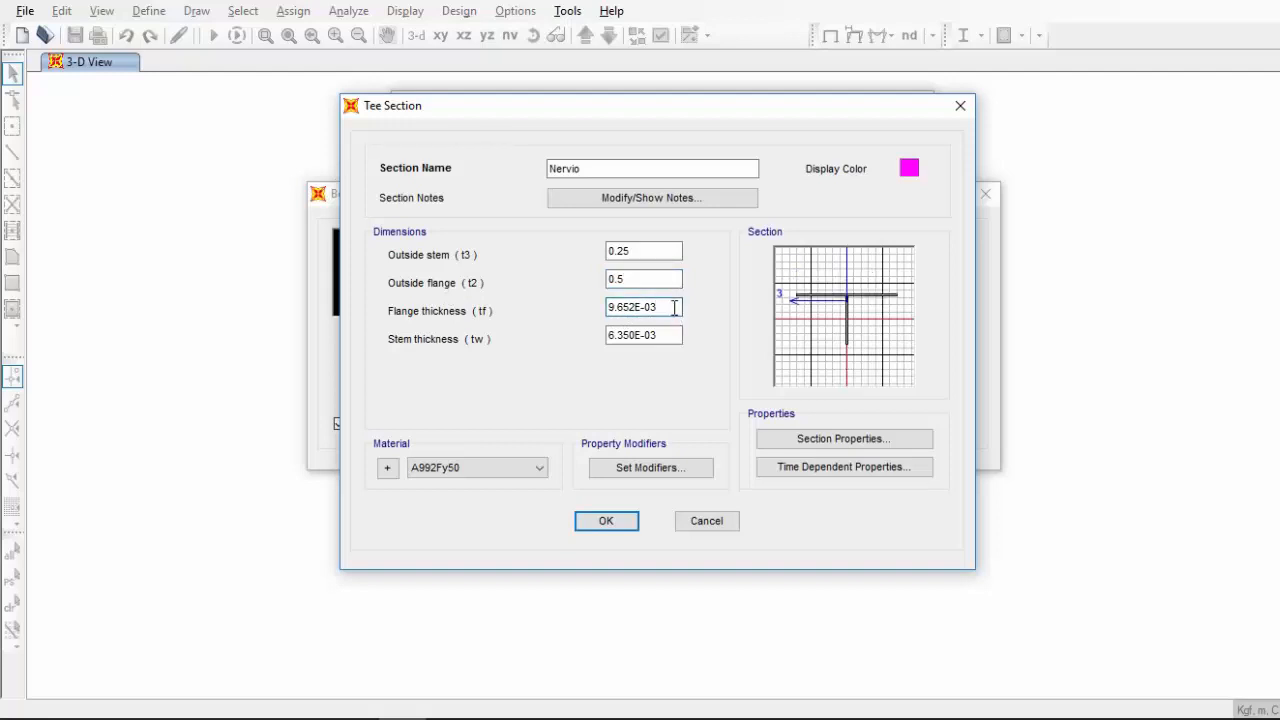
{"action": "left_click_drag", "start_coordinate": [675, 307], "coordinate": [540, 291]}
{"action": "type", "text": "5cm"}
{"action": "key", "text": "Return"}
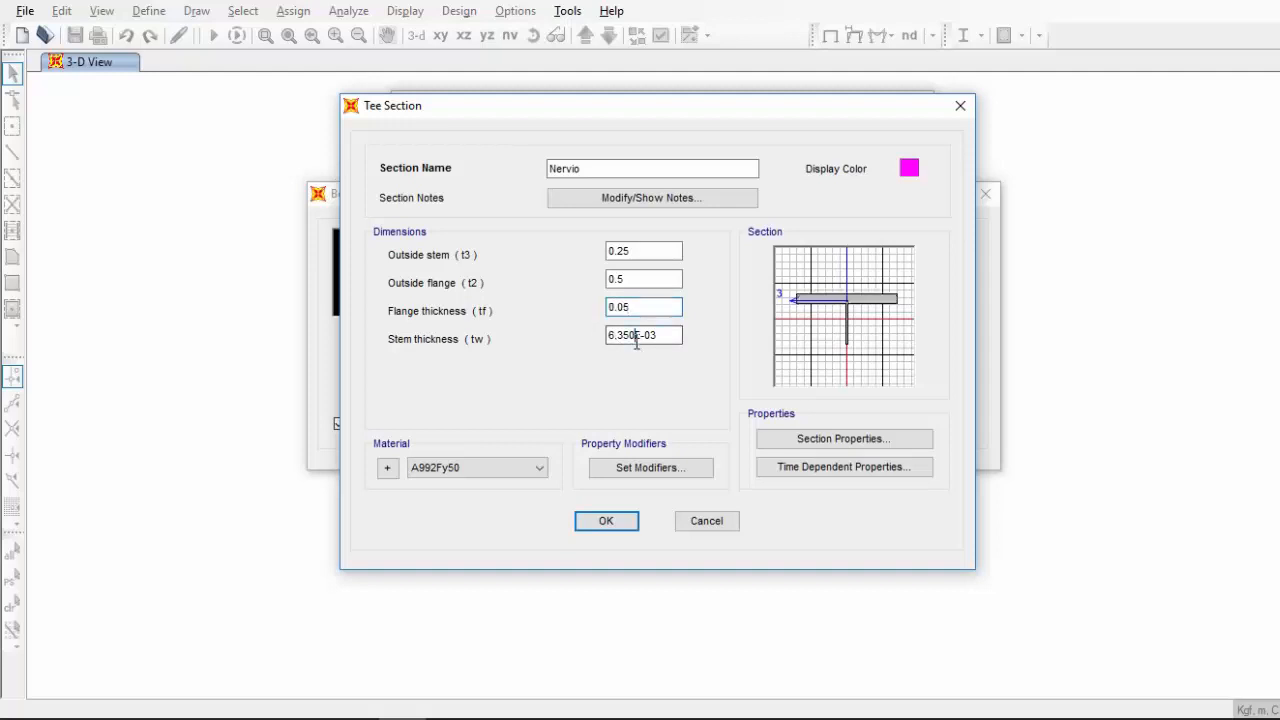
{"action": "left_click", "coordinate": [636, 336]}
{"action": "left_click_drag", "start_coordinate": [660, 335], "coordinate": [581, 327]}
{"action": "type", "text": "10cm"}
Try a flange thickness of 1 in and set it back to 0.05 m
{"action": "left_click", "coordinate": [646, 307]}
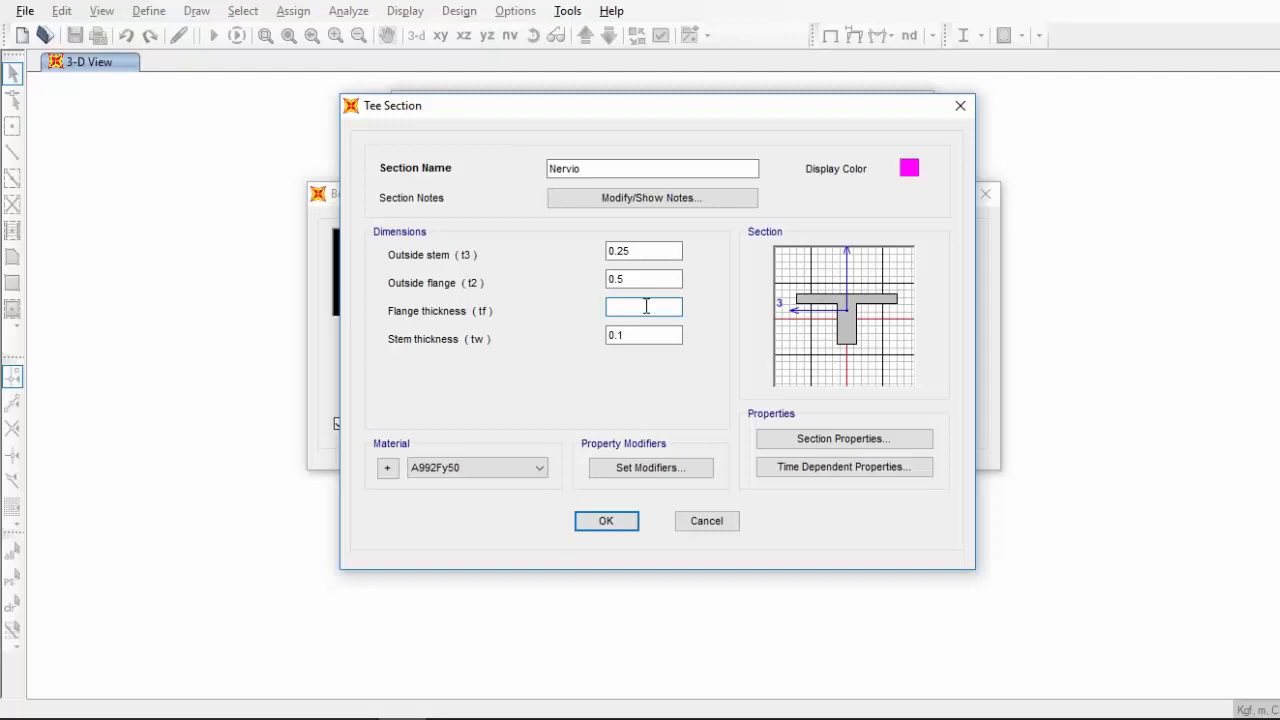
{"action": "type", "text": "1in"}
{"action": "left_click", "coordinate": [648, 335]}
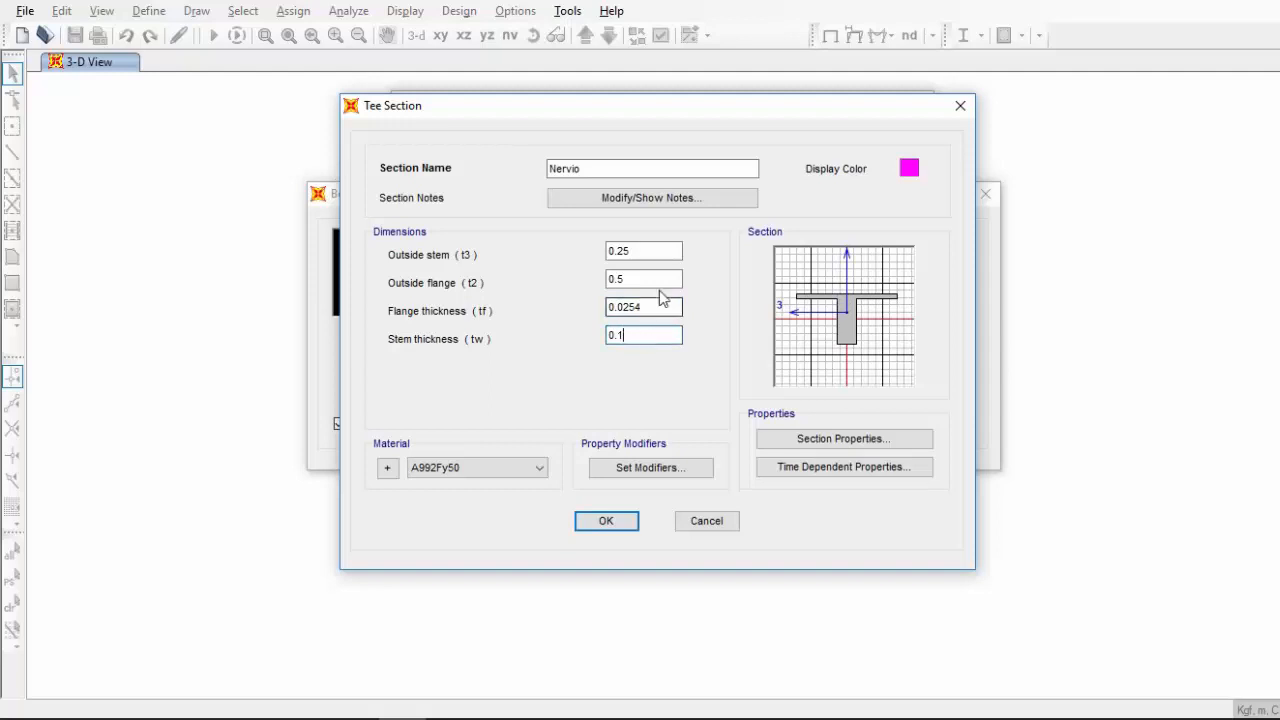
{"action": "left_click_drag", "start_coordinate": [654, 303], "coordinate": [602, 302]}
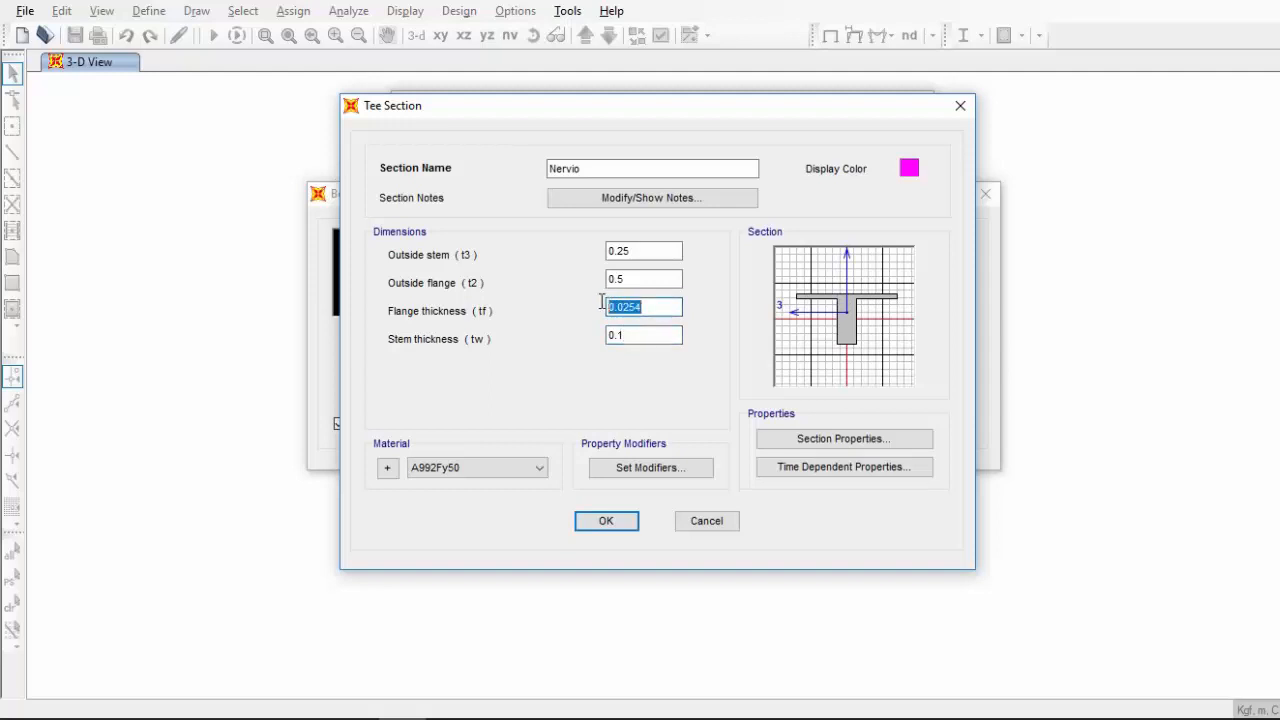
{"action": "type", "text": "0.05"}
{"action": "left_click", "coordinate": [639, 338]}
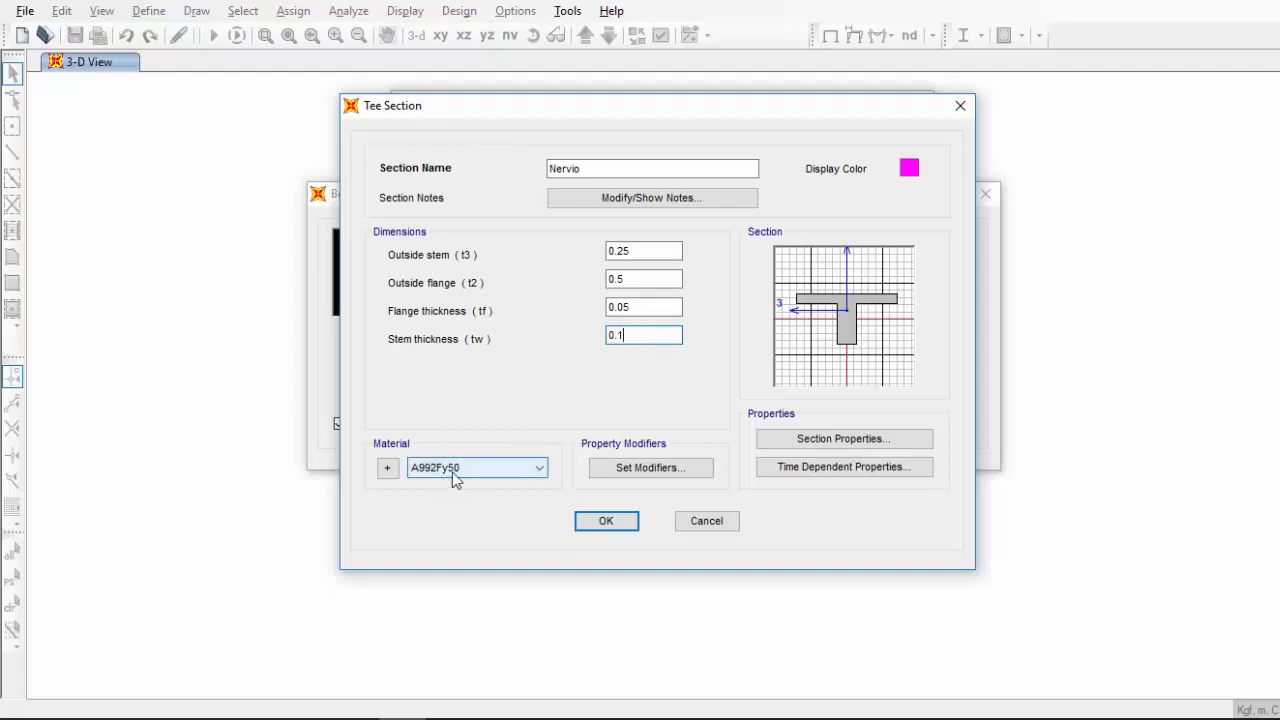
Add a new material for the Tee section with region User and material type Concrete
{"action": "left_click", "coordinate": [390, 474]}
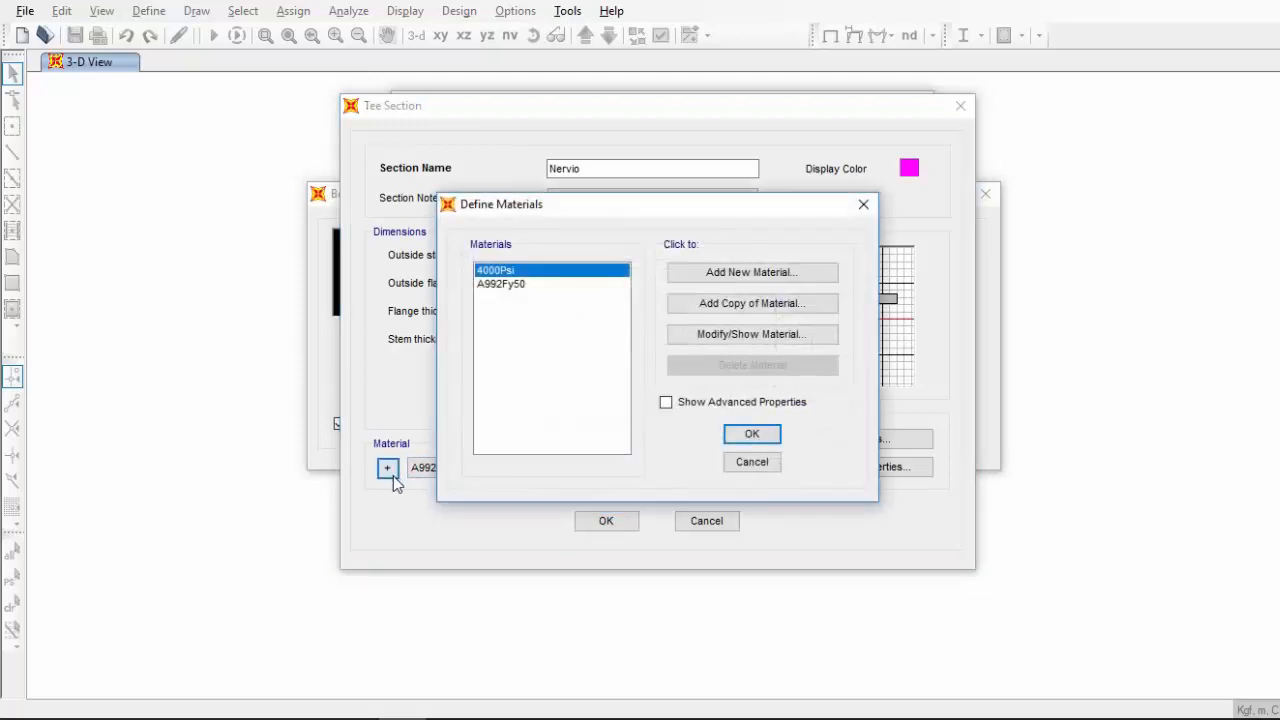
{"action": "left_click", "coordinate": [697, 274]}
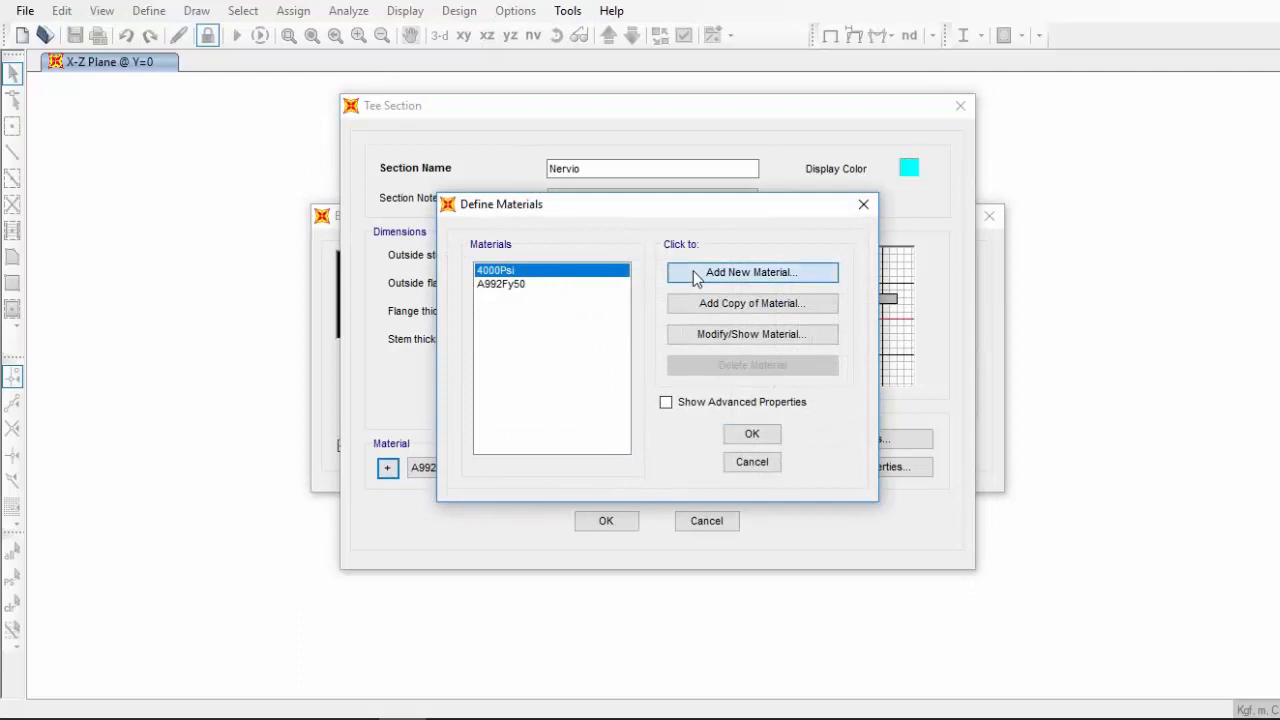
{"action": "left_click", "coordinate": [689, 300]}
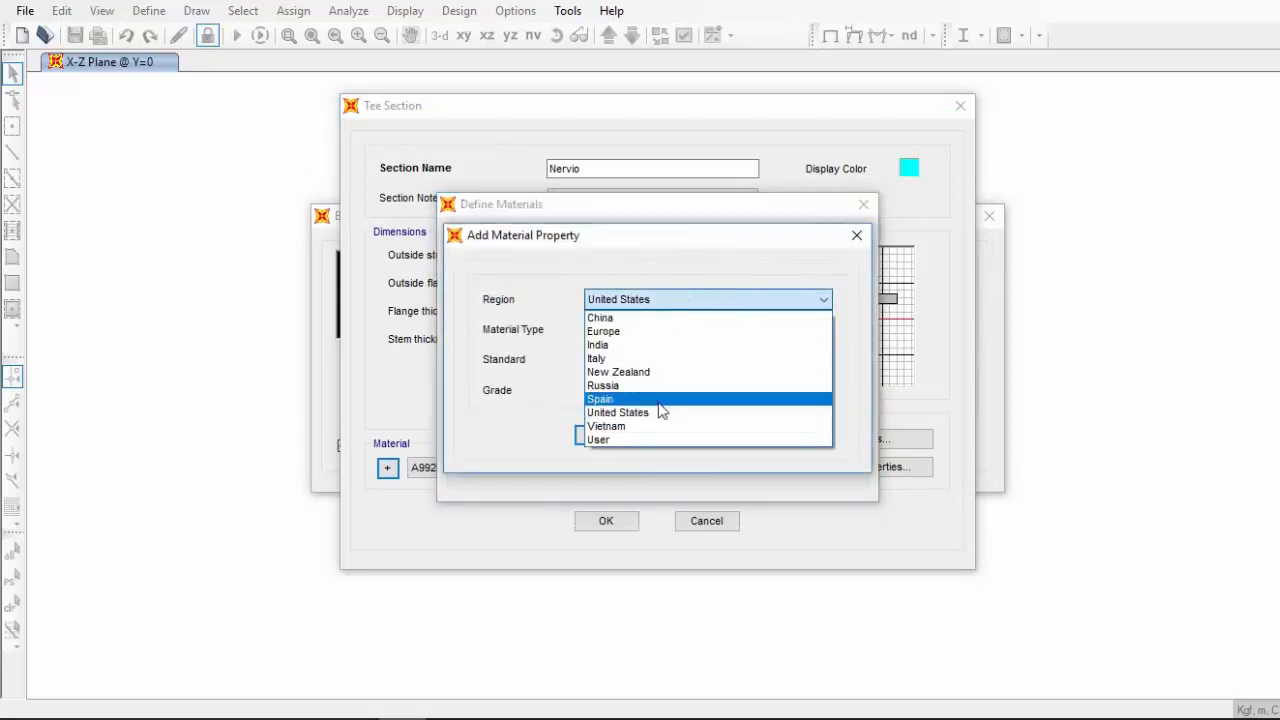
{"action": "left_click", "coordinate": [656, 439]}
{"action": "left_click", "coordinate": [637, 331]}
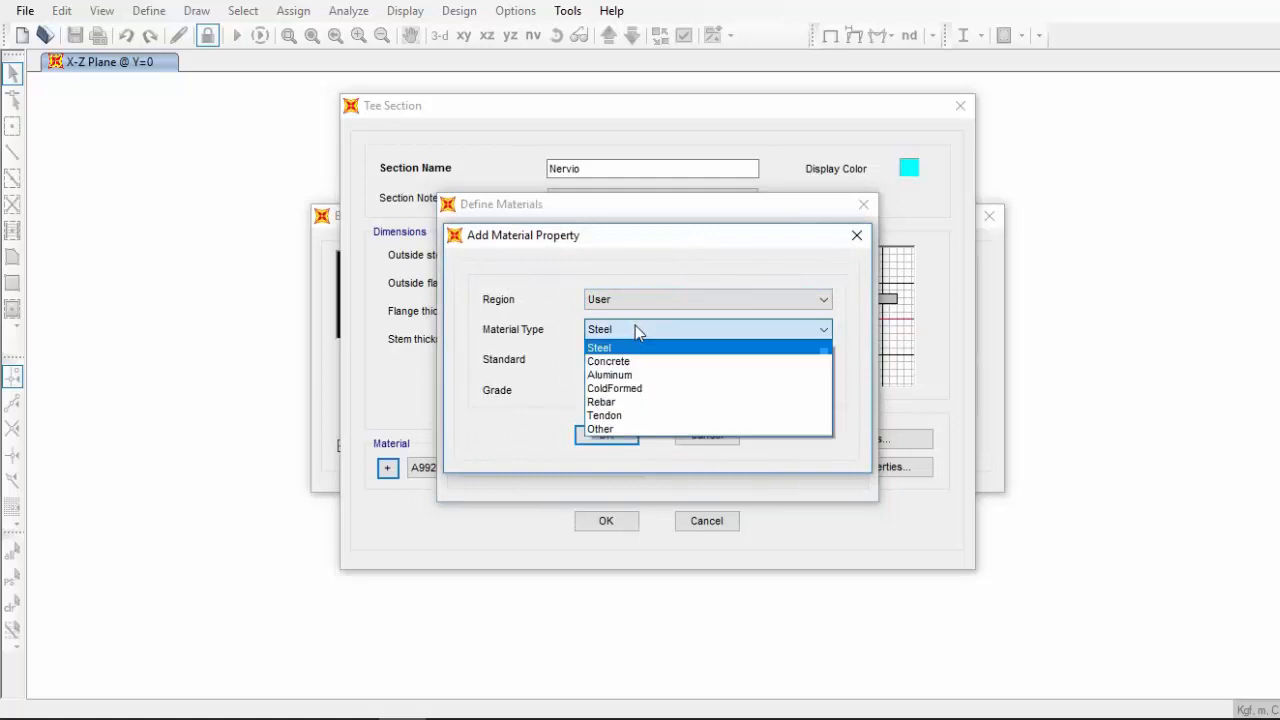
{"action": "left_click", "coordinate": [640, 360]}
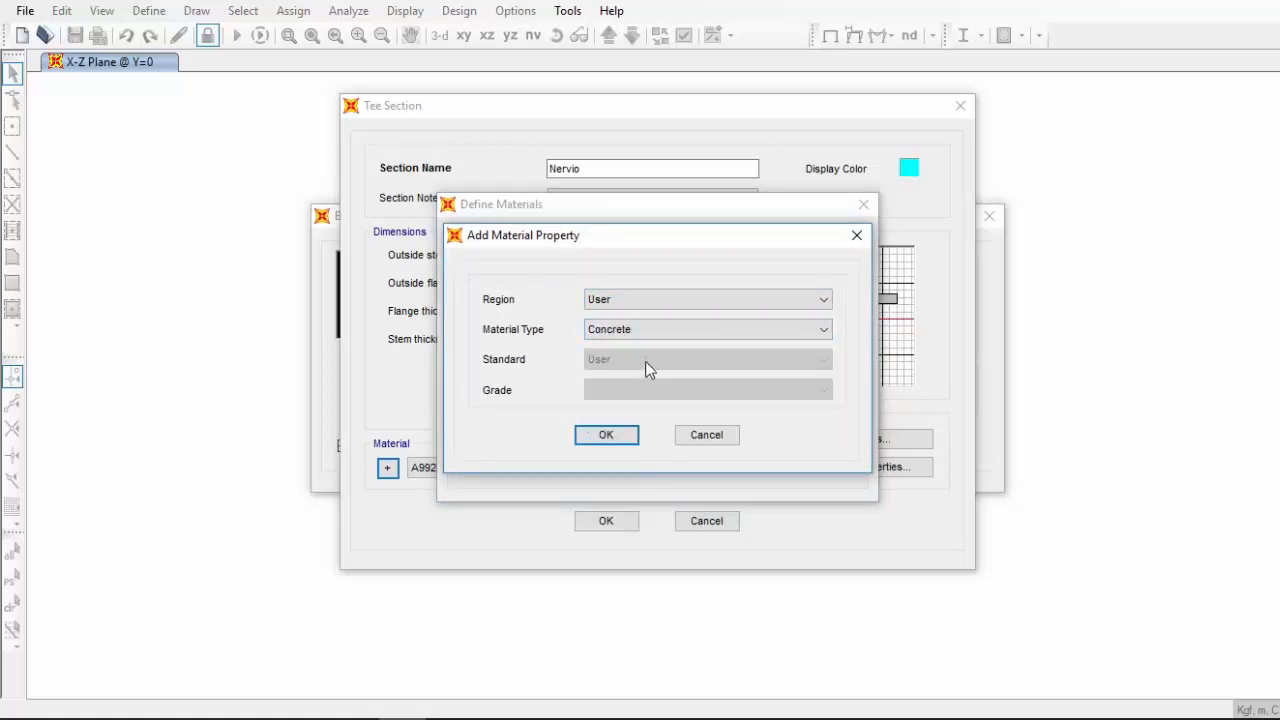
{"action": "left_click", "coordinate": [620, 440]}
Name the new concrete material fc250 and set its weight per unit volume to 2400 kgf/m³
{"action": "left_click_drag", "start_coordinate": [737, 104], "coordinate": [637, 90]}
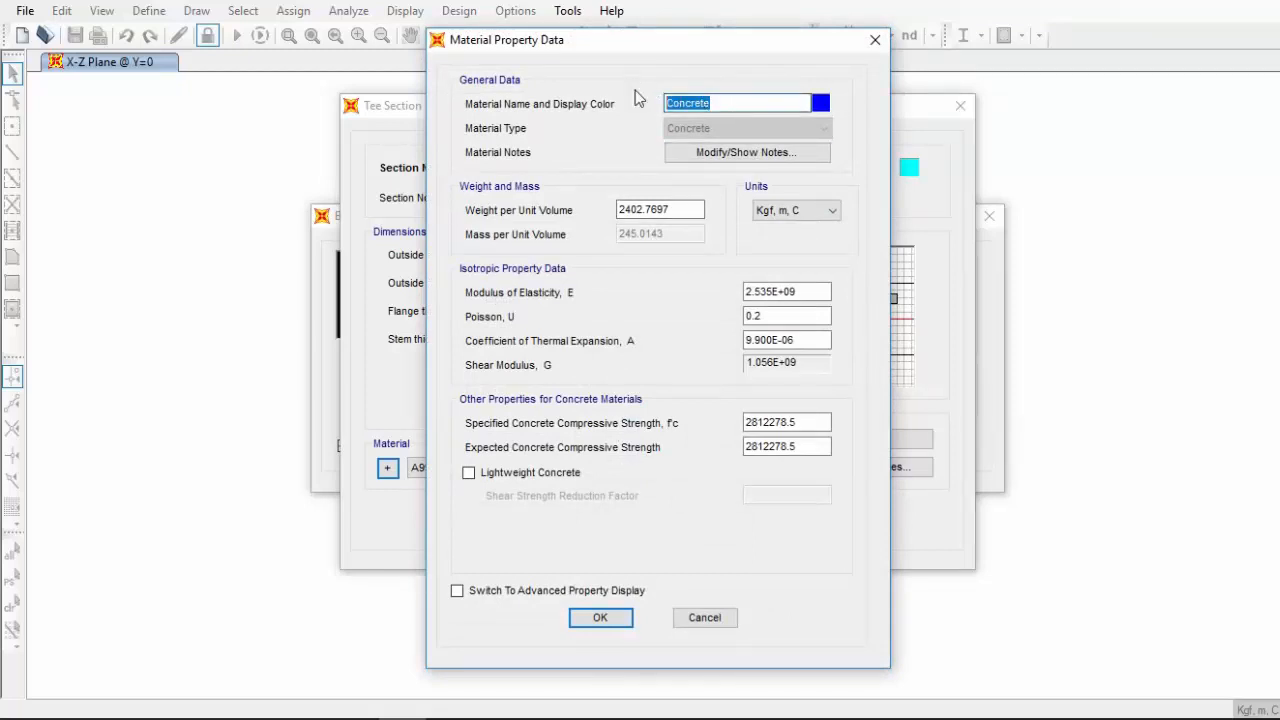
{"action": "type", "text": "f"}
{"action": "type", "text": ".c25"}
{"action": "type", "text": "0"}
{"action": "left_click_drag", "start_coordinate": [702, 210], "coordinate": [615, 203]}
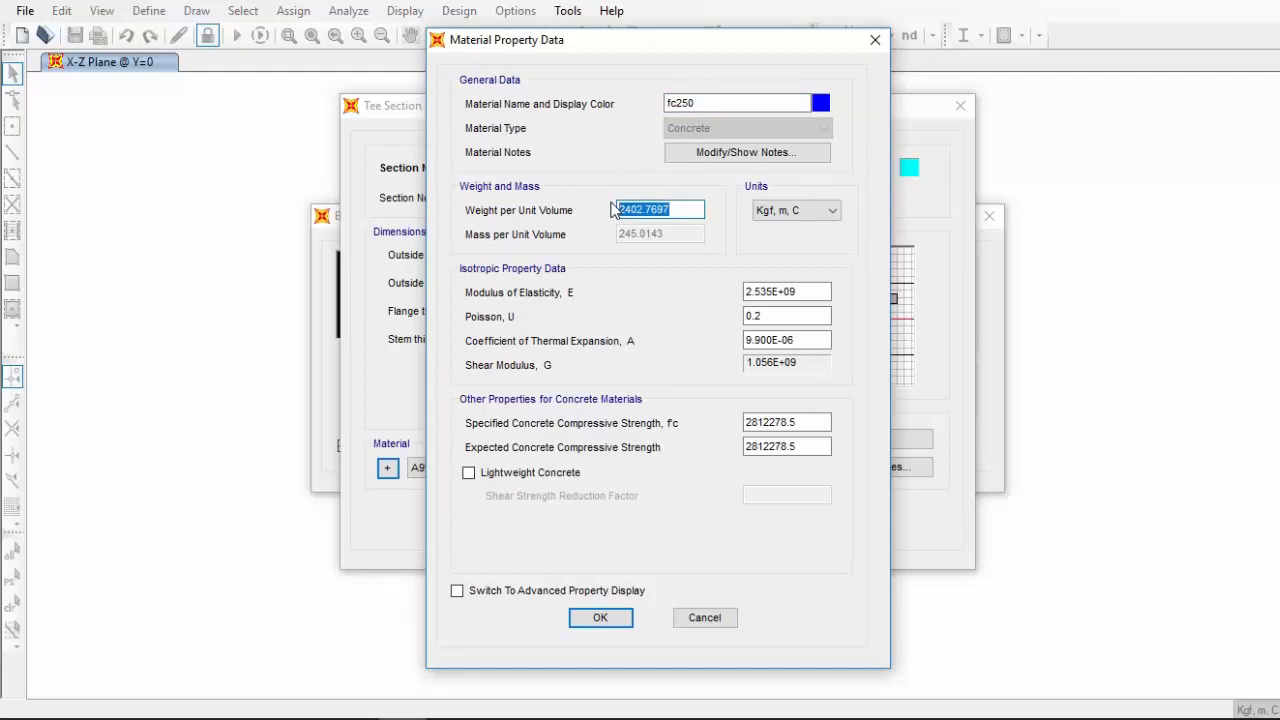
{"action": "type", "text": "2400"}
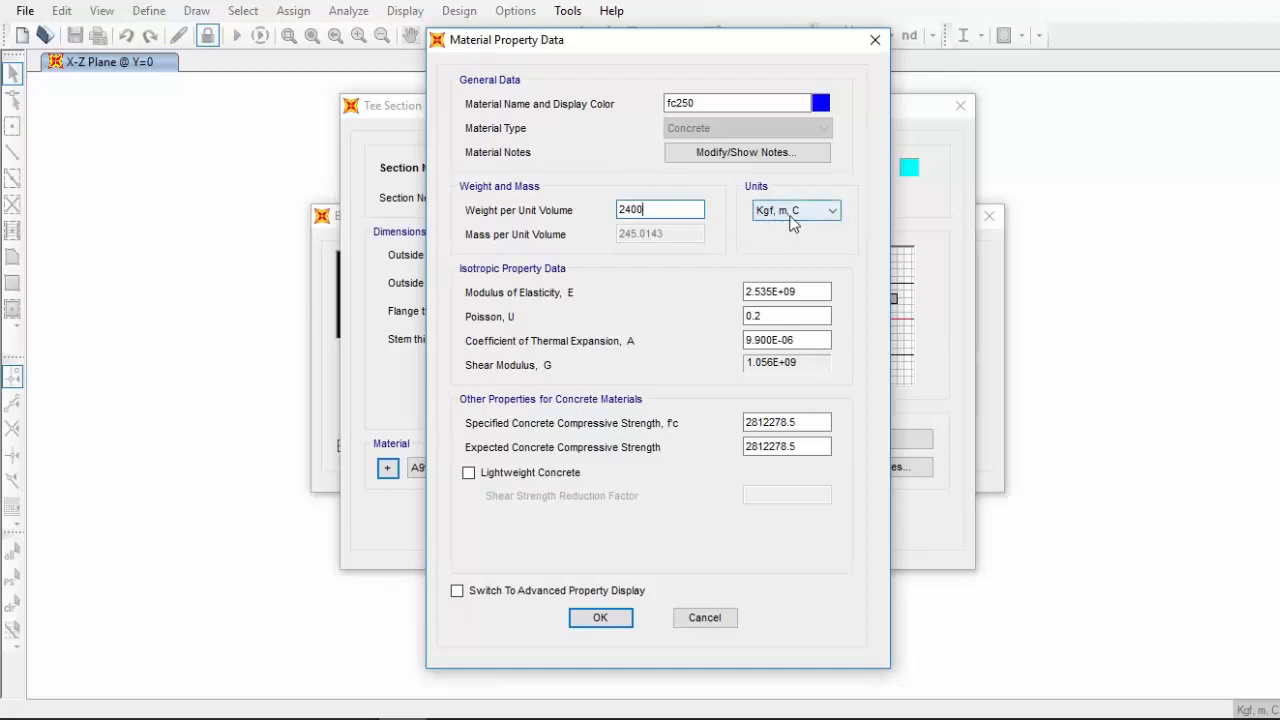
Switch to the Windows calculator and compute the modulus of elasticity as the square root of 250 times 15100
{"action": "left_click", "coordinate": [806, 290]}
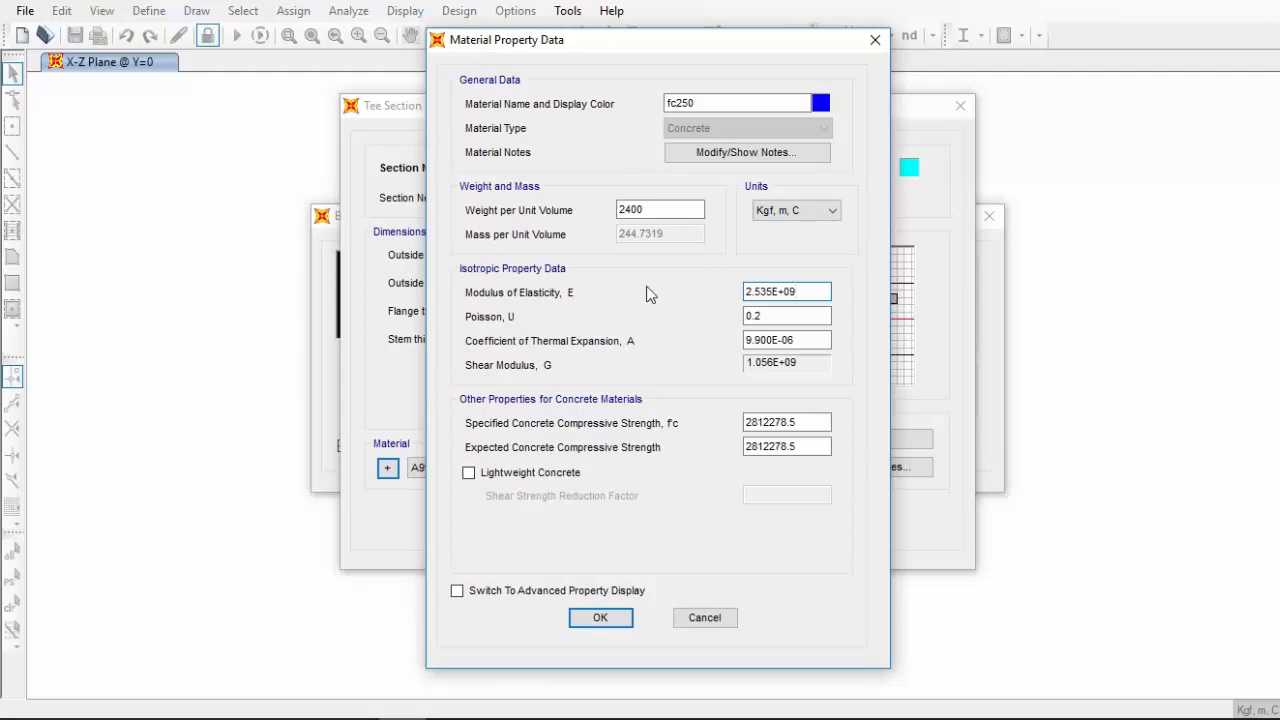
{"action": "left_click", "coordinate": [262, 718]}
{"action": "left_click_drag", "start_coordinate": [0, 238], "coordinate": [213, 159]}
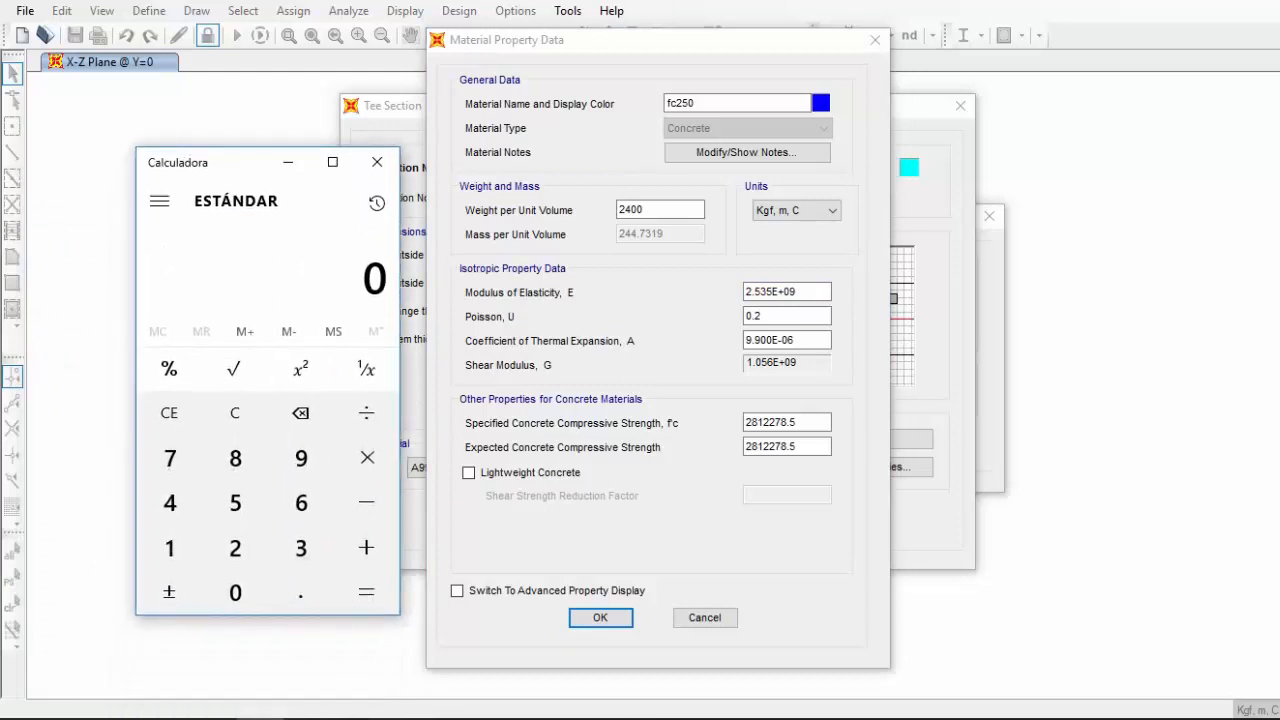
{"action": "type", "text": "250"}
{"action": "left_click", "coordinate": [233, 369]}
{"action": "type", "text": "*15100"}
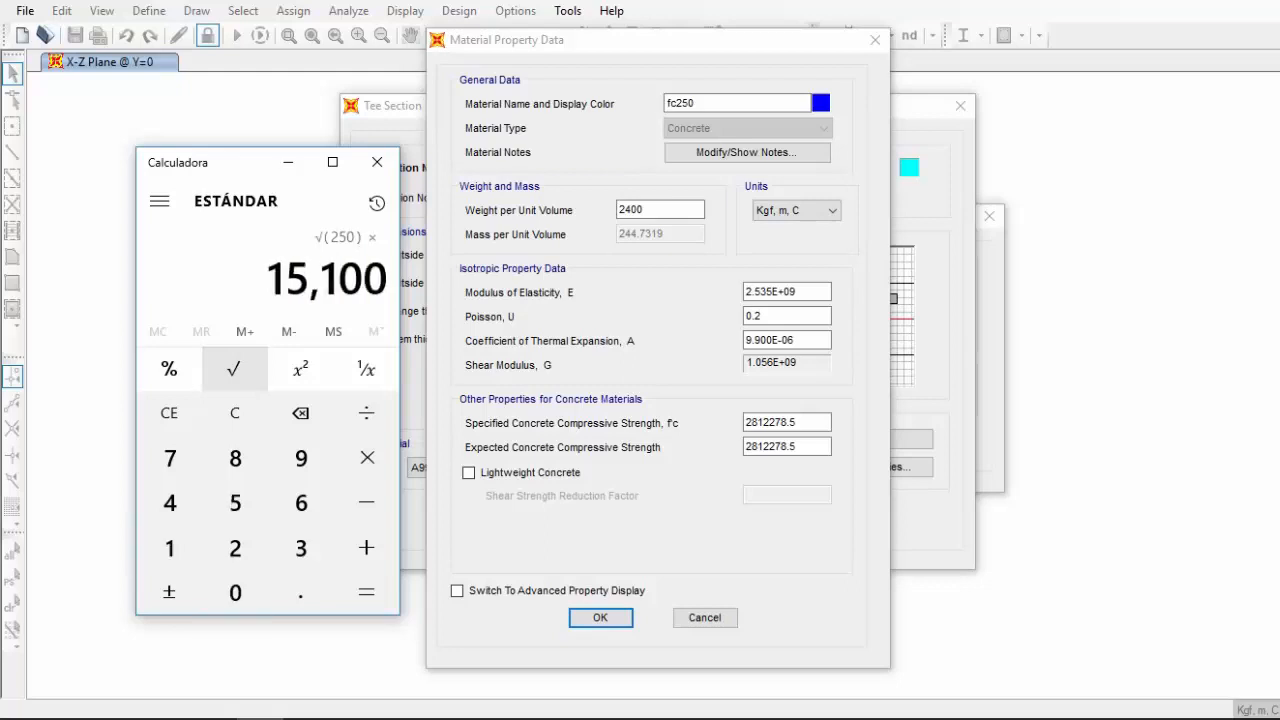
{"action": "left_click", "coordinate": [366, 592]}
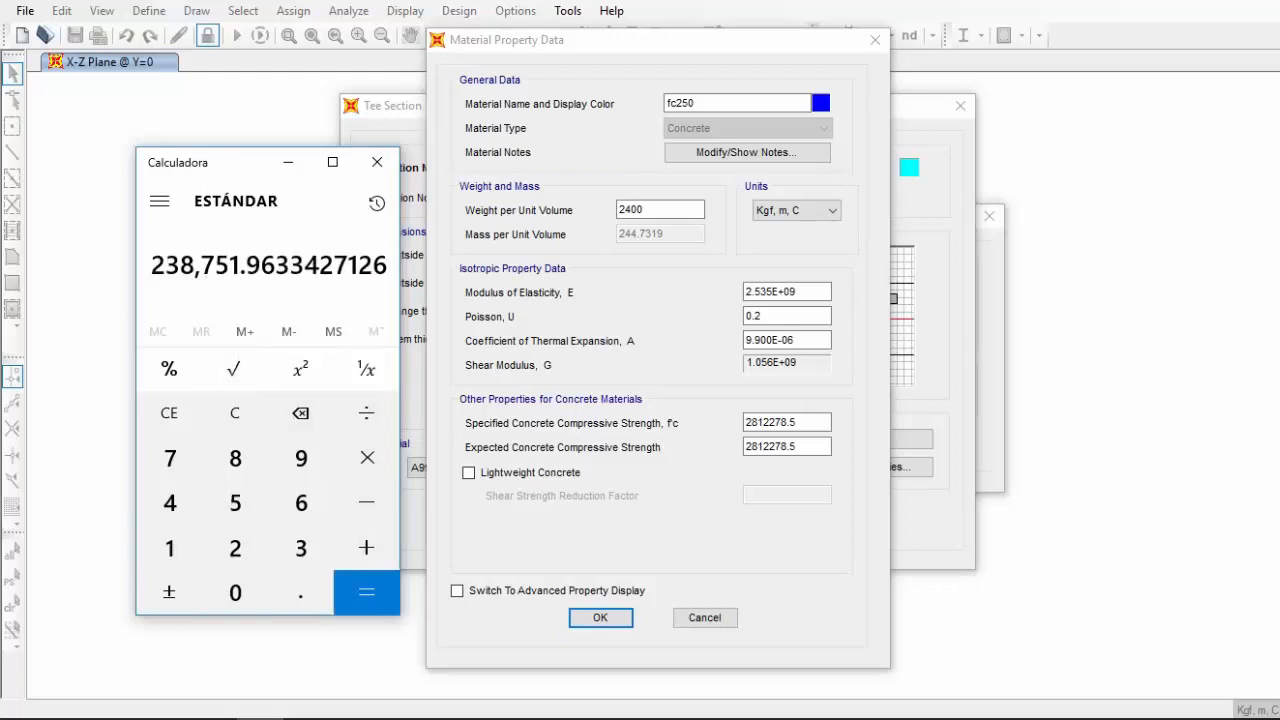
Change the material units to Kgf, cm, C and set the modulus of elasticity to 238752
{"action": "left_click", "coordinate": [801, 212]}
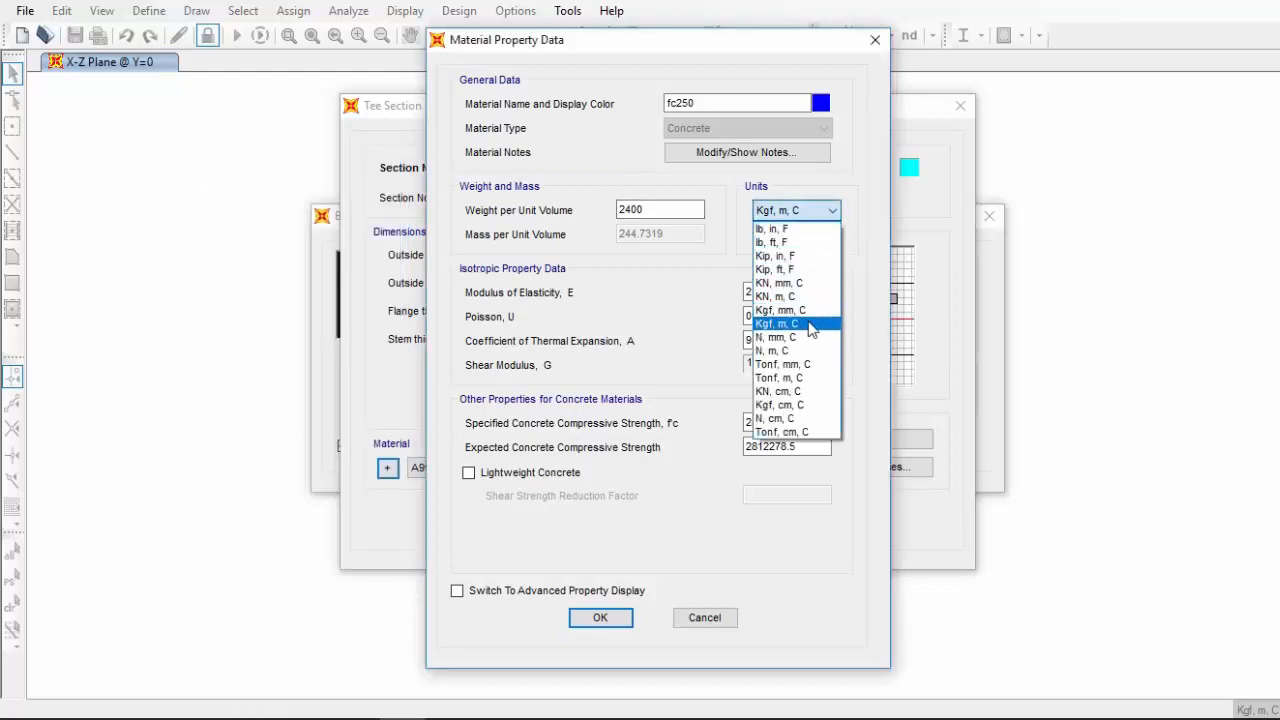
{"action": "left_click", "coordinate": [813, 405]}
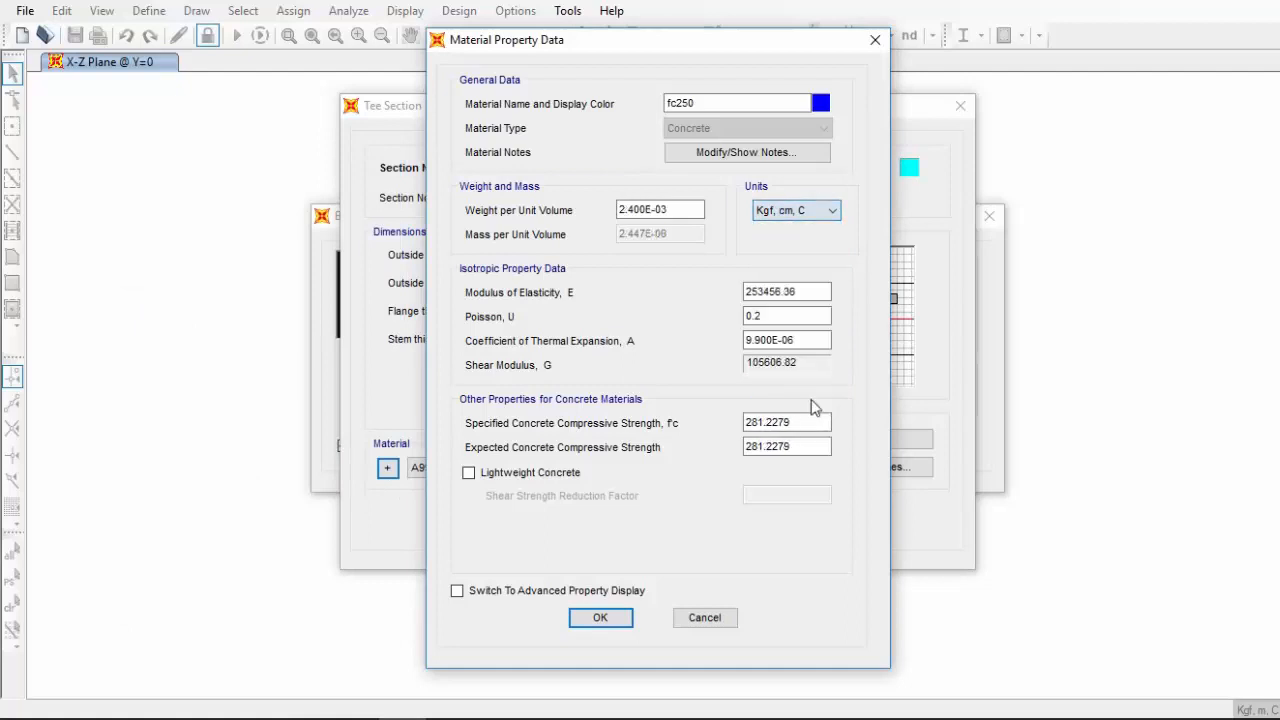
{"action": "double_click", "coordinate": [787, 291]}
{"action": "type", "text": "23"}
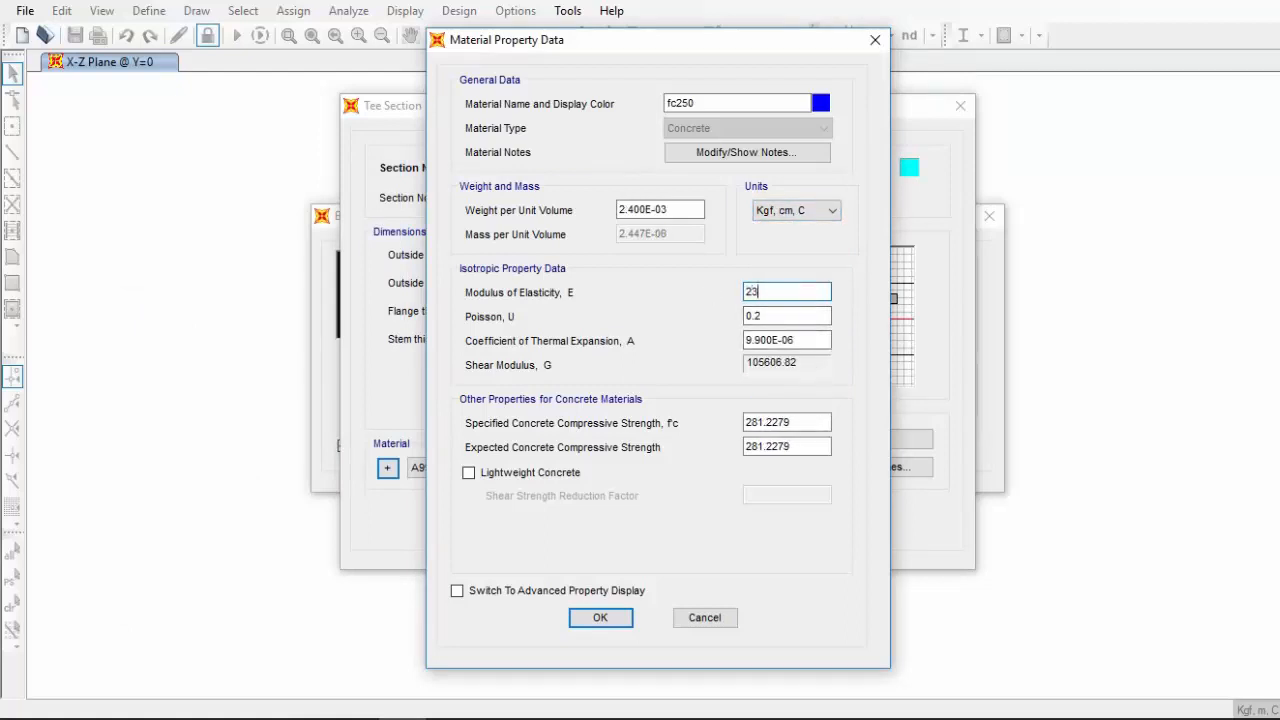
{"action": "type", "text": "8752"}
{"action": "left_click", "coordinate": [823, 314]}
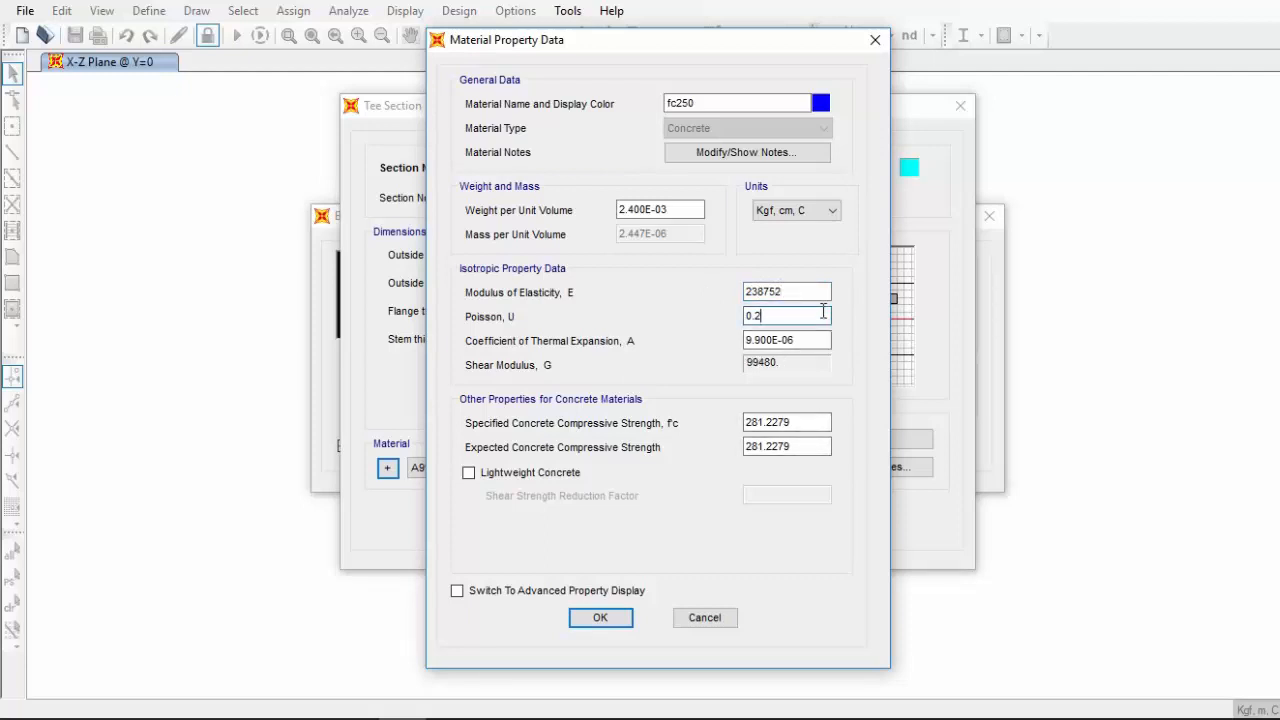
{"action": "key", "text": "Tab"}
{"action": "left_click", "coordinate": [817, 343]}
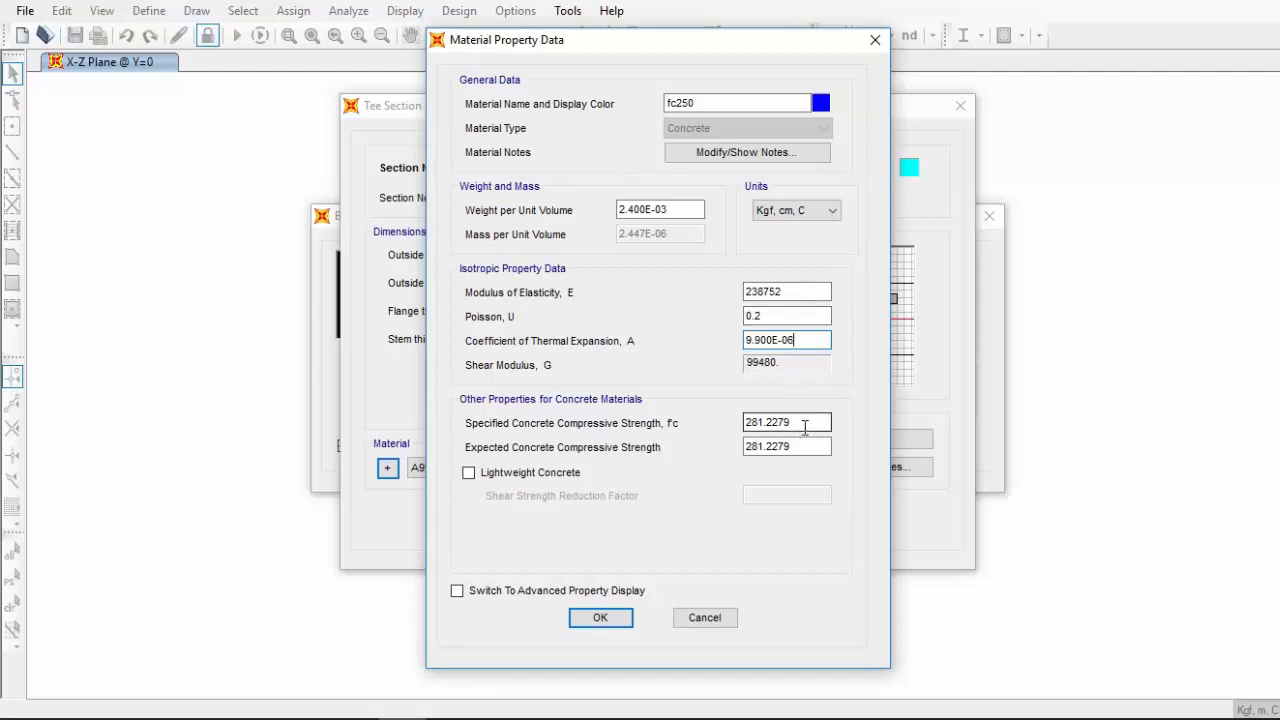
Set both the specified and expected concrete compressive strength to 250 and accept the fc250 material
{"action": "left_click_drag", "start_coordinate": [806, 427], "coordinate": [716, 423]}
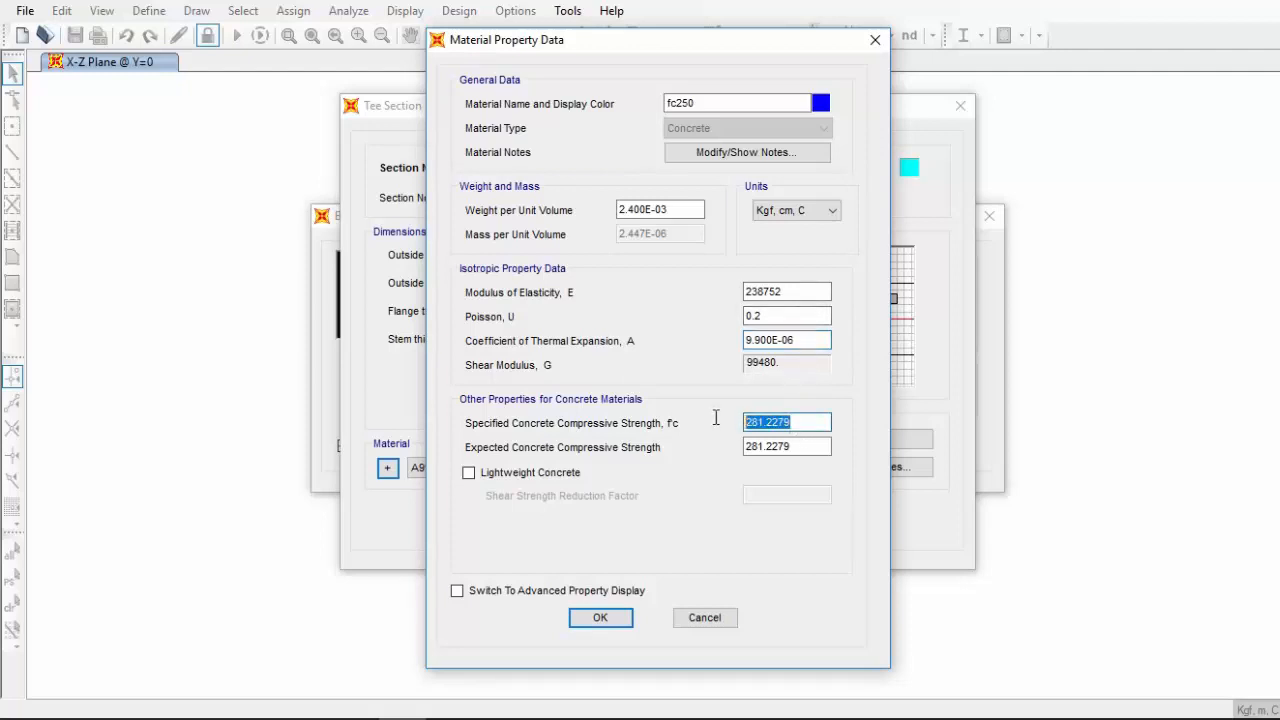
{"action": "type", "text": "250"}
{"action": "left_click_drag", "start_coordinate": [818, 447], "coordinate": [743, 452]}
{"action": "type", "text": "250"}
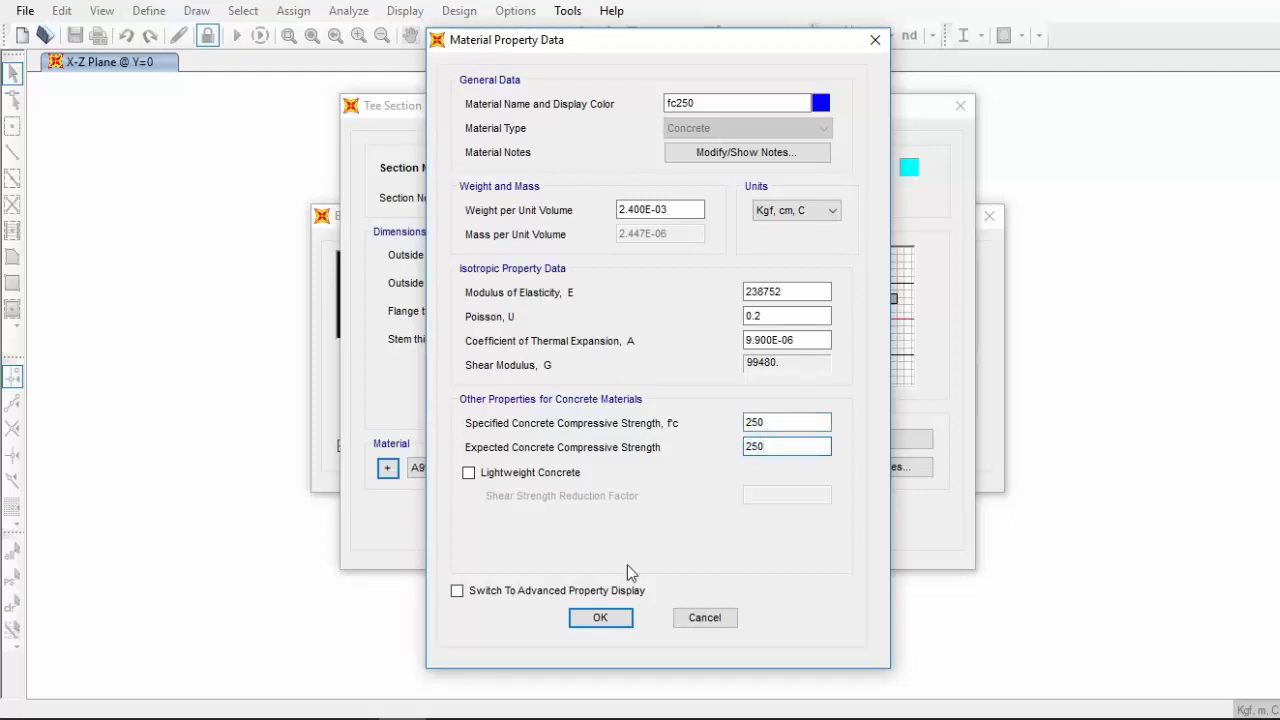
{"action": "left_click", "coordinate": [601, 619]}
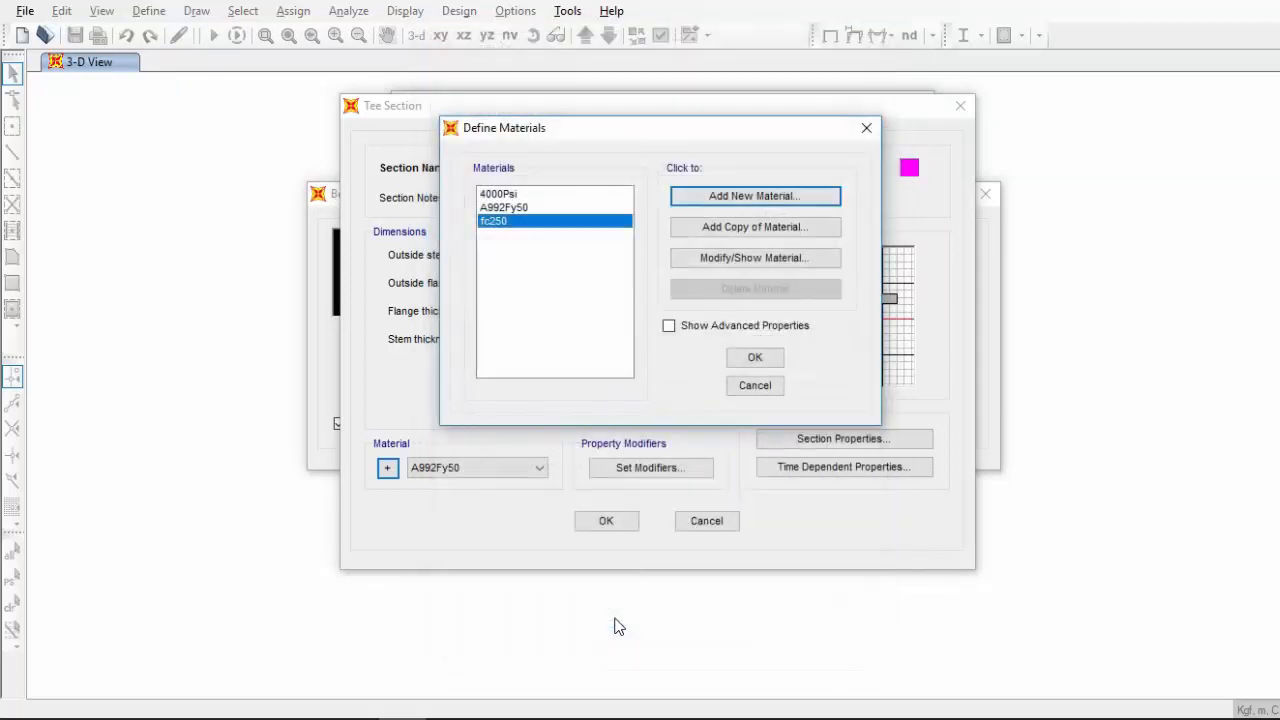
{"action": "left_click", "coordinate": [741, 360]}
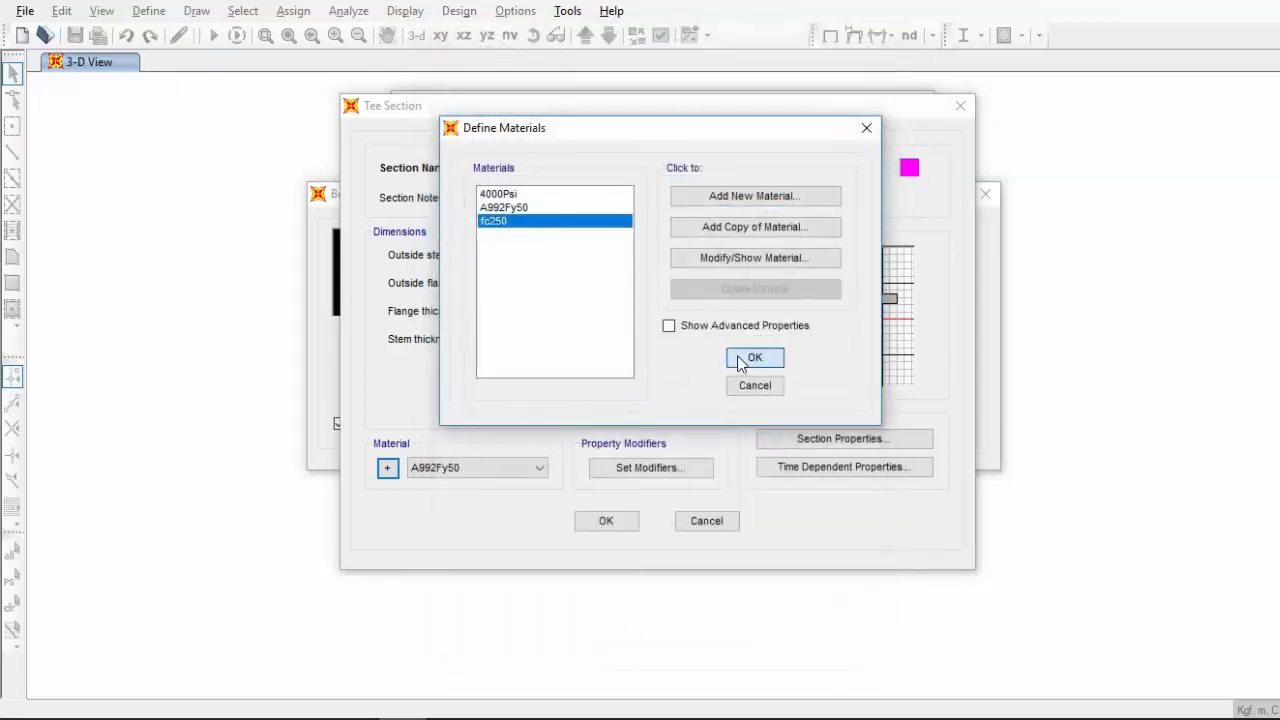
Assign material fc250 to the Nervio Tee section and create the beam model with that section
{"action": "left_click", "coordinate": [502, 468]}
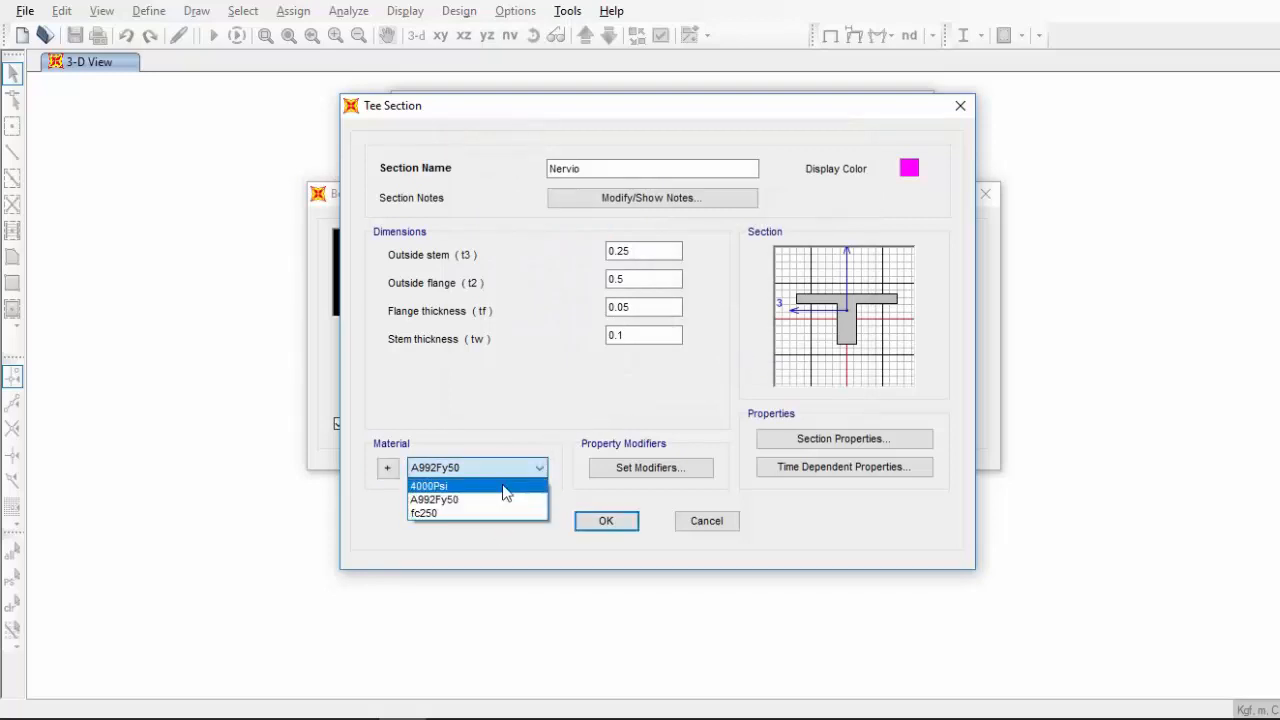
{"action": "left_click", "coordinate": [495, 513]}
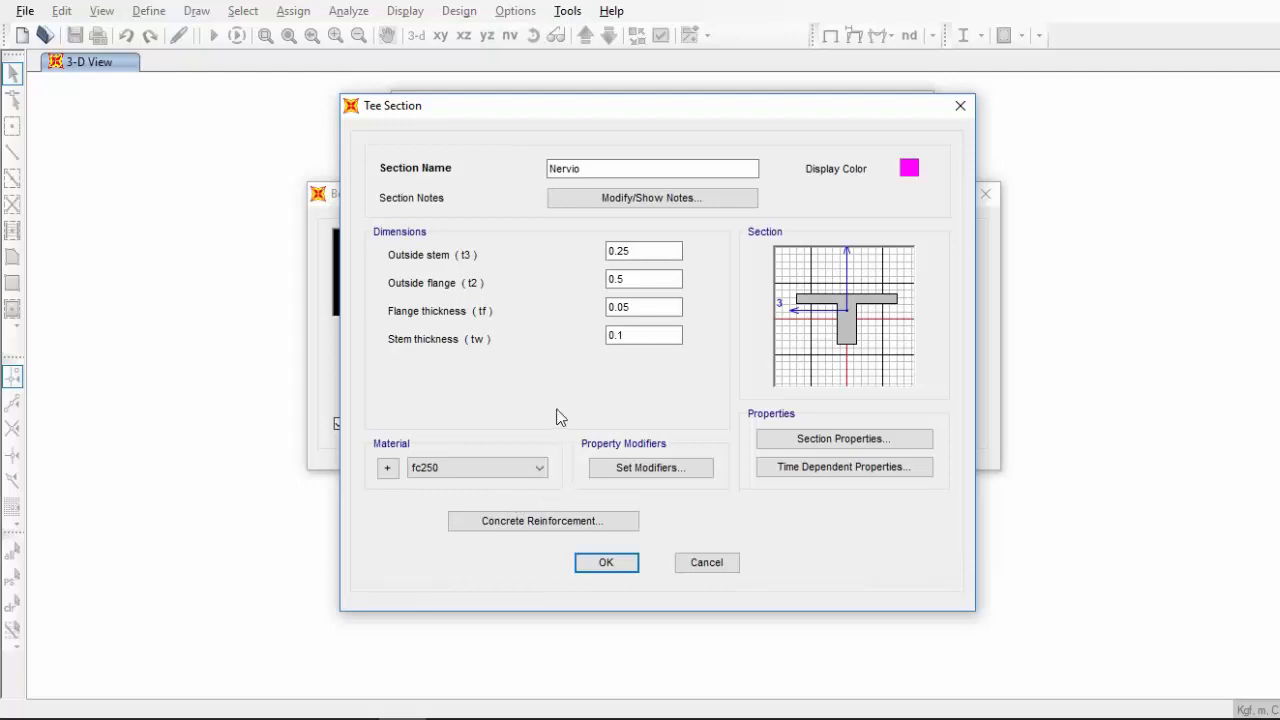
{"action": "left_click", "coordinate": [625, 562]}
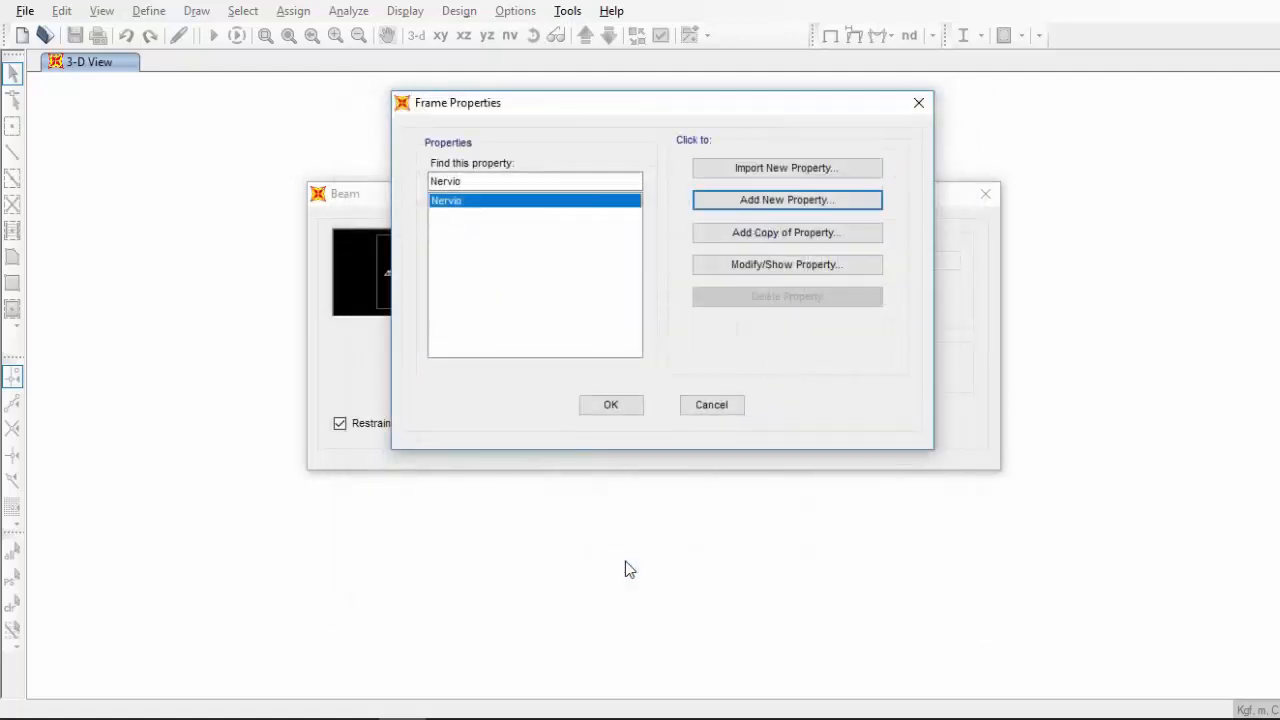
{"action": "left_click", "coordinate": [612, 405]}
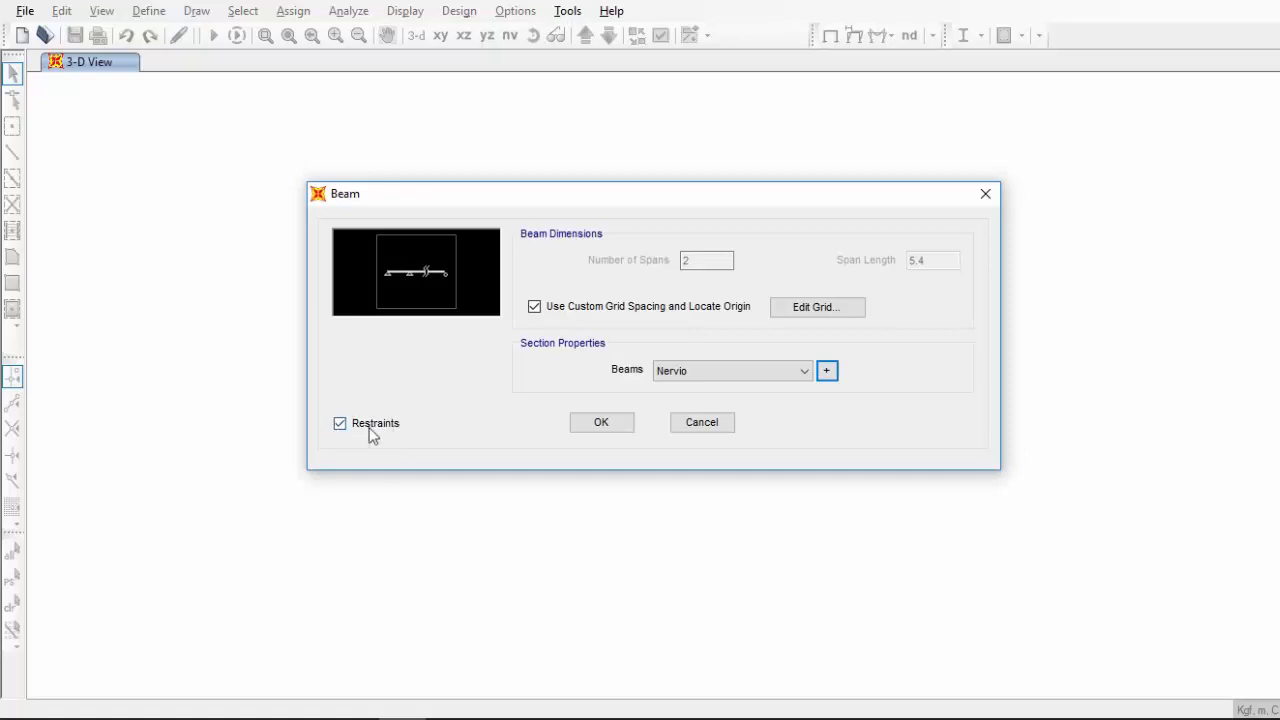
{"action": "left_click", "coordinate": [605, 422]}
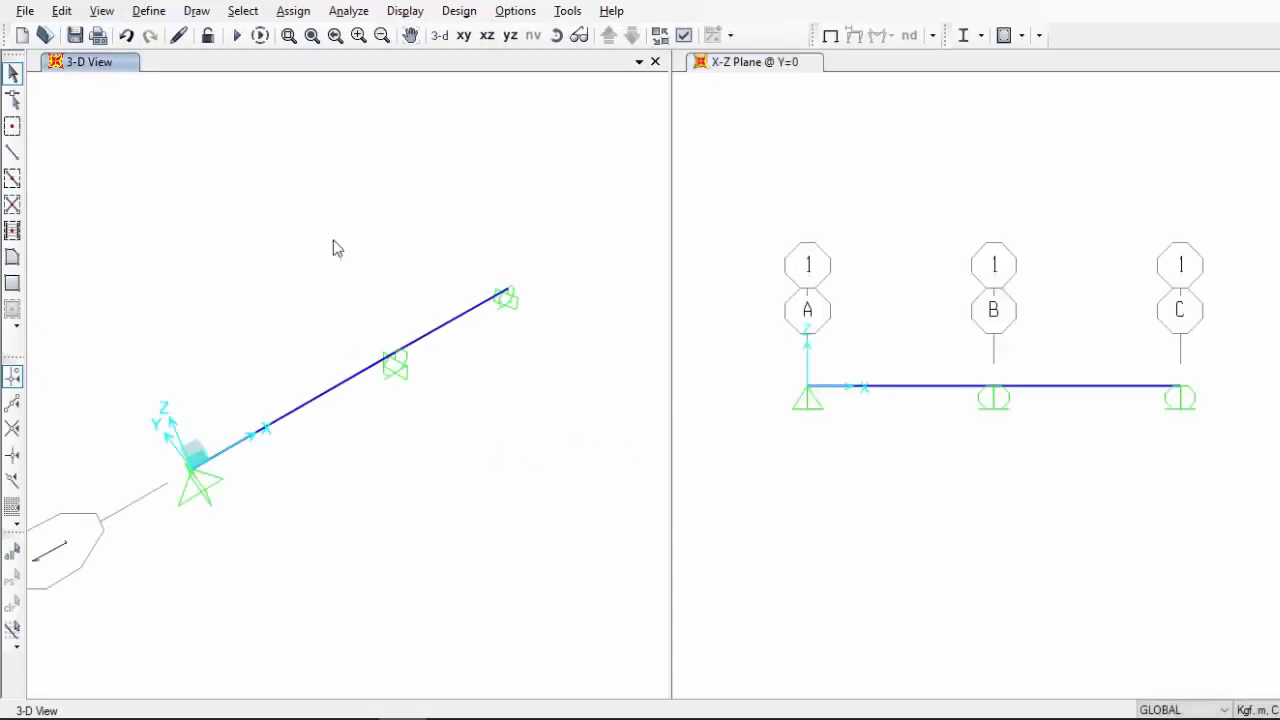
Show the beam in the X-Z plane in both view windows
{"action": "left_click", "coordinate": [487, 35]}
{"action": "middle_click_drag", "start_coordinate": [474, 290], "coordinate": [469, 329]}
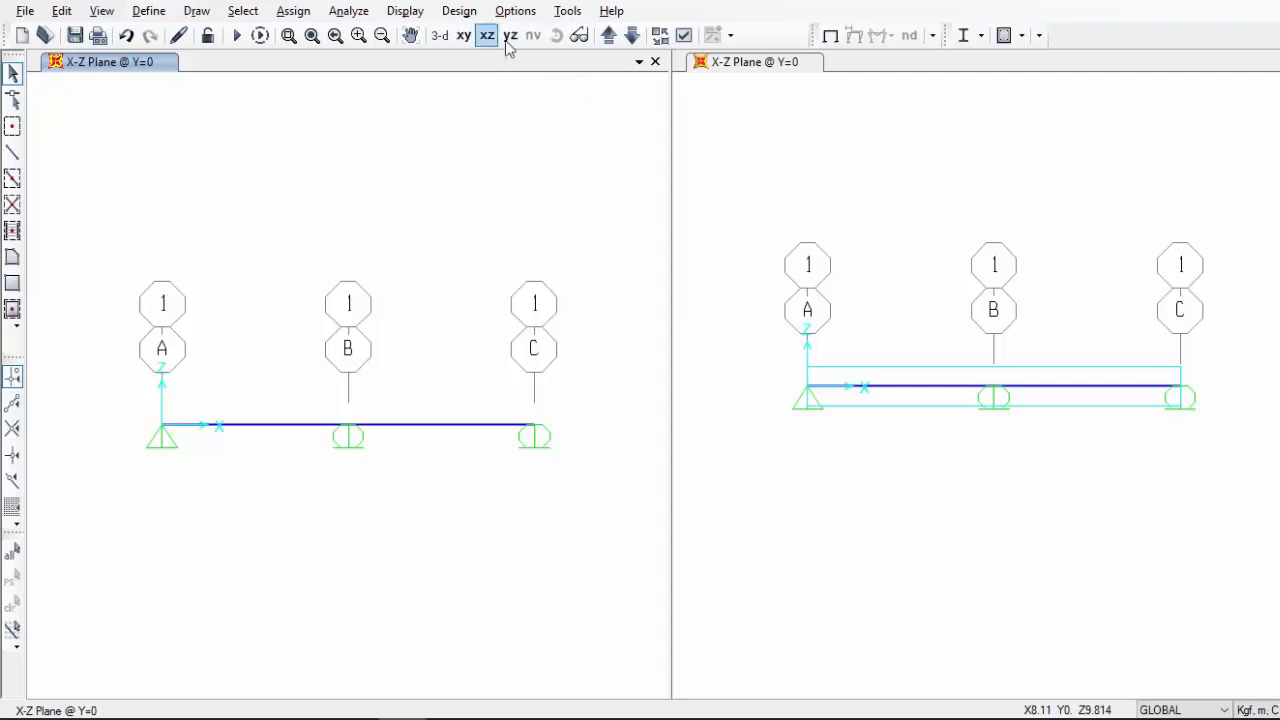
{"action": "left_click", "coordinate": [972, 185]}
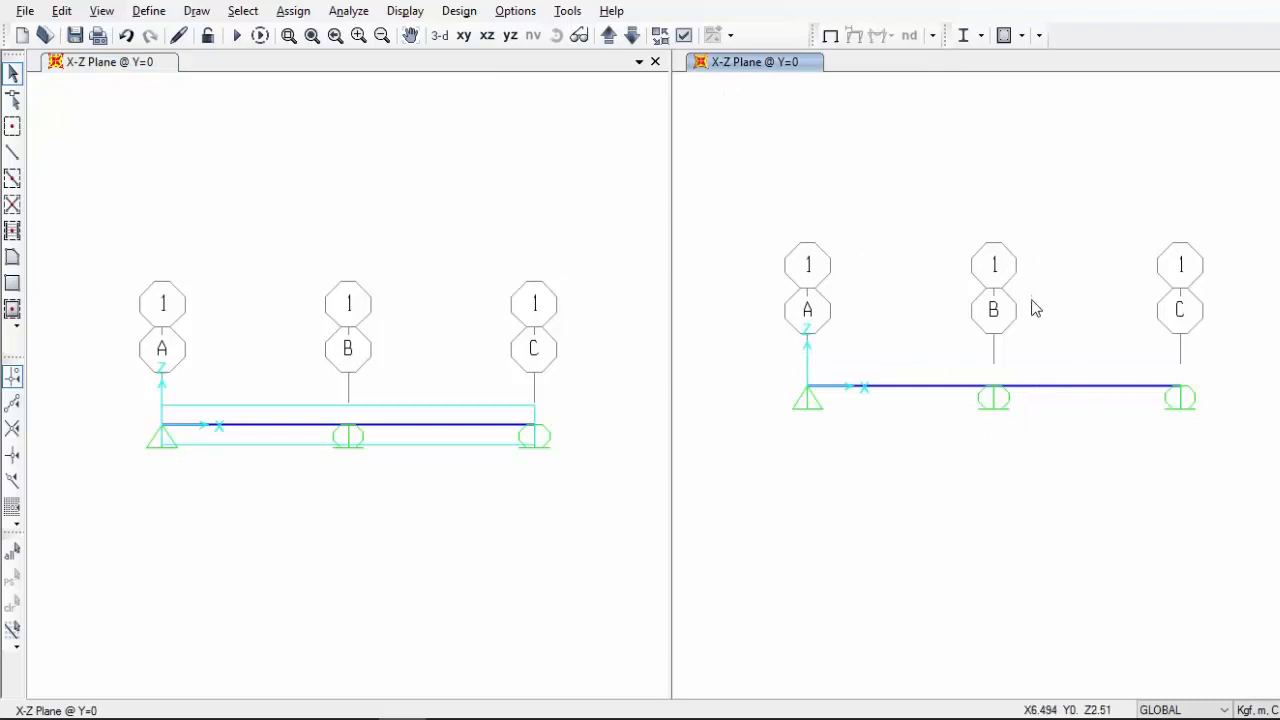
{"action": "left_click", "coordinate": [440, 36]}
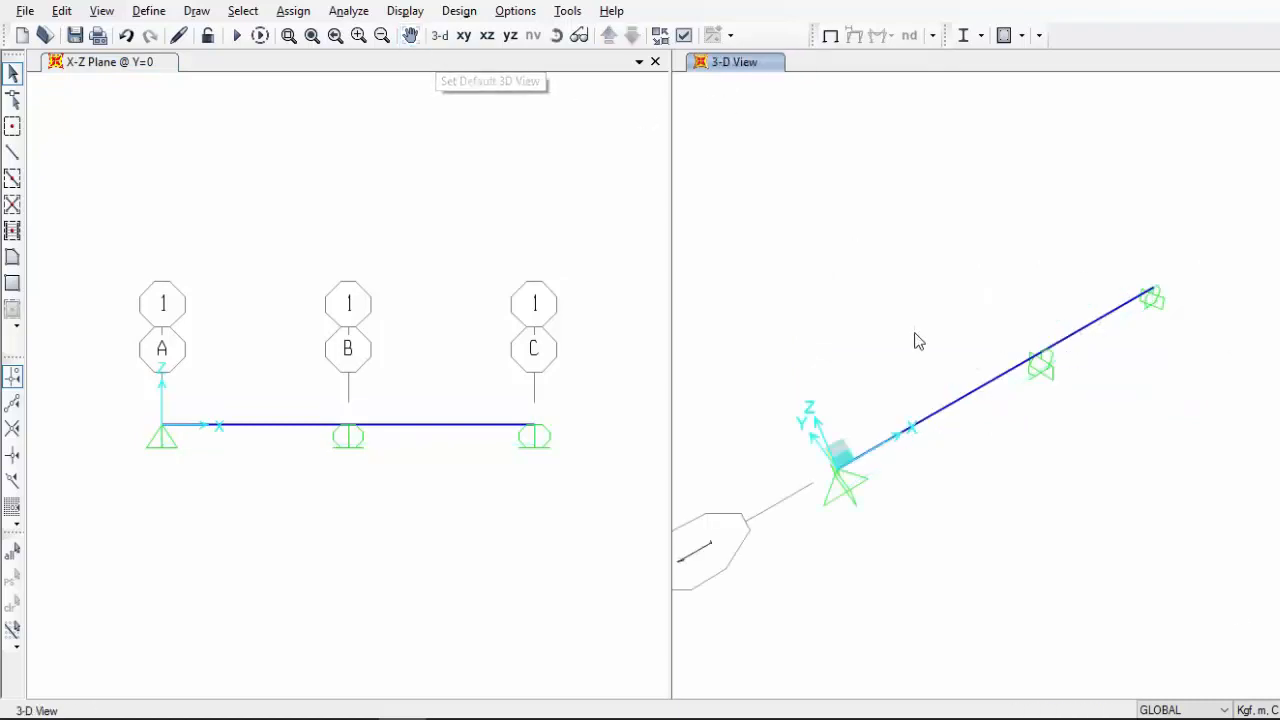
{"action": "left_click", "coordinate": [488, 36]}
{"action": "left_click", "coordinate": [433, 182]}
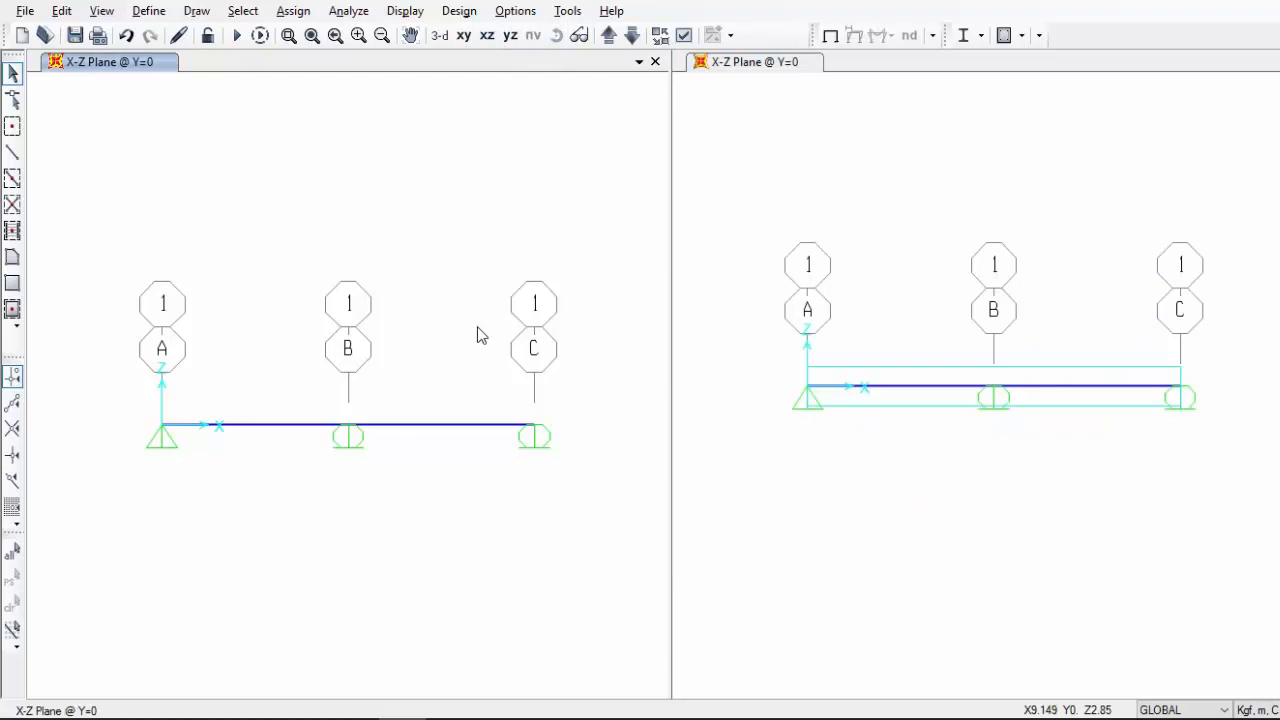
{"action": "left_click", "coordinate": [160, 428]}
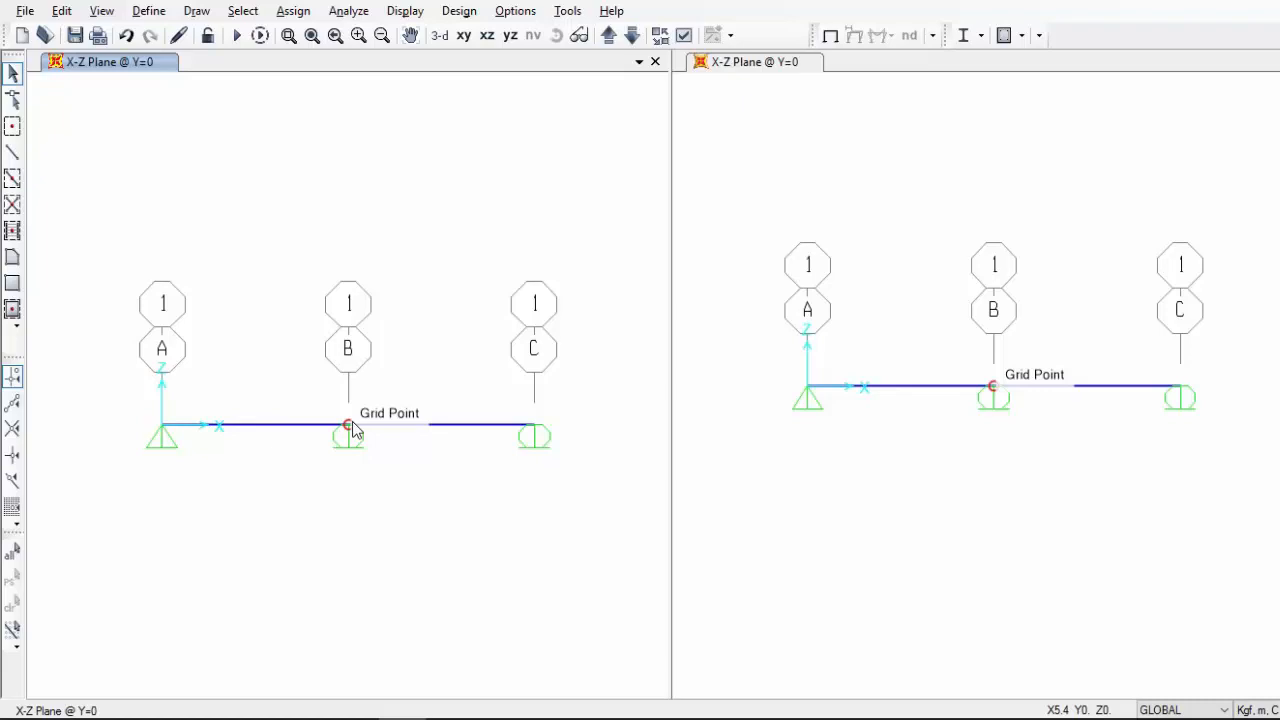
{"action": "left_click", "coordinate": [530, 428]}
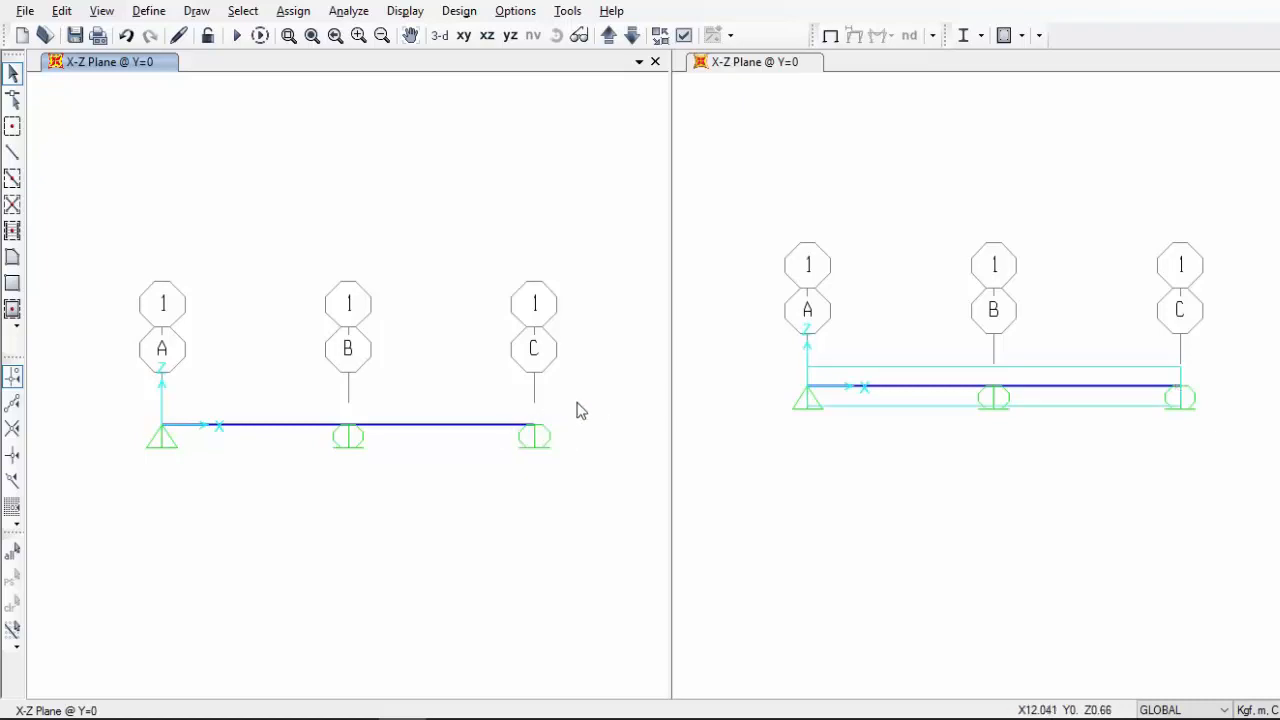
Start extruding the end joint at support C into a Nervio frame with increments dx 1.20, dy 0 and dz 0
{"action": "left_click", "coordinate": [533, 426]}
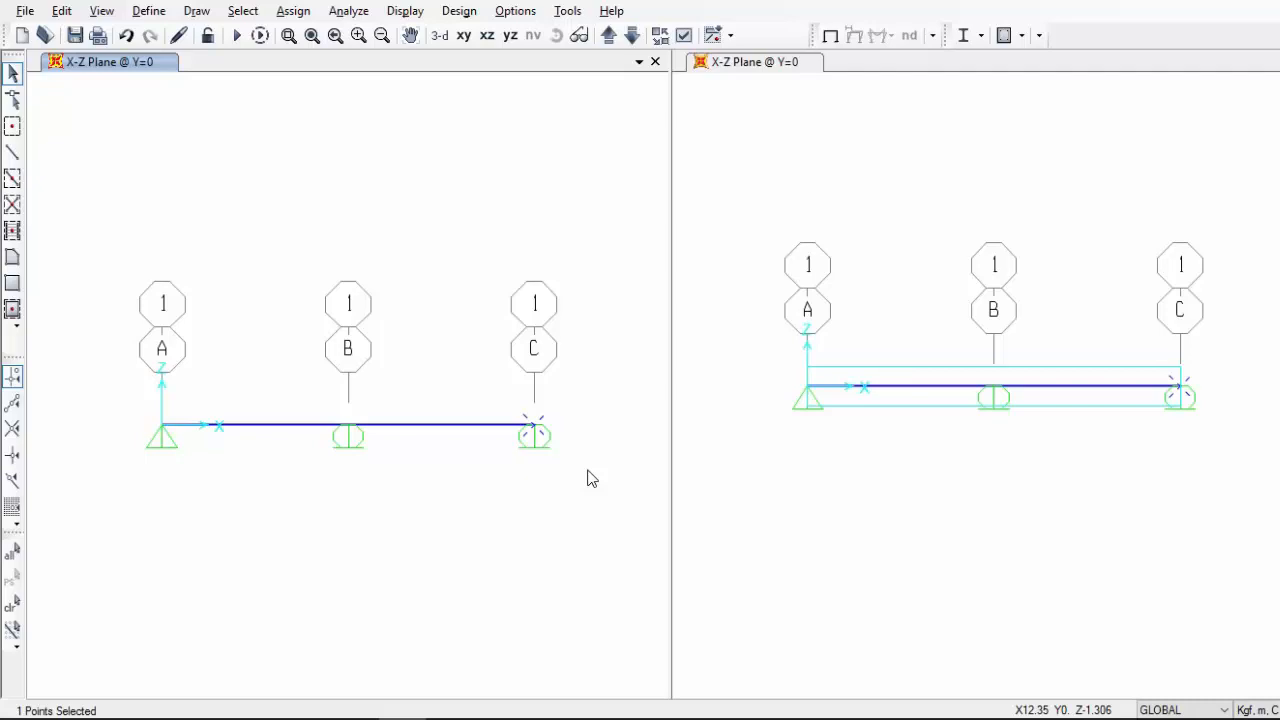
{"action": "left_click", "coordinate": [62, 11]}
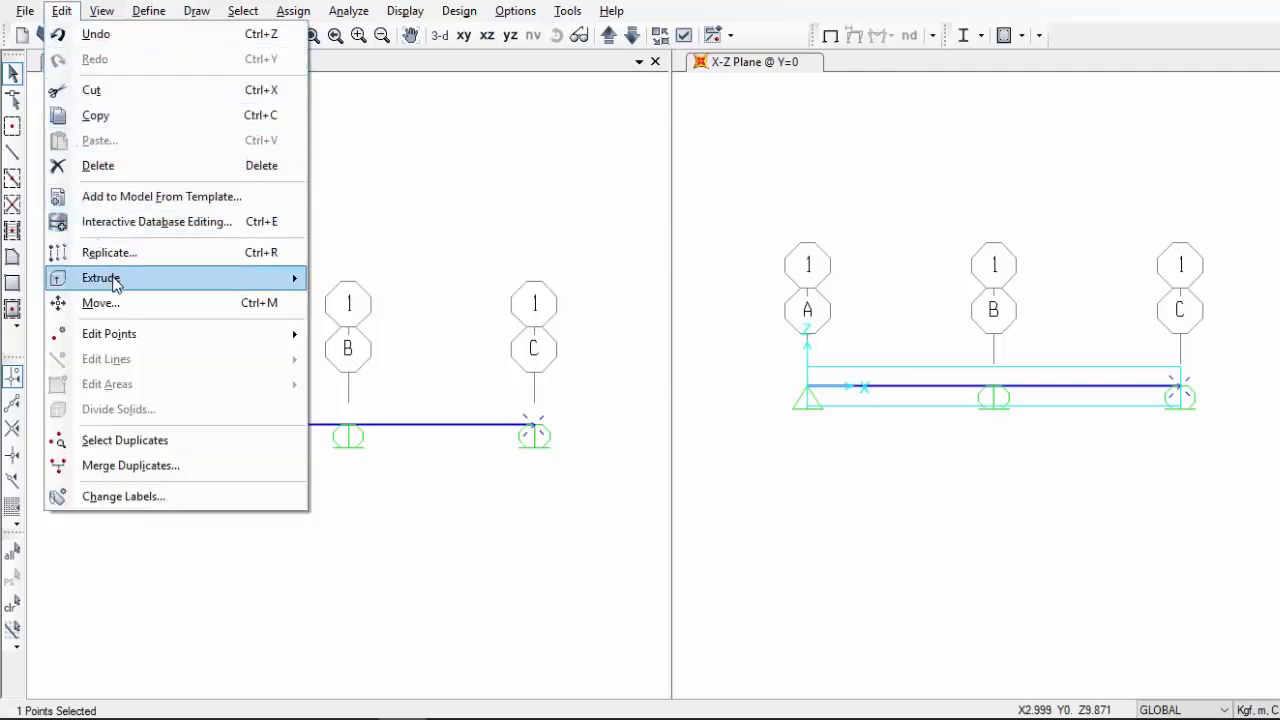
{"action": "mouse_move", "coordinate": [120, 286]}
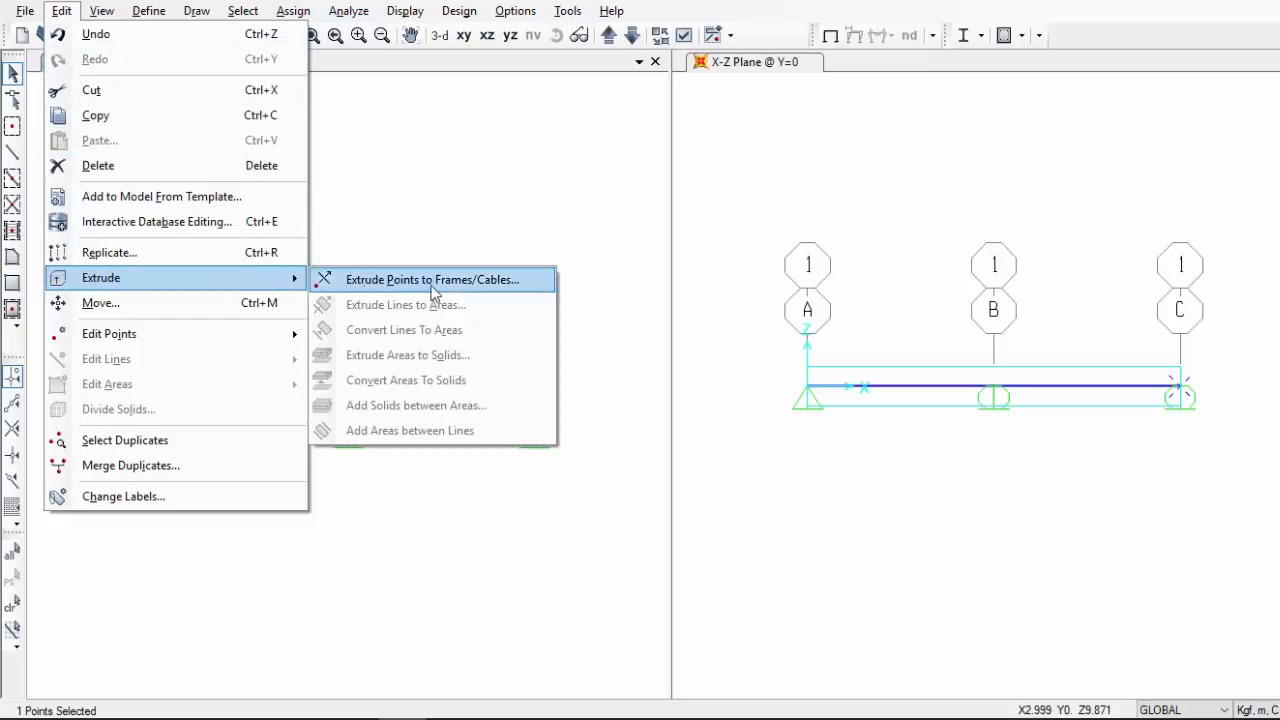
{"action": "left_click", "coordinate": [538, 287]}
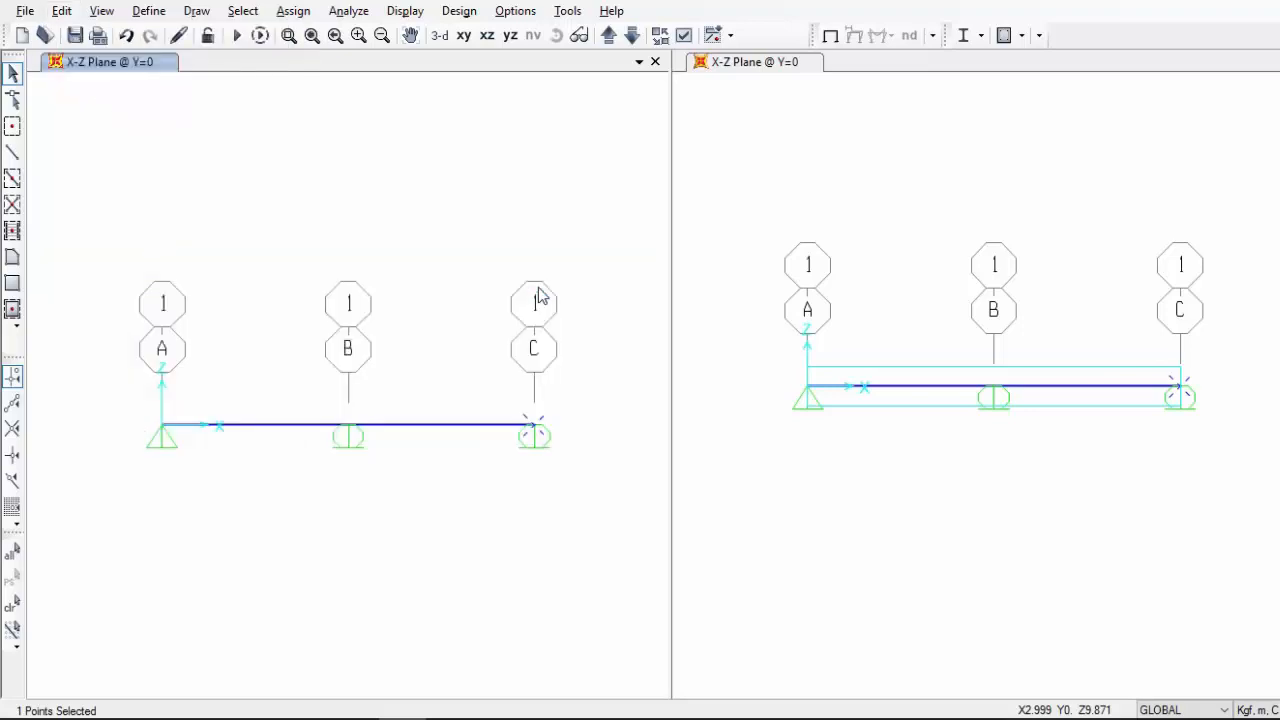
{"action": "left_click_drag", "start_coordinate": [628, 118], "coordinate": [734, 76]}
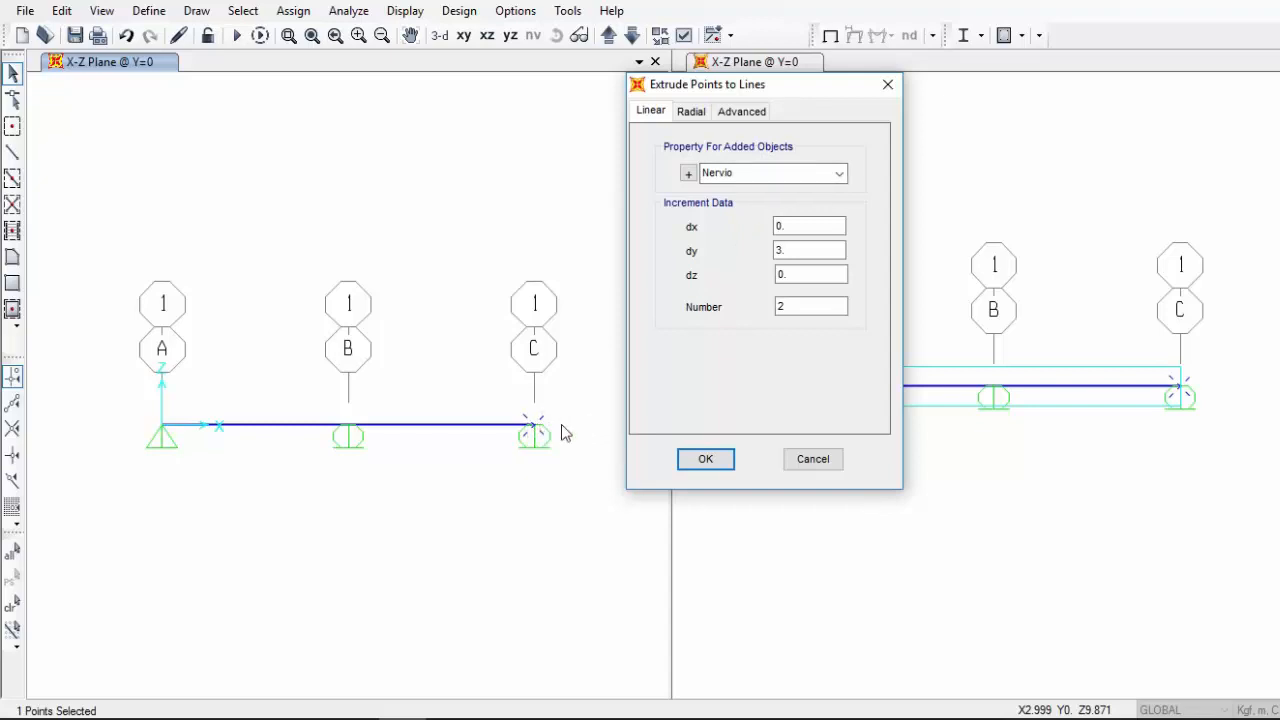
{"action": "left_click_drag", "start_coordinate": [803, 228], "coordinate": [759, 218]}
{"action": "type", "text": "1.20"}
{"action": "key", "text": "Tab"}
{"action": "type", "text": "0"}
{"action": "key", "text": "Tab"}
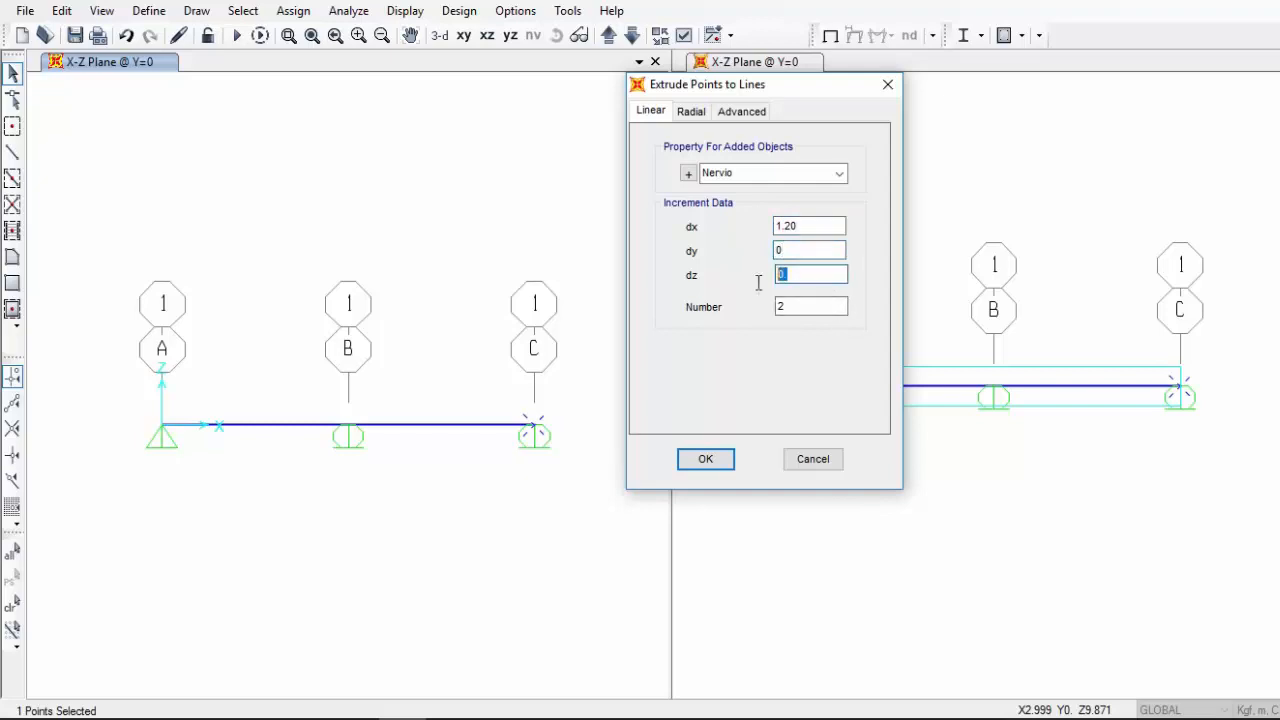
{"action": "type", "text": "00"}
{"action": "key", "text": "BackSpace"}
Set the number of extrusions to 1 and create the overhang frame beyond support C
{"action": "left_click", "coordinate": [798, 308]}
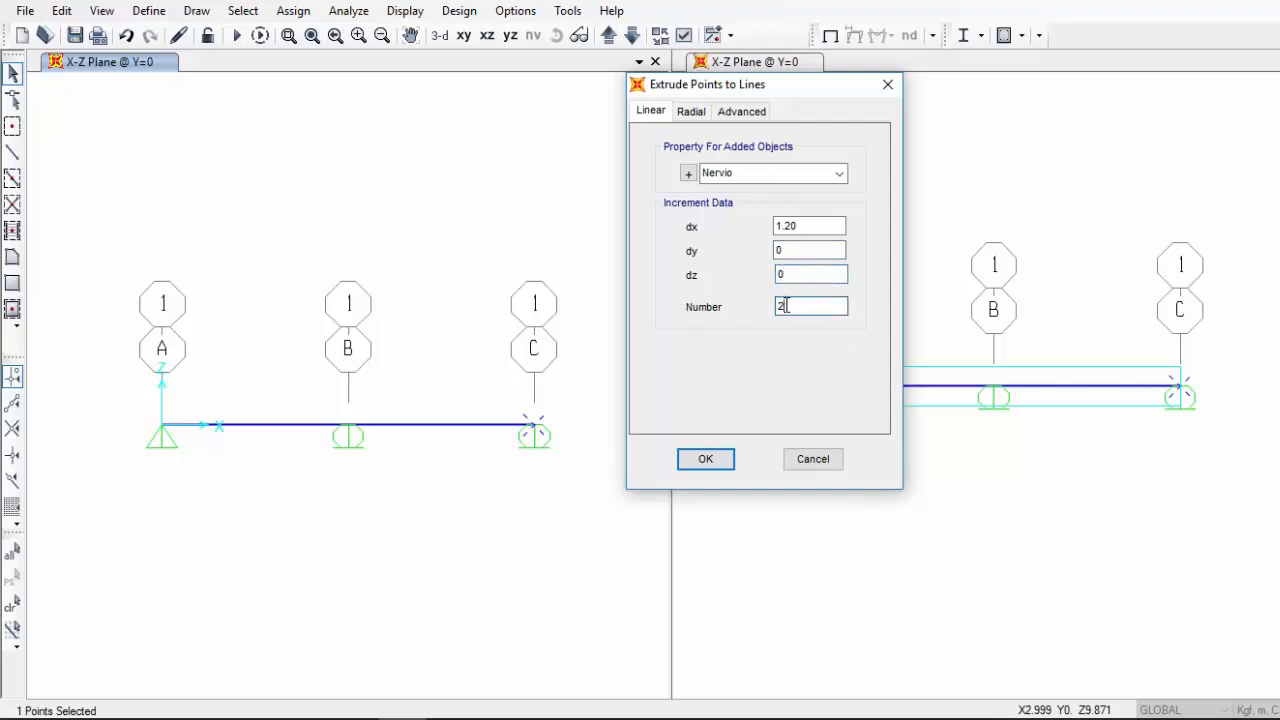
{"action": "left_click_drag", "start_coordinate": [716, 88], "coordinate": [790, 60]}
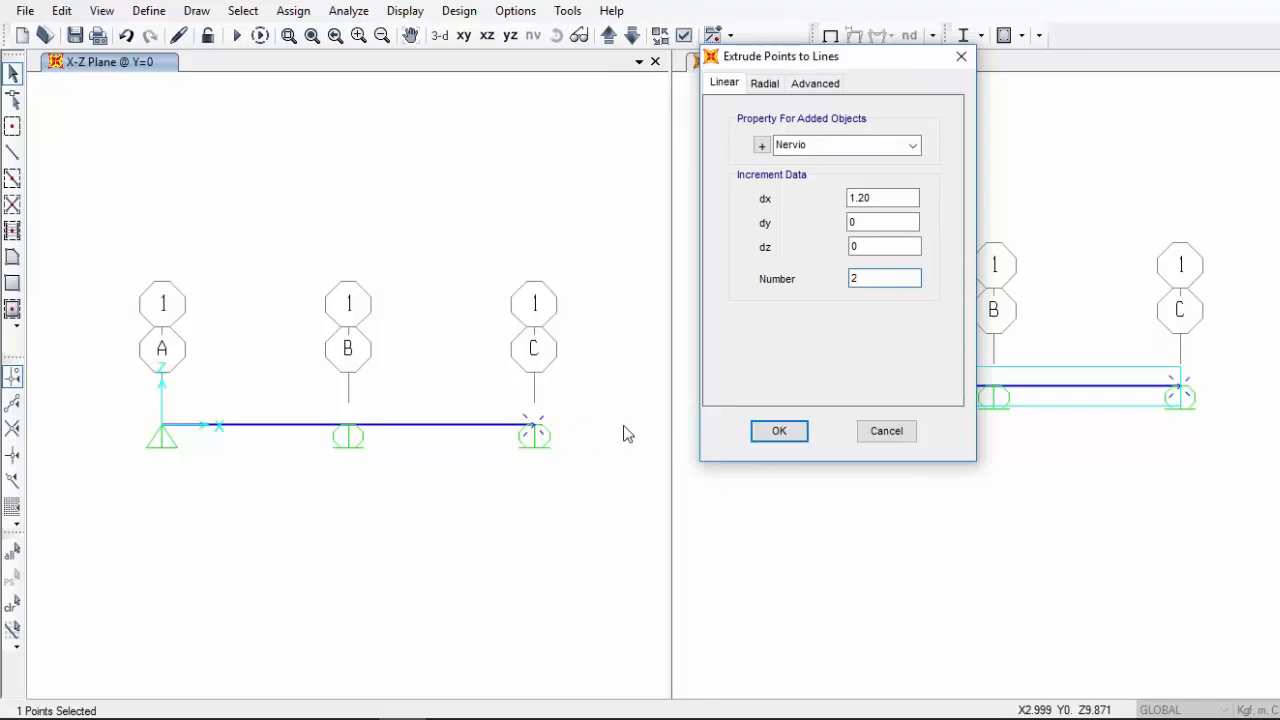
{"action": "double_click", "coordinate": [854, 278]}
{"action": "type", "text": "1"}
{"action": "left_click", "coordinate": [786, 439]}
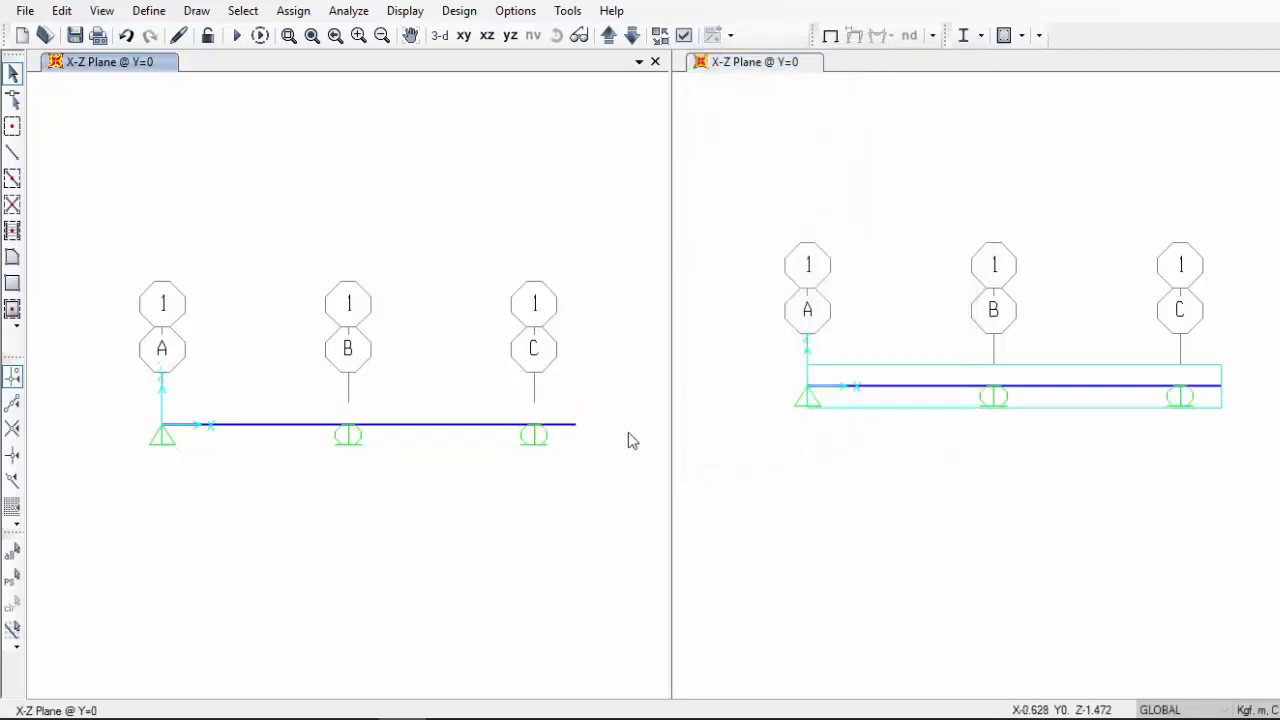
{"action": "left_click", "coordinate": [578, 433]}
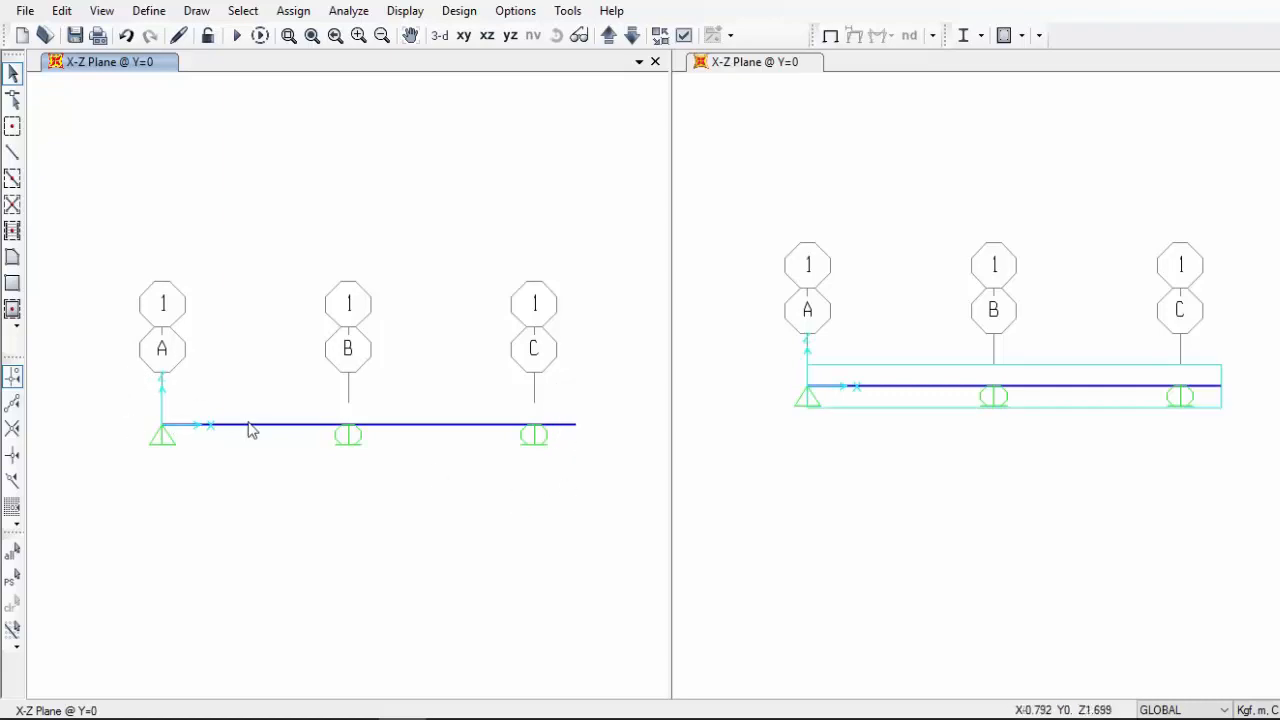
Display the local axes of the beam frames to check their orientation and hide them again
{"action": "left_click", "coordinate": [163, 428]}
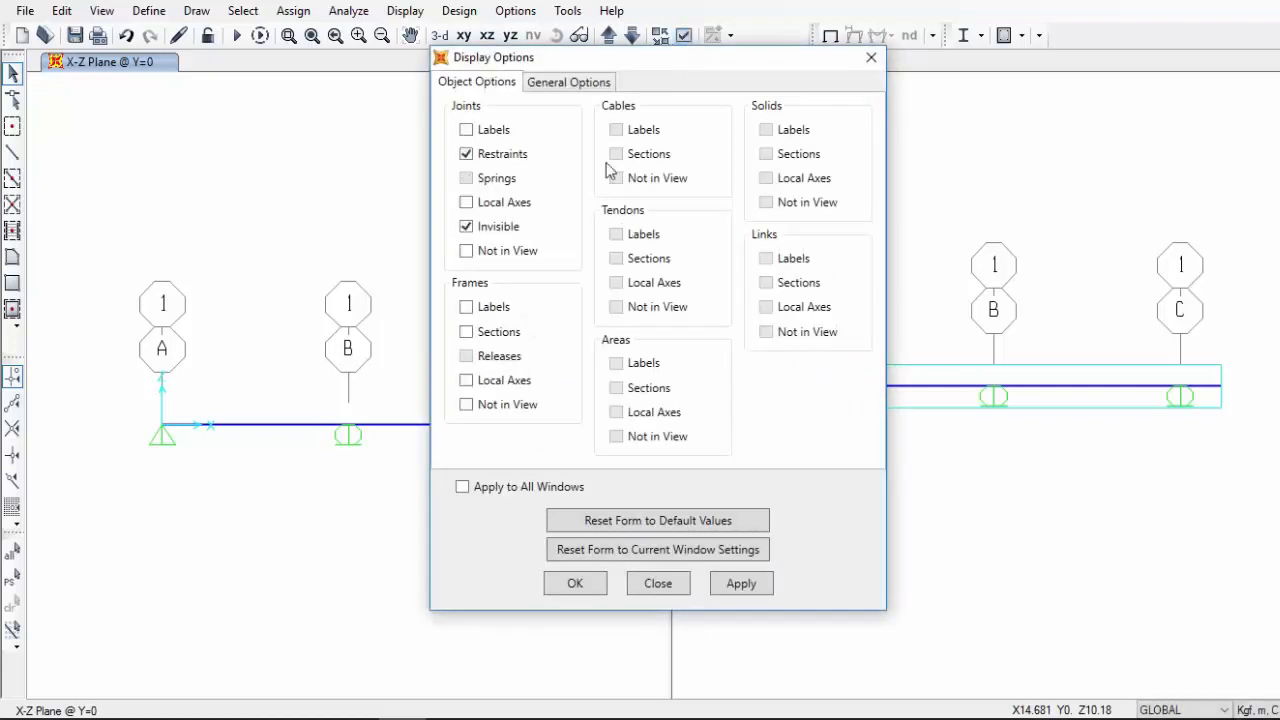
{"action": "left_click", "coordinate": [508, 384]}
{"action": "left_click", "coordinate": [740, 585]}
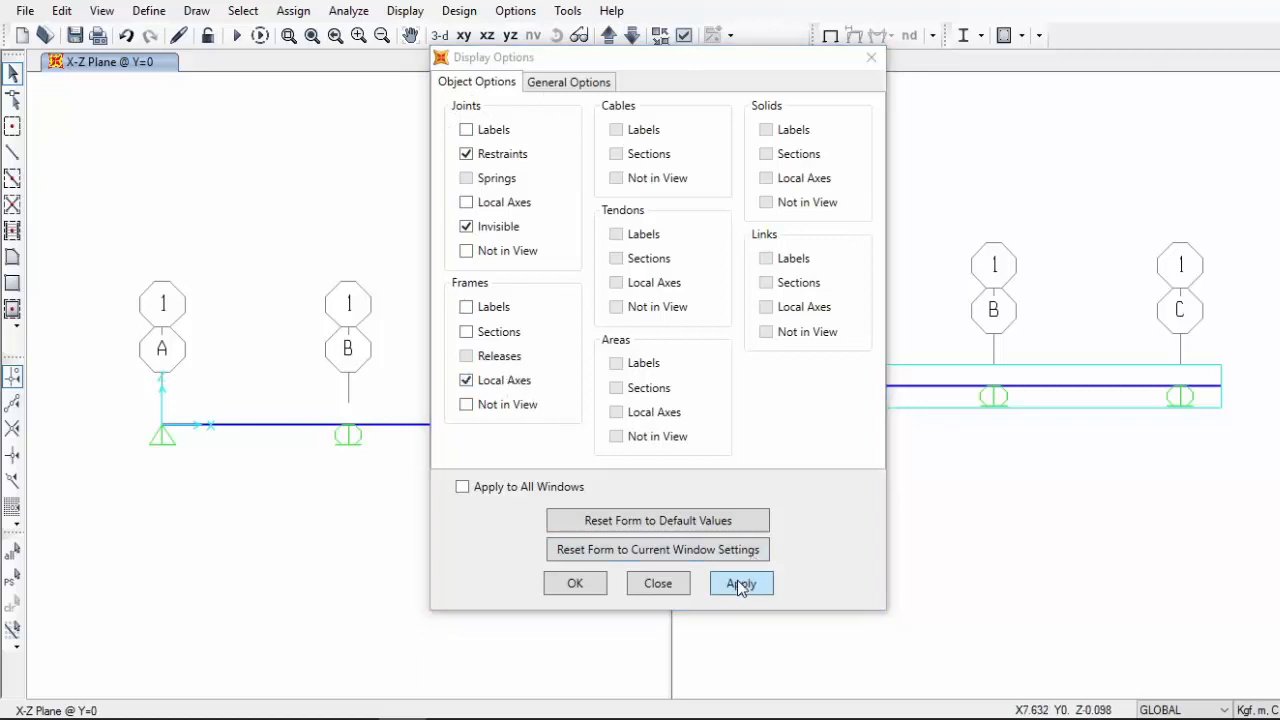
{"action": "left_click_drag", "start_coordinate": [623, 57], "coordinate": [878, 60]}
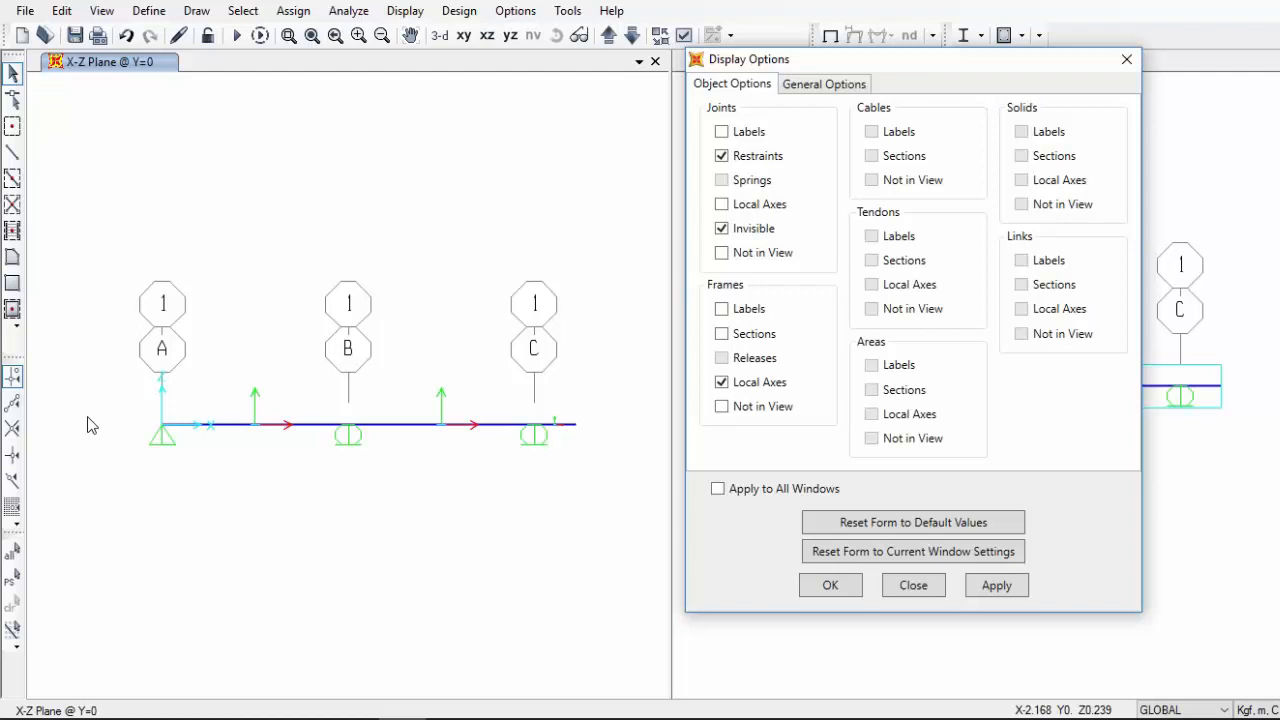
{"action": "left_click", "coordinate": [752, 383]}
{"action": "left_click", "coordinate": [998, 586]}
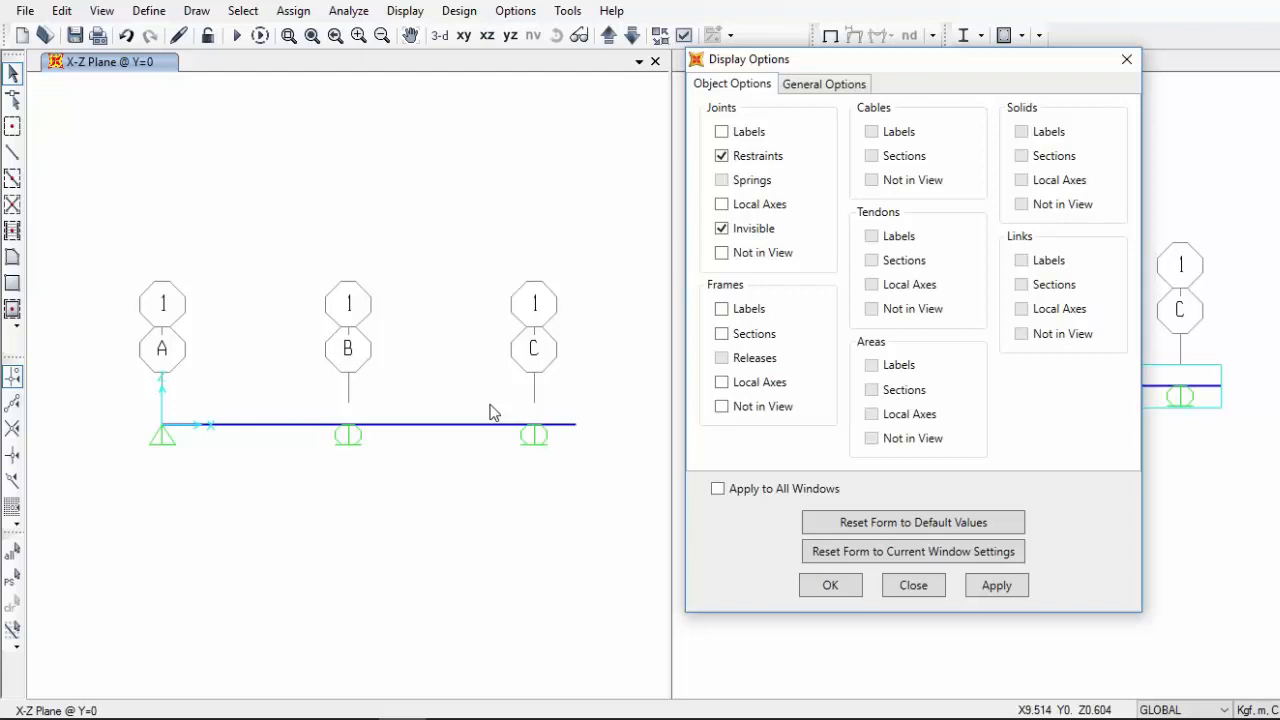
Display the joint labels along the beam to check the numbering and hide them again
{"action": "left_click", "coordinate": [741, 141]}
{"action": "left_click", "coordinate": [993, 584]}
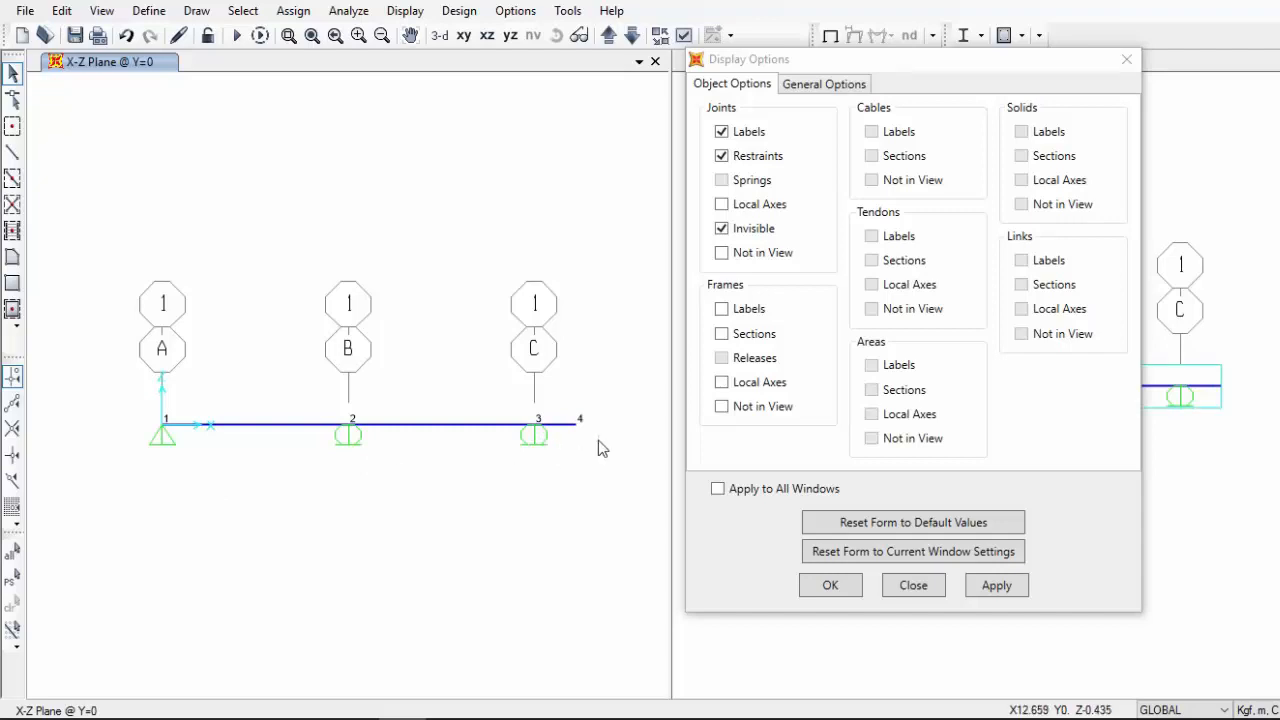
{"action": "left_click", "coordinate": [741, 134]}
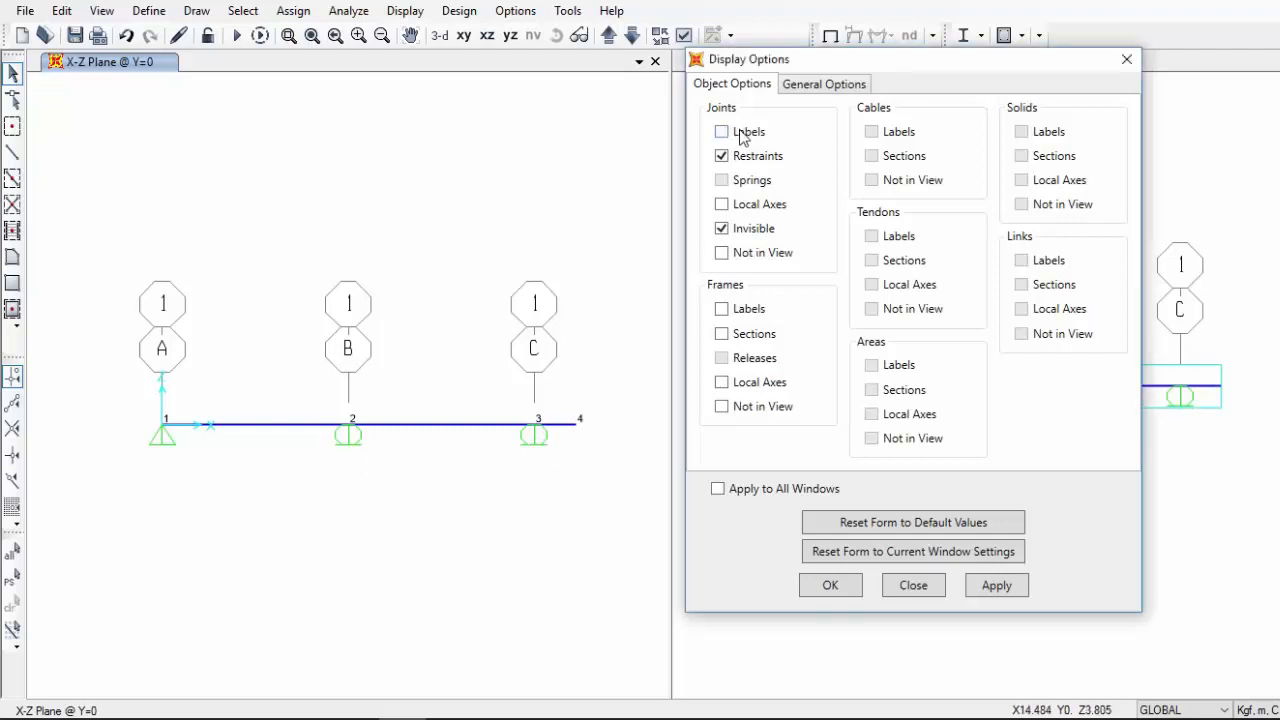
{"action": "left_click", "coordinate": [984, 588]}
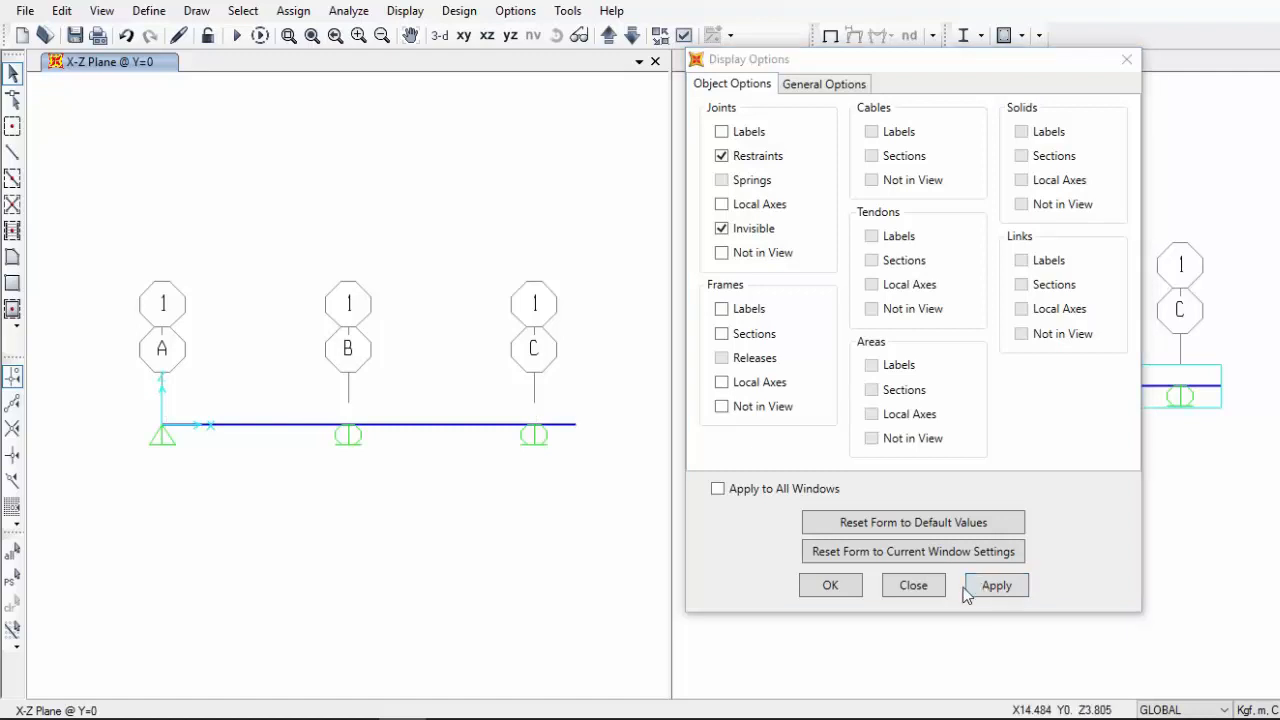
Show the frame labels on the beam and close the display options
{"action": "left_click", "coordinate": [722, 310]}
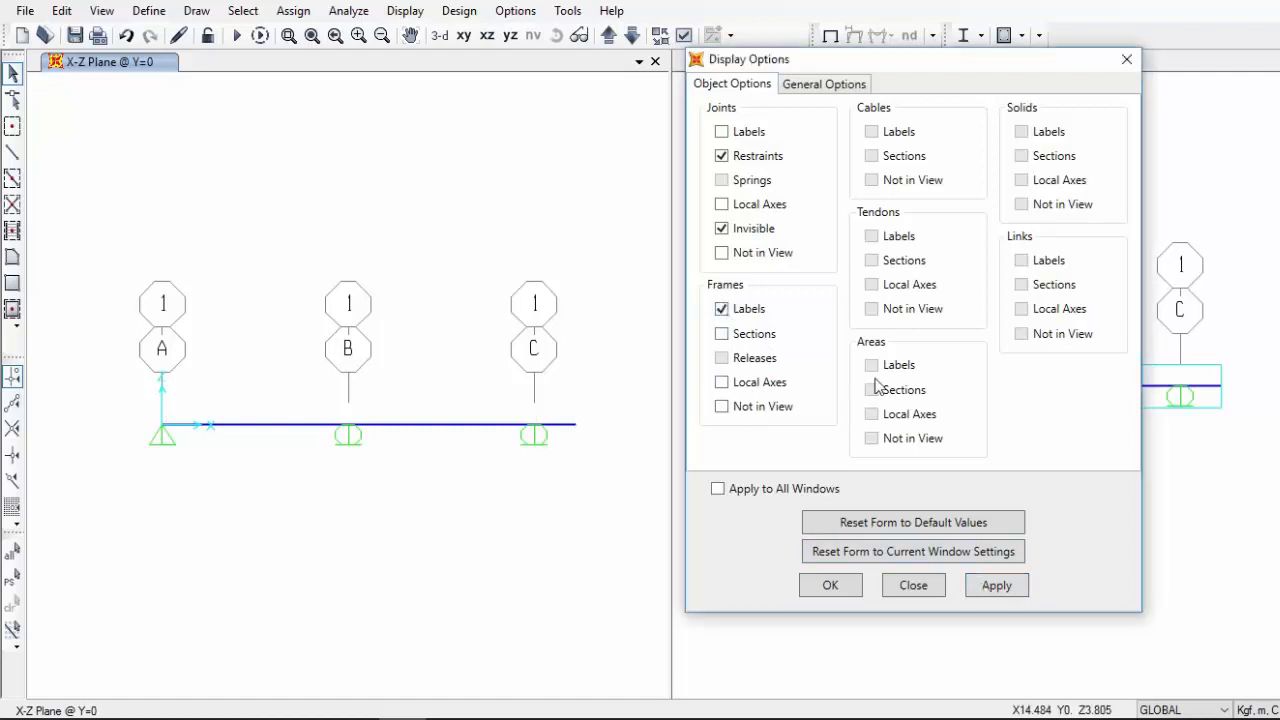
{"action": "left_click", "coordinate": [996, 588]}
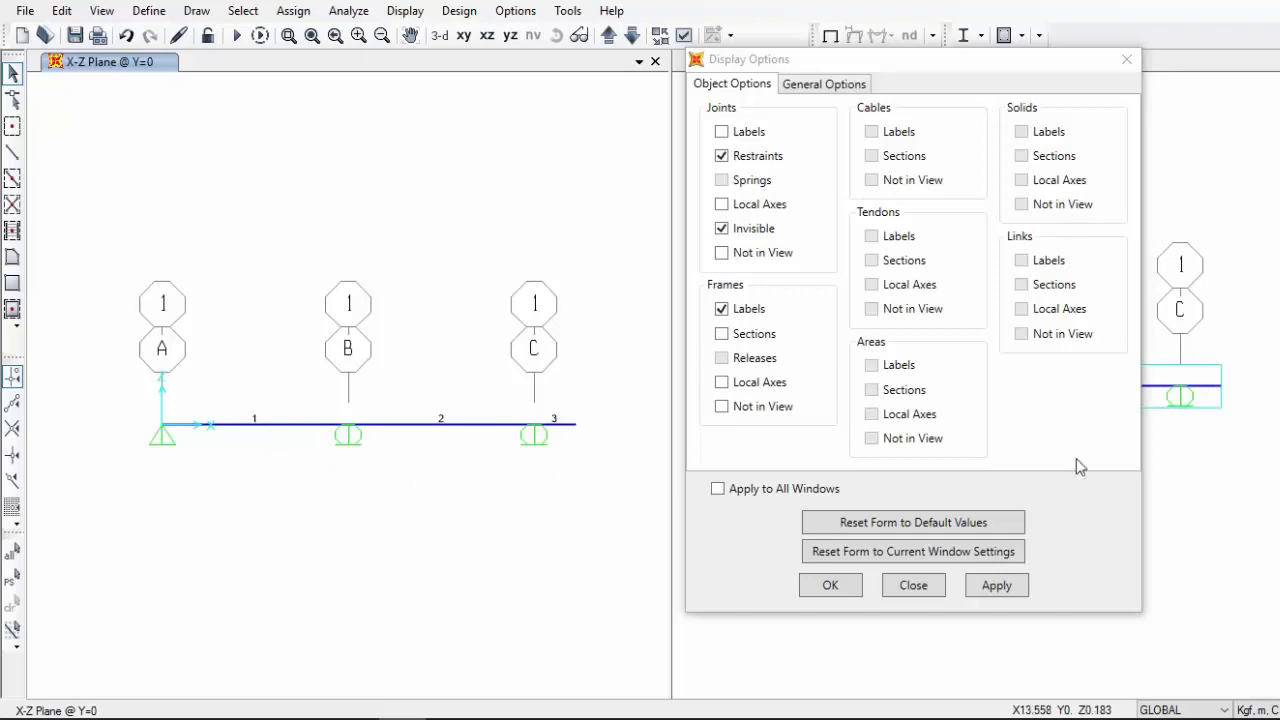
{"action": "left_click", "coordinate": [921, 584]}
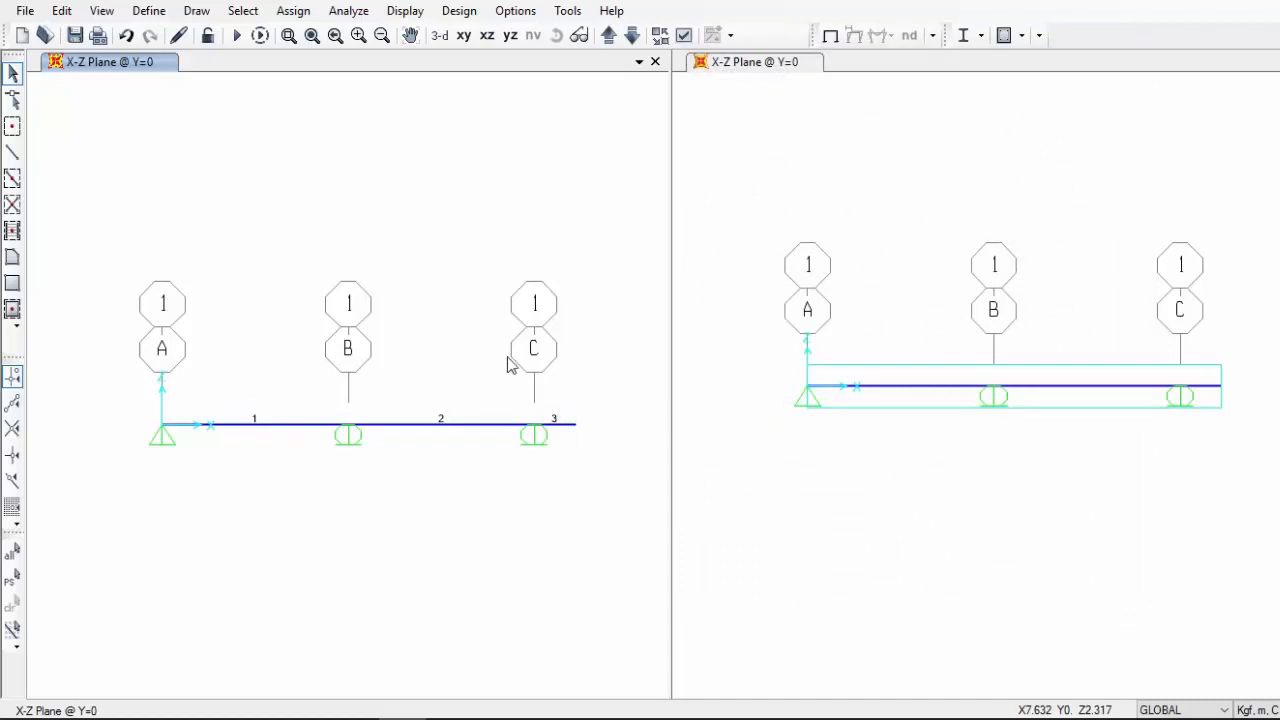
Select all three beam frames and open their labels for renaming with item type Element Labels - Frame
{"action": "left_click_drag", "start_coordinate": [511, 391], "coordinate": [480, 444]}
{"action": "left_click_drag", "start_coordinate": [275, 389], "coordinate": [246, 450]}
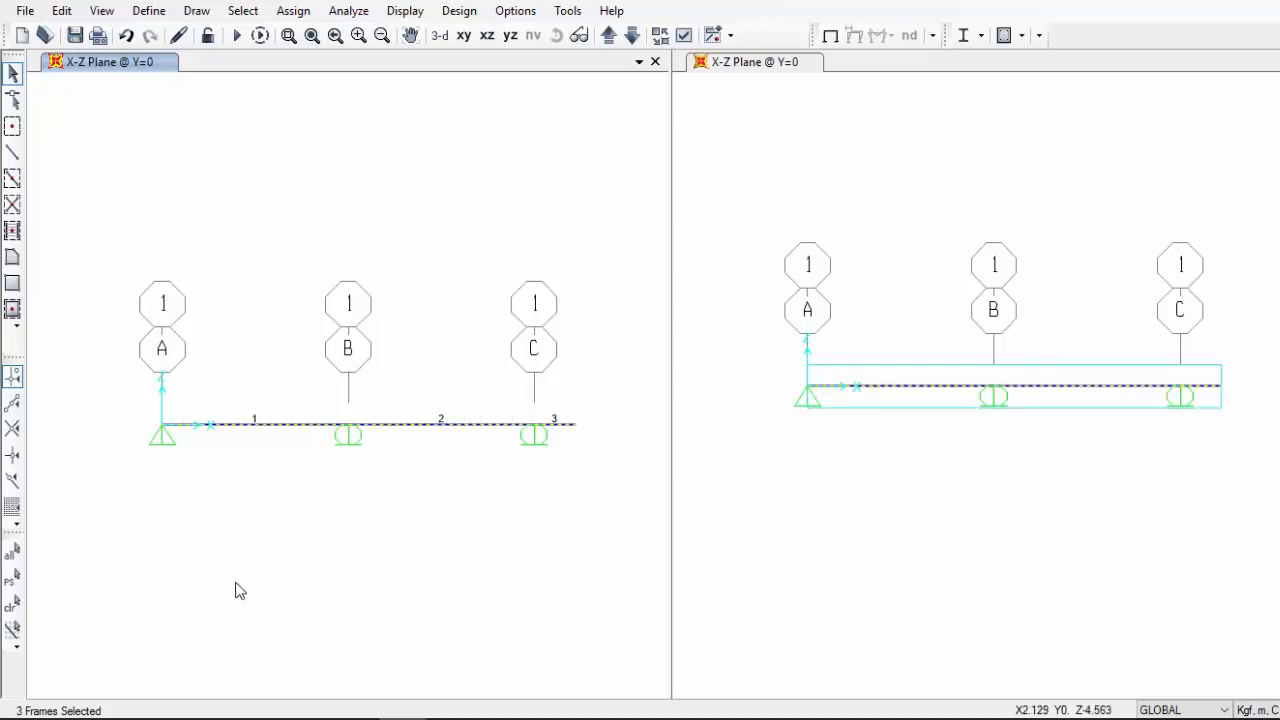
{"action": "left_click", "coordinate": [70, 12]}
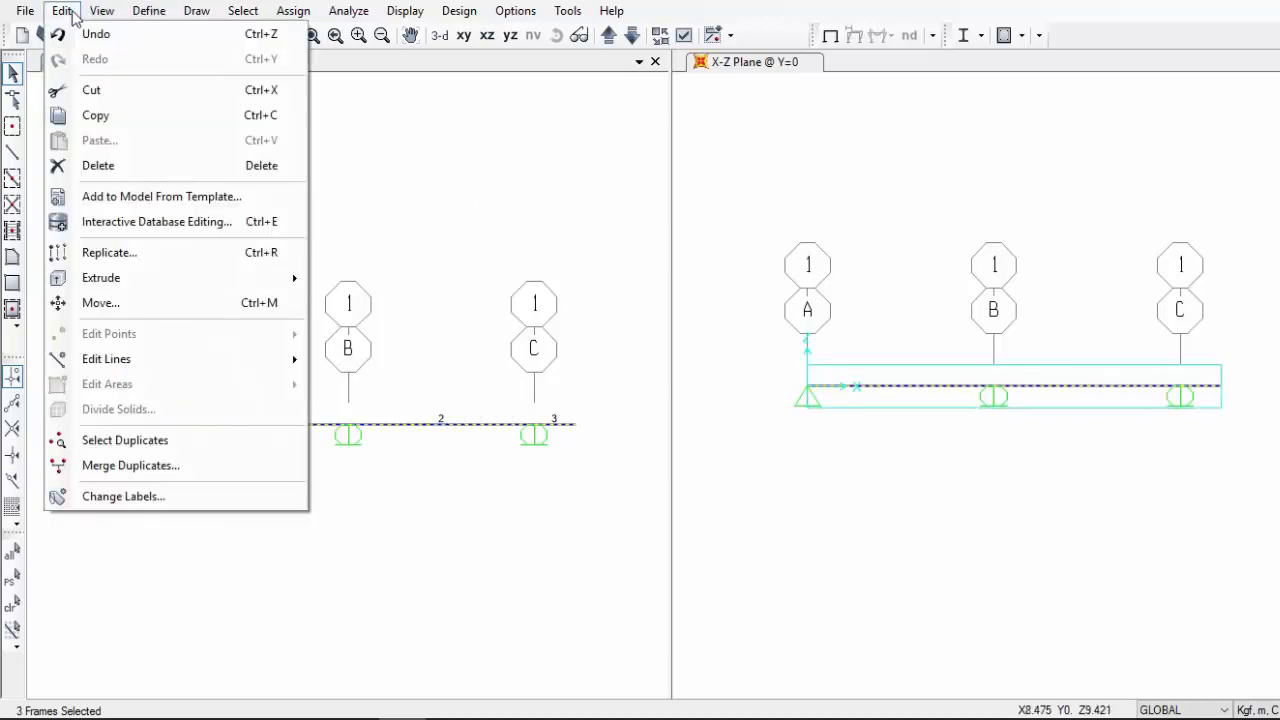
{"action": "left_click", "coordinate": [184, 498]}
{"action": "left_click_drag", "start_coordinate": [702, 64], "coordinate": [909, 2]}
{"action": "left_click", "coordinate": [872, 82]}
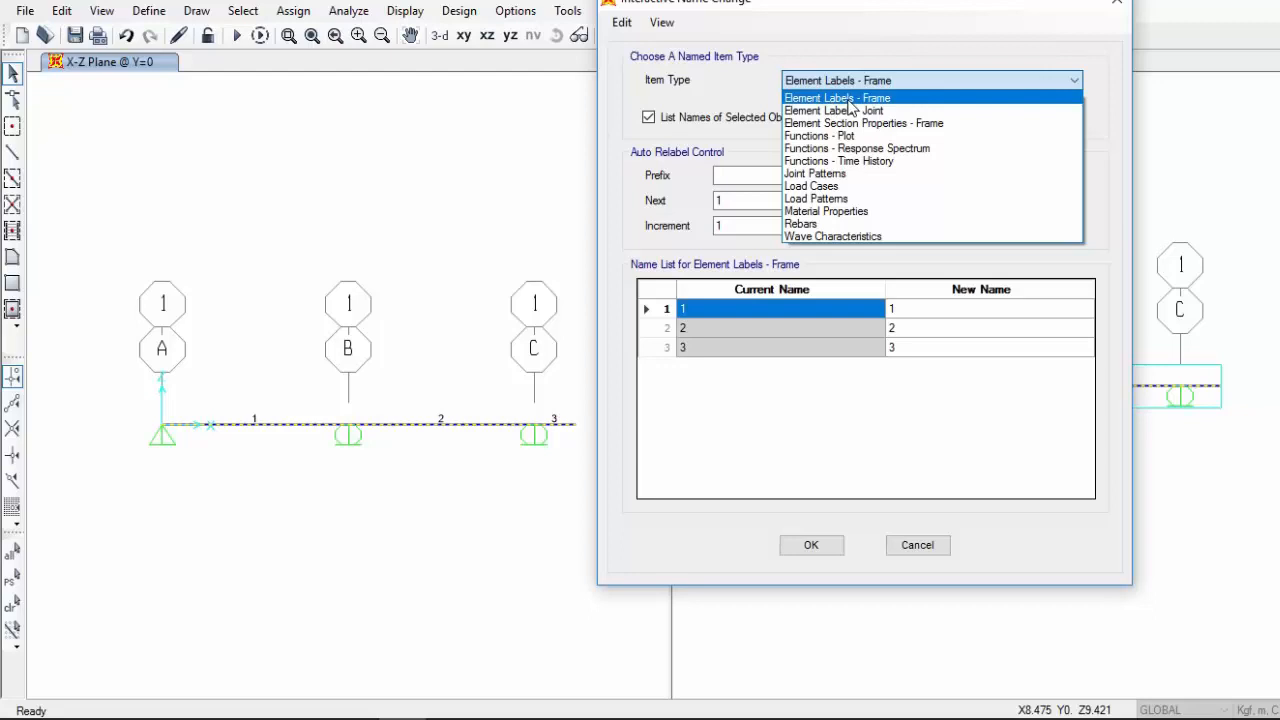
{"action": "left_click", "coordinate": [921, 101]}
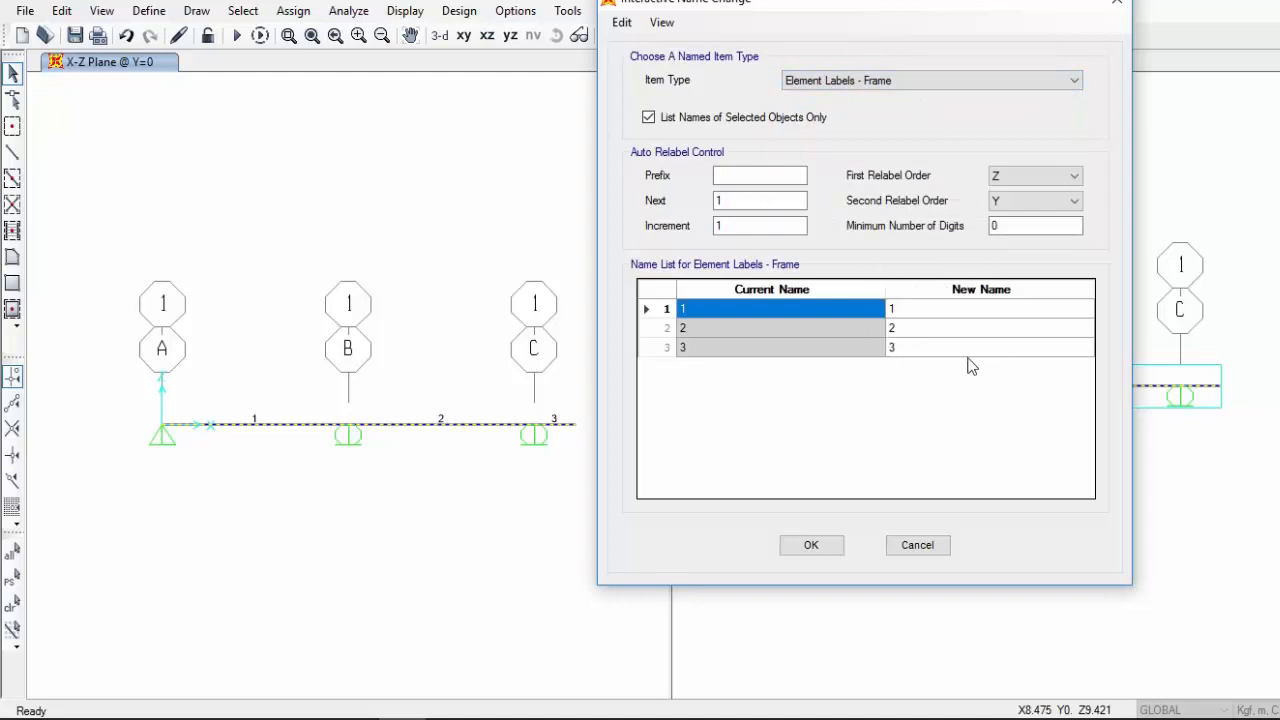
Enter Tramo AB as the new name of frame 1 and Tramo BC for frame 2
{"action": "left_click", "coordinate": [932, 311]}
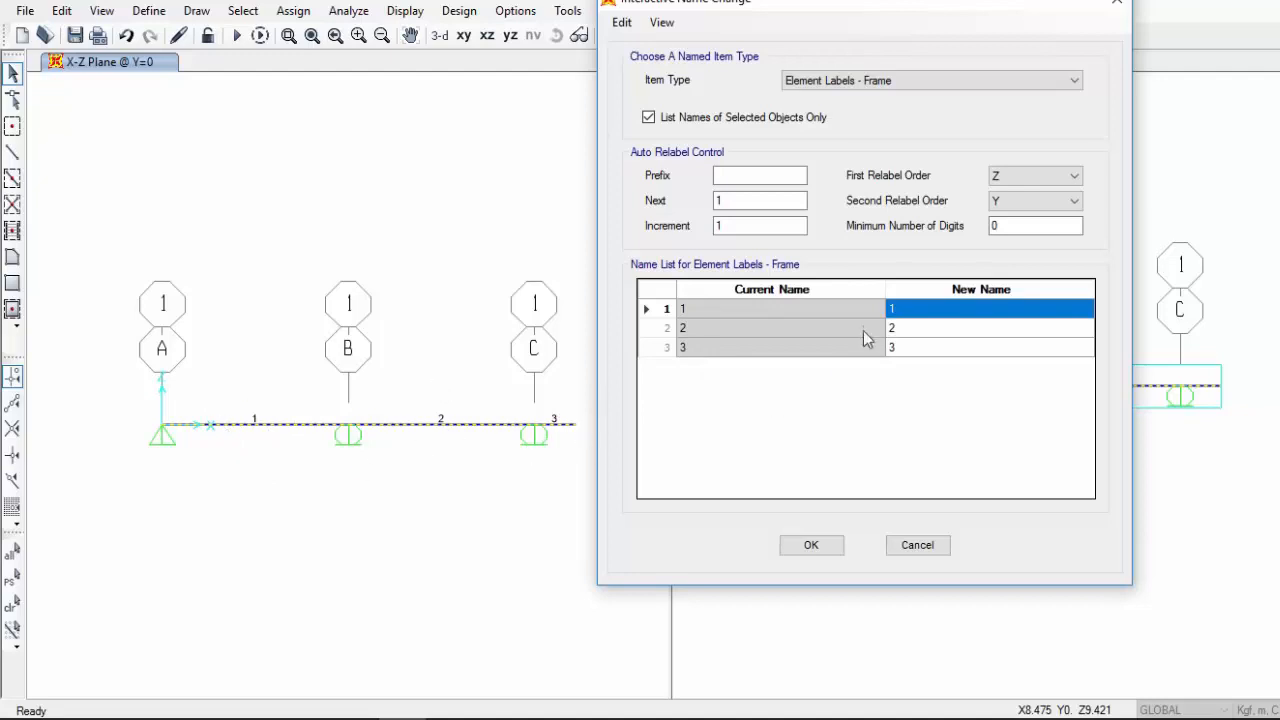
{"action": "left_click", "coordinate": [928, 312]}
{"action": "left_click_drag", "start_coordinate": [900, 310], "coordinate": [887, 314]}
{"action": "type", "text": "Tramo AB"}
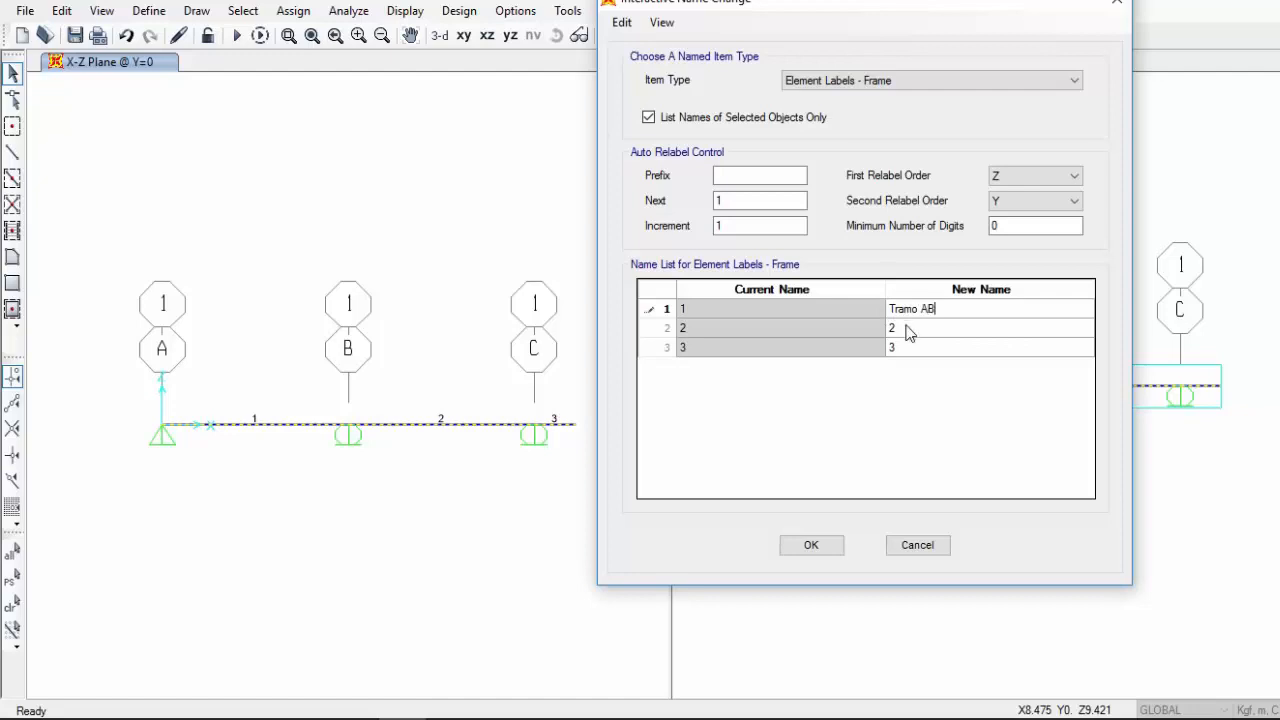
{"action": "left_click", "coordinate": [907, 333]}
{"action": "left_click", "coordinate": [907, 333]}
{"action": "left_click_drag", "start_coordinate": [907, 333], "coordinate": [889, 330]}
{"action": "type", "text": "Tramo BC"}
Enter Volado as the new name of frame 3 and accept the new frame labels
{"action": "left_click", "coordinate": [917, 351]}
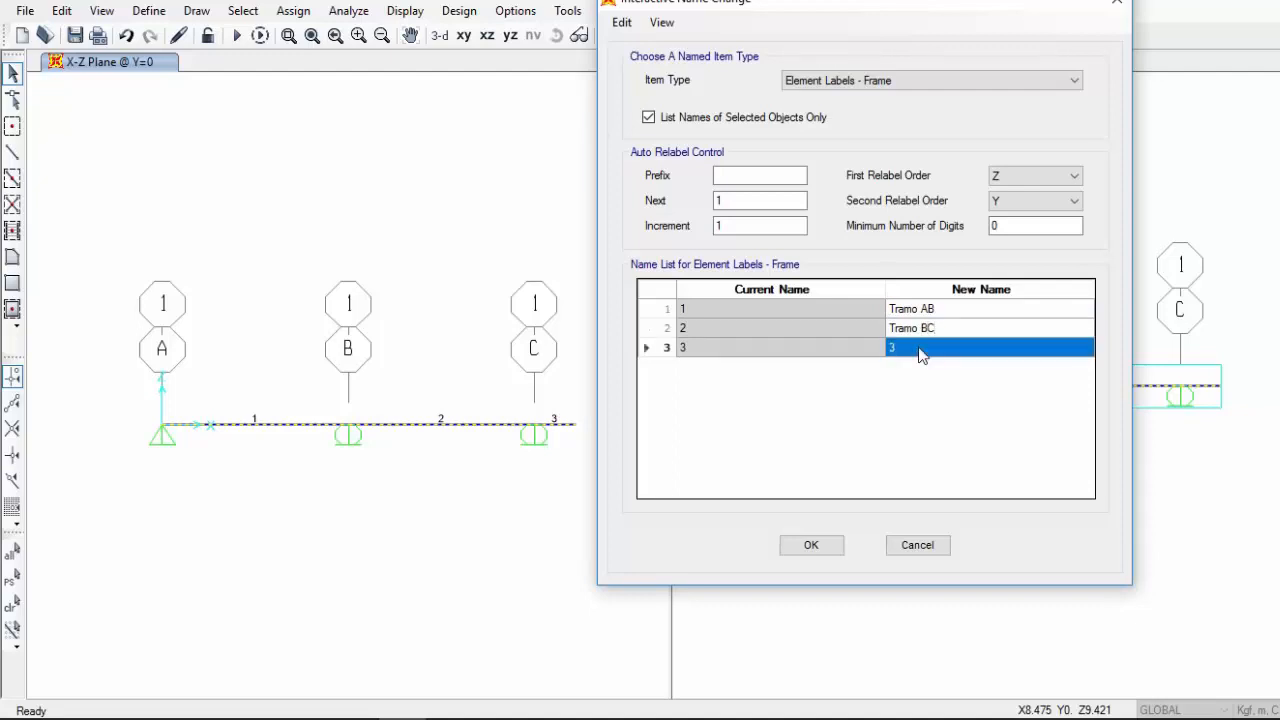
{"action": "left_click", "coordinate": [912, 352]}
{"action": "left_click_drag", "start_coordinate": [912, 352], "coordinate": [884, 352]}
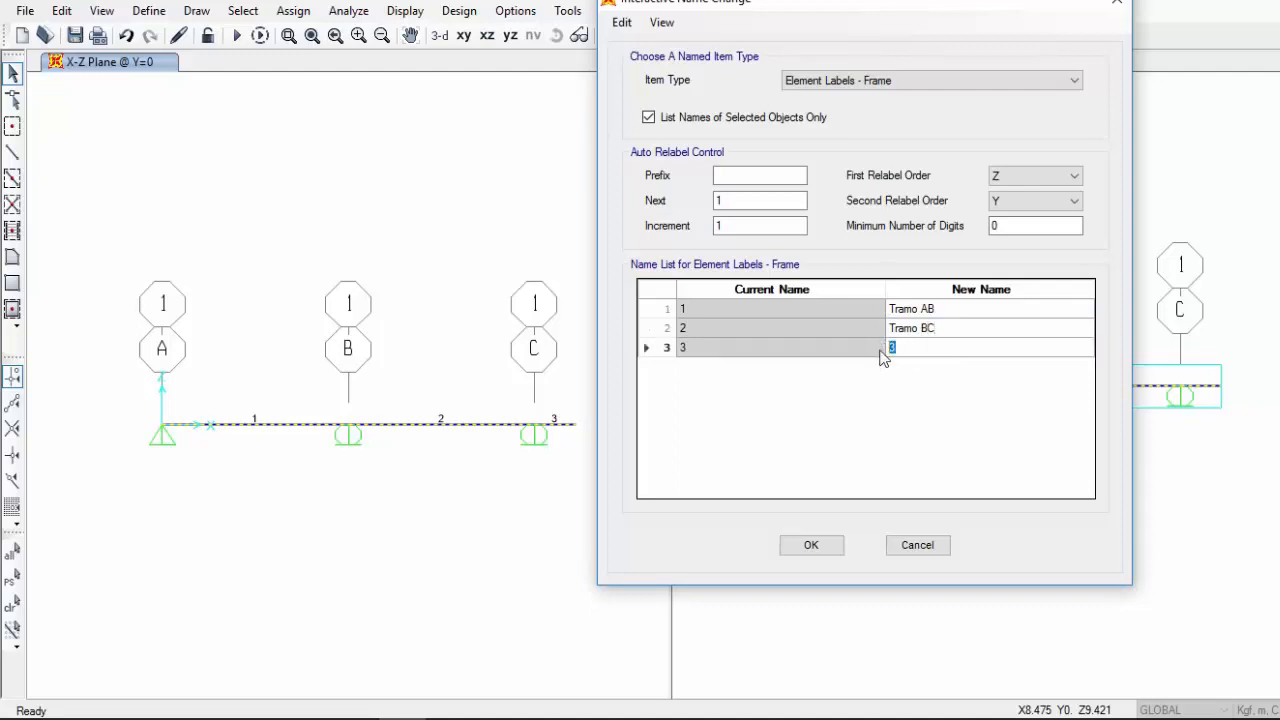
{"action": "type", "text": "Volado"}
{"action": "left_click", "coordinate": [948, 330]}
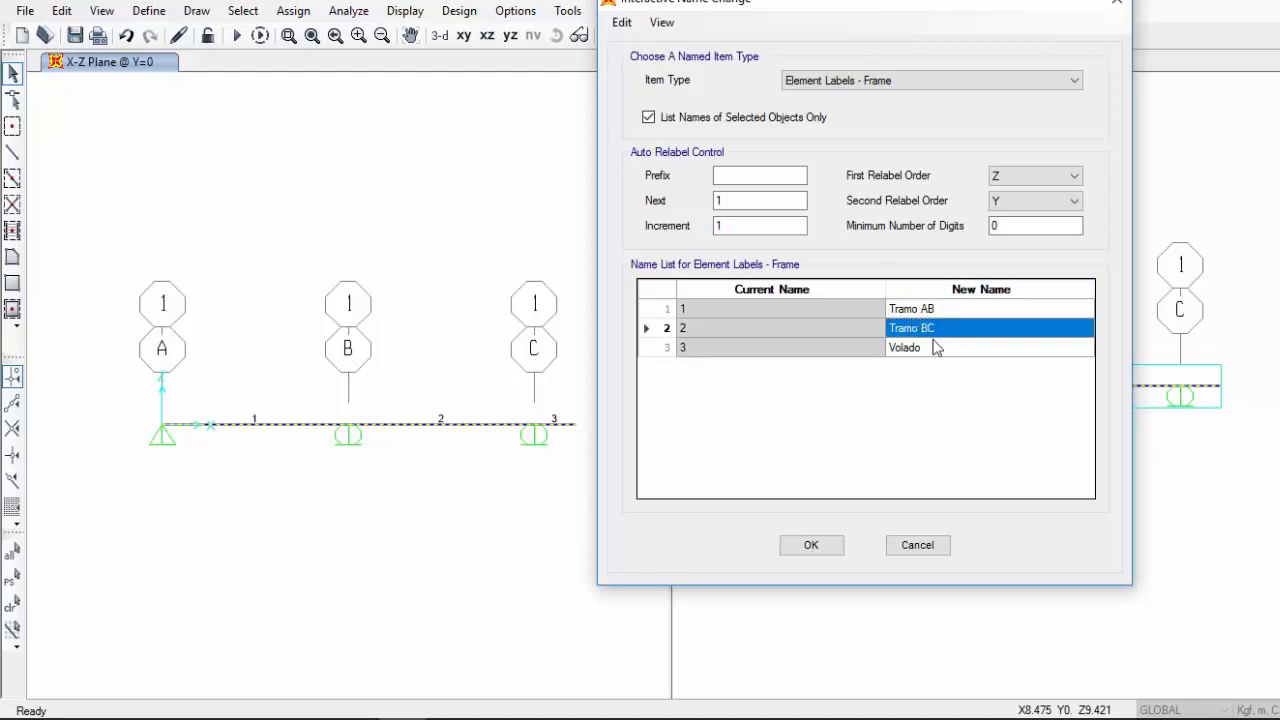
{"action": "left_click", "coordinate": [831, 552]}
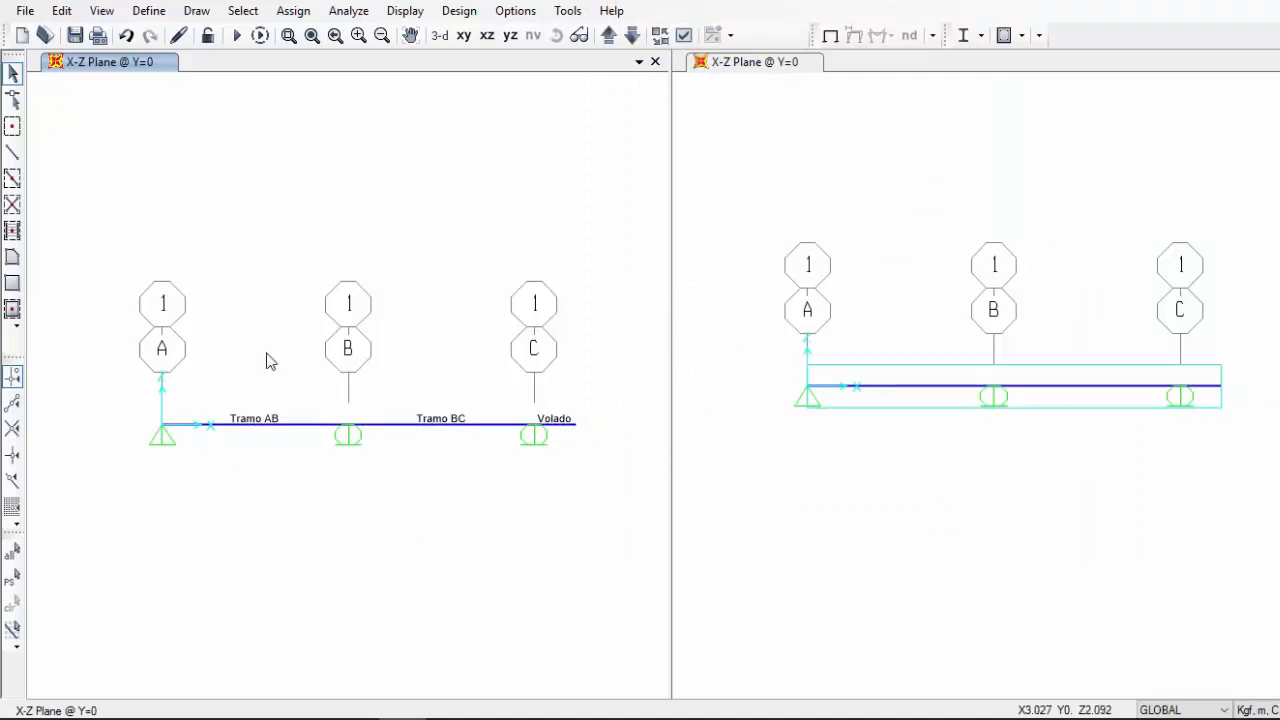
Select all three beam frames and open their element labels for renaming, keeping the beam in view
{"action": "left_click", "coordinate": [290, 424]}
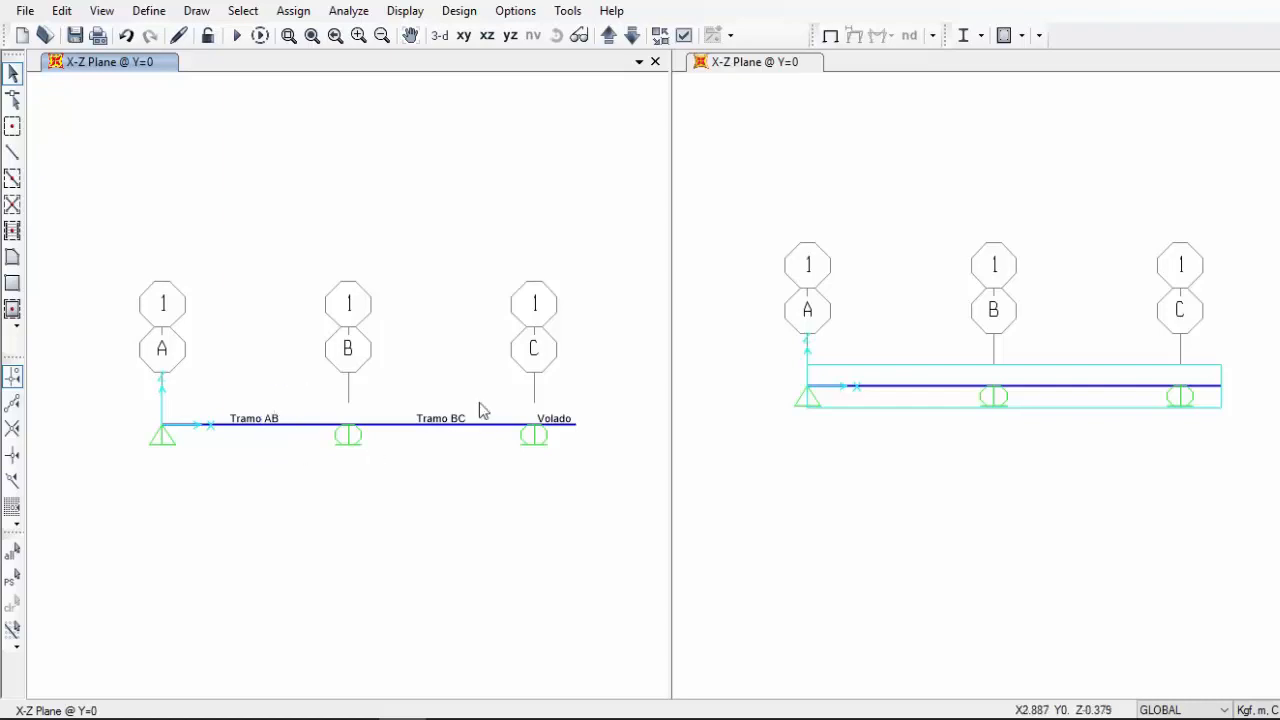
{"action": "left_click", "coordinate": [480, 424]}
{"action": "left_click_drag", "start_coordinate": [602, 404], "coordinate": [536, 460]}
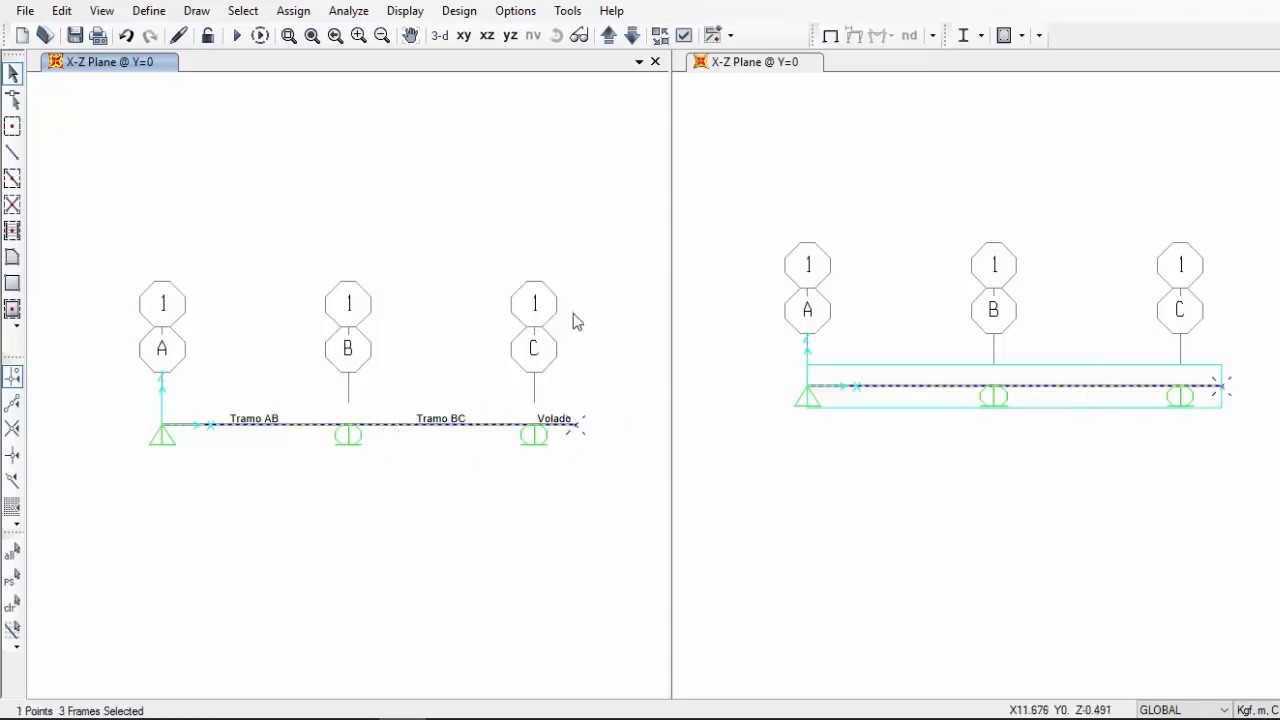
{"action": "left_click", "coordinate": [75, 12]}
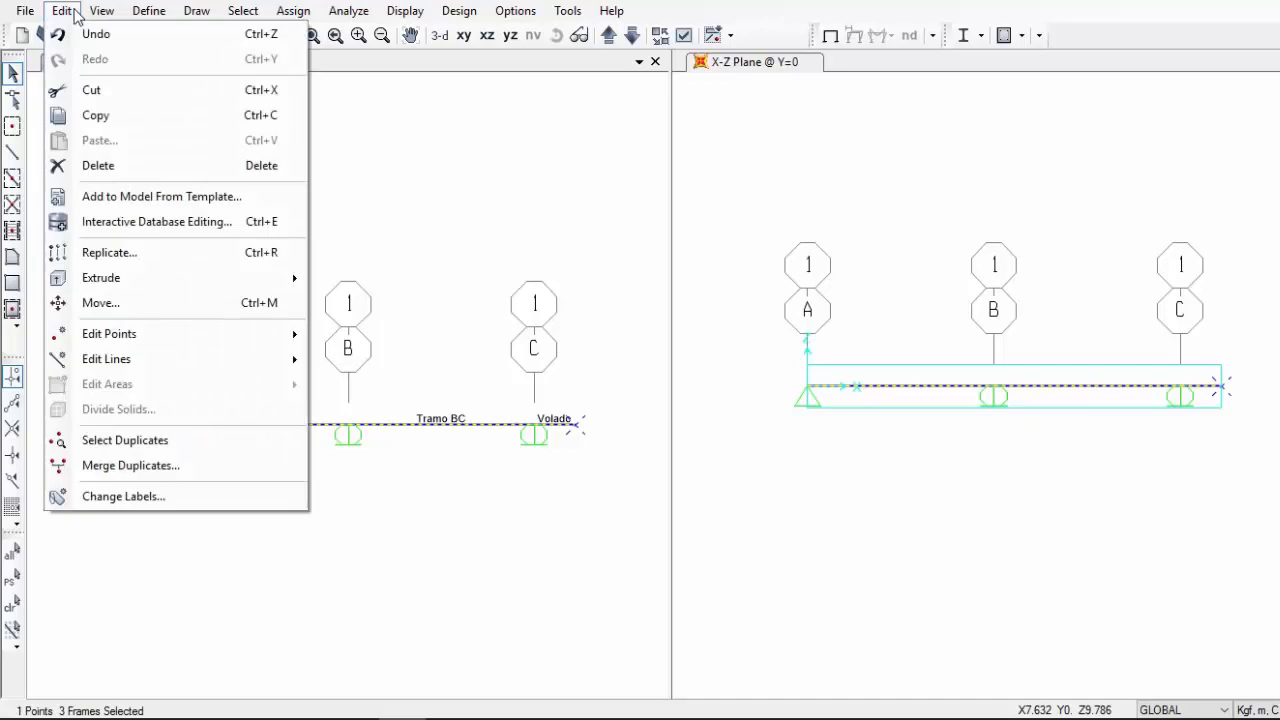
{"action": "left_click", "coordinate": [196, 508]}
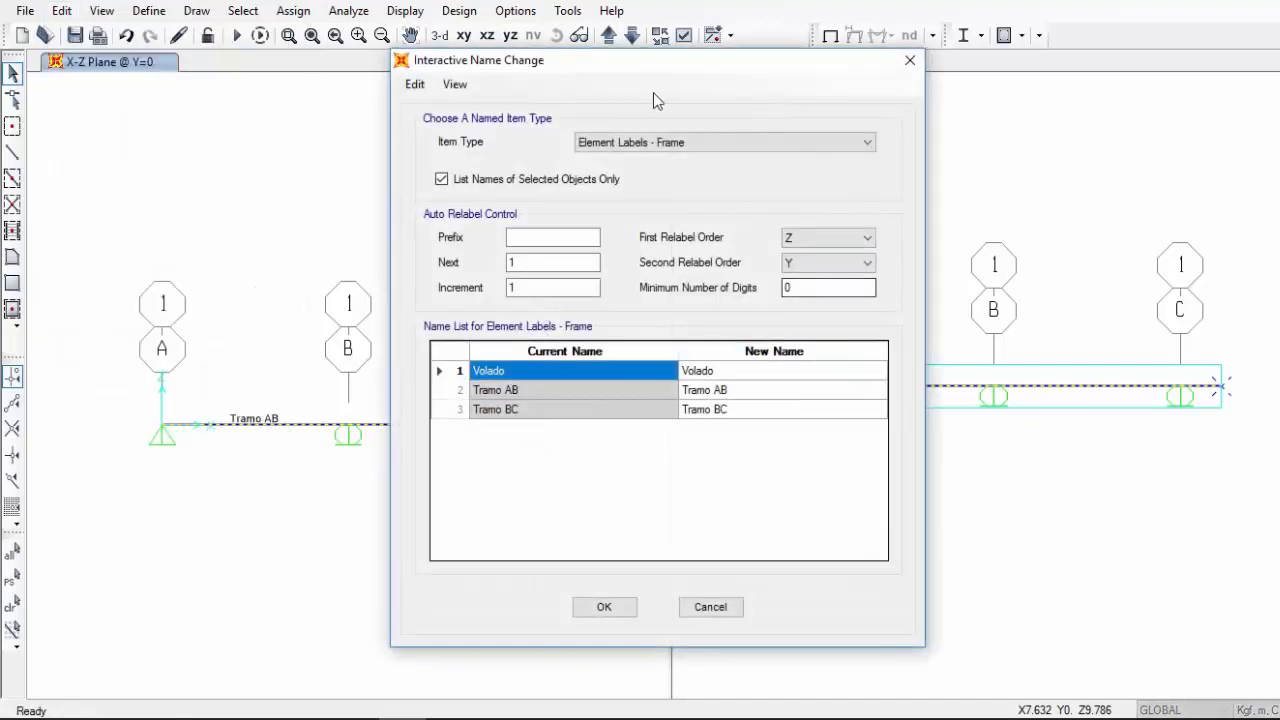
{"action": "left_click_drag", "start_coordinate": [650, 58], "coordinate": [826, 56]}
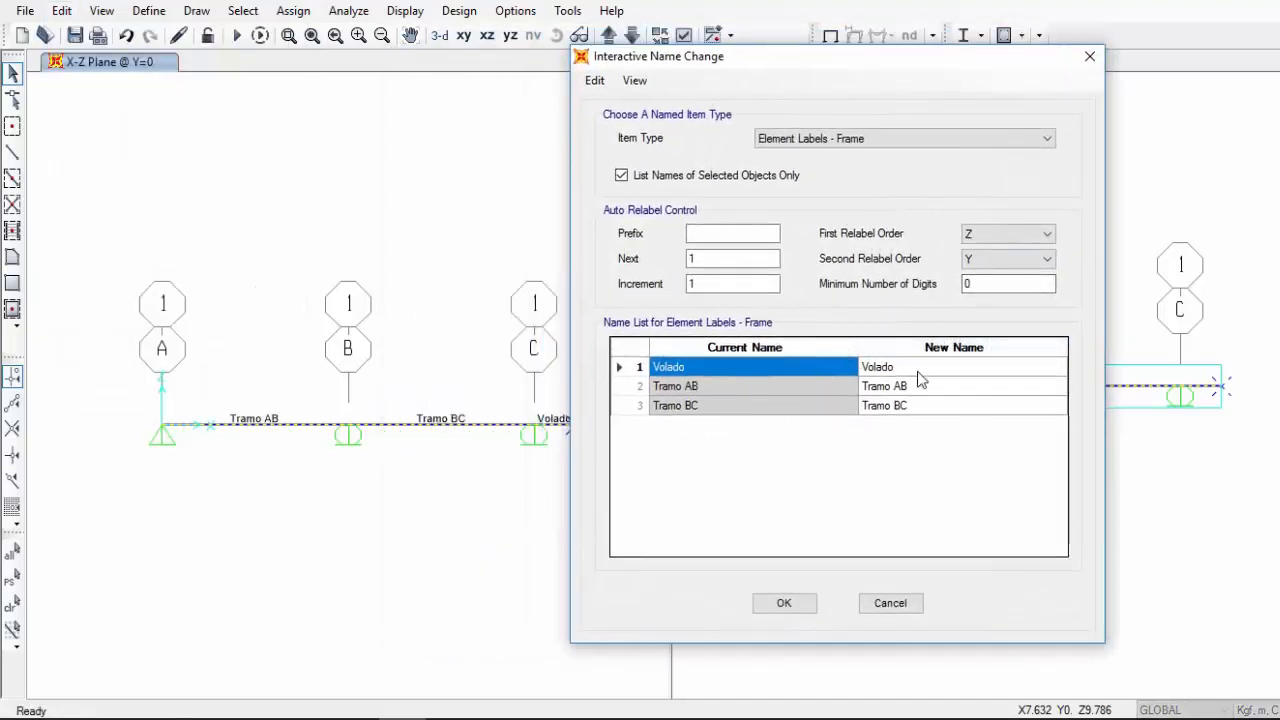
{"action": "left_click", "coordinate": [756, 234]}
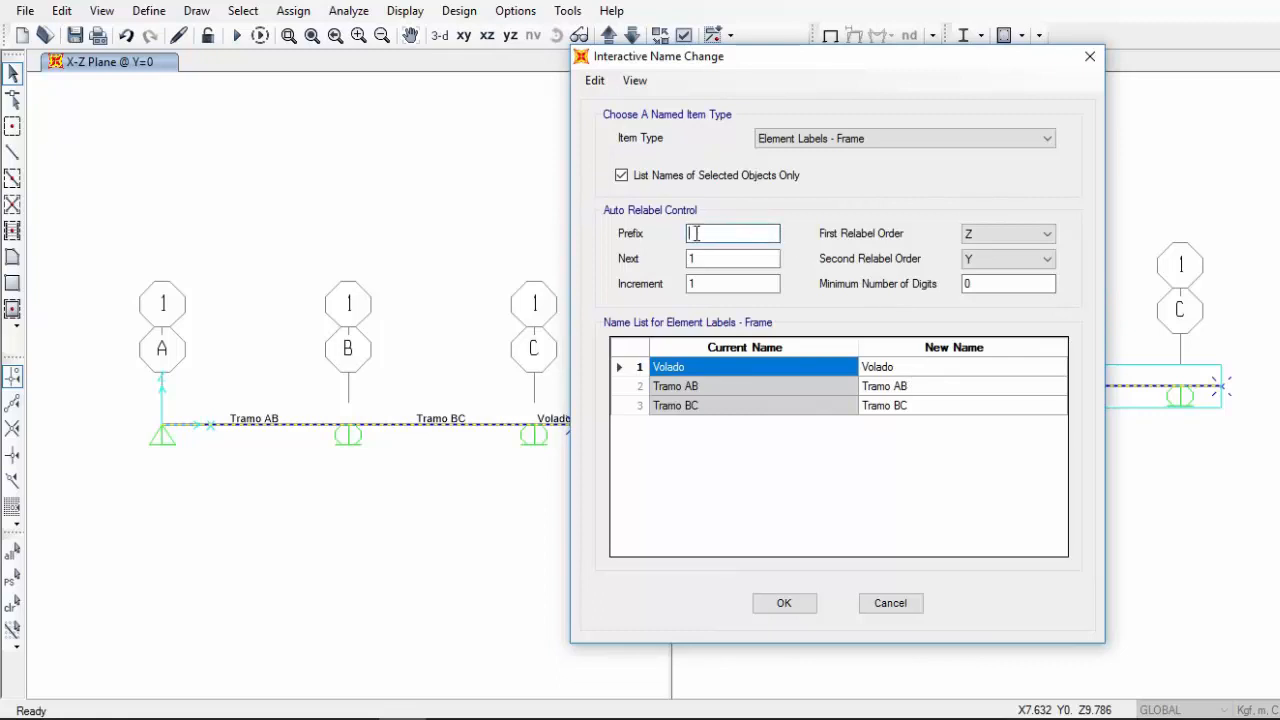
{"action": "left_click_drag", "start_coordinate": [755, 57], "coordinate": [825, 66]}
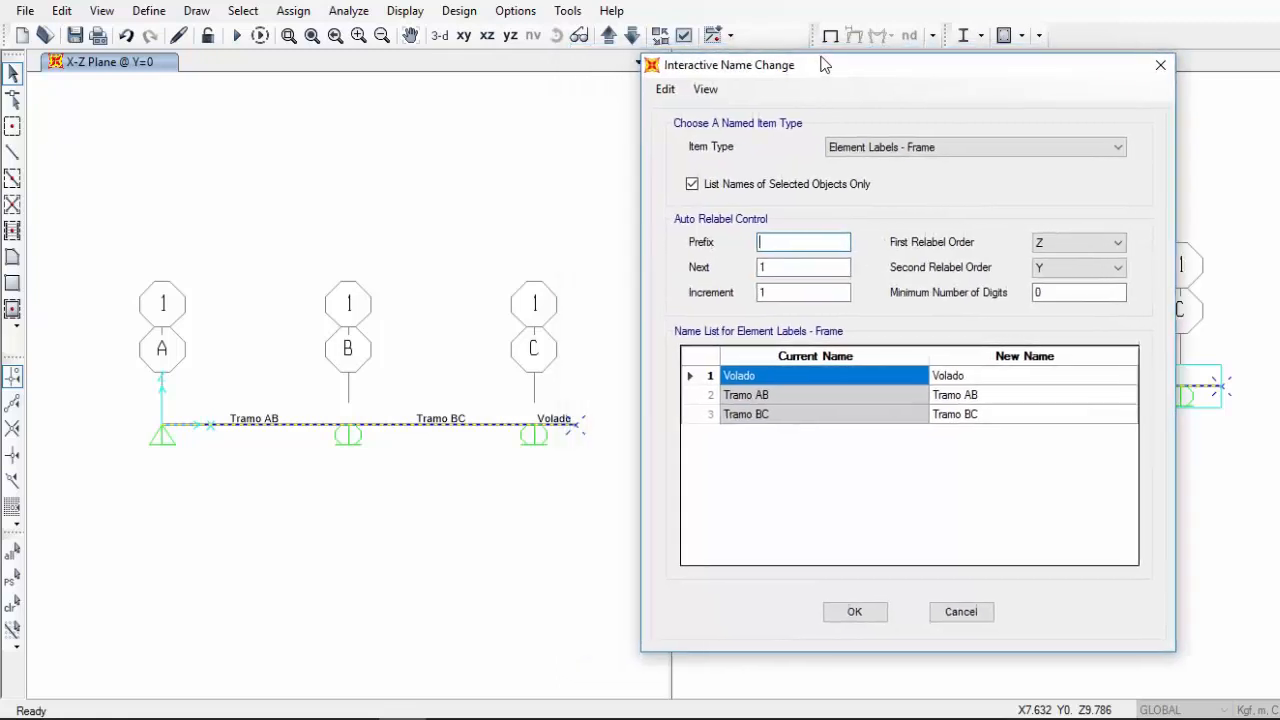
Set the auto relabel control to prefix Tramo-, next 1, increment 1, first order X, second order Y and minimum digits 0
{"action": "left_click", "coordinate": [788, 265]}
{"action": "left_click", "coordinate": [786, 292]}
{"action": "left_click", "coordinate": [802, 238]}
{"action": "left_click", "coordinate": [819, 267]}
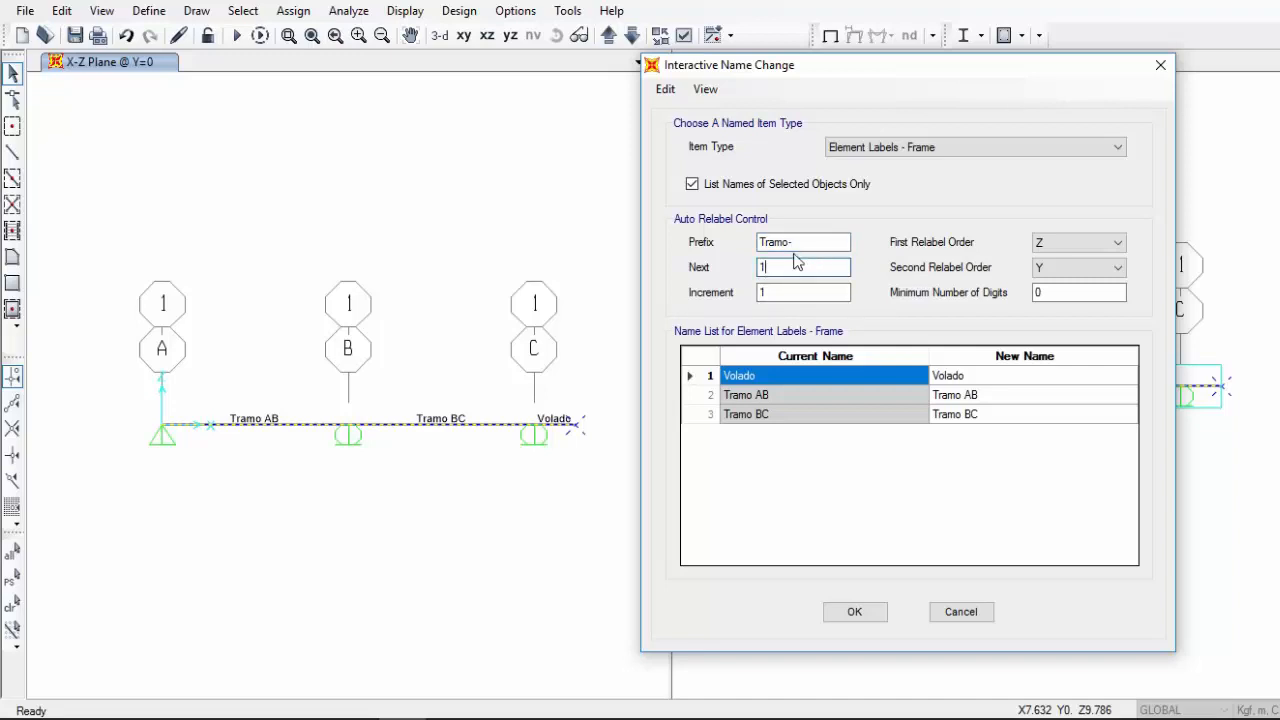
{"action": "left_click", "coordinate": [780, 293]}
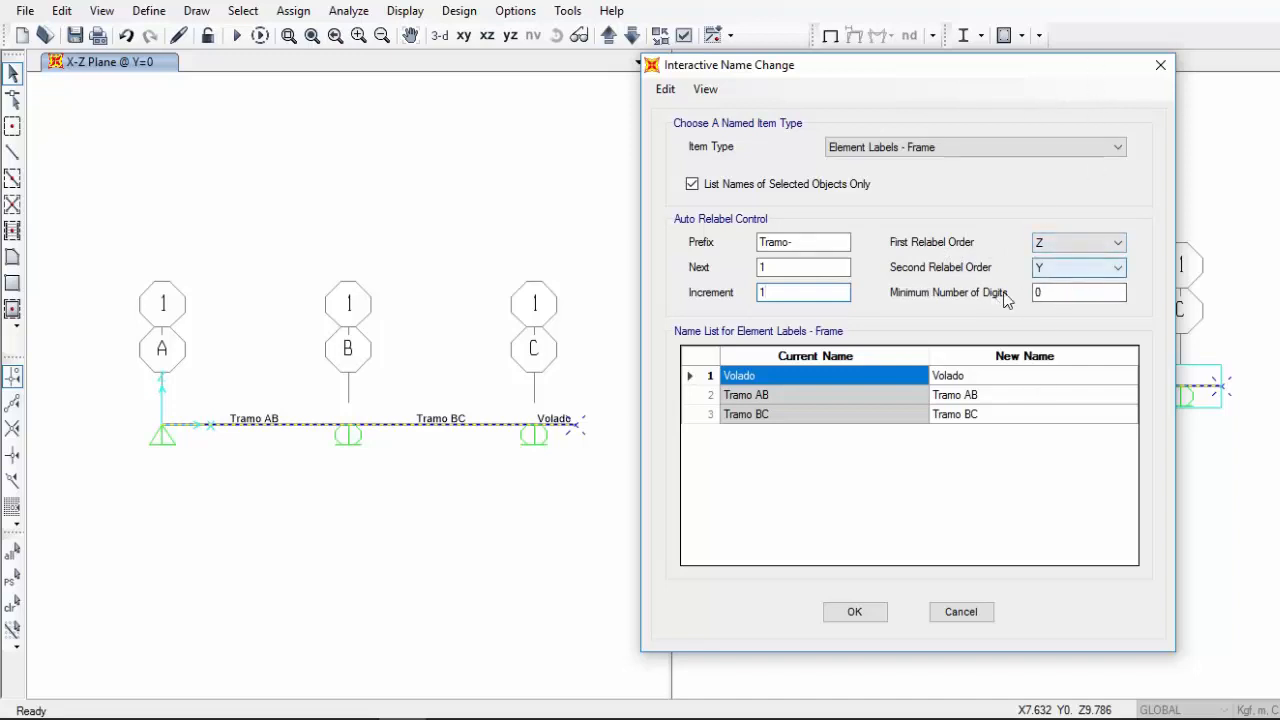
{"action": "left_click", "coordinate": [1060, 268]}
{"action": "left_click", "coordinate": [1057, 270]}
{"action": "left_click_drag", "start_coordinate": [883, 64], "coordinate": [927, 52]}
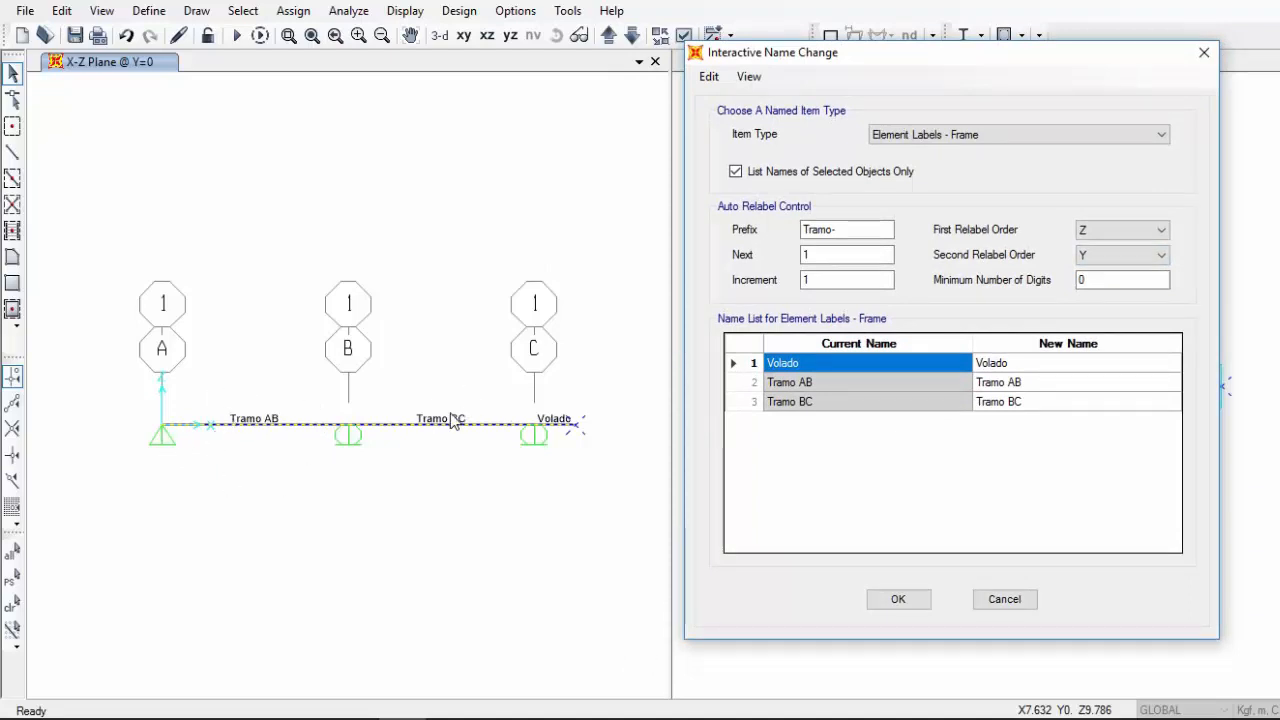
{"action": "left_click", "coordinate": [1145, 247]}
{"action": "left_click", "coordinate": [1134, 243]}
{"action": "left_click", "coordinate": [1090, 283]}
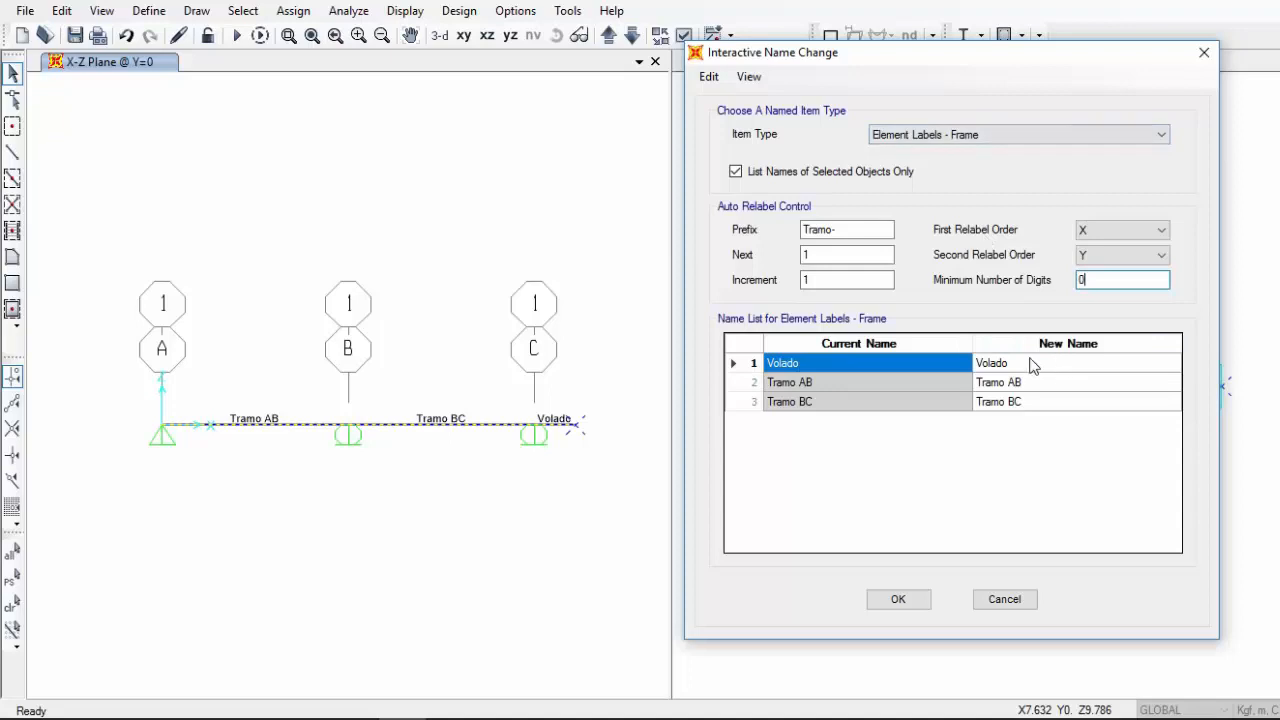
Auto relabel all frames in the list, discard the new names and clear the frame selection
{"action": "left_click", "coordinate": [708, 77]}
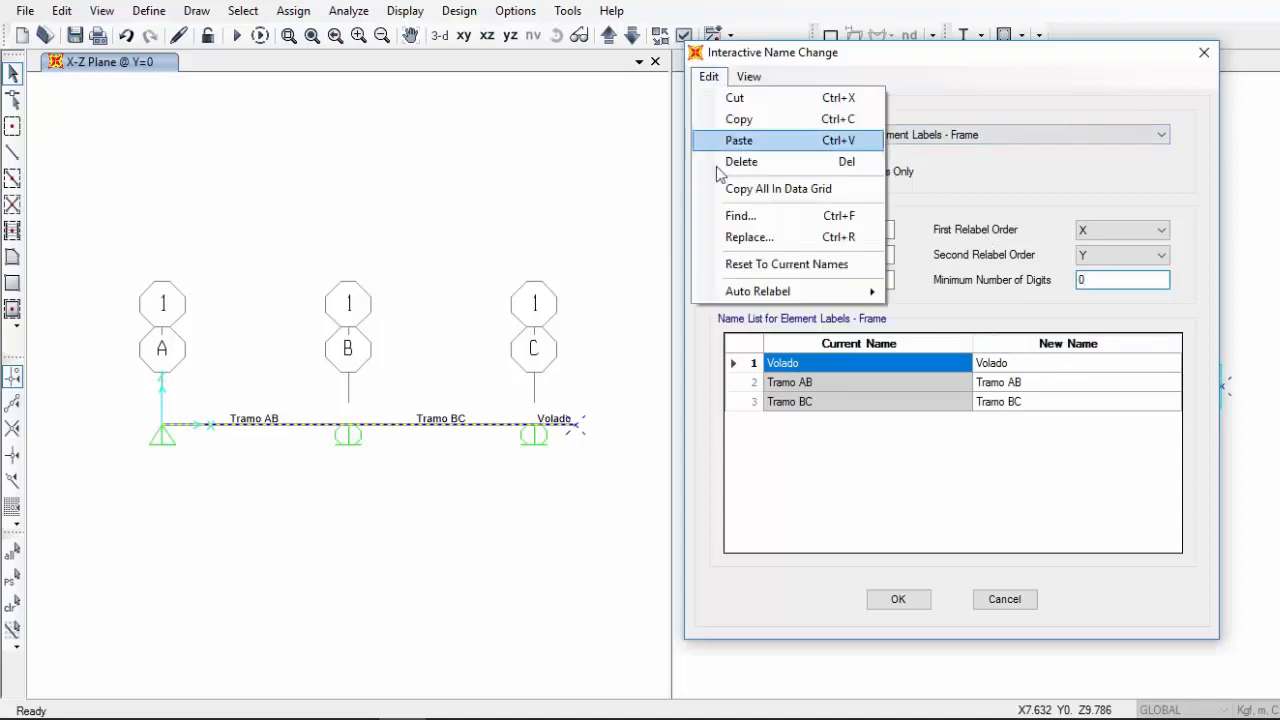
{"action": "left_click", "coordinate": [749, 286]}
{"action": "left_click", "coordinate": [709, 79]}
{"action": "mouse_move", "coordinate": [777, 291]}
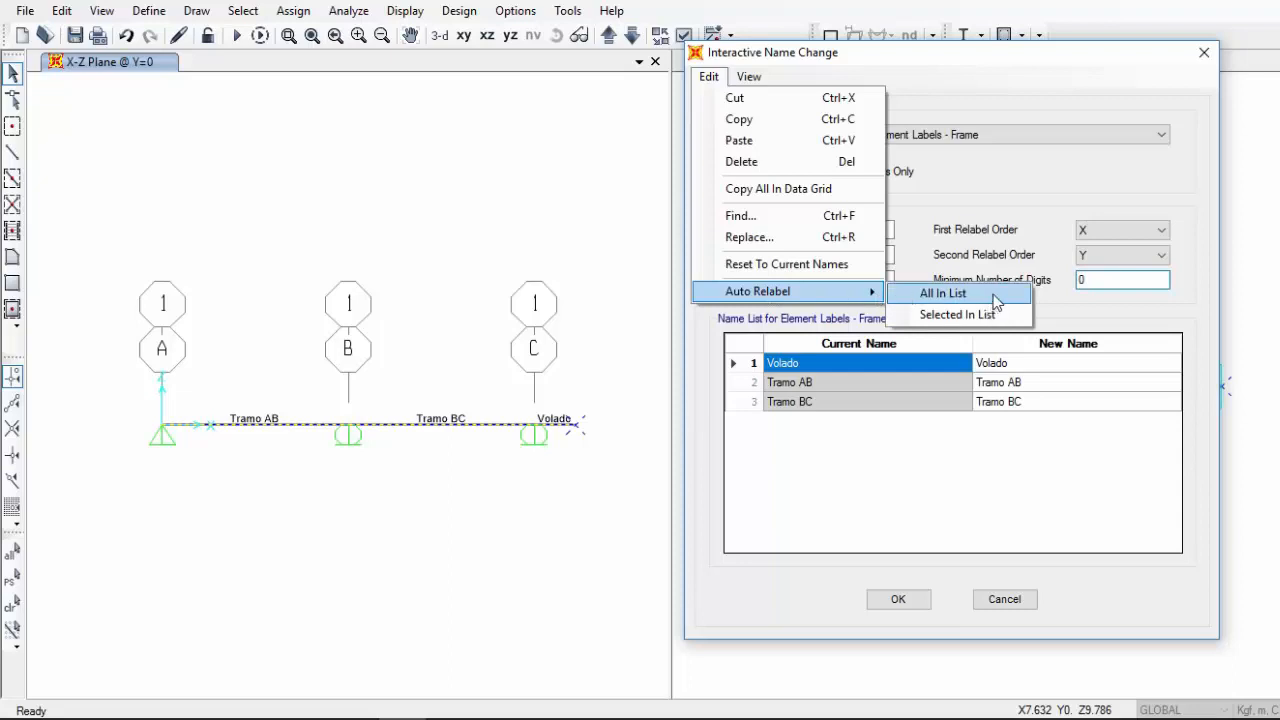
{"action": "left_click", "coordinate": [943, 293]}
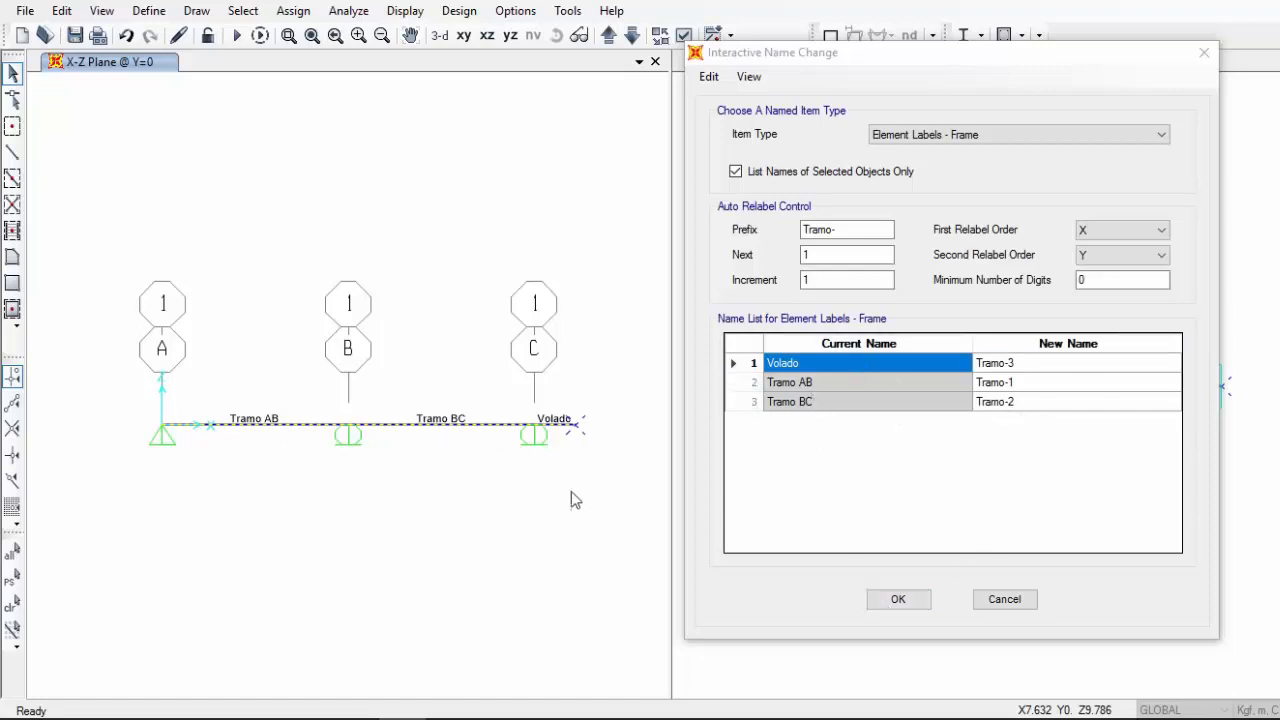
{"action": "left_click", "coordinate": [1010, 604]}
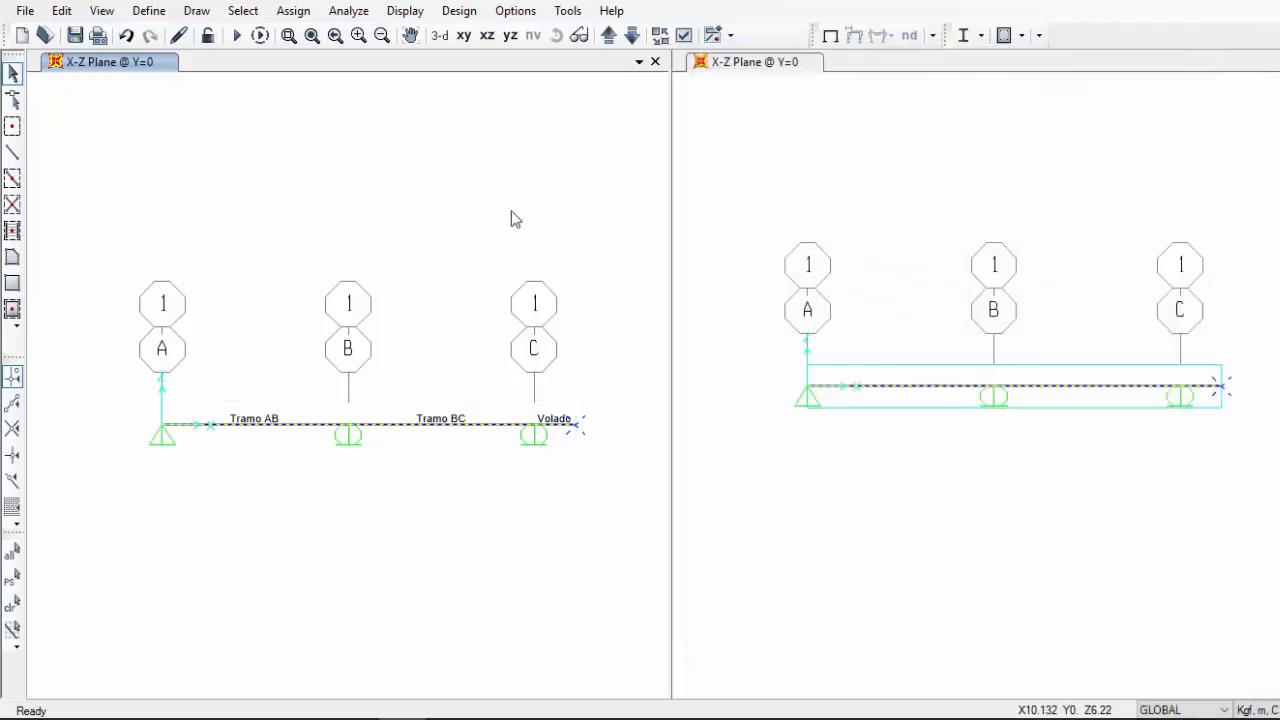
{"action": "left_click", "coordinate": [564, 428]}
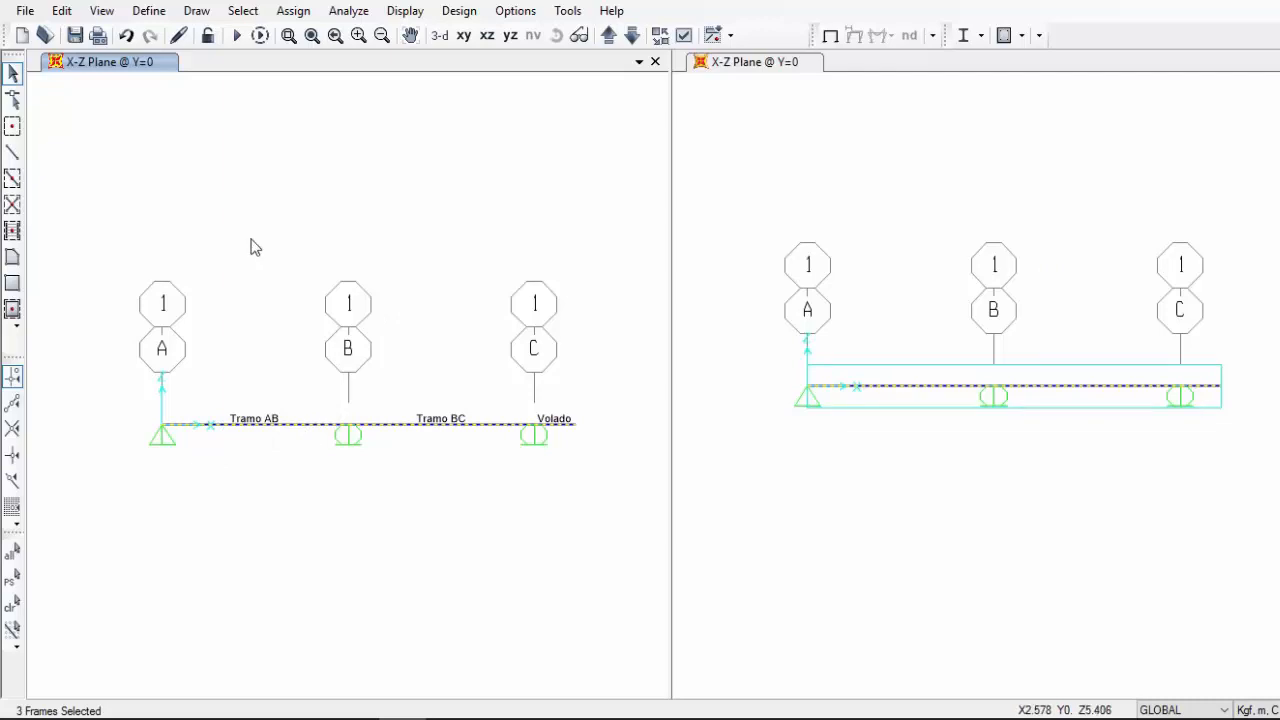
{"action": "key", "text": "ctrl+q"}
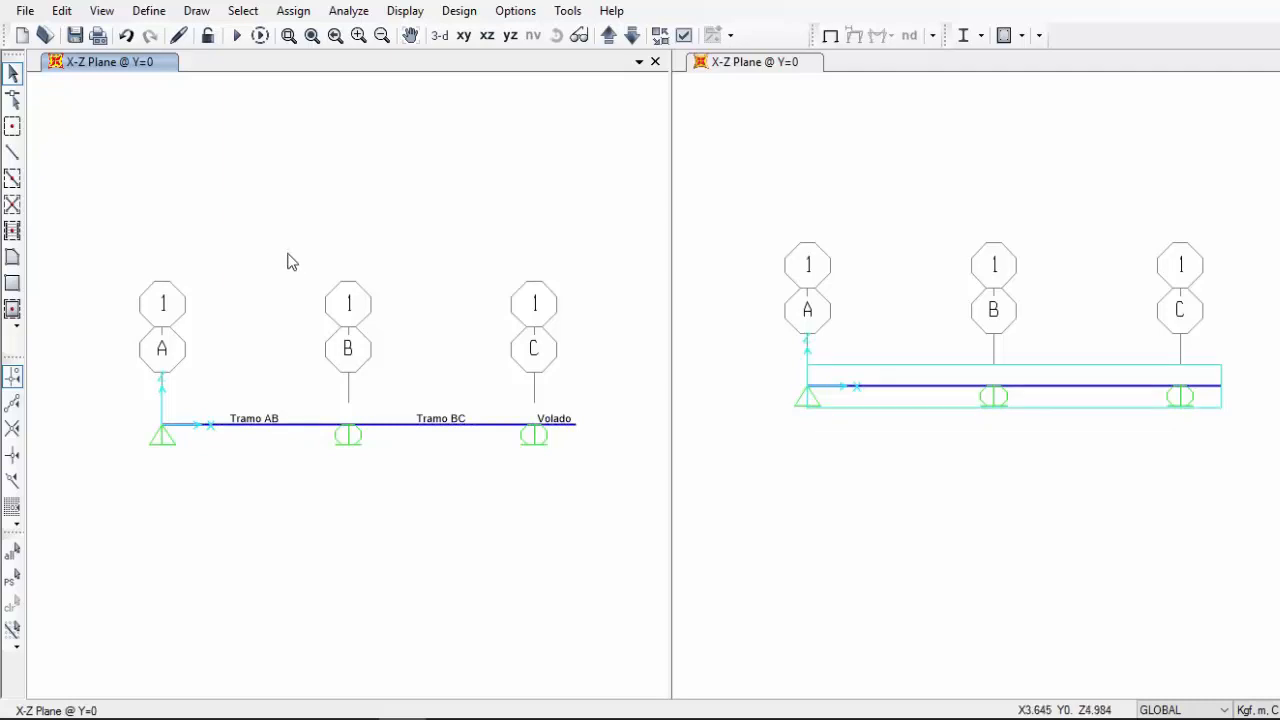
Open the line information of frame Tramo AB and check its location data
{"action": "left_click", "coordinate": [288, 425]}
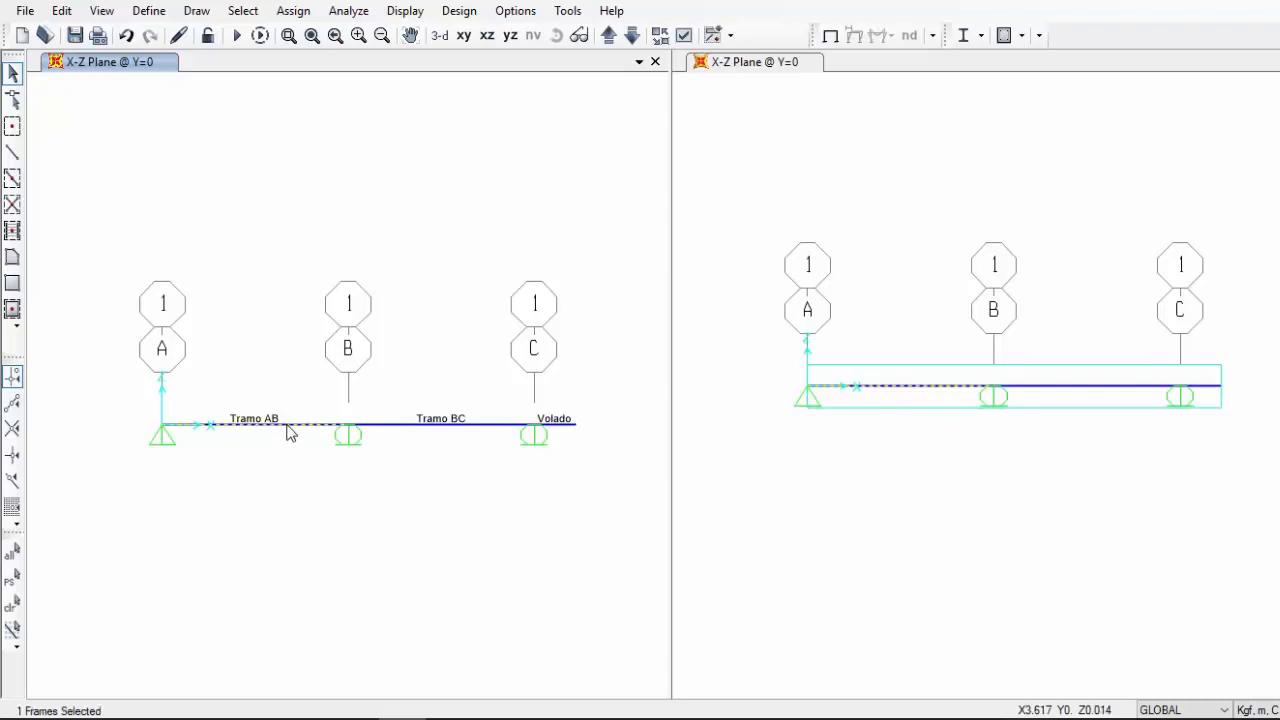
{"action": "right_click", "coordinate": [287, 428]}
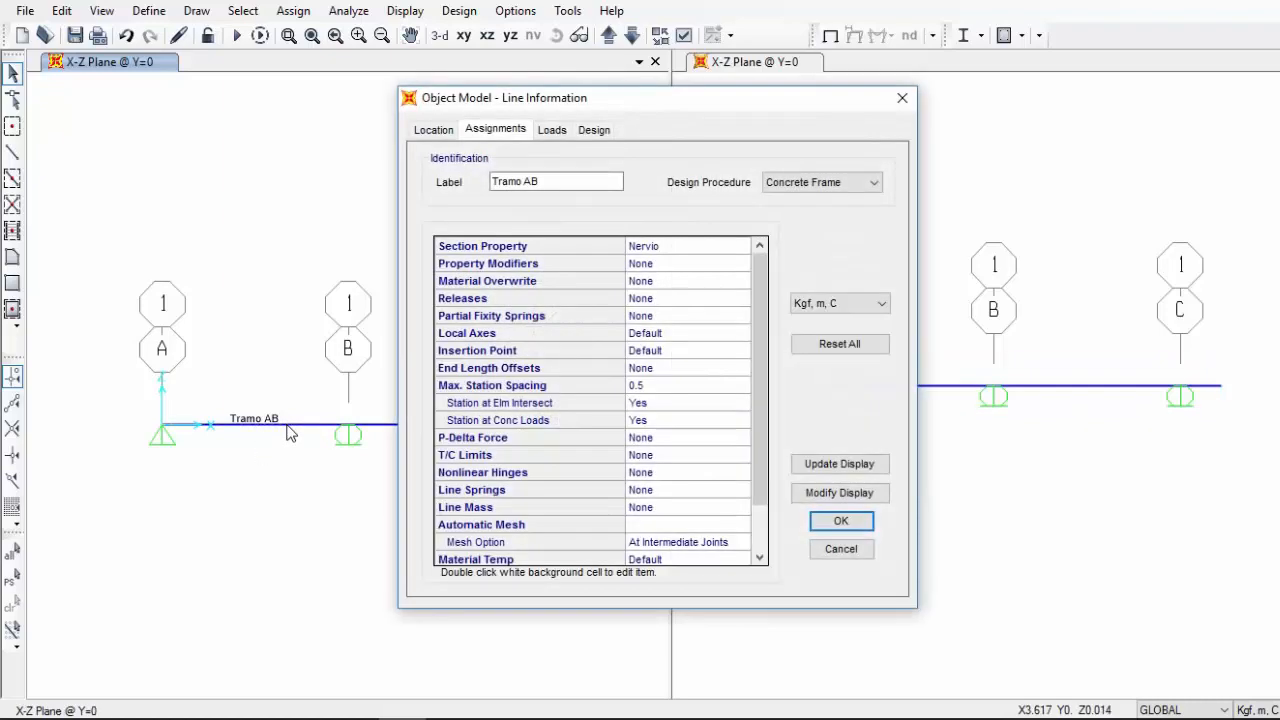
{"action": "left_click_drag", "start_coordinate": [541, 106], "coordinate": [764, 51]}
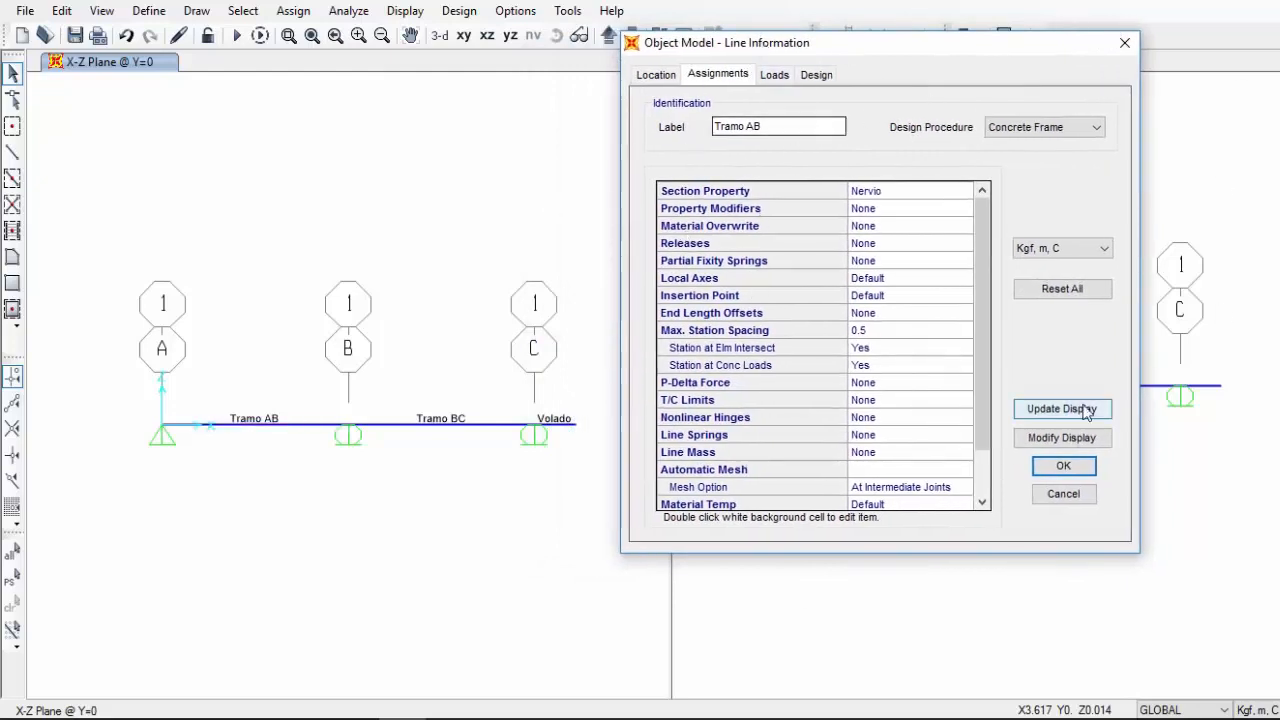
{"action": "left_click", "coordinate": [658, 75]}
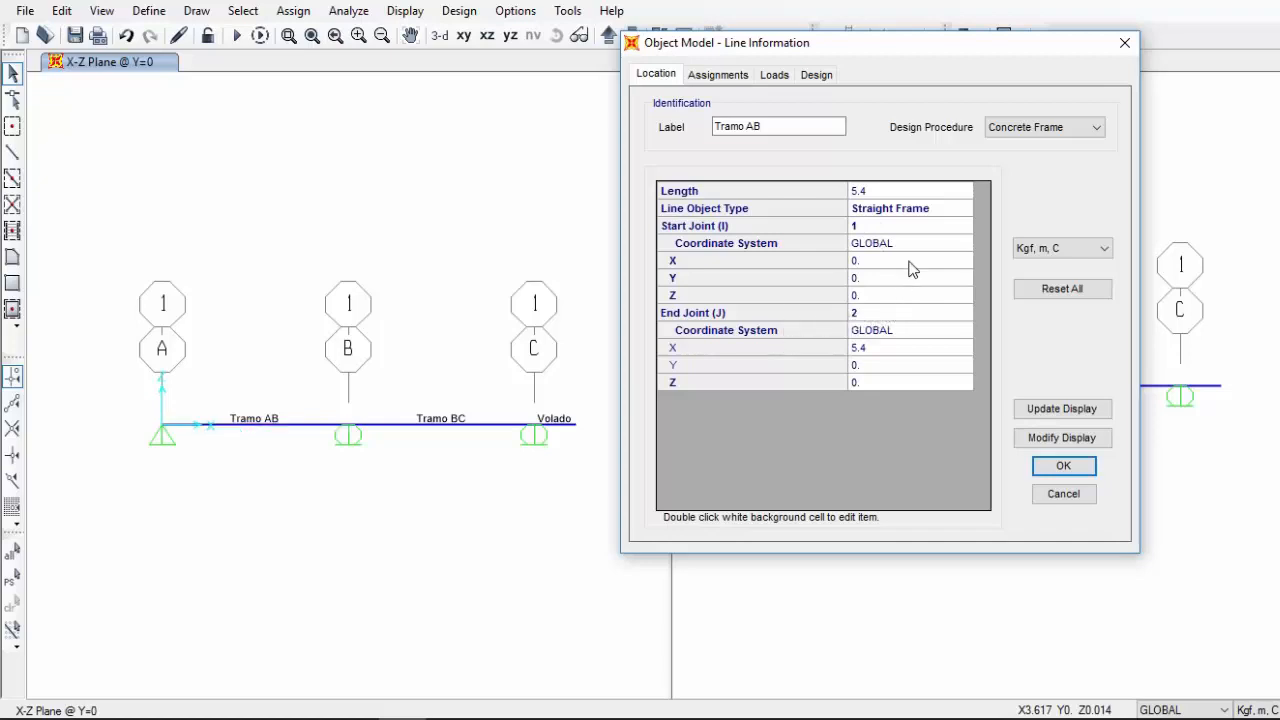
Inspect the start and end joint options in Tramo AB's line connectivity and cancel without changing them
{"action": "double_click", "coordinate": [887, 349]}
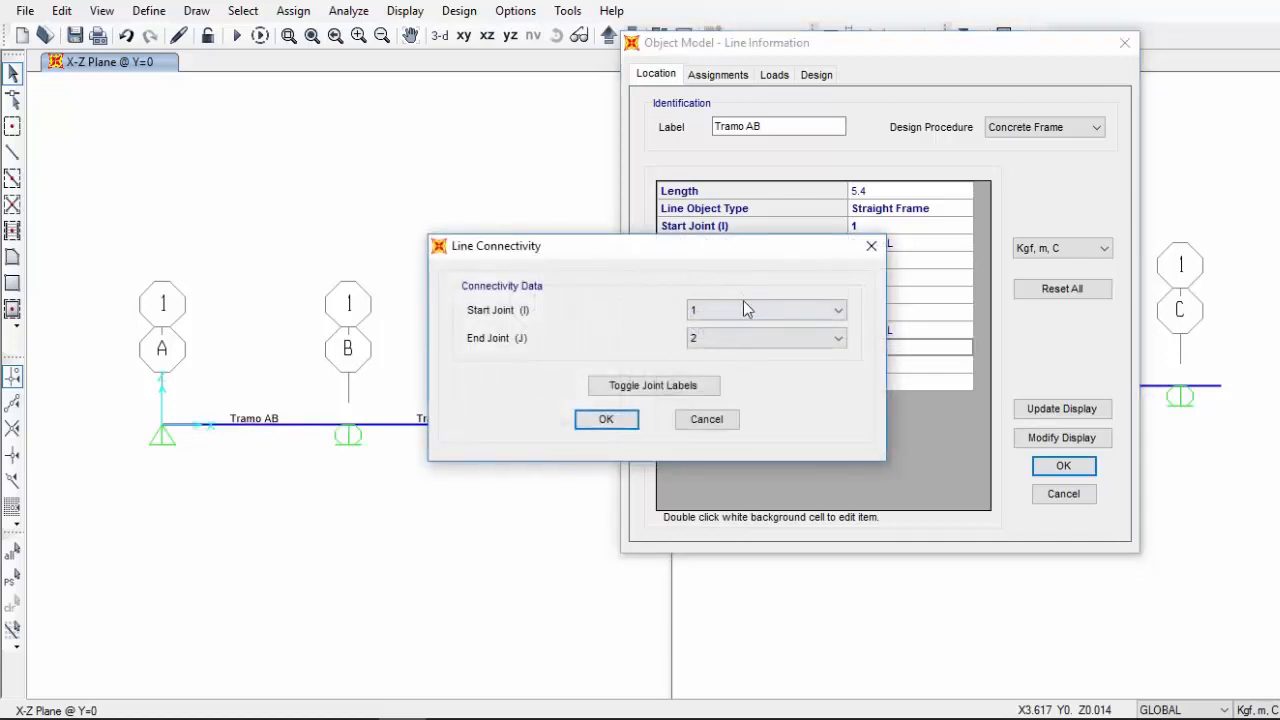
{"action": "left_click", "coordinate": [743, 302]}
{"action": "left_click", "coordinate": [743, 302]}
{"action": "left_click", "coordinate": [756, 338]}
{"action": "left_click", "coordinate": [765, 342]}
{"action": "left_click", "coordinate": [766, 343]}
{"action": "left_click", "coordinate": [731, 417]}
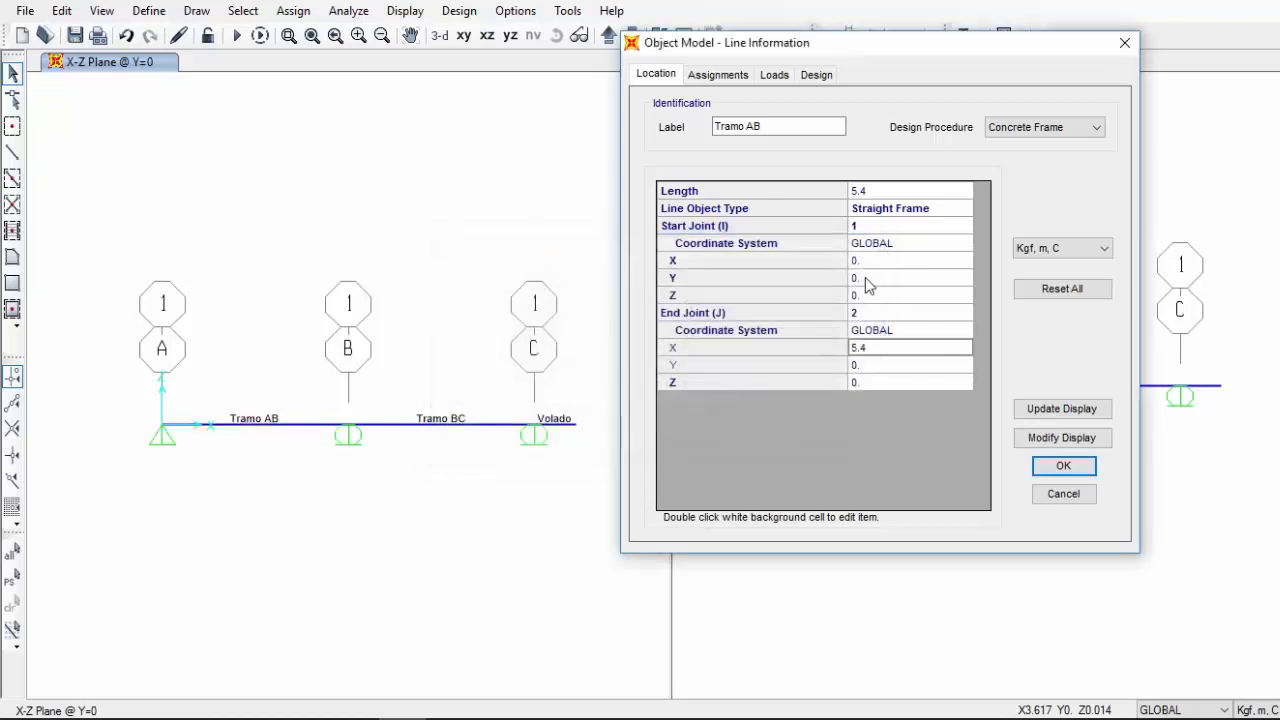
Review the assignments, loads and design data of Tramo AB and close its line information
{"action": "left_click", "coordinate": [708, 76]}
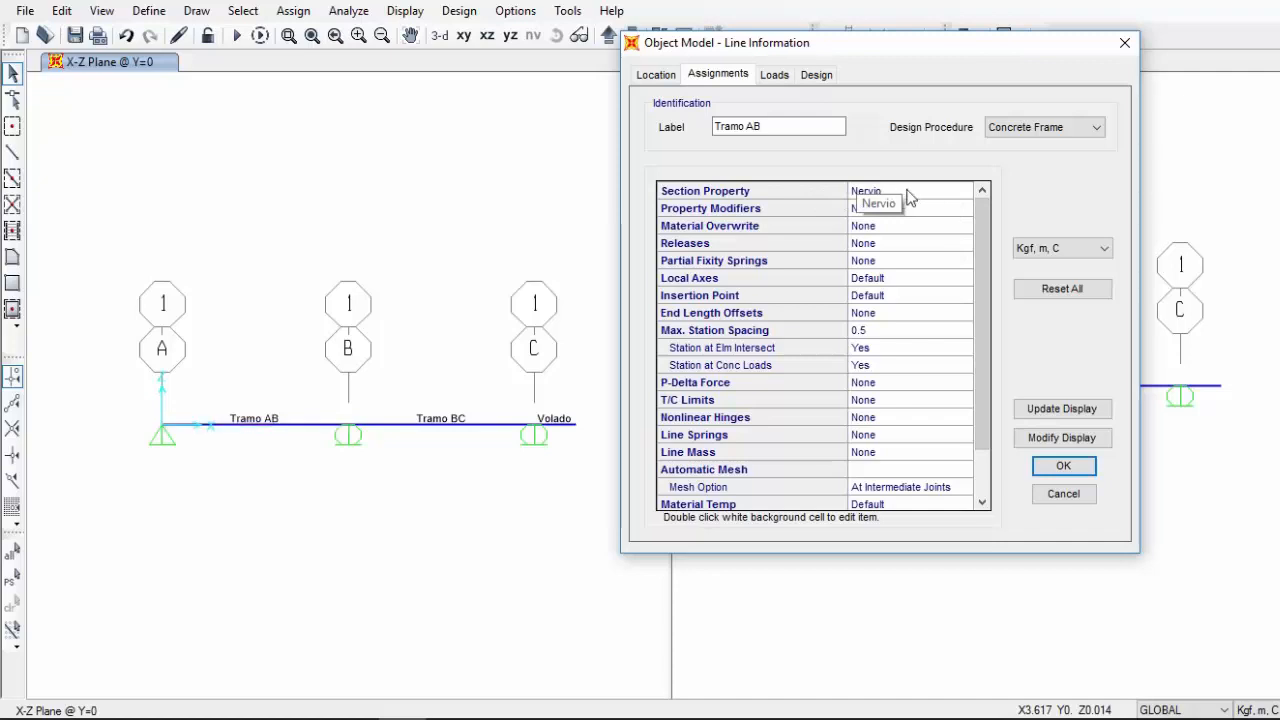
{"action": "left_click", "coordinate": [775, 75]}
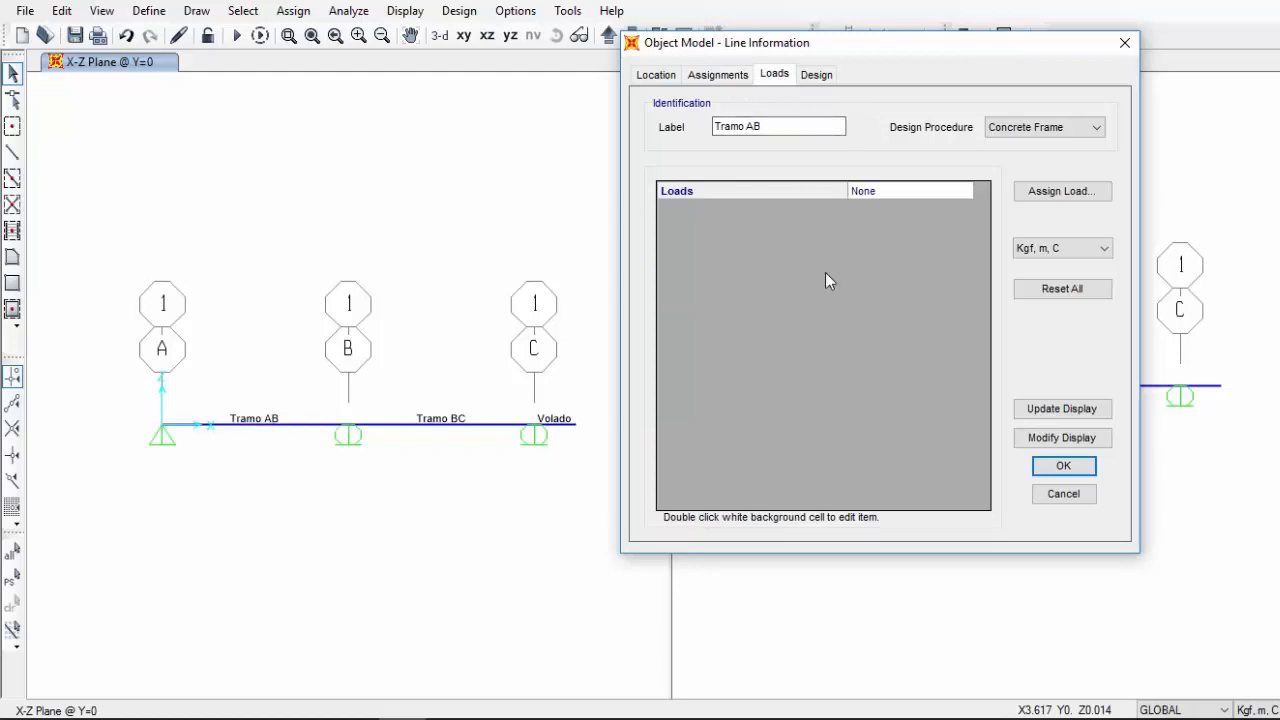
{"action": "left_click", "coordinate": [819, 78]}
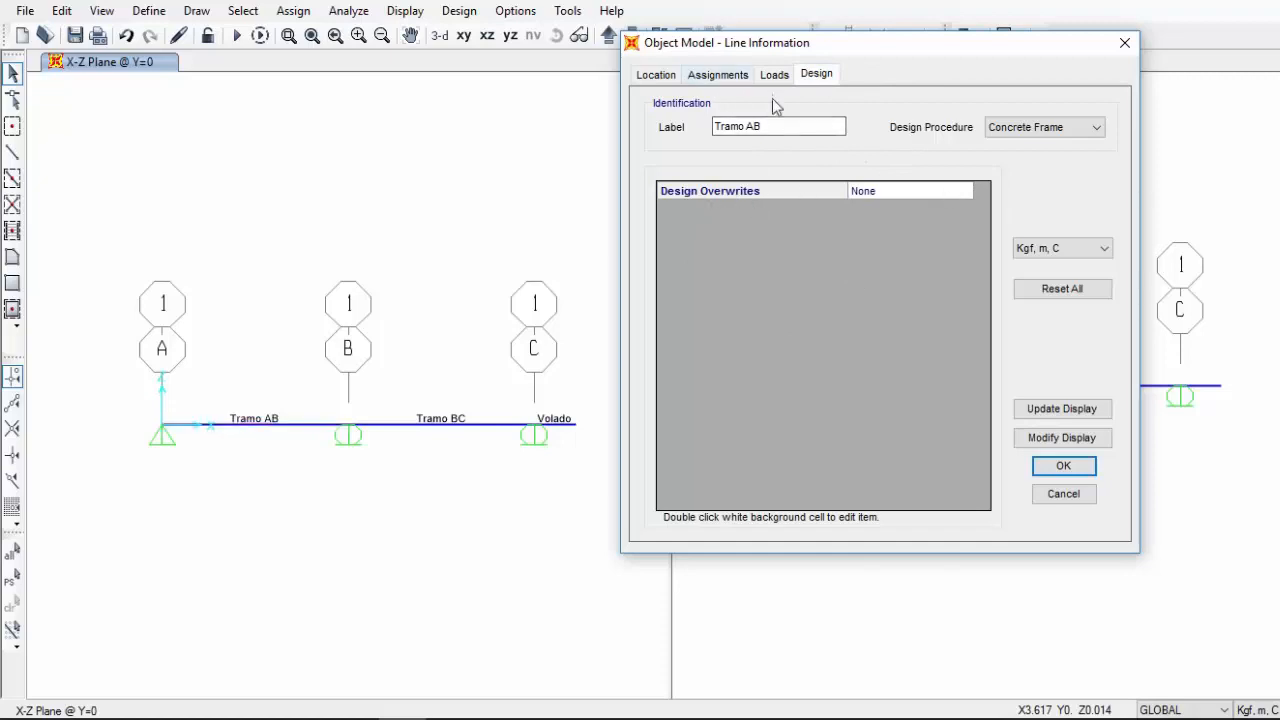
{"action": "left_click", "coordinate": [717, 77]}
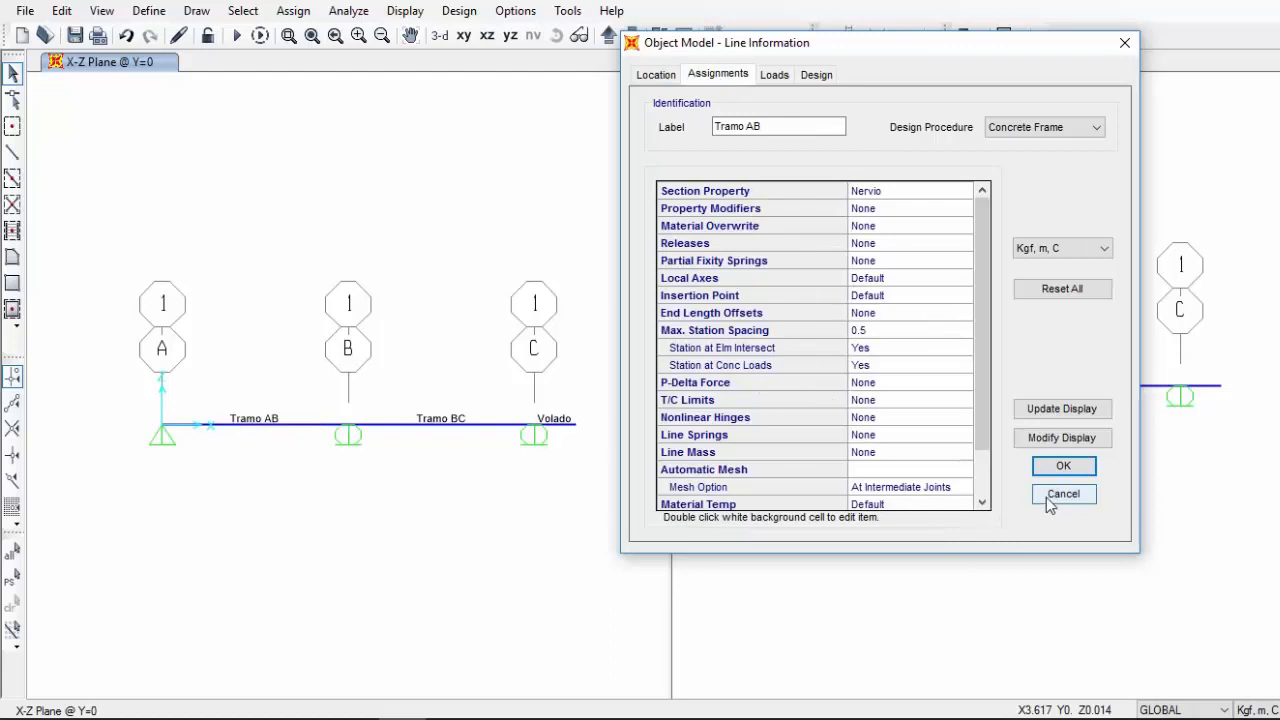
{"action": "left_click", "coordinate": [1064, 468]}
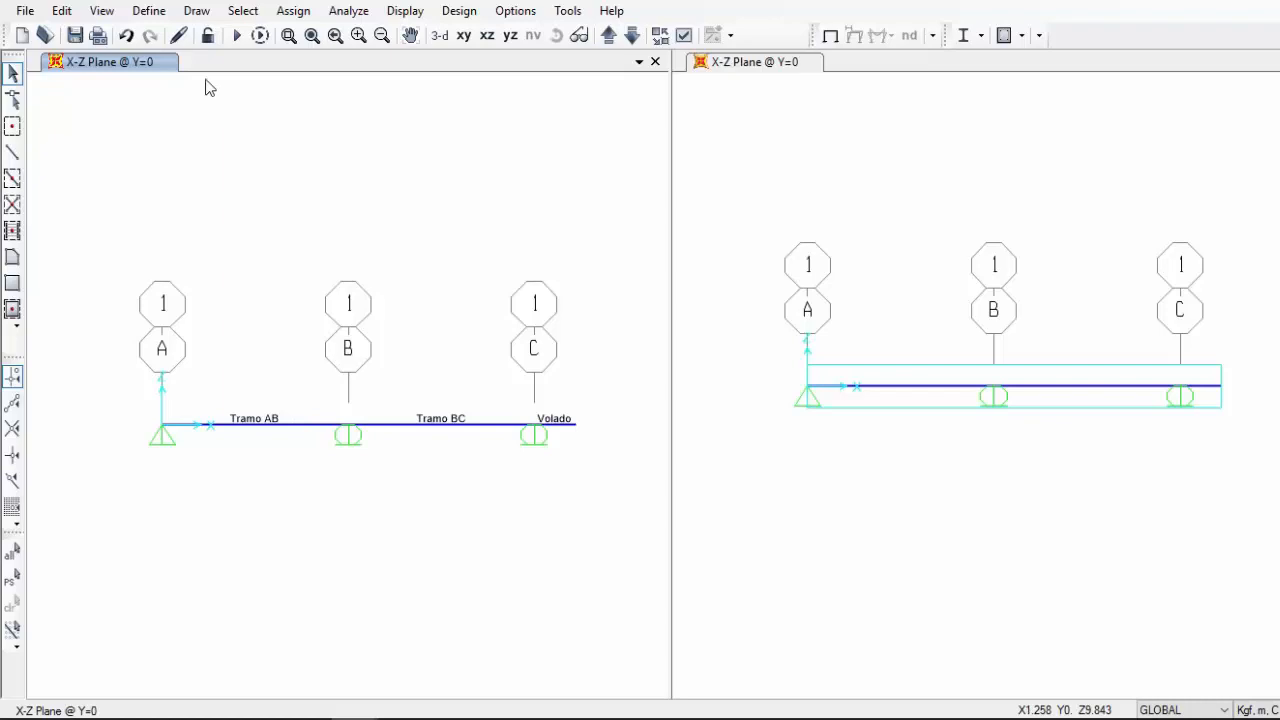
Rename the DEAD load pattern as PP, keeping type Dead and self weight multiplier 1
{"action": "left_click", "coordinate": [150, 12]}
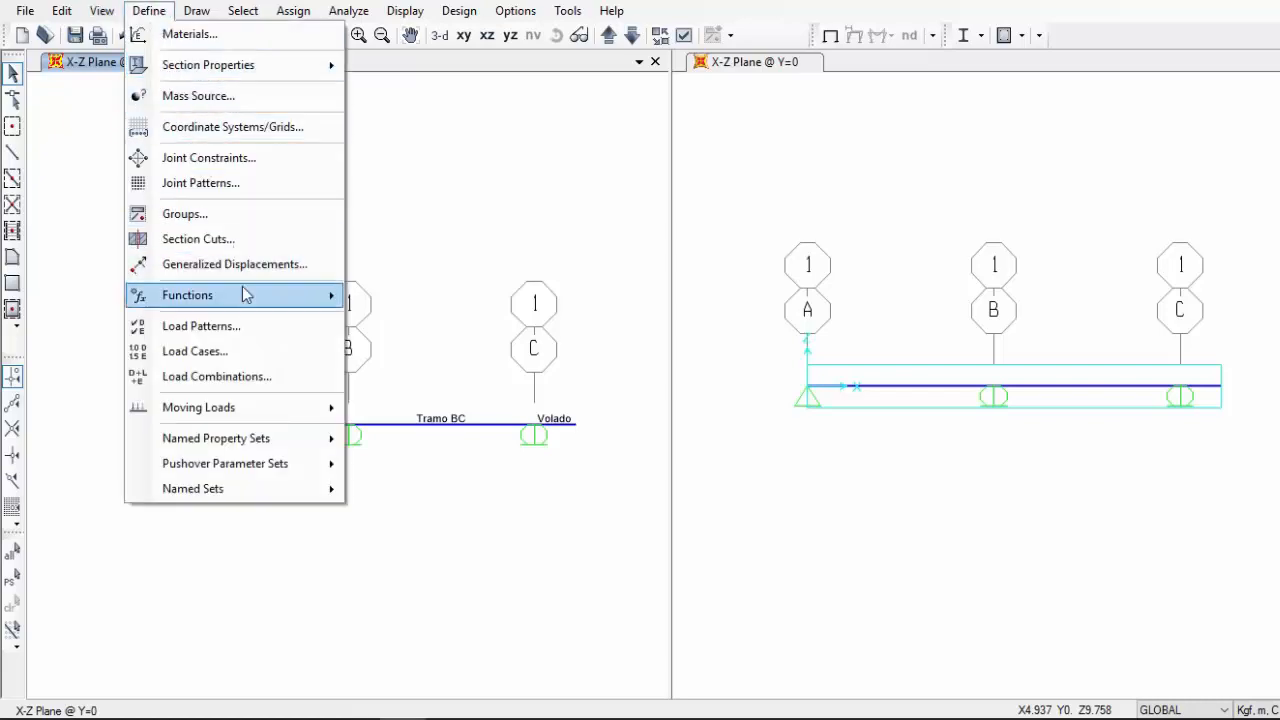
{"action": "left_click", "coordinate": [255, 327]}
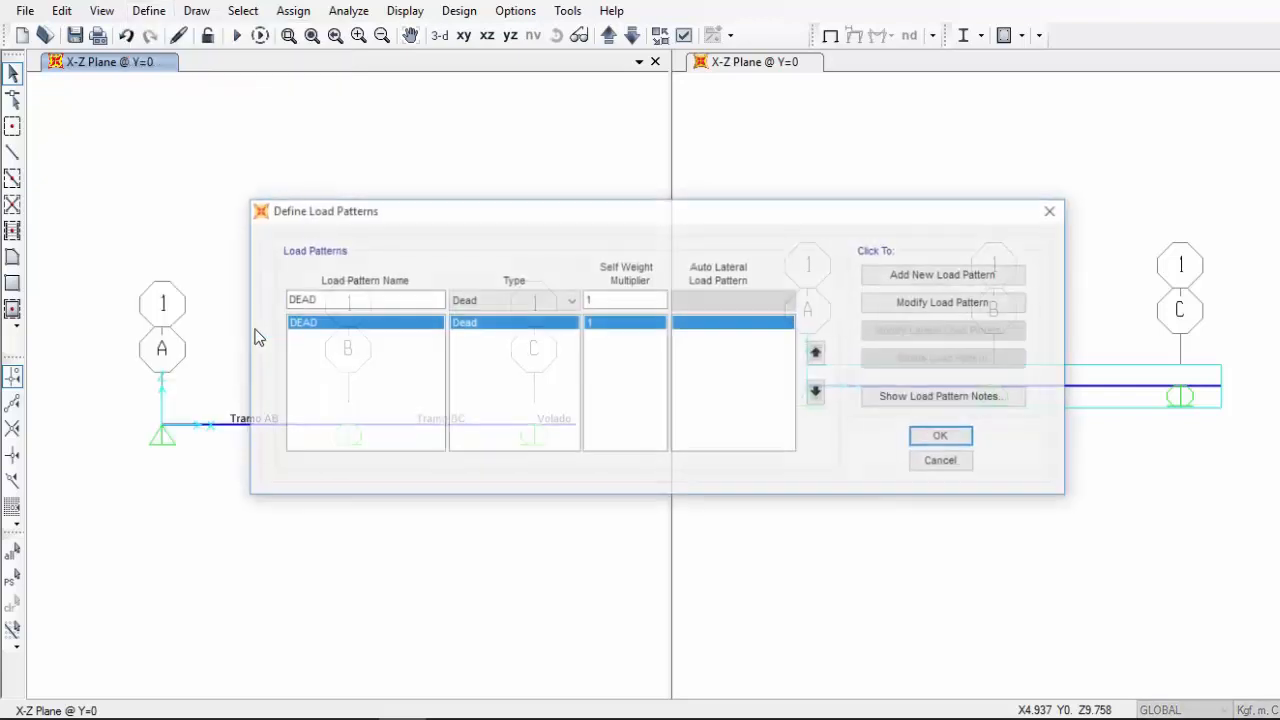
{"action": "left_click_drag", "start_coordinate": [443, 212], "coordinate": [569, 123]}
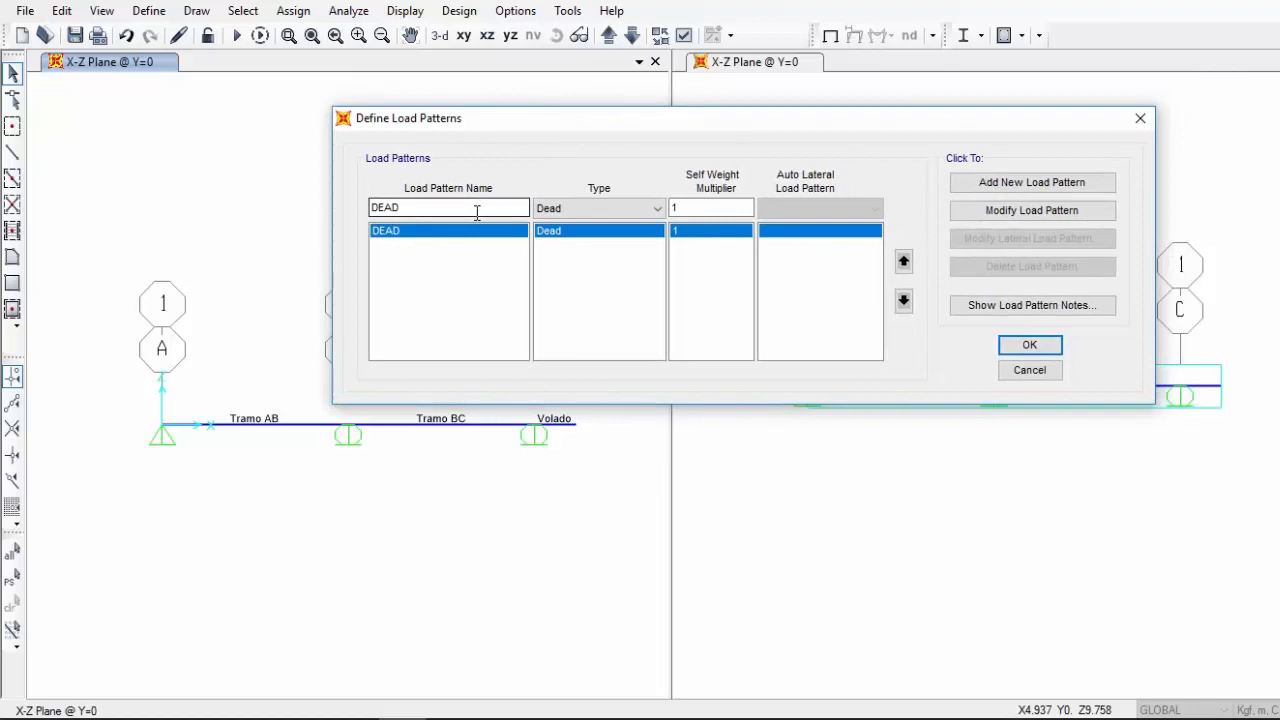
{"action": "left_click_drag", "start_coordinate": [476, 210], "coordinate": [354, 208]}
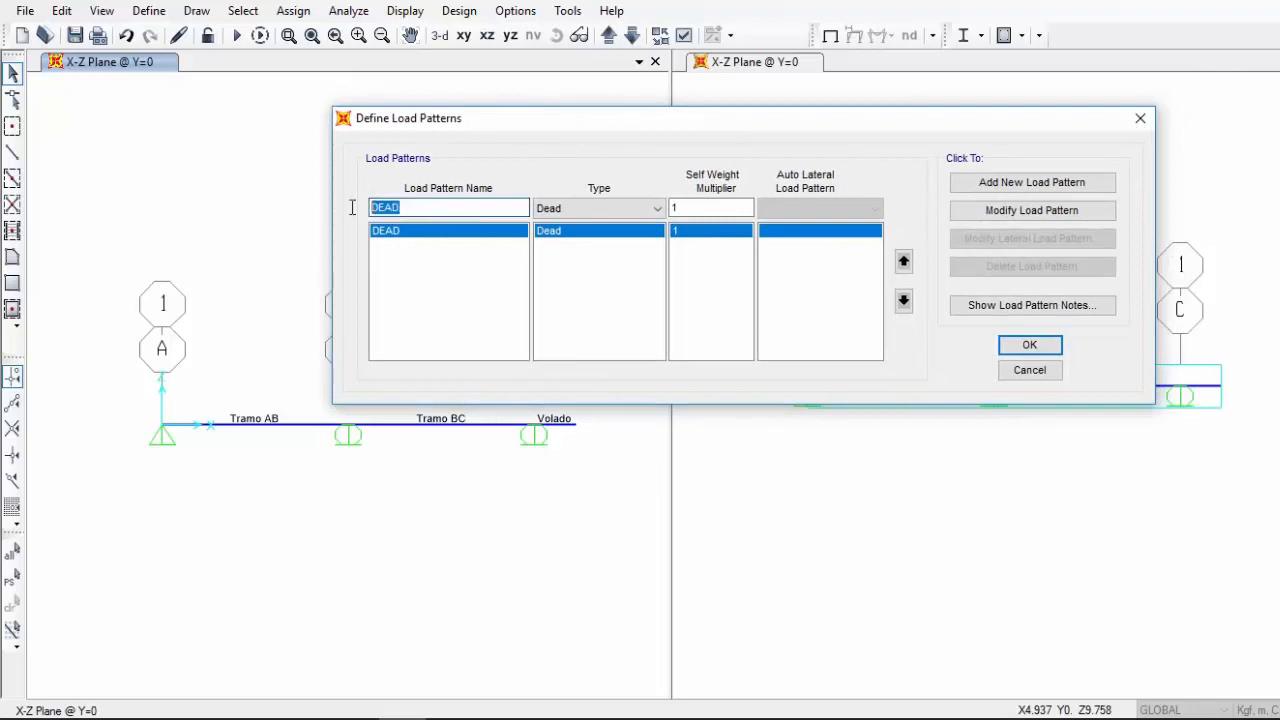
{"action": "type", "text": "PP"}
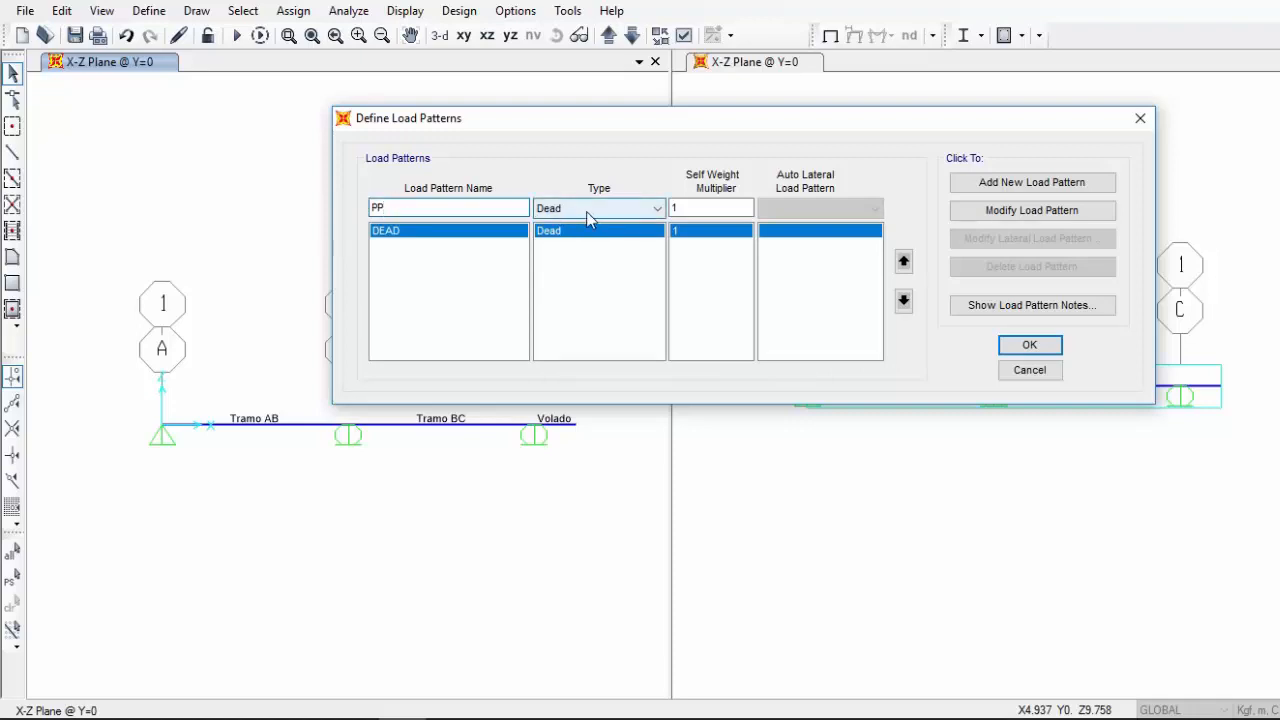
{"action": "left_click", "coordinate": [709, 210]}
{"action": "left_click", "coordinate": [1028, 217]}
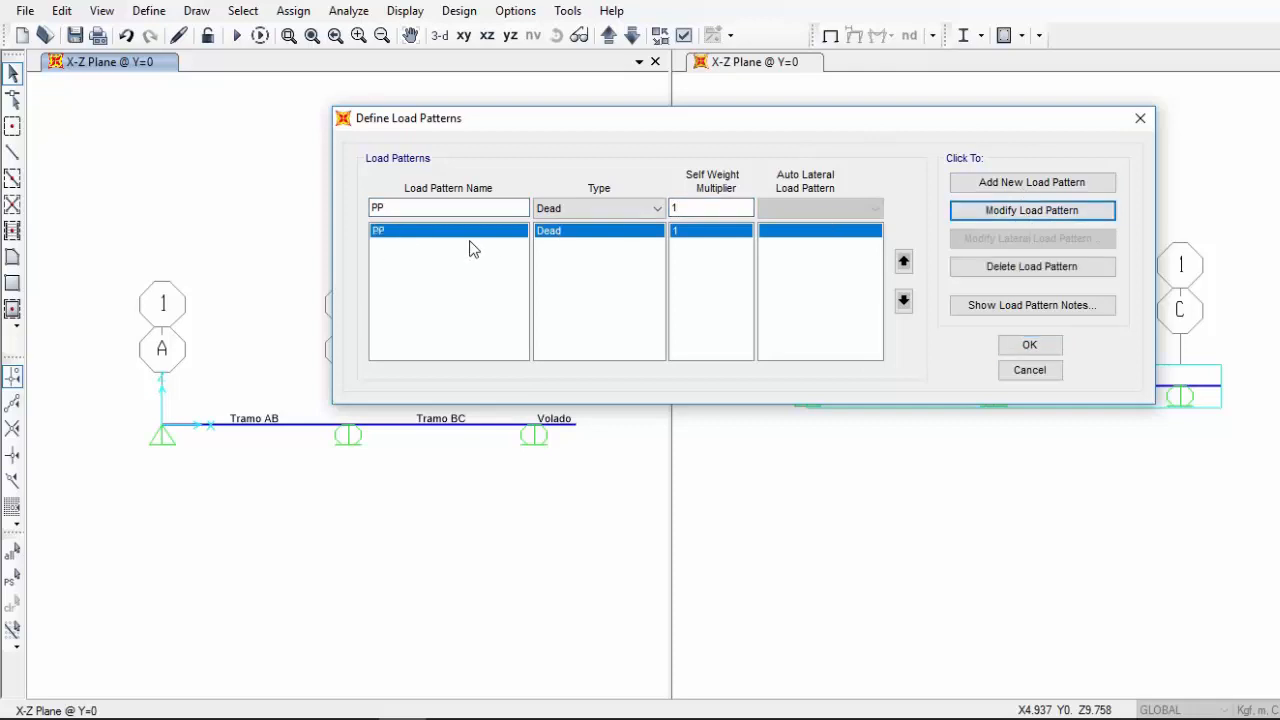
Add a load pattern named SCP of type Super Dead with self weight multiplier 0
{"action": "left_click_drag", "start_coordinate": [451, 206], "coordinate": [338, 206]}
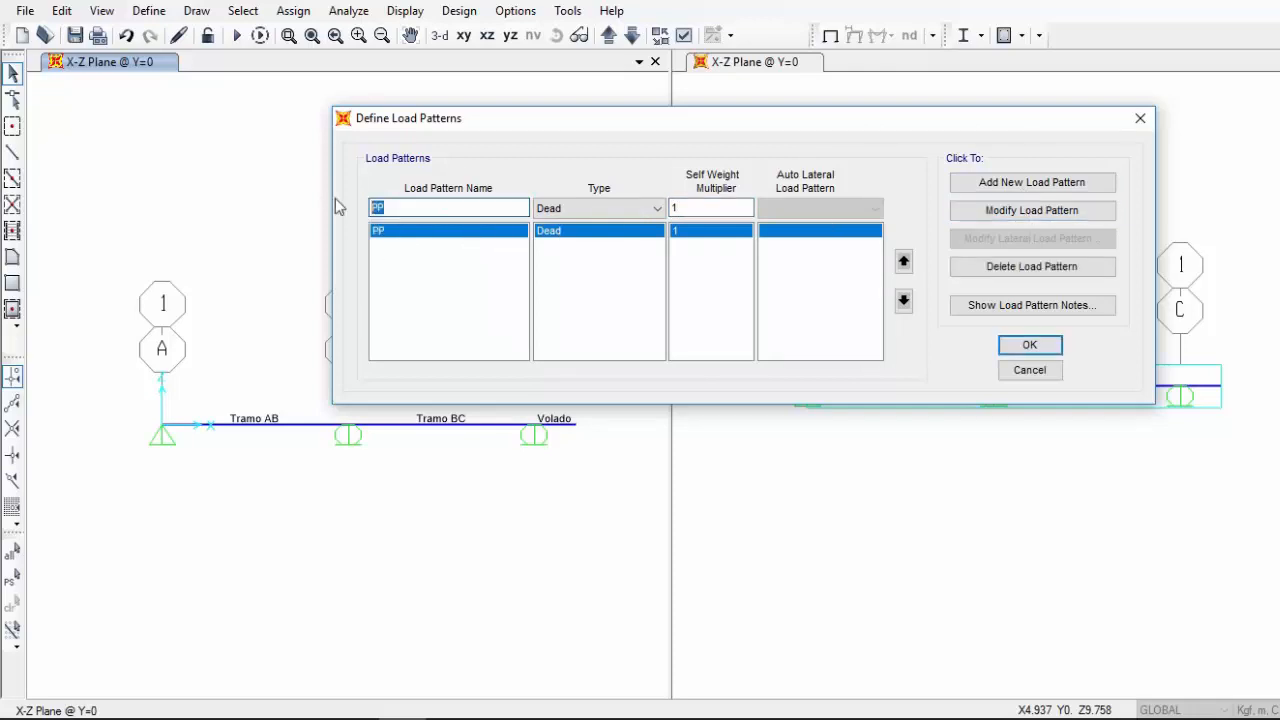
{"action": "type", "text": "SCP"}
{"action": "left_click", "coordinate": [597, 208]}
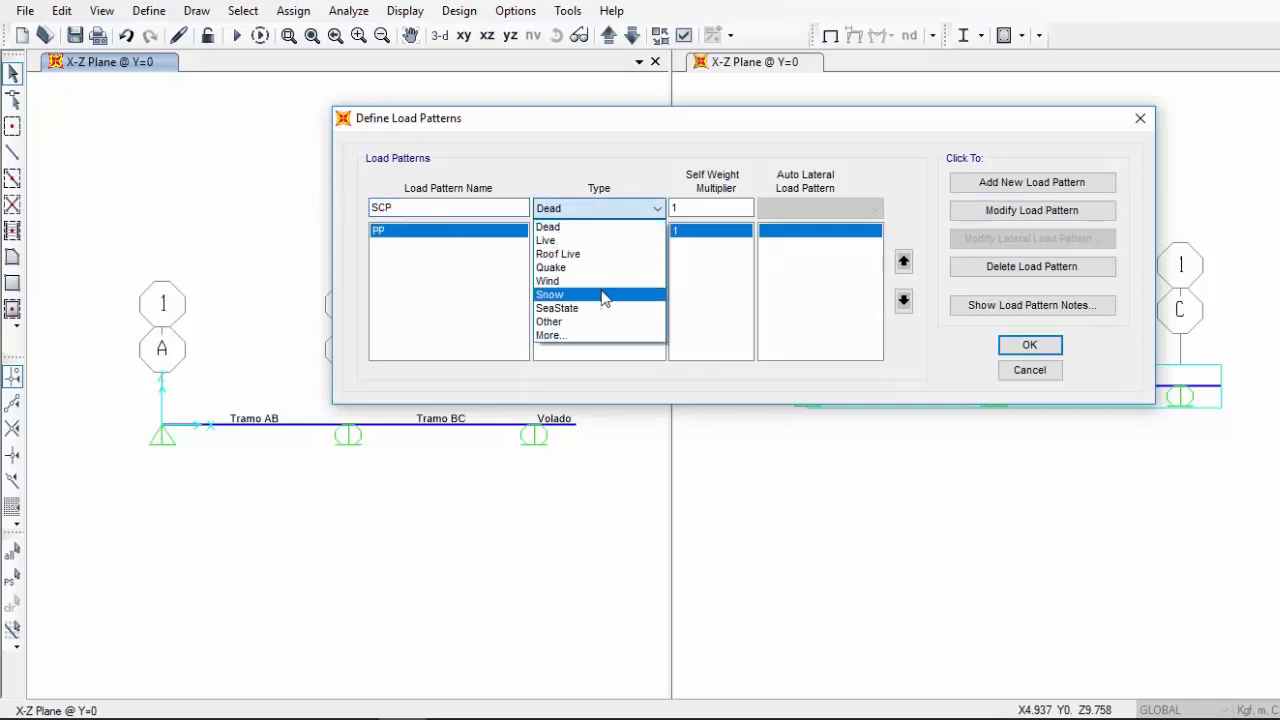
{"action": "left_click", "coordinate": [599, 336]}
{"action": "left_click", "coordinate": [657, 208]}
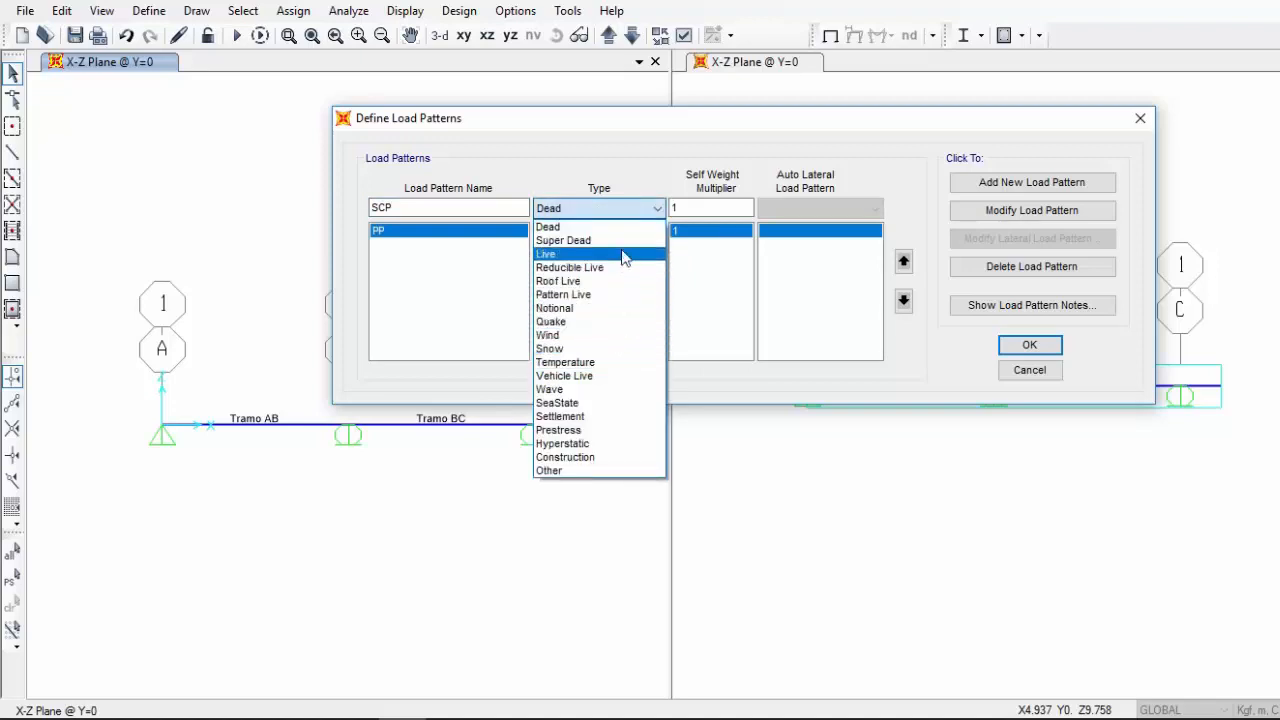
{"action": "left_click", "coordinate": [622, 241]}
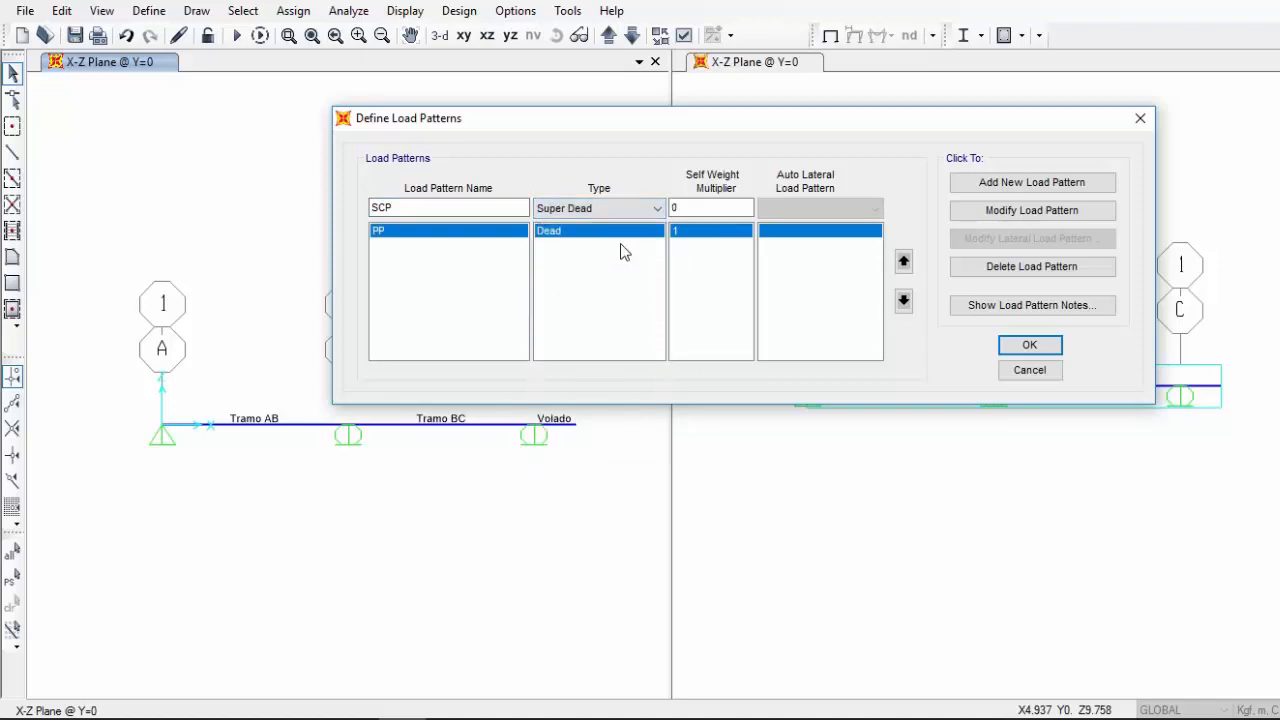
{"action": "double_click", "coordinate": [706, 206]}
{"action": "type", "text": "0"}
{"action": "left_click", "coordinate": [972, 182]}
Add a load pattern named CV of type Live with self weight multiplier 0, and accept the load patterns
{"action": "left_click_drag", "start_coordinate": [407, 203], "coordinate": [371, 206]}
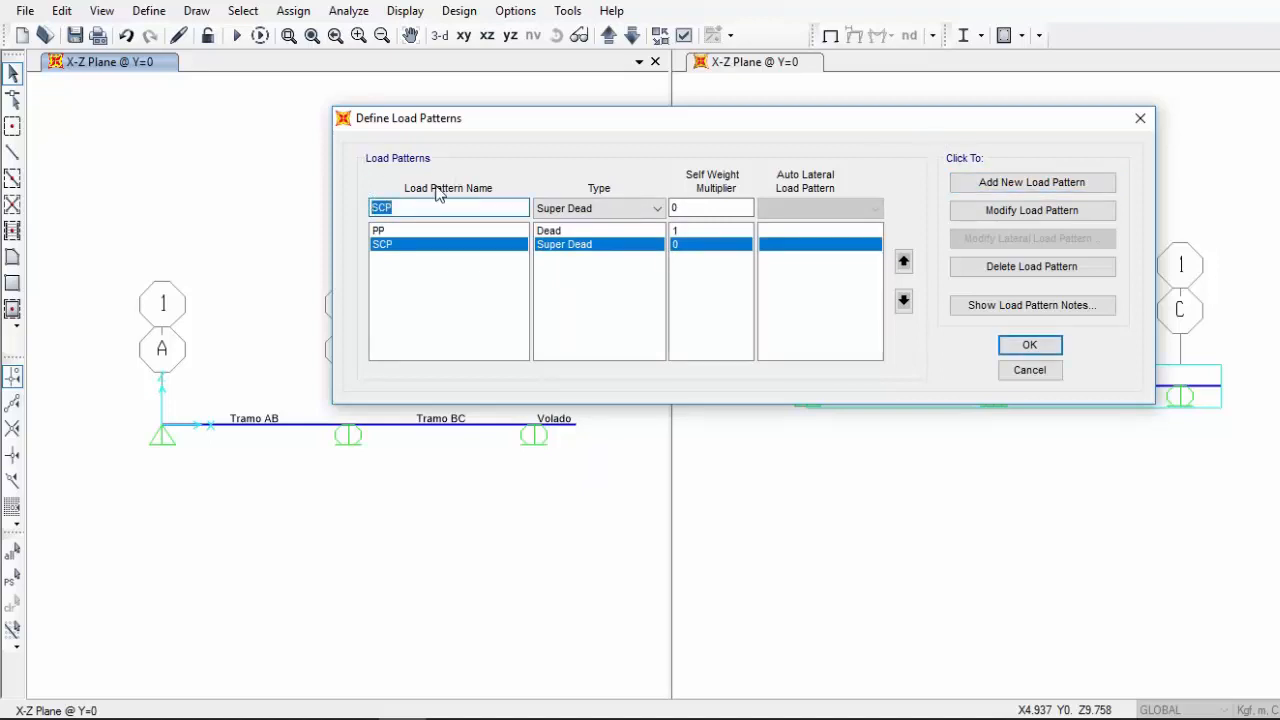
{"action": "type", "text": "CV"}
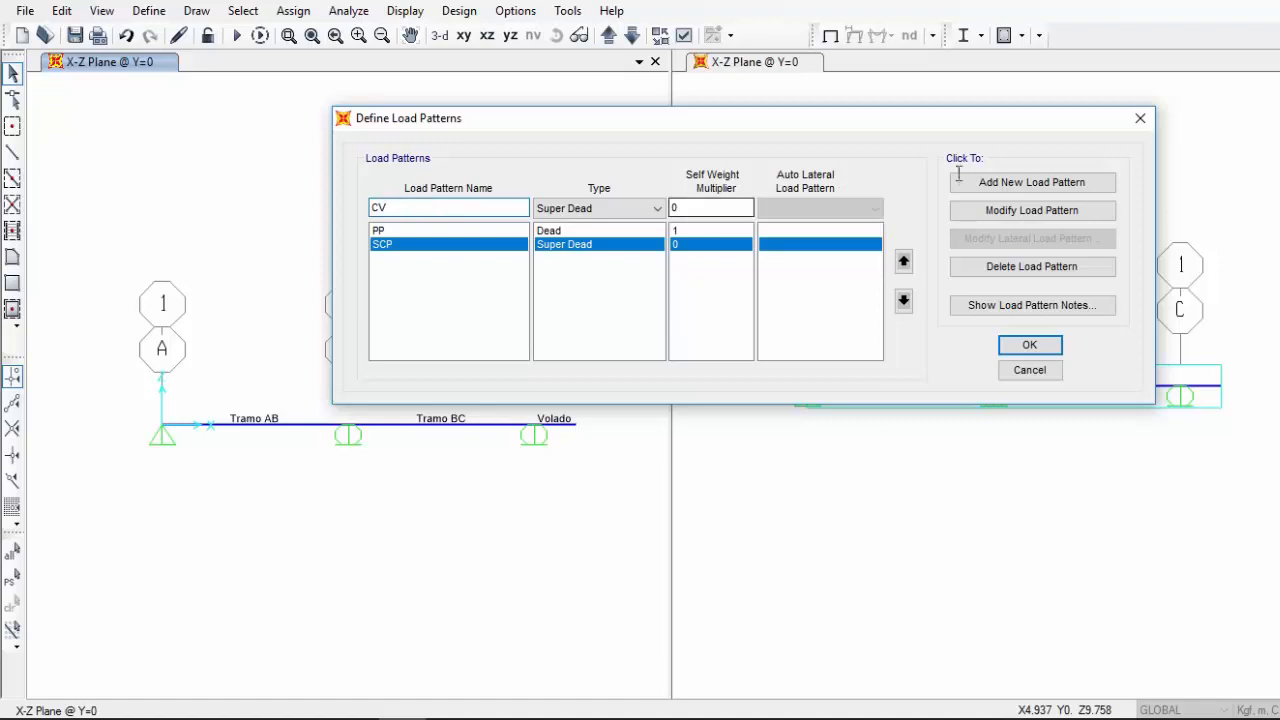
{"action": "left_click", "coordinate": [1020, 185]}
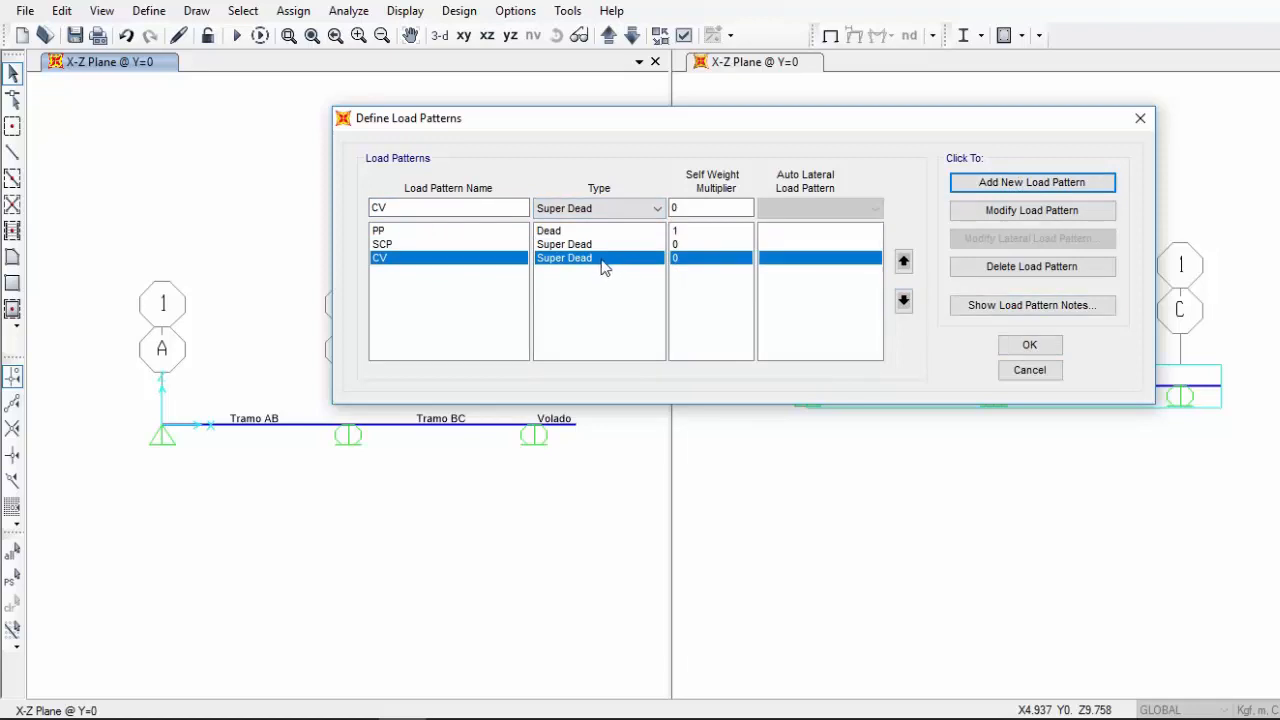
{"action": "left_click", "coordinate": [633, 210]}
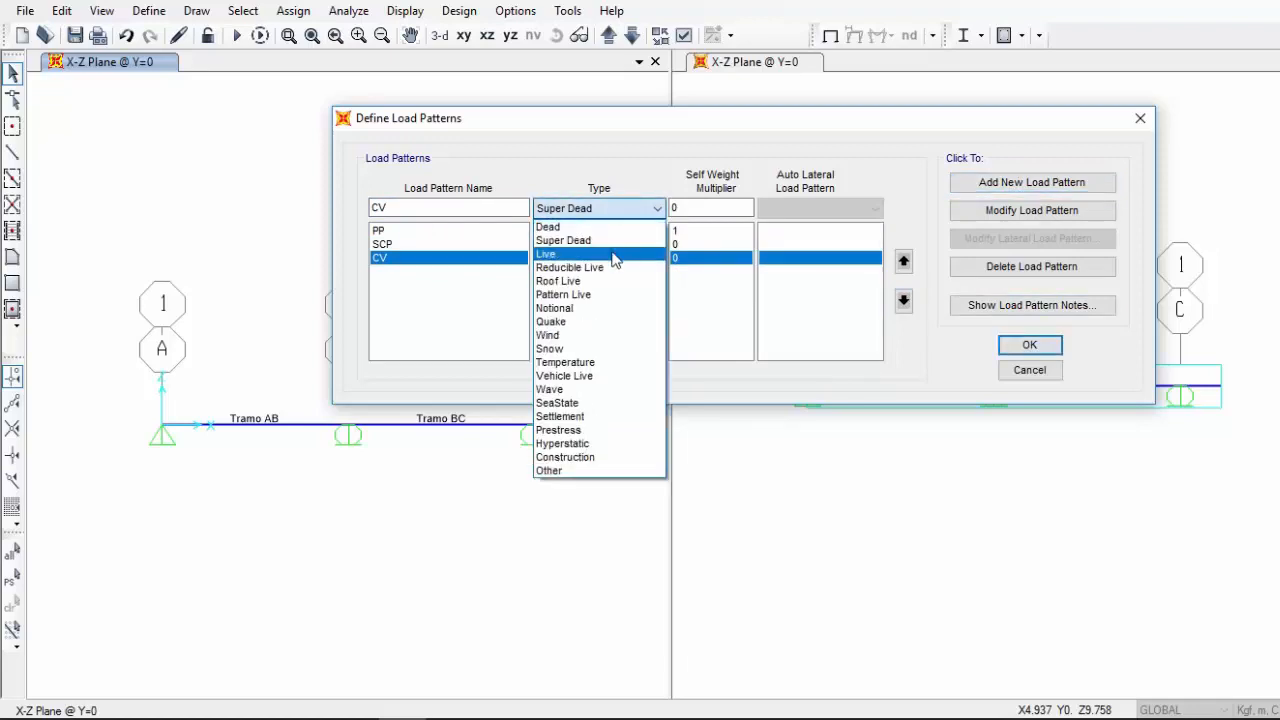
{"action": "left_click", "coordinate": [614, 256]}
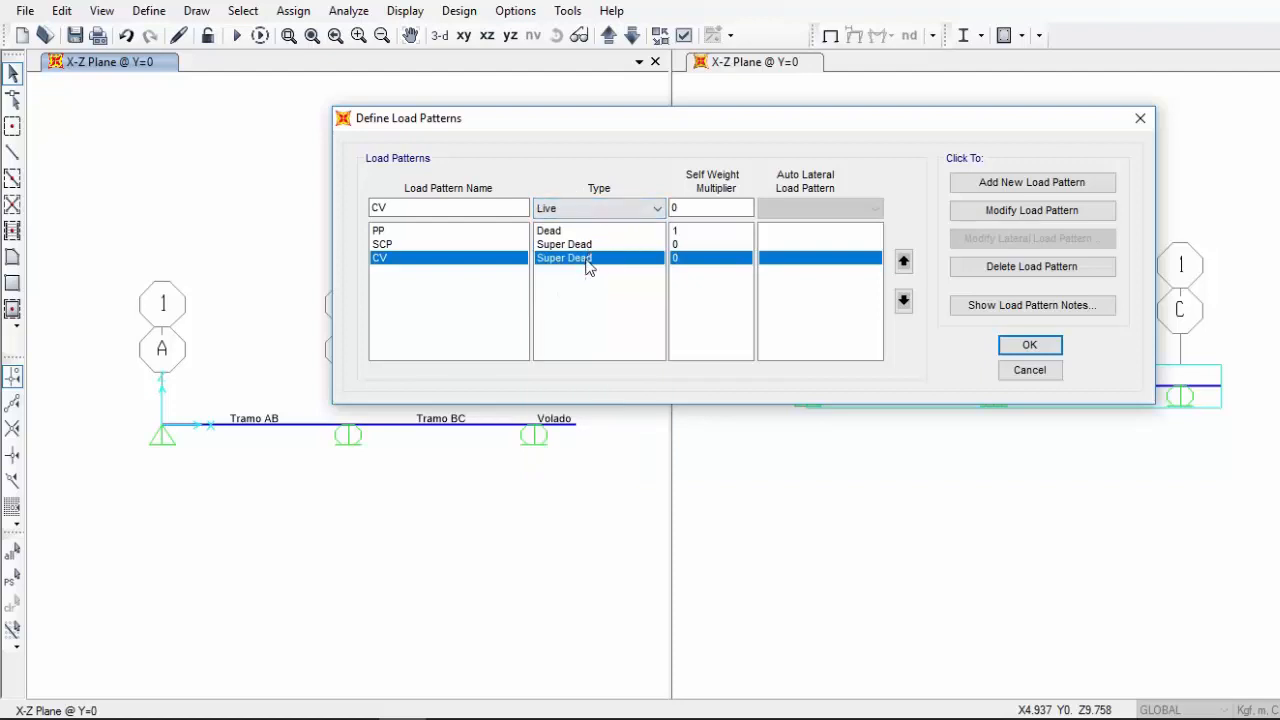
{"action": "left_click", "coordinate": [965, 210]}
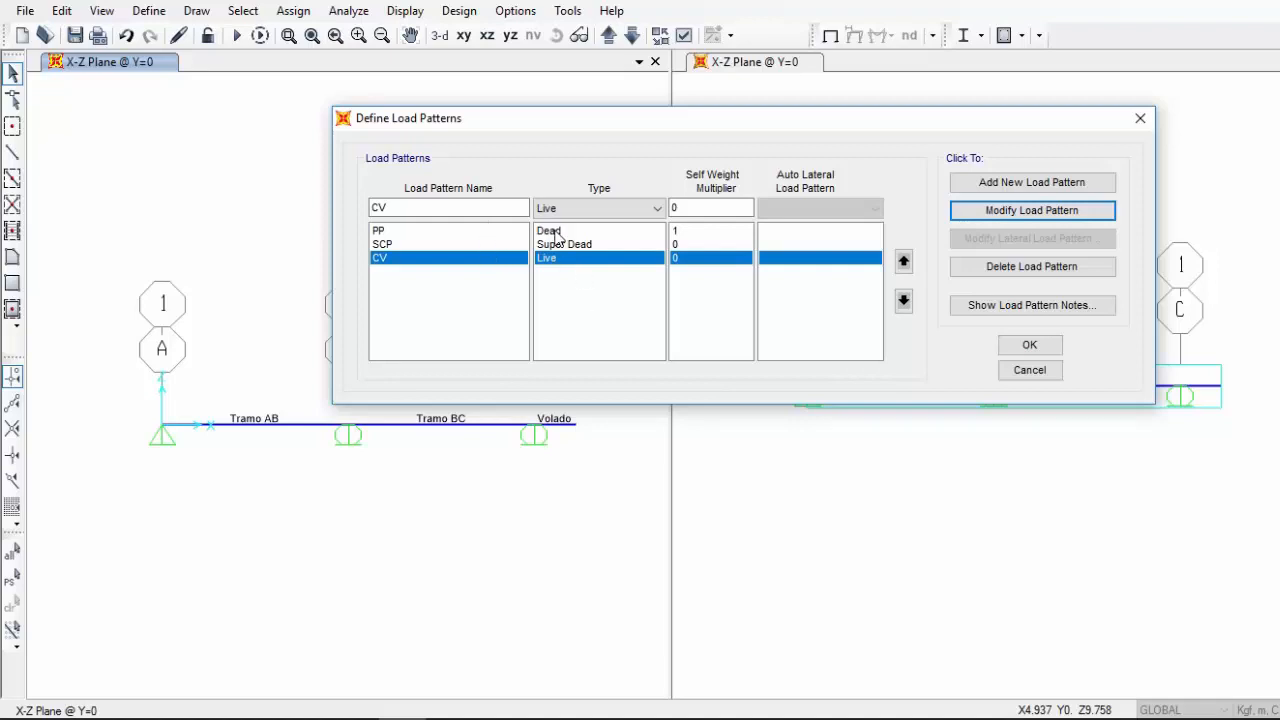
{"action": "left_click", "coordinate": [618, 246]}
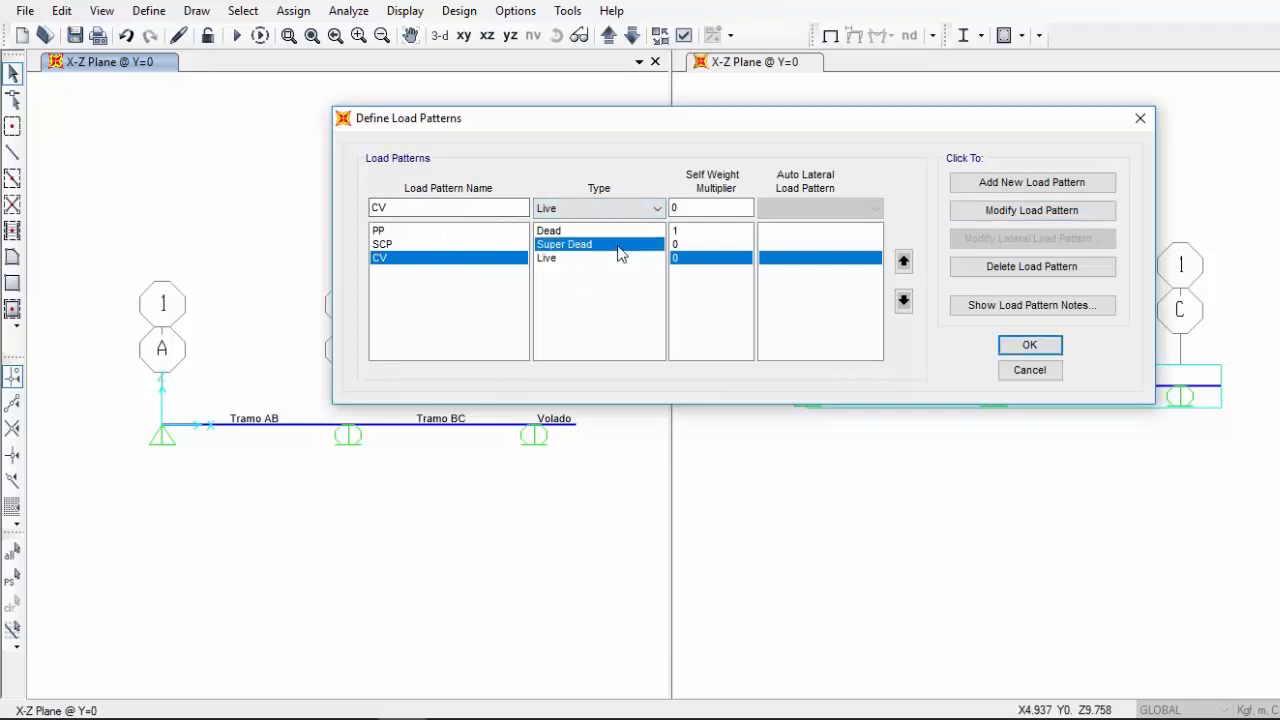
{"action": "left_click", "coordinate": [382, 260]}
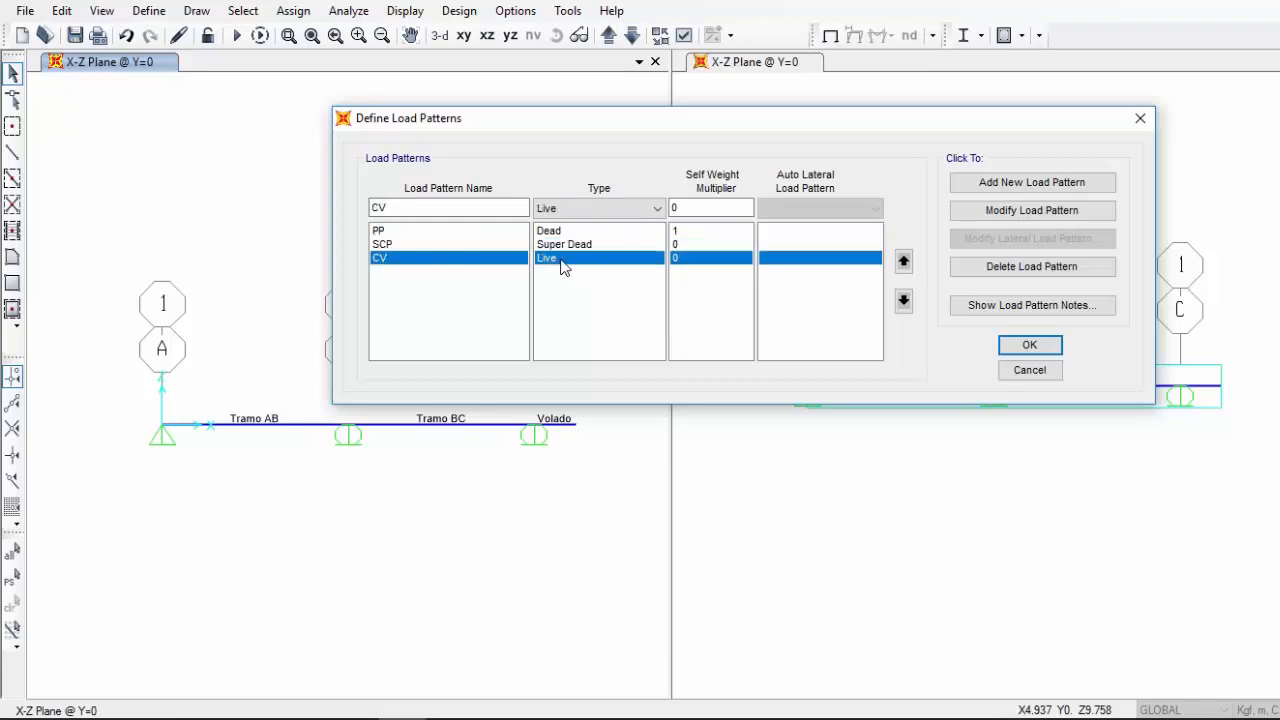
{"action": "left_click", "coordinate": [1045, 345]}
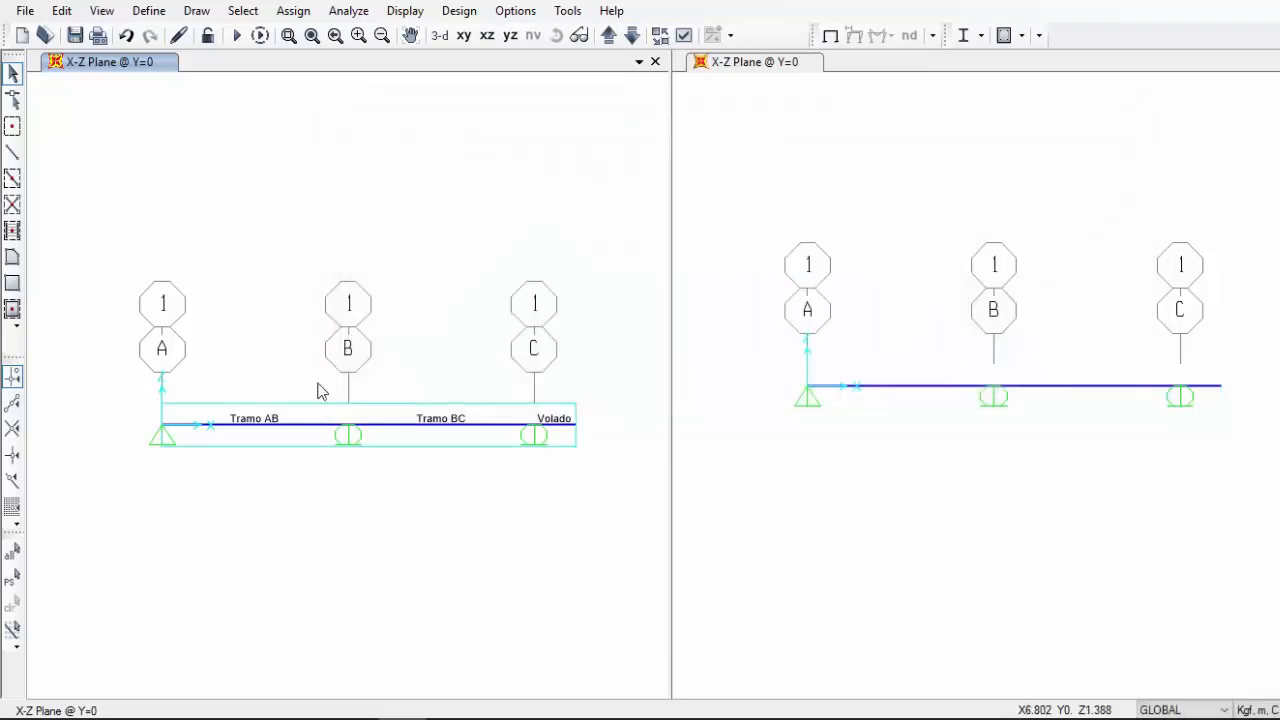
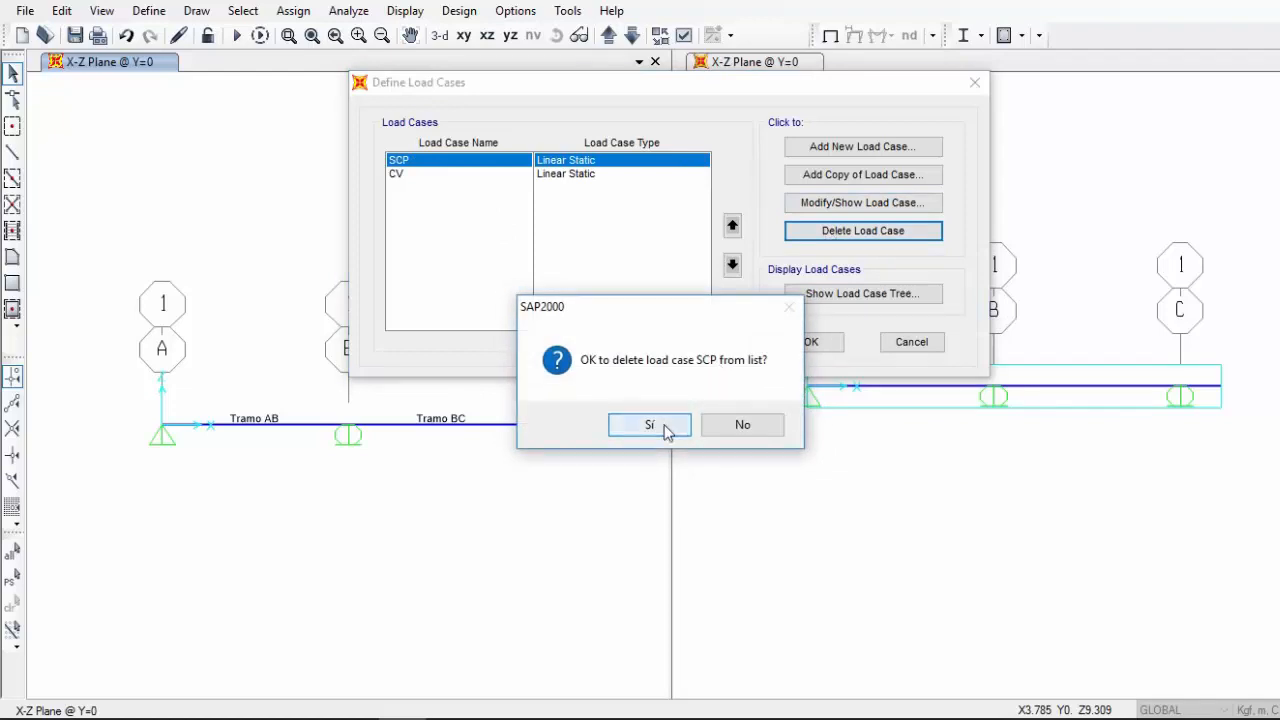
Delete the SCP load case and review the data of the CV load case
{"action": "left_click", "coordinate": [651, 424]}
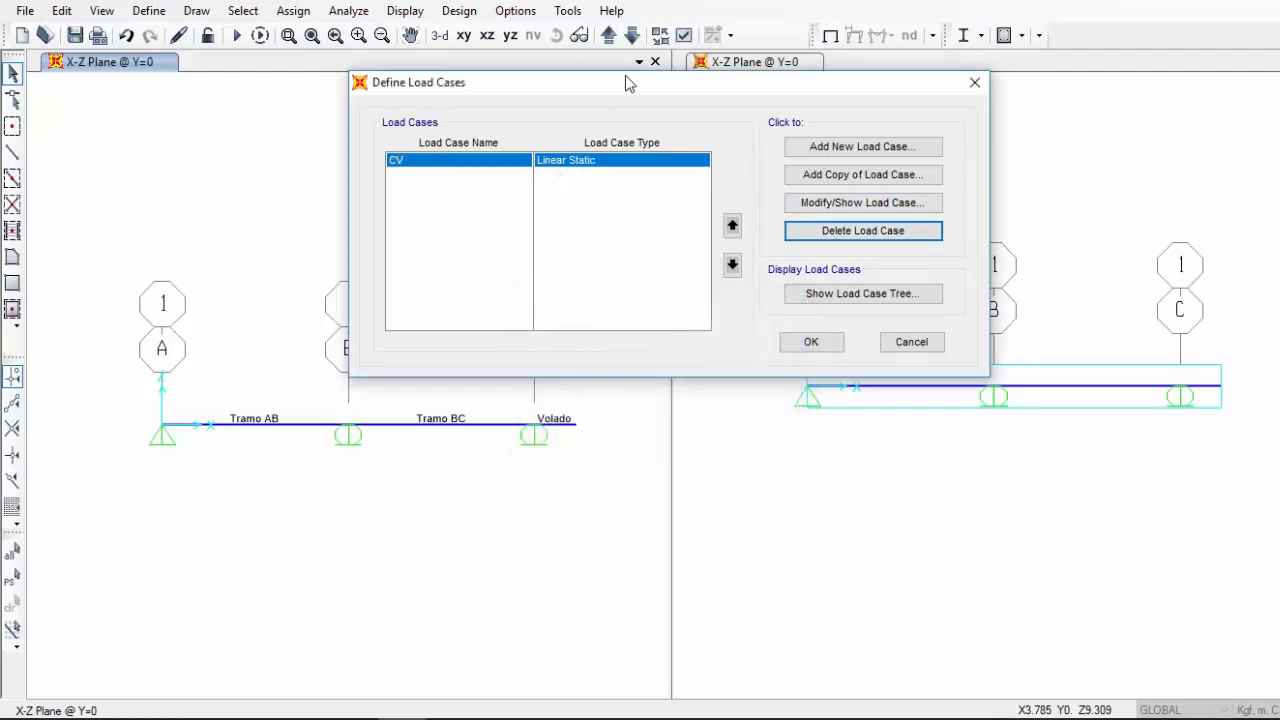
{"action": "left_click_drag", "start_coordinate": [627, 80], "coordinate": [609, 141]}
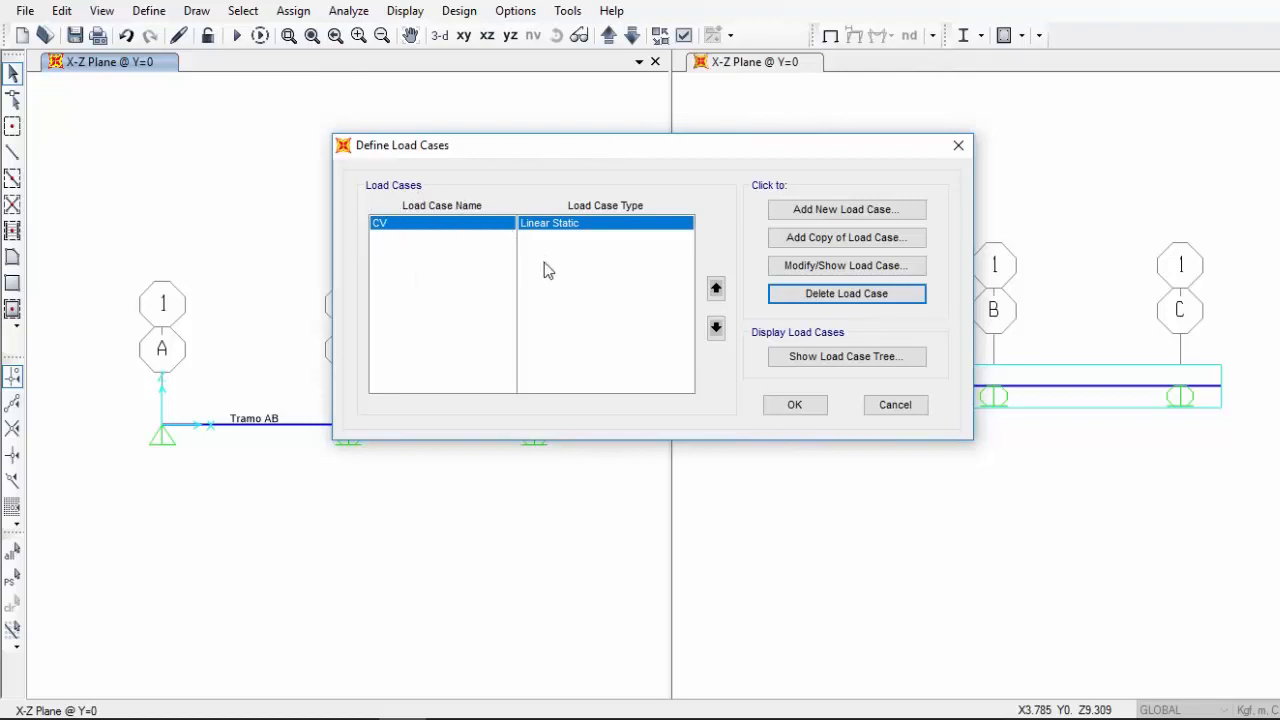
{"action": "left_click", "coordinate": [791, 270]}
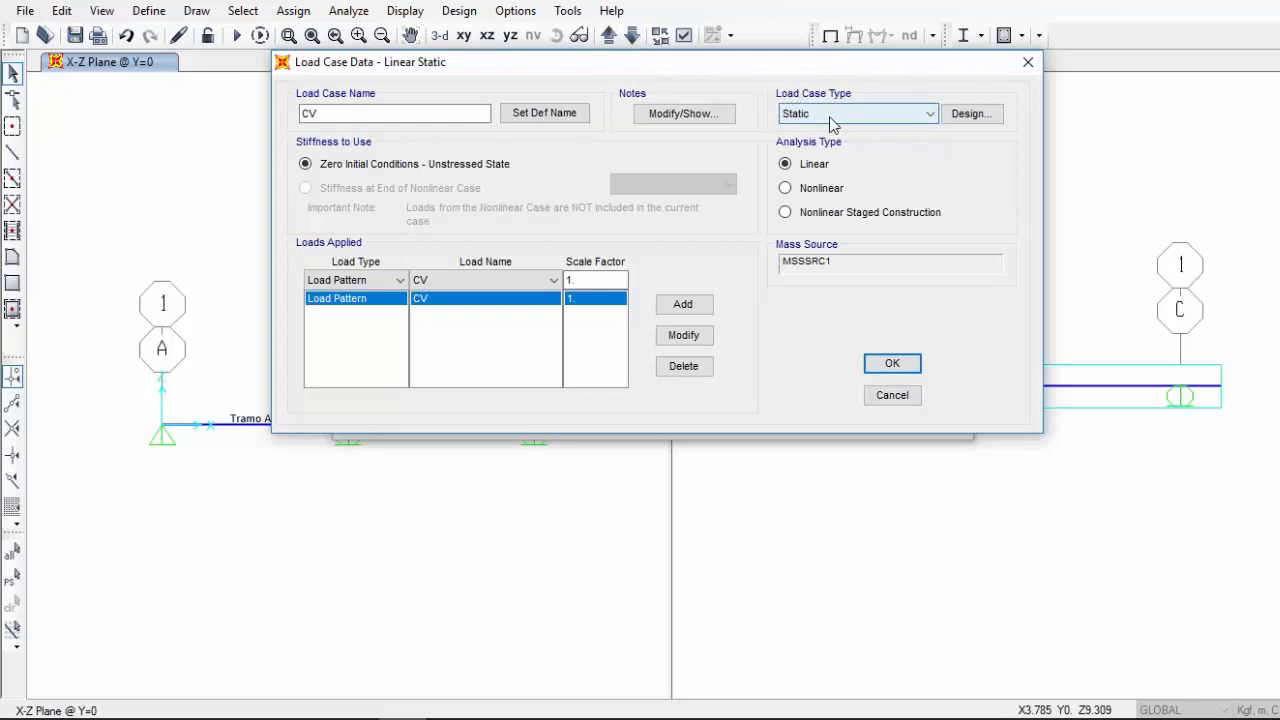
{"action": "left_click", "coordinate": [908, 364]}
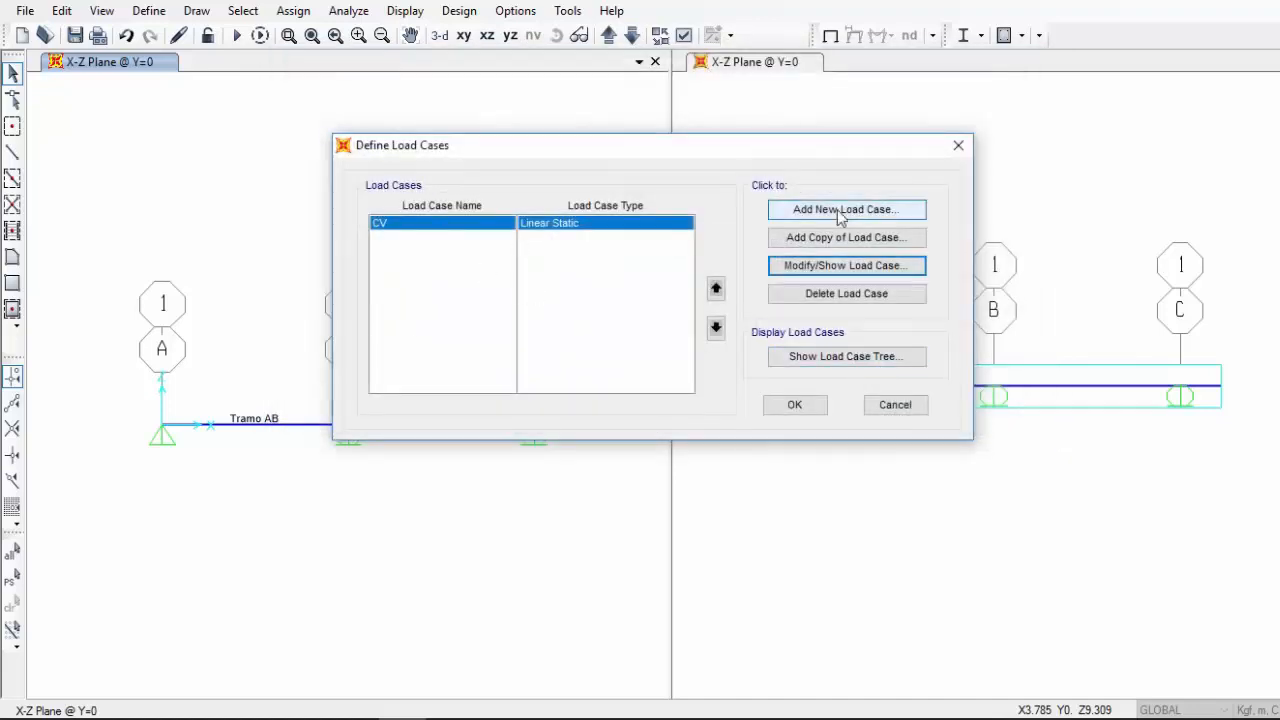
Start a new load case named CP with load case type Static
{"action": "left_click", "coordinate": [848, 210]}
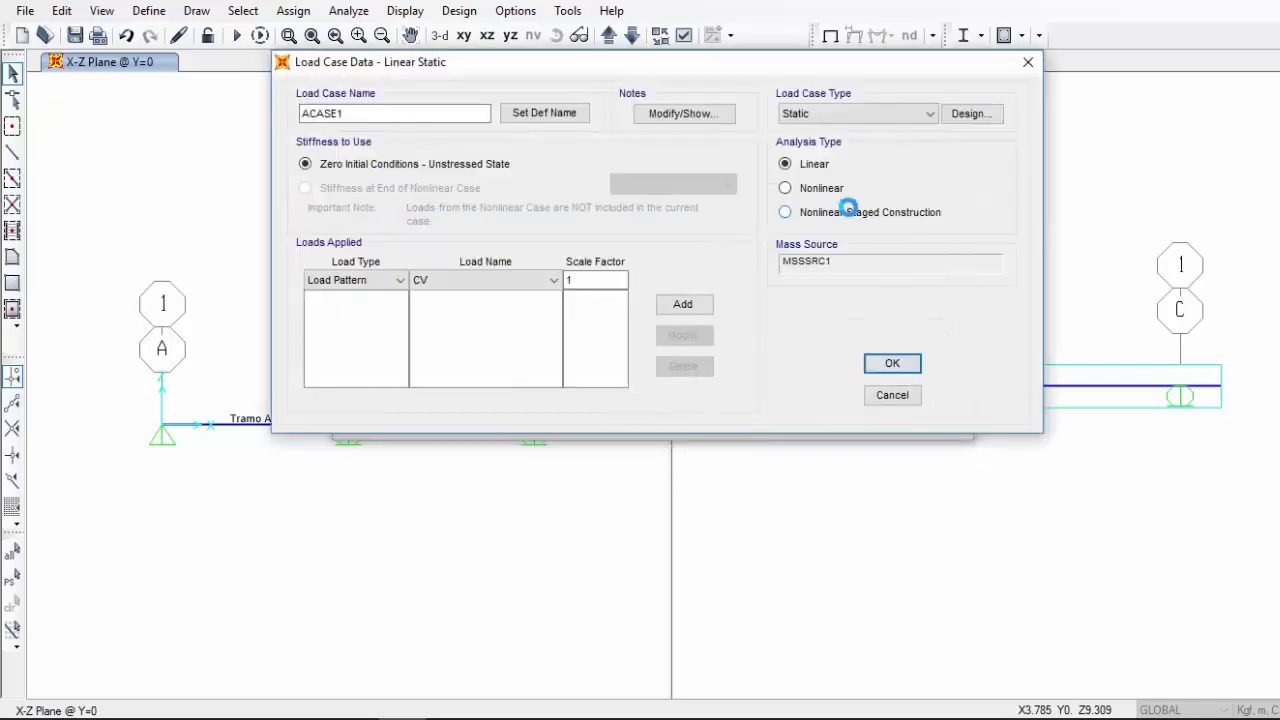
{"action": "double_click", "coordinate": [430, 111]}
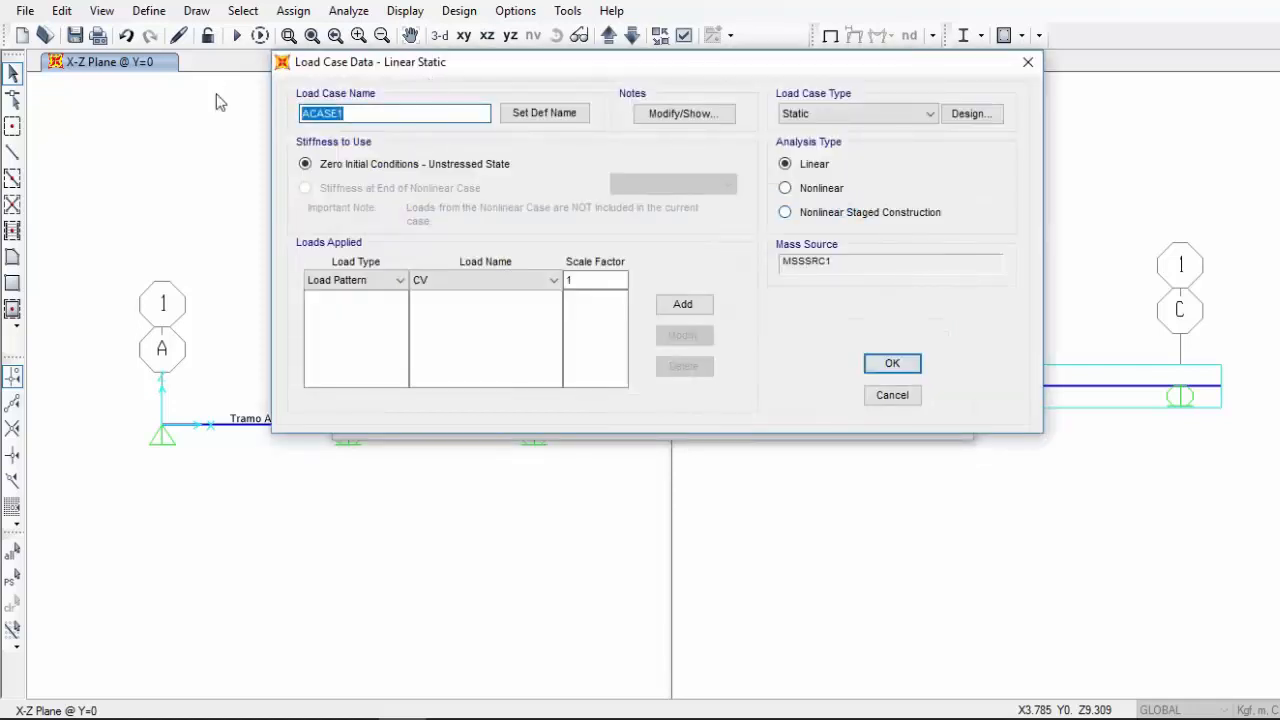
{"action": "key", "text": "BackSpace"}
{"action": "type", "text": "CP"}
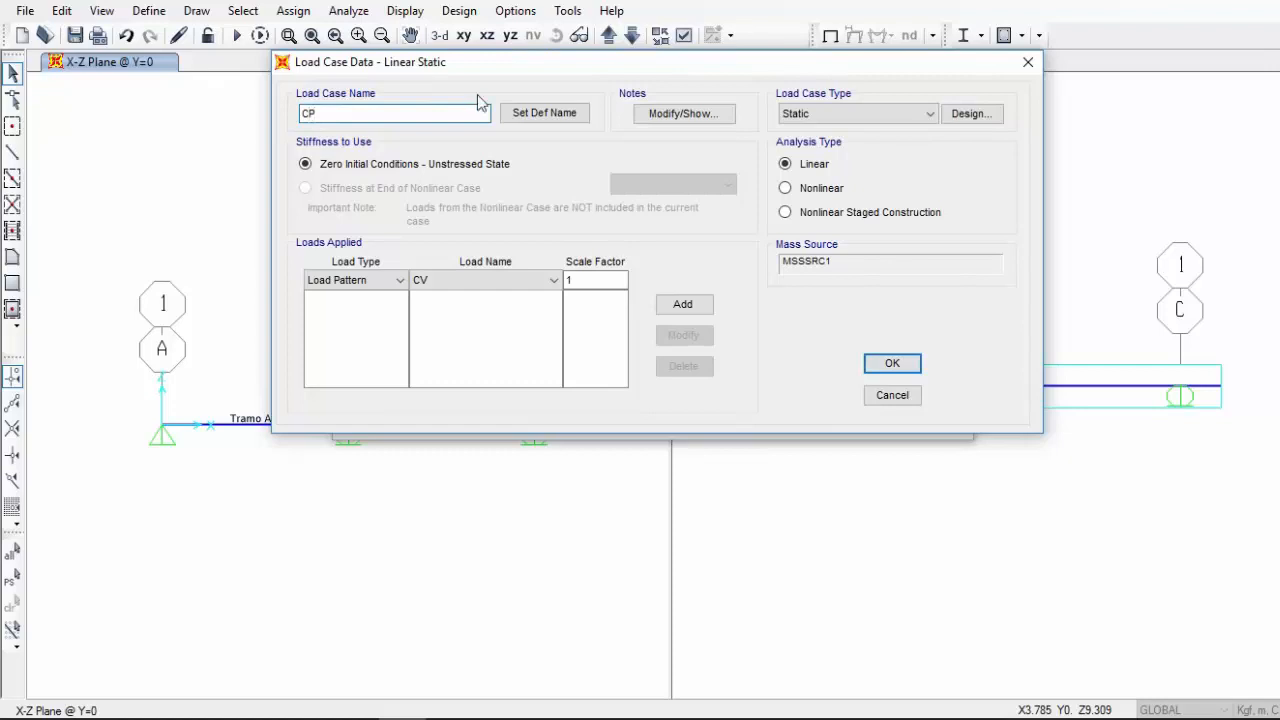
{"action": "left_click", "coordinate": [841, 116]}
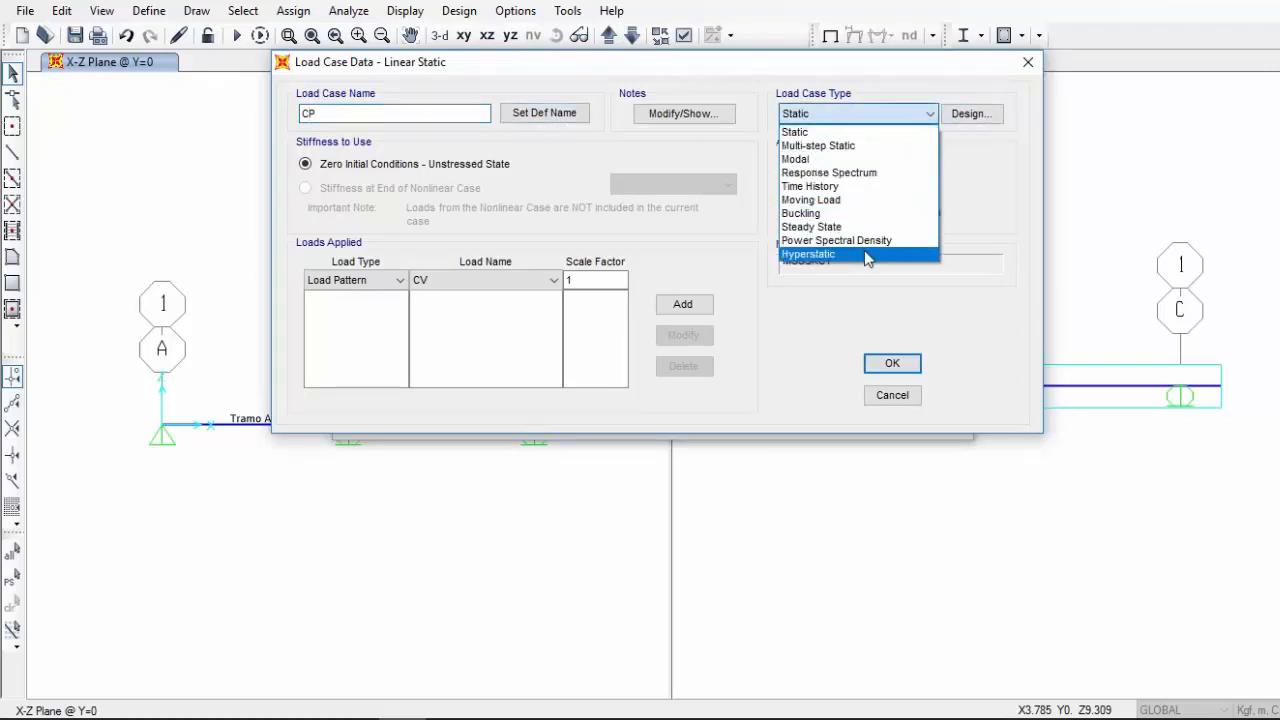
{"action": "left_click", "coordinate": [899, 131]}
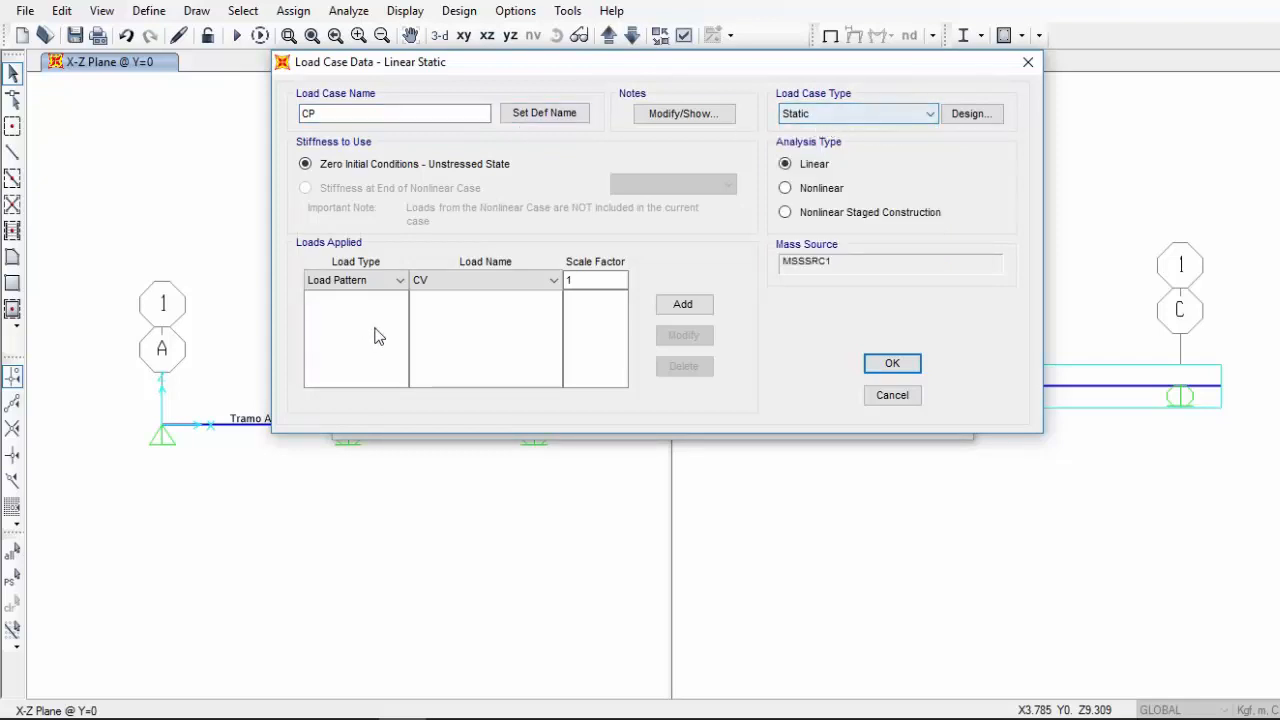
Apply load patterns PP and SCP to the CP case with scale factor 1 each, and accept the load cases
{"action": "left_click", "coordinate": [460, 284]}
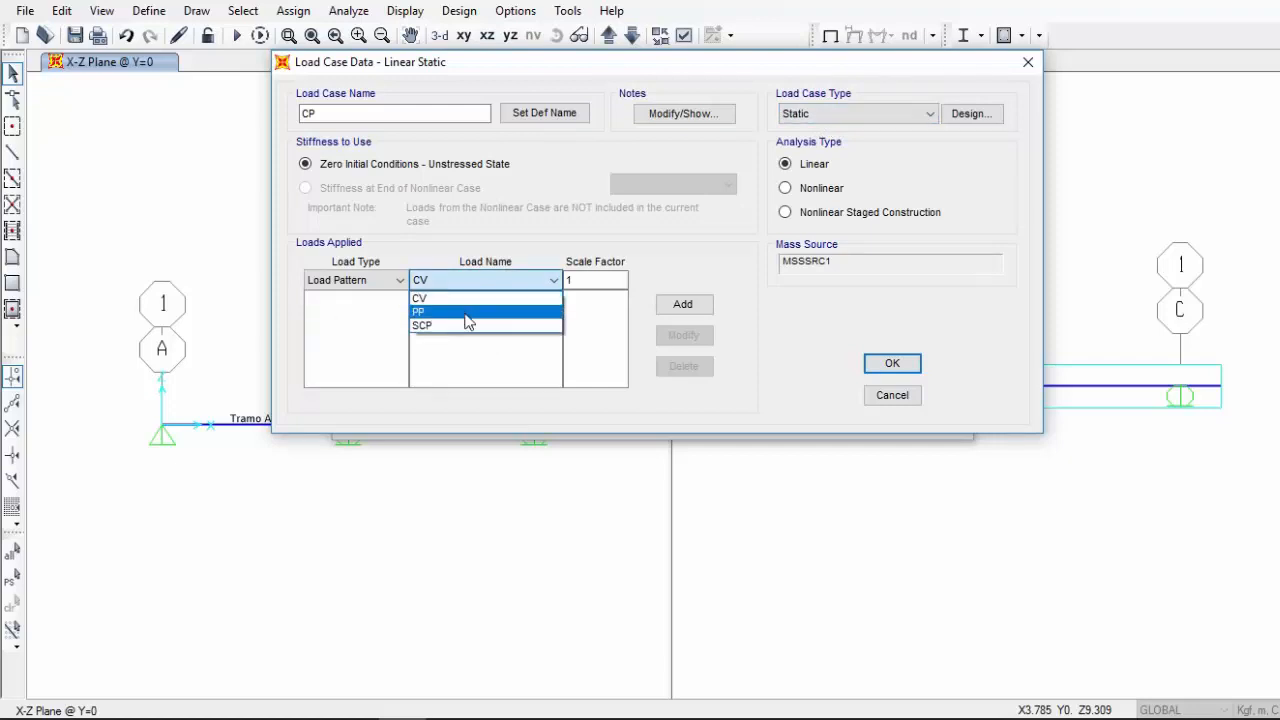
{"action": "left_click", "coordinate": [466, 314]}
{"action": "left_click", "coordinate": [682, 304]}
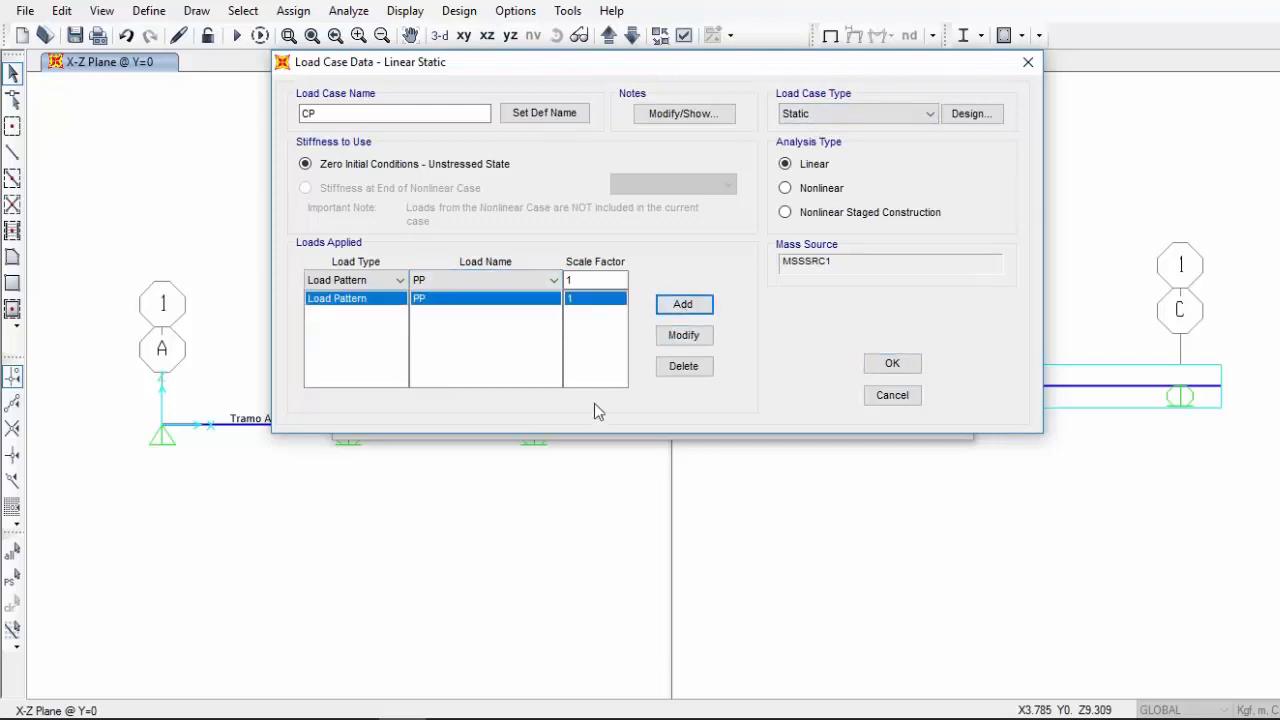
{"action": "left_click", "coordinate": [507, 277]}
{"action": "left_click", "coordinate": [500, 326]}
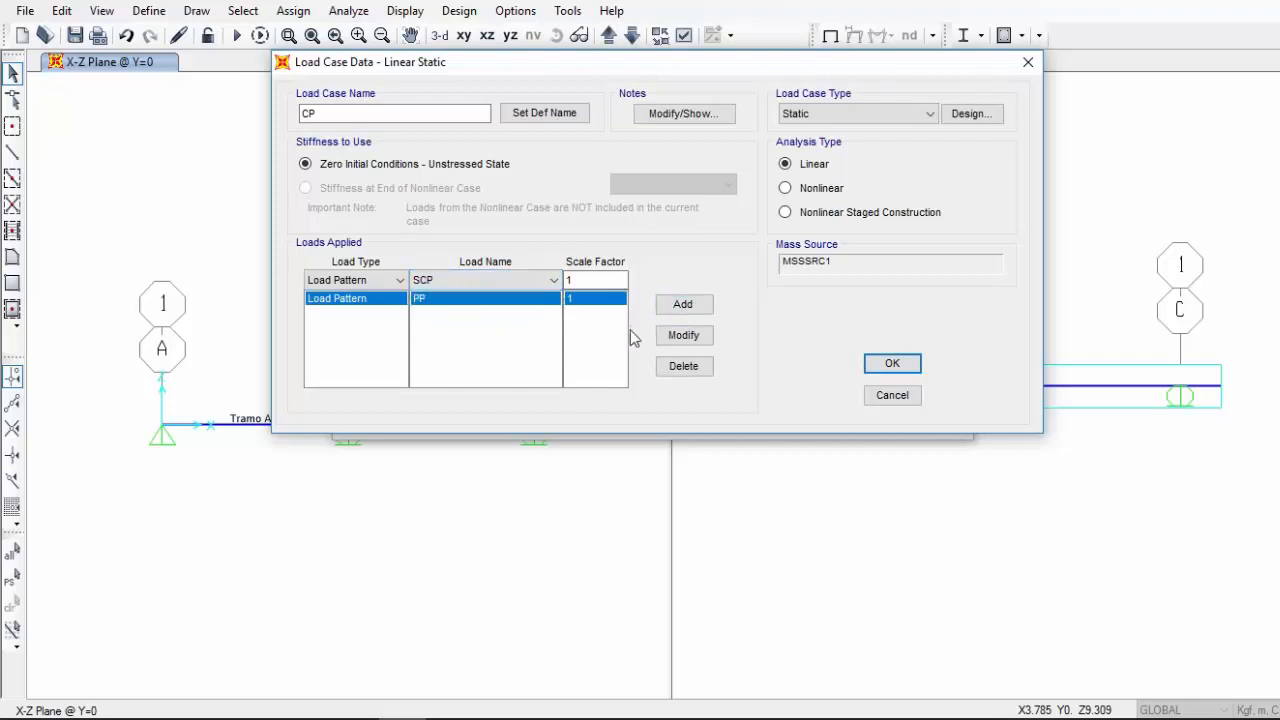
{"action": "left_click", "coordinate": [668, 310]}
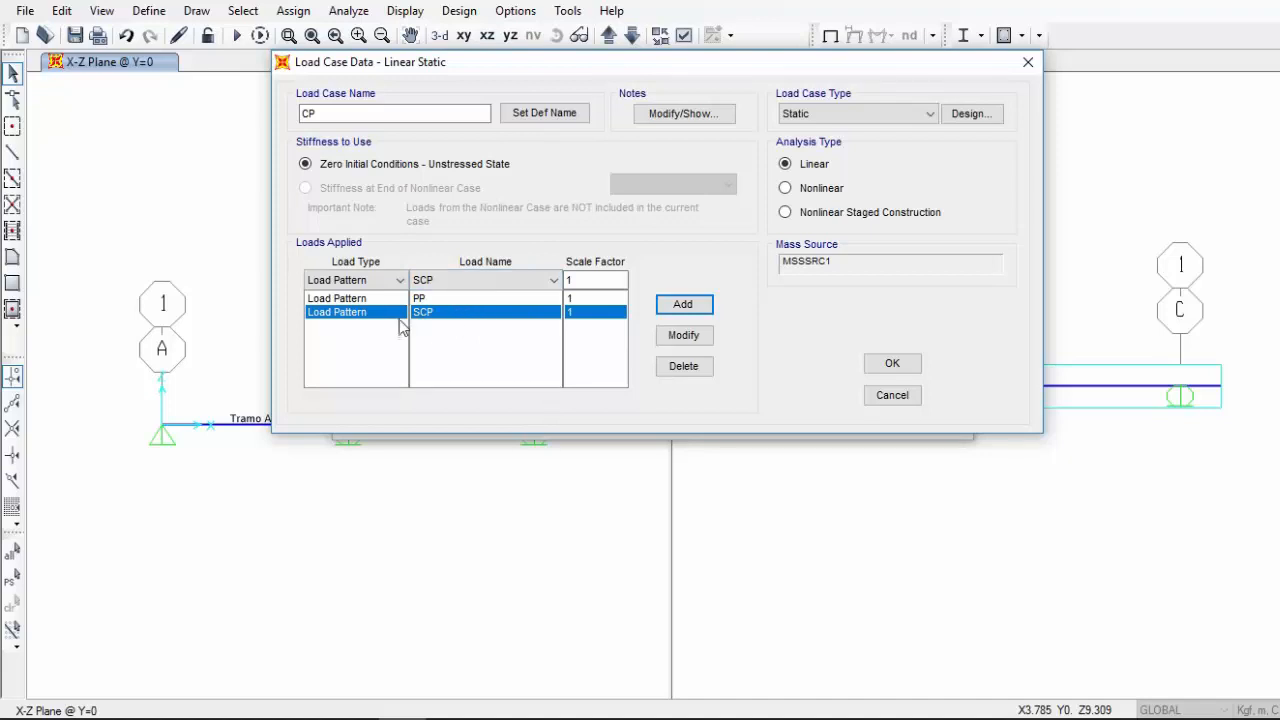
{"action": "double_click", "coordinate": [310, 113]}
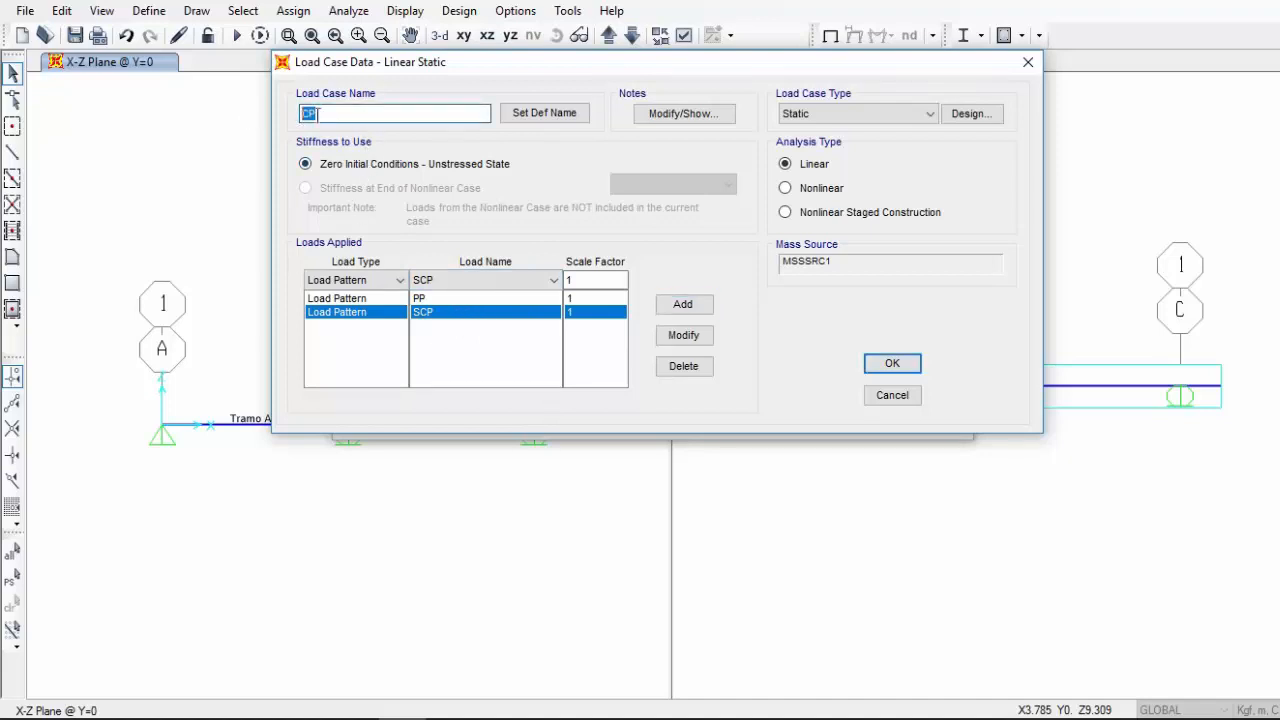
{"action": "left_click", "coordinate": [890, 366]}
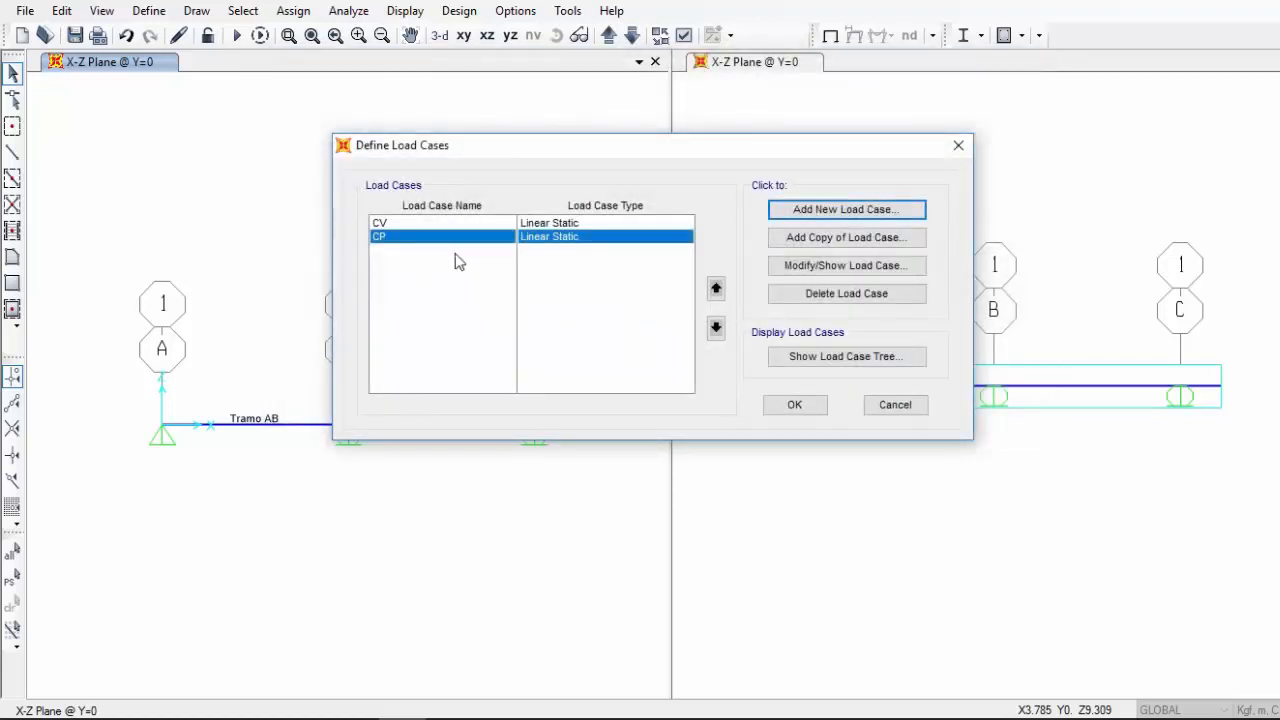
{"action": "left_click", "coordinate": [776, 404]}
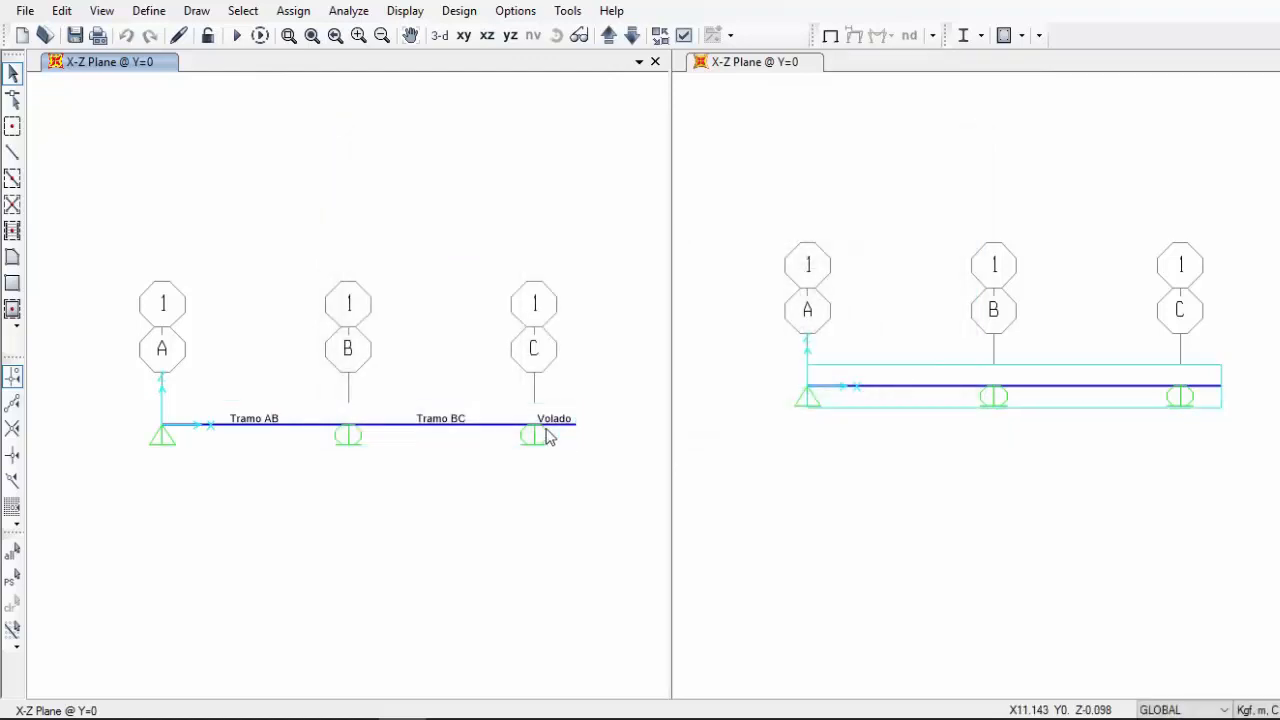
Start a new load combination and name it 1.2CP+1.6CV
{"action": "left_click", "coordinate": [148, 11]}
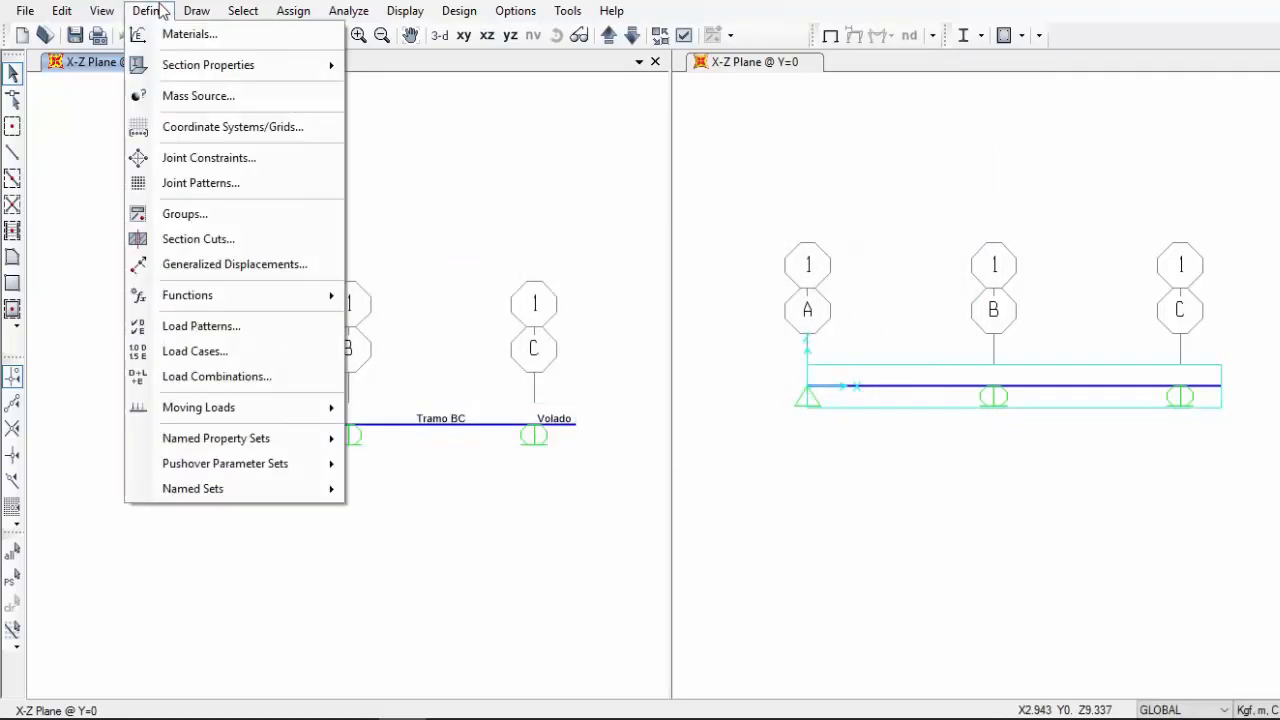
{"action": "left_click", "coordinate": [264, 380]}
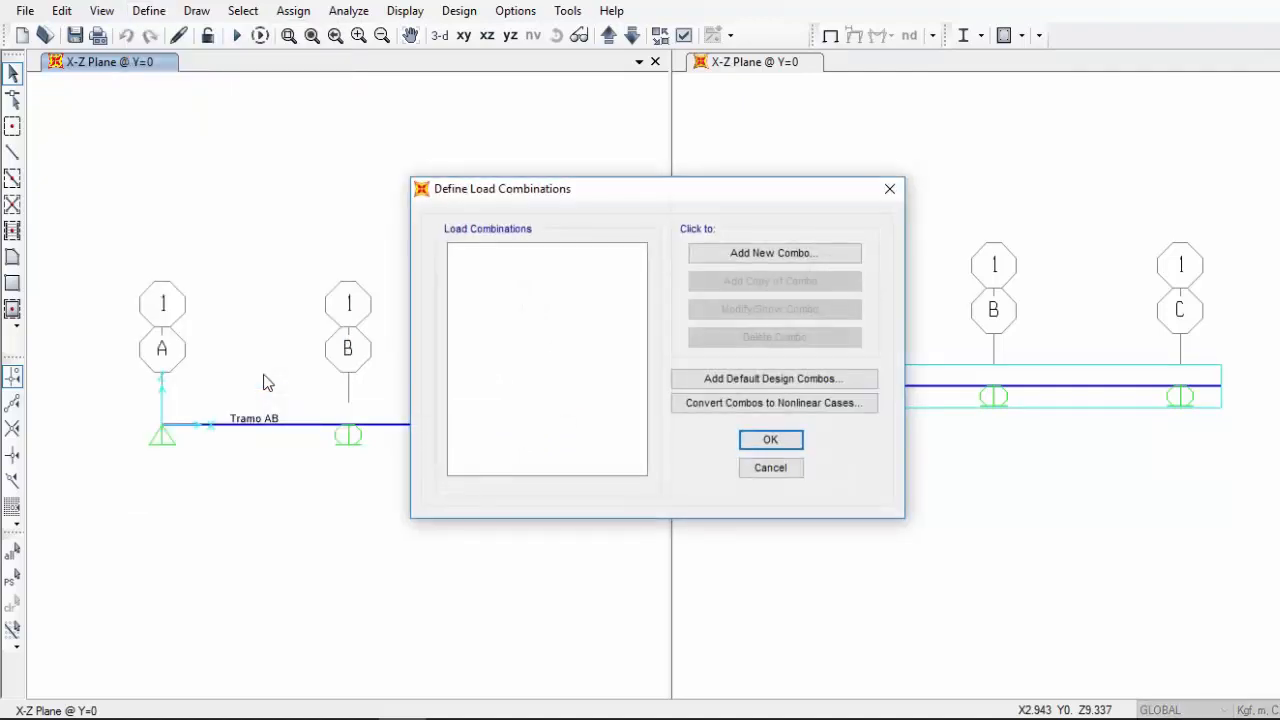
{"action": "left_click", "coordinate": [822, 257]}
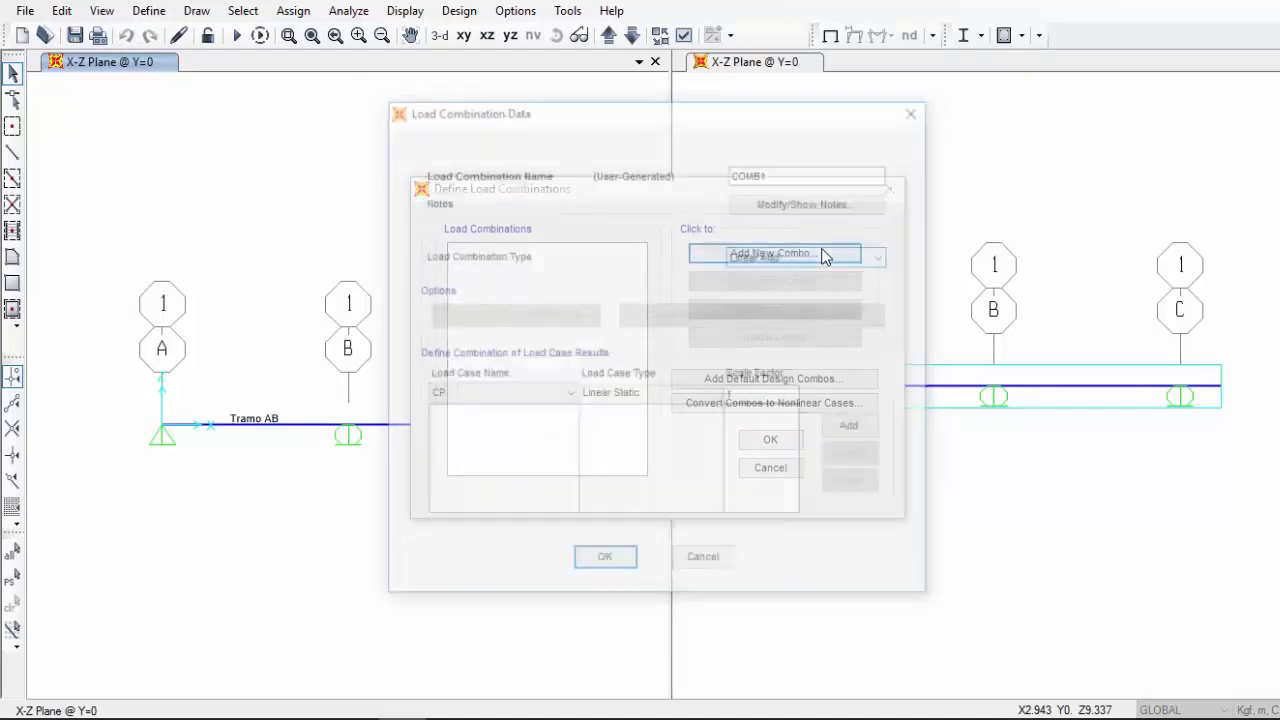
{"action": "double_click", "coordinate": [795, 172]}
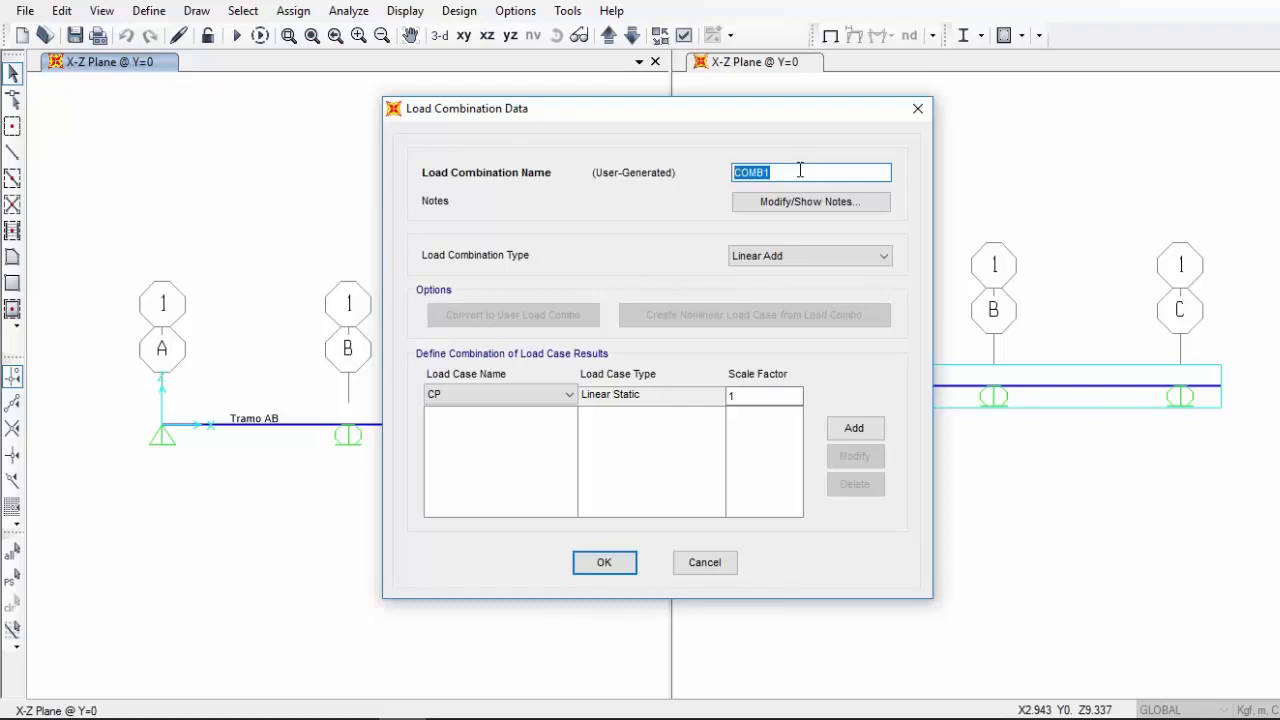
{"action": "type", "text": "1.2CP+1.6CV"}
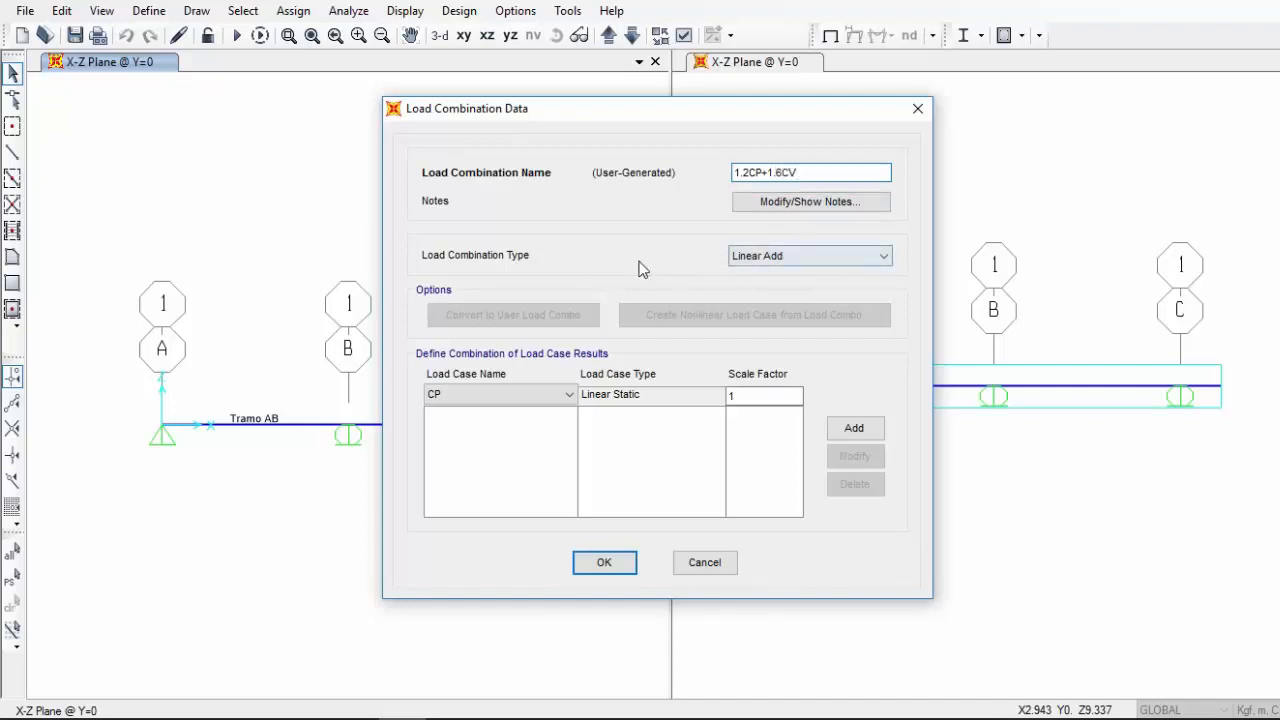
Keep the combination type as Linear Add and add load case CP with scale factor 1.2
{"action": "left_click", "coordinate": [790, 258]}
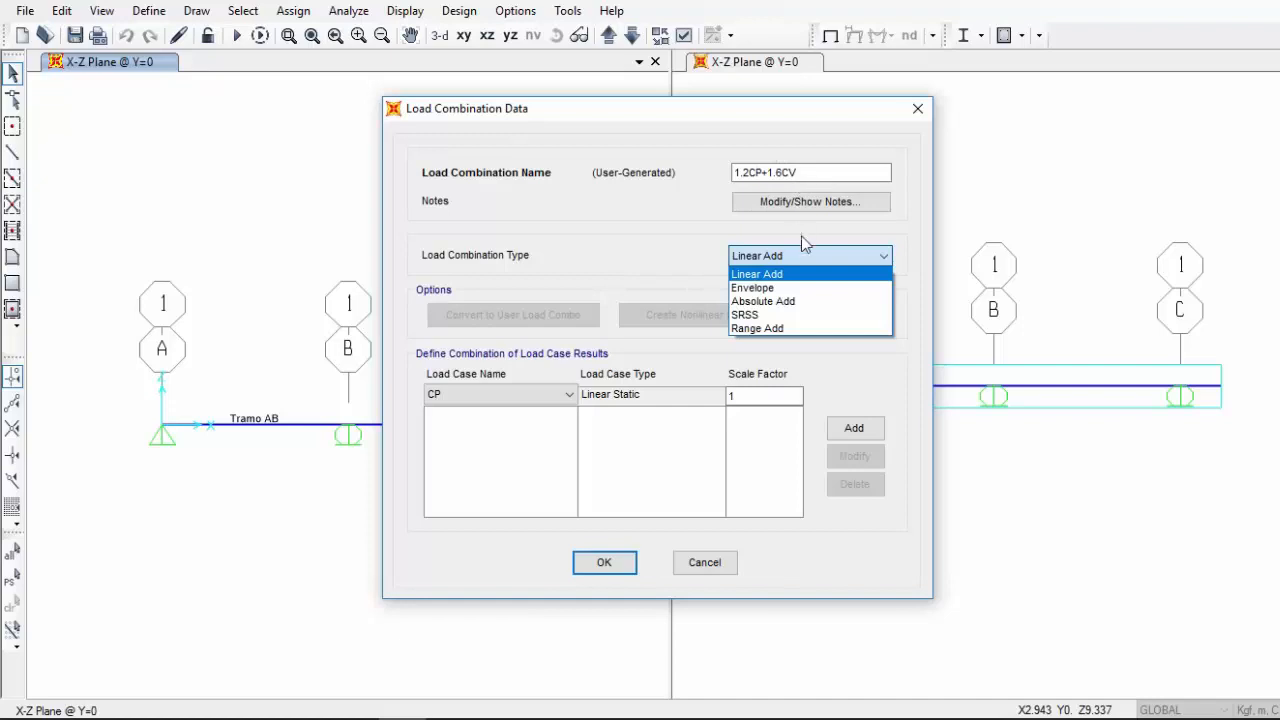
{"action": "left_click", "coordinate": [880, 258]}
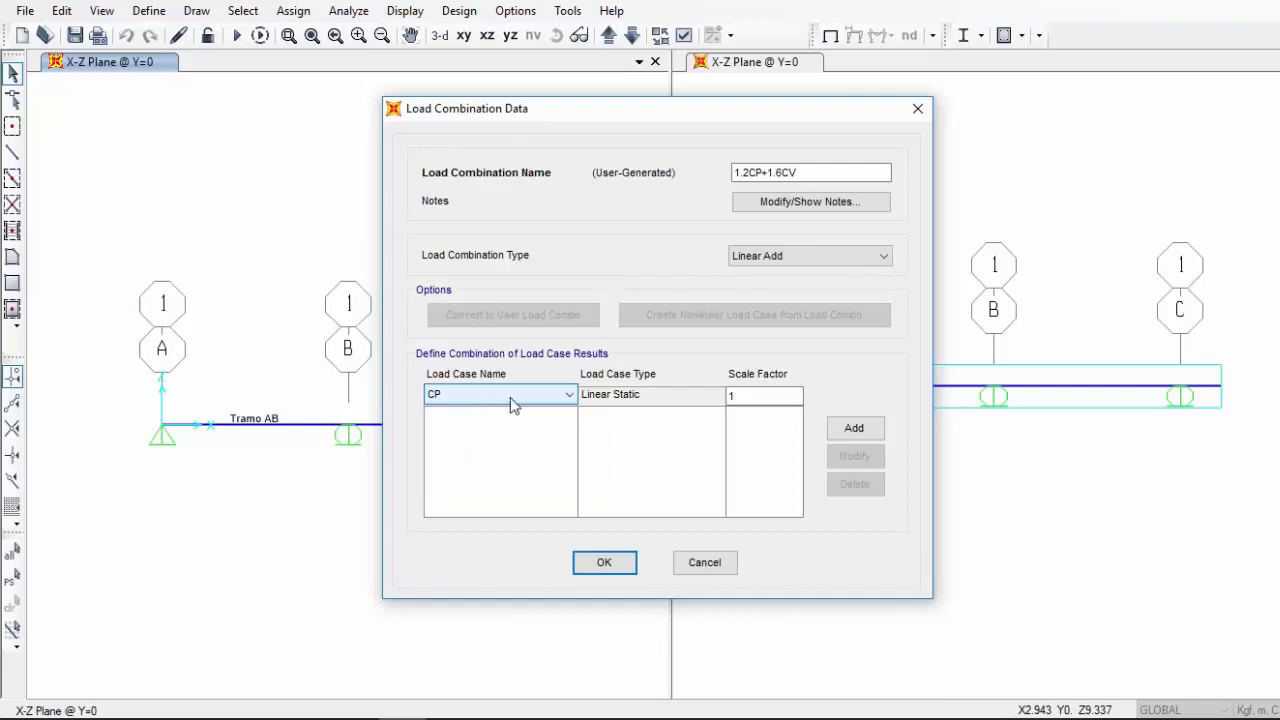
{"action": "left_click", "coordinate": [732, 396]}
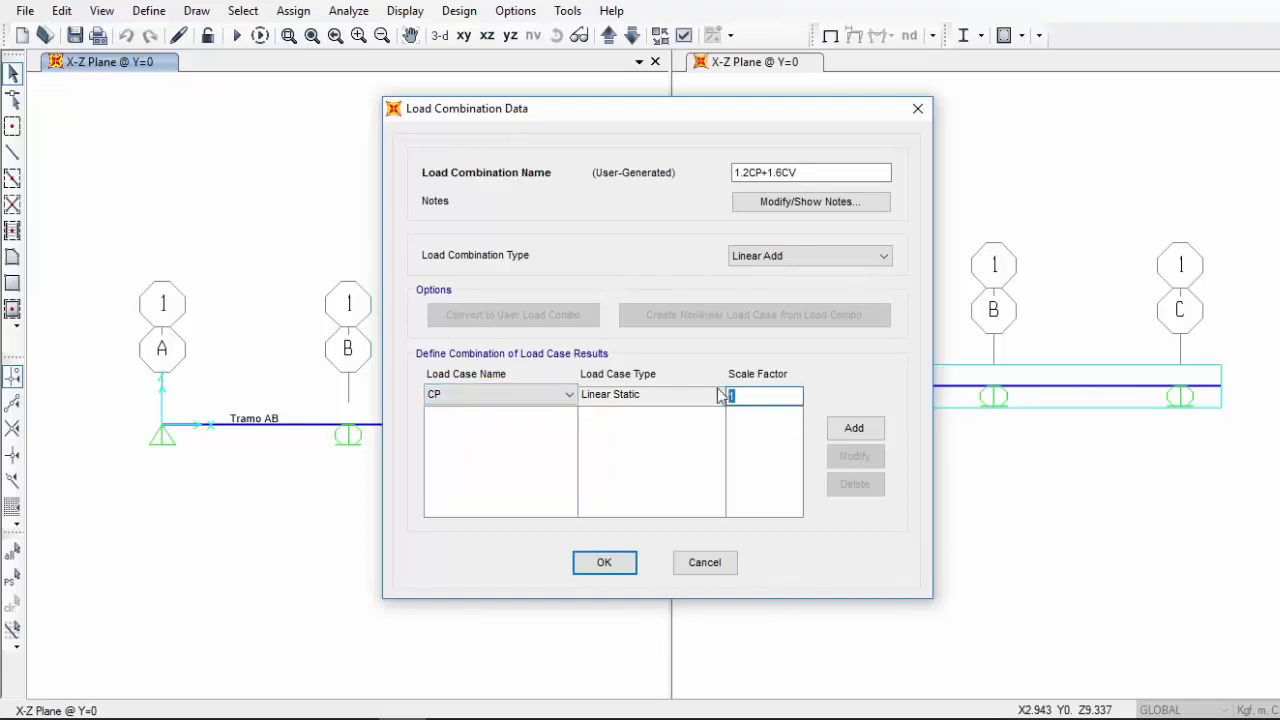
{"action": "type", "text": "1.2"}
{"action": "left_click", "coordinate": [838, 436]}
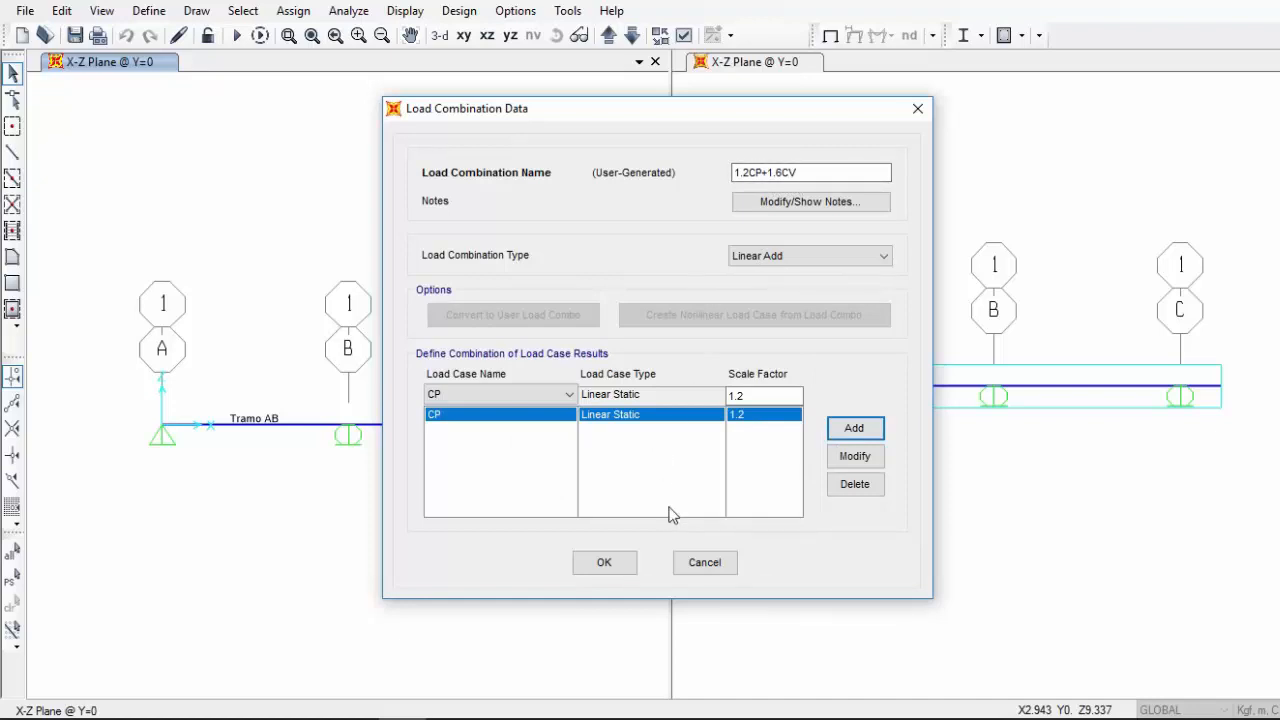
Add load case CV with scale factor 1.6 to the combination and accept the load combination definitions
{"action": "left_click", "coordinate": [557, 396]}
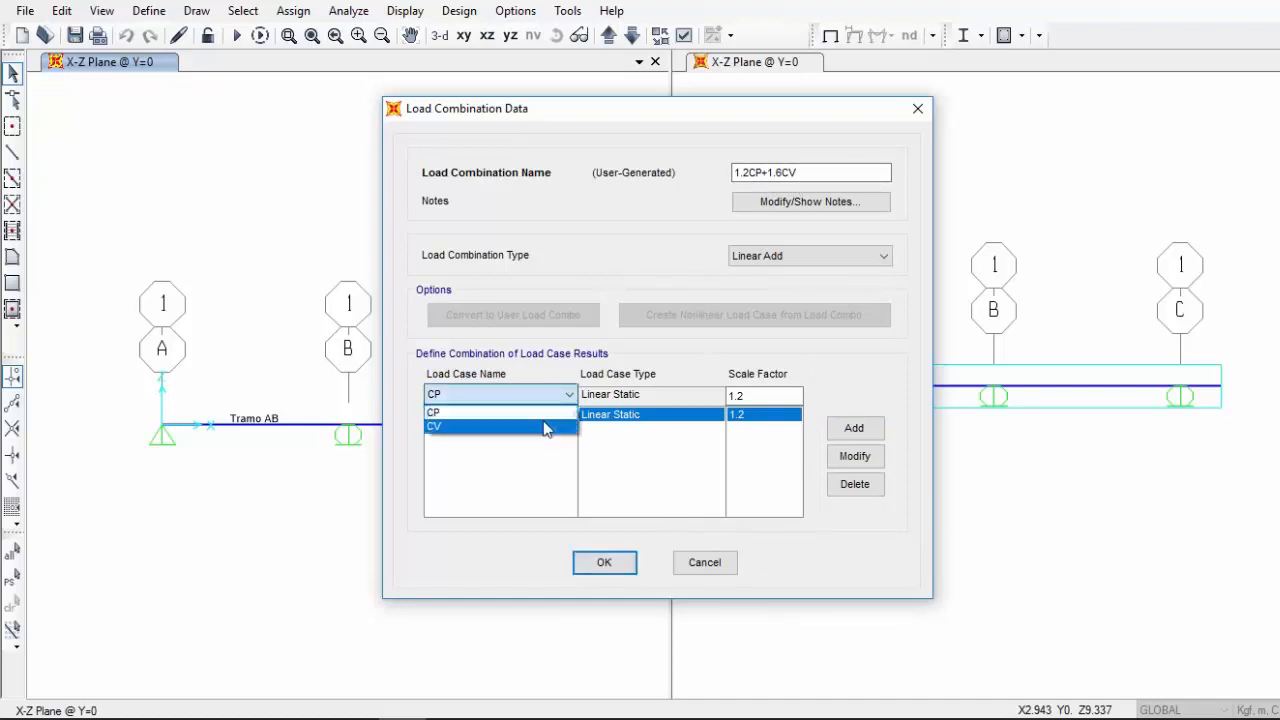
{"action": "left_click", "coordinate": [545, 427]}
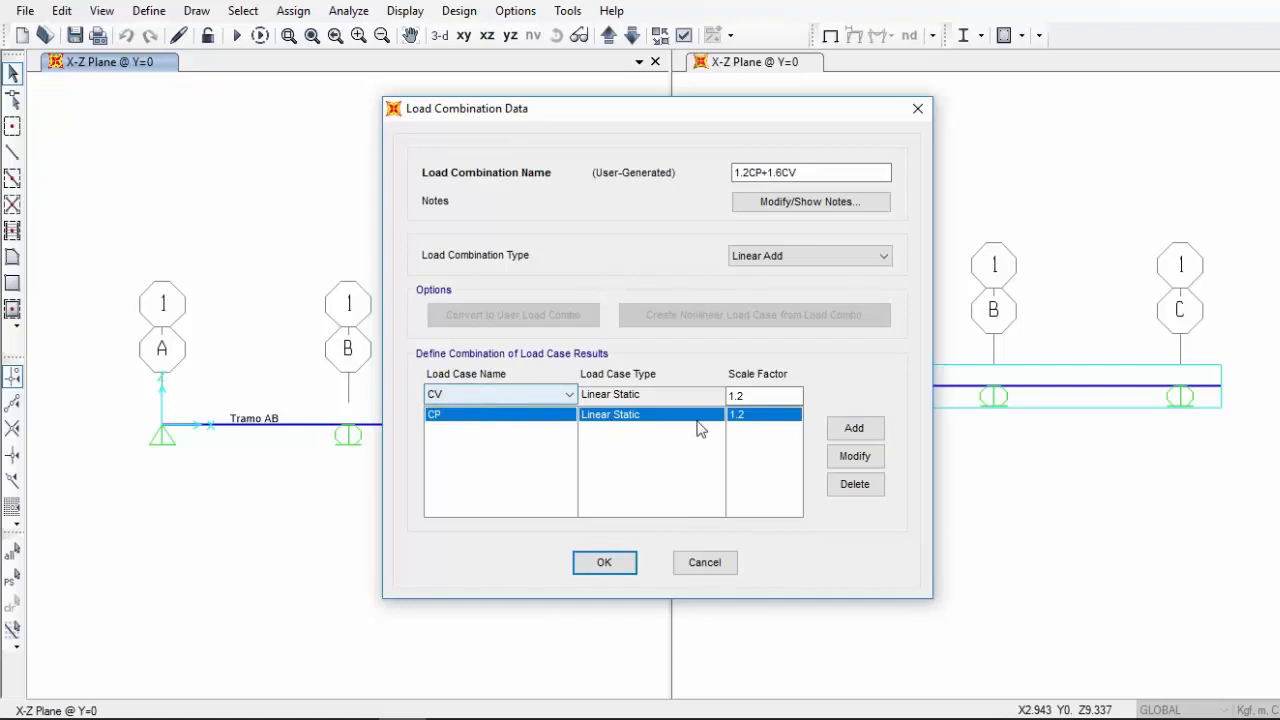
{"action": "left_click_drag", "start_coordinate": [760, 395], "coordinate": [731, 396]}
{"action": "type", "text": "1.6"}
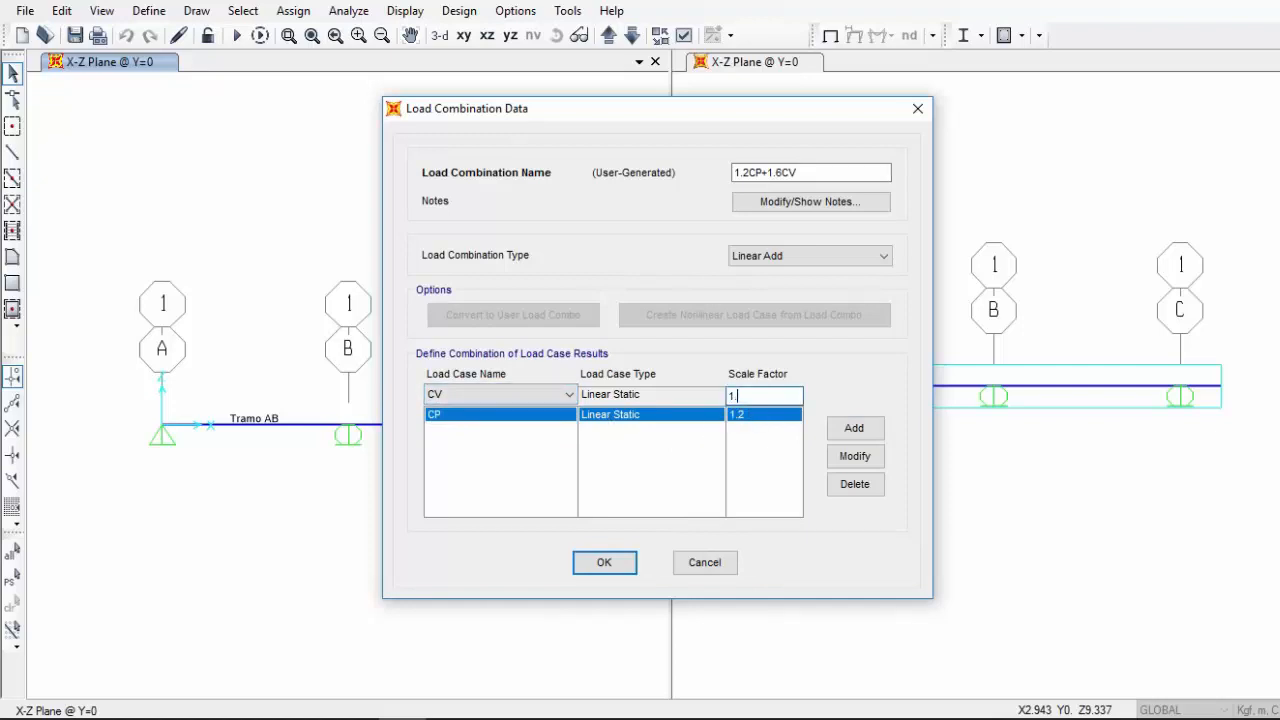
{"action": "left_click", "coordinate": [850, 436]}
{"action": "left_click", "coordinate": [612, 562]}
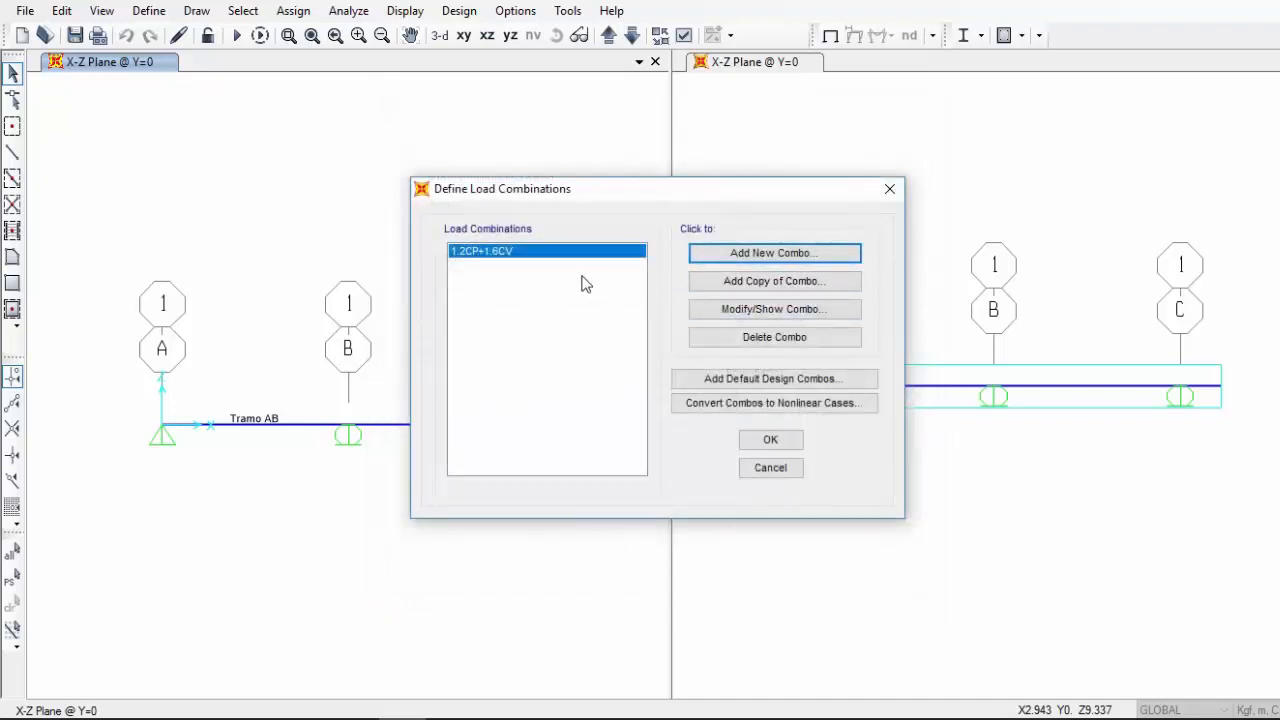
{"action": "left_click", "coordinate": [773, 440]}
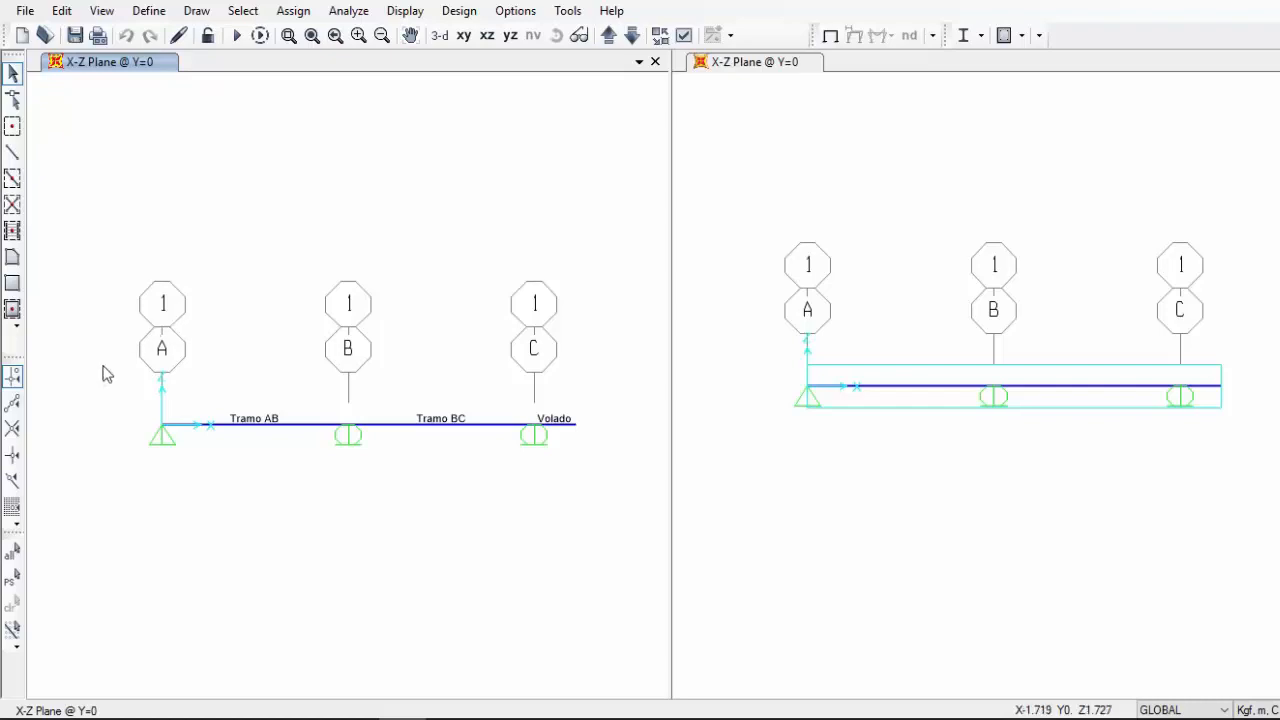
Assign a uniform distributed gravity load of 190 kgf/m in load pattern SCP to all three beam frames
{"action": "left_click_drag", "start_coordinate": [103, 367], "coordinate": [630, 500]}
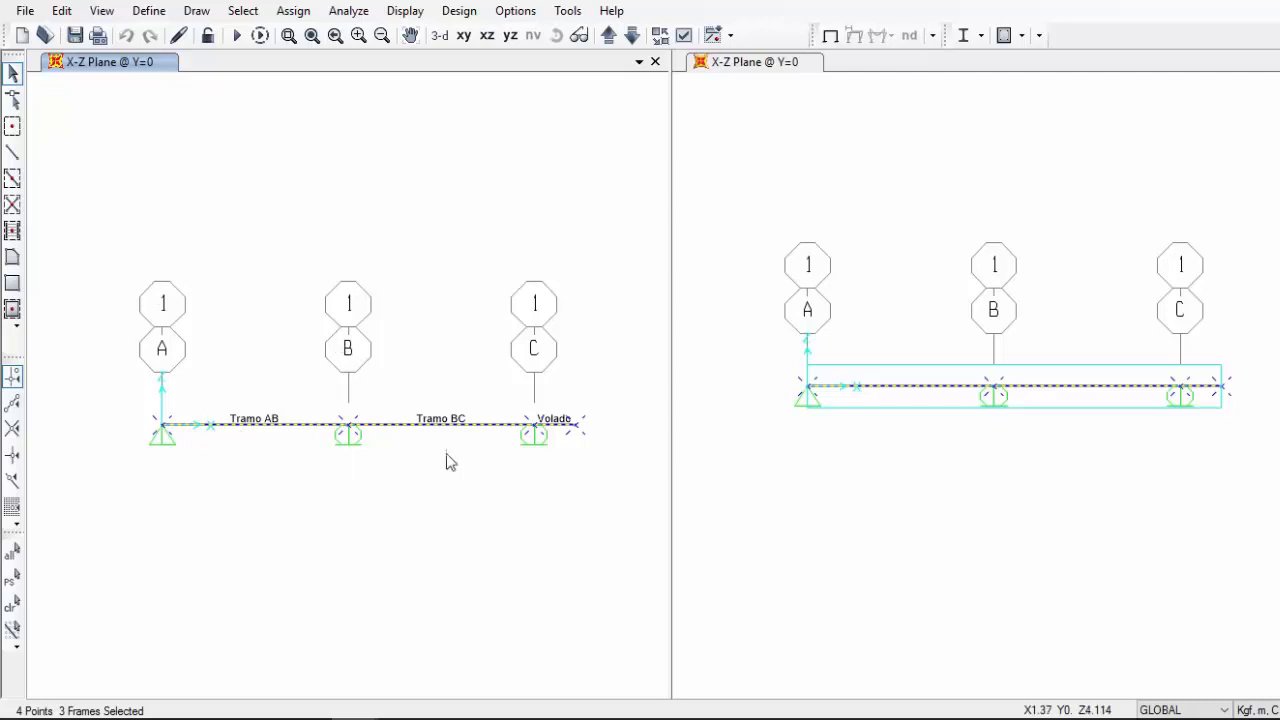
{"action": "left_click", "coordinate": [291, 11]}
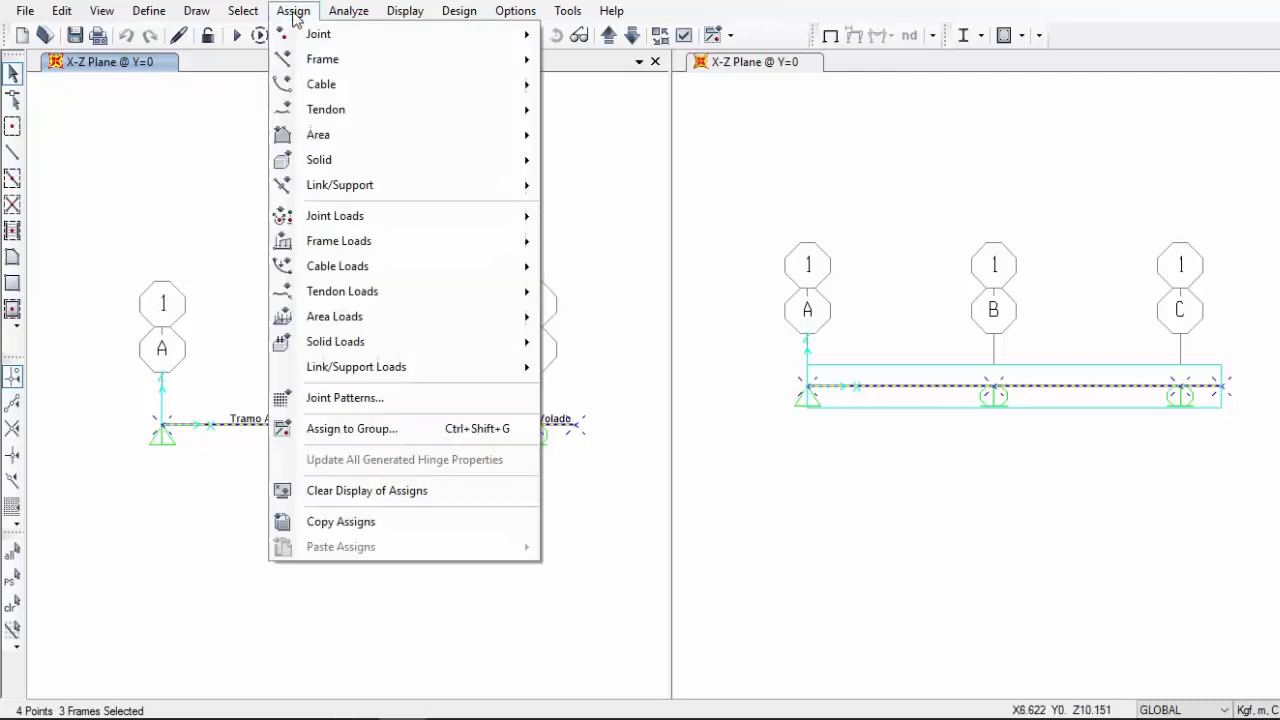
{"action": "mouse_move", "coordinate": [414, 243]}
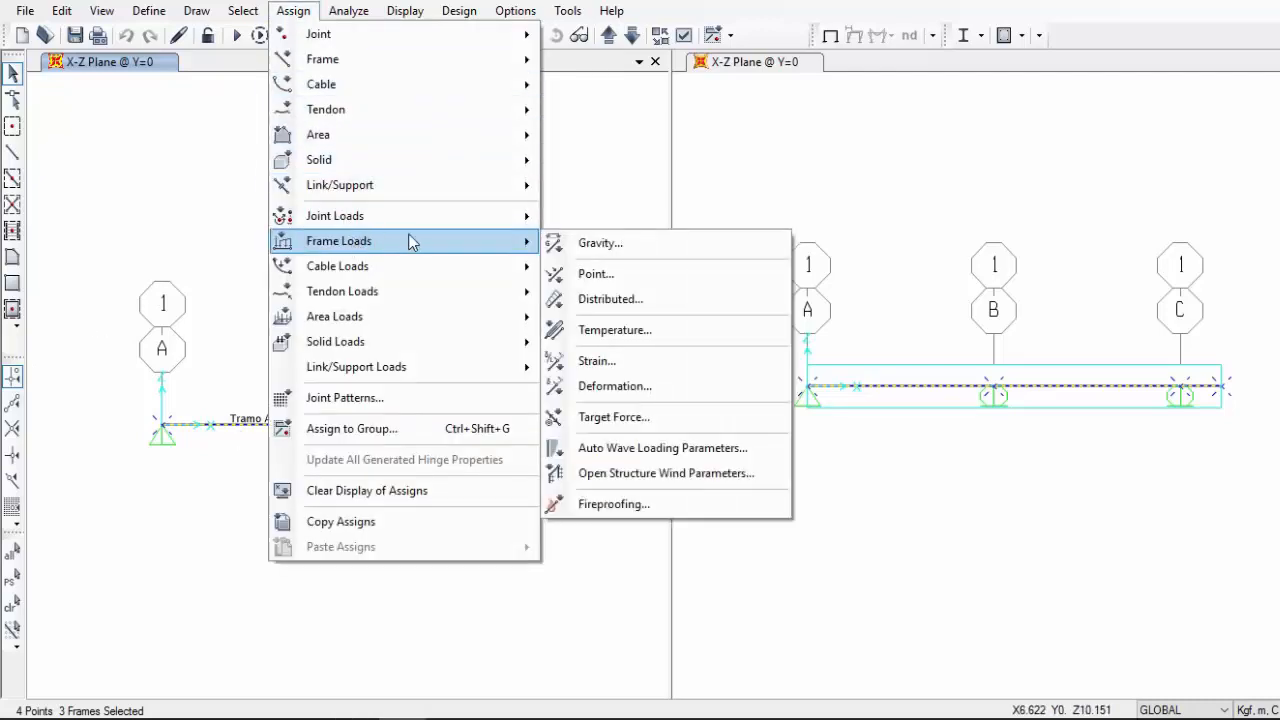
{"action": "left_click", "coordinate": [657, 298]}
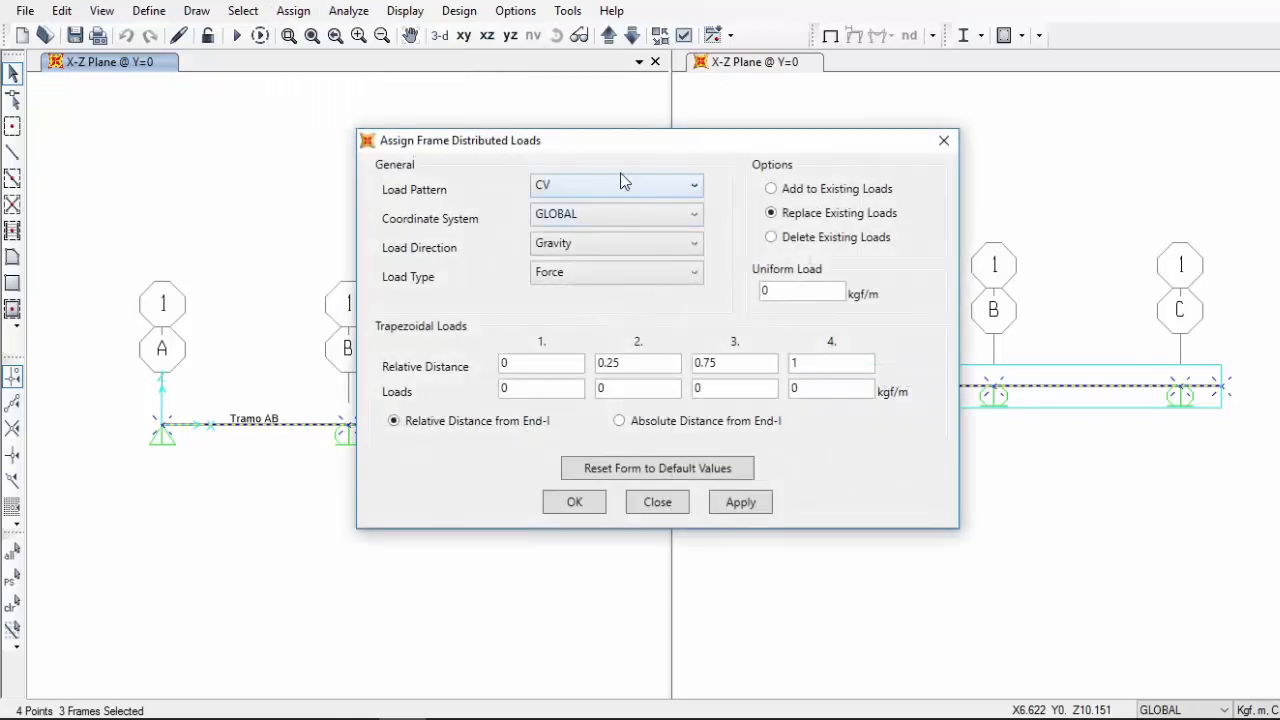
{"action": "left_click_drag", "start_coordinate": [582, 142], "coordinate": [676, 0]}
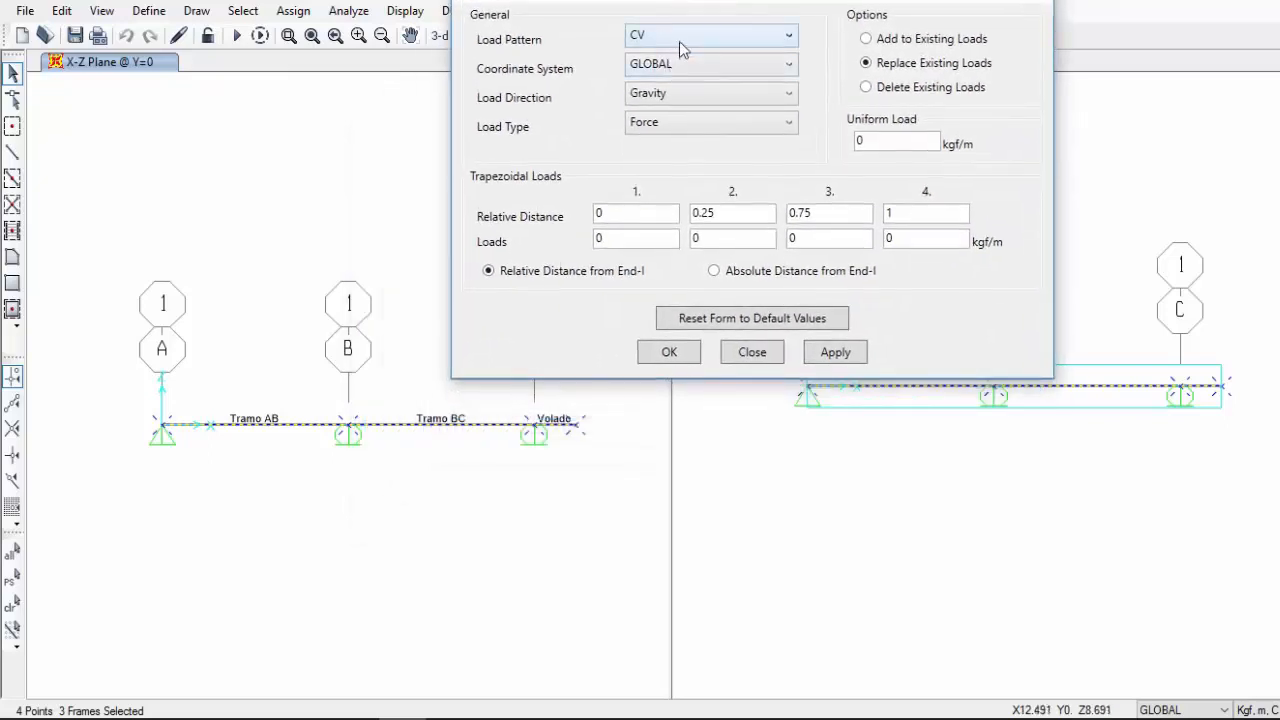
{"action": "left_click", "coordinate": [679, 41]}
{"action": "left_click", "coordinate": [690, 97]}
{"action": "left_click", "coordinate": [886, 143]}
{"action": "left_click_drag", "start_coordinate": [886, 143], "coordinate": [858, 146]}
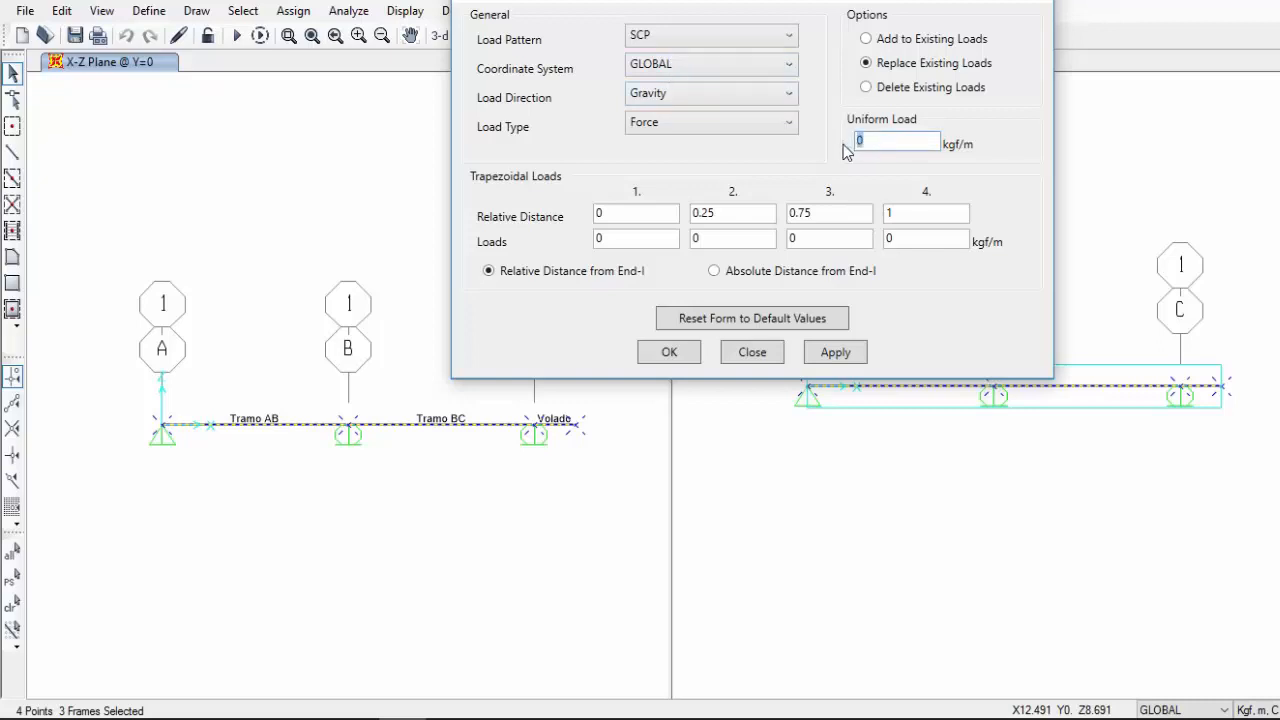
{"action": "type", "text": "190"}
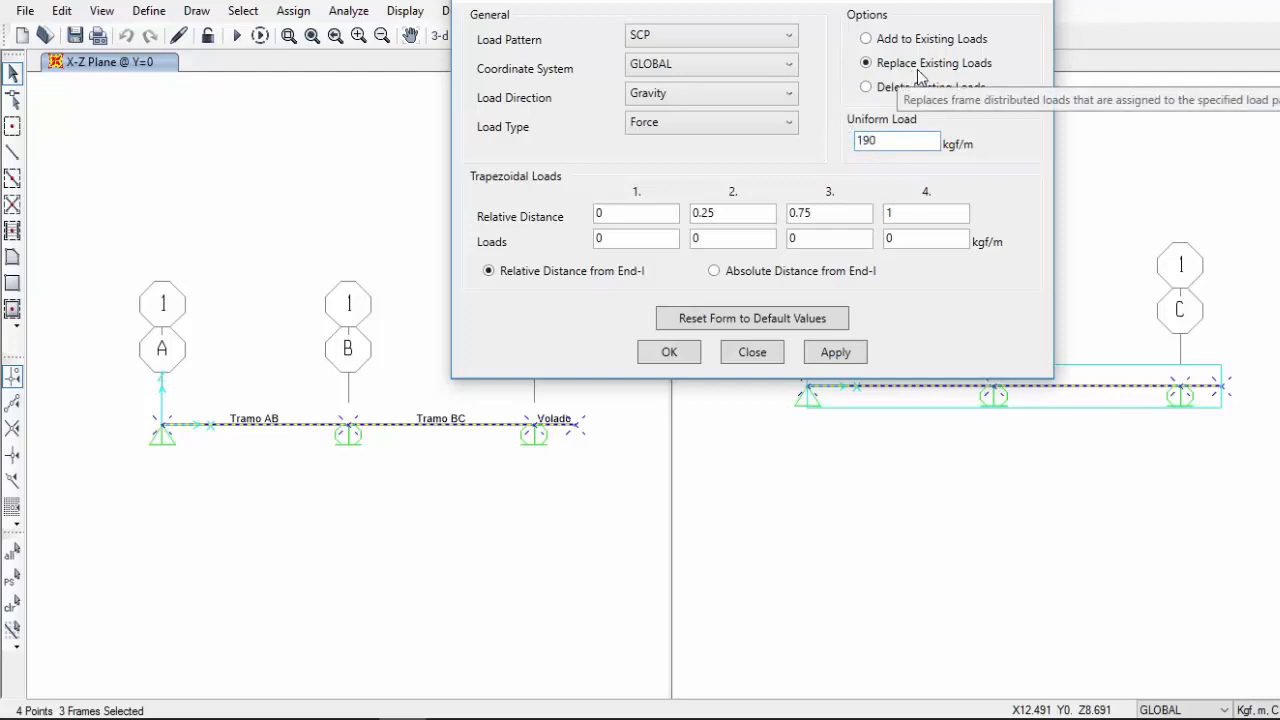
{"action": "left_click", "coordinate": [835, 352]}
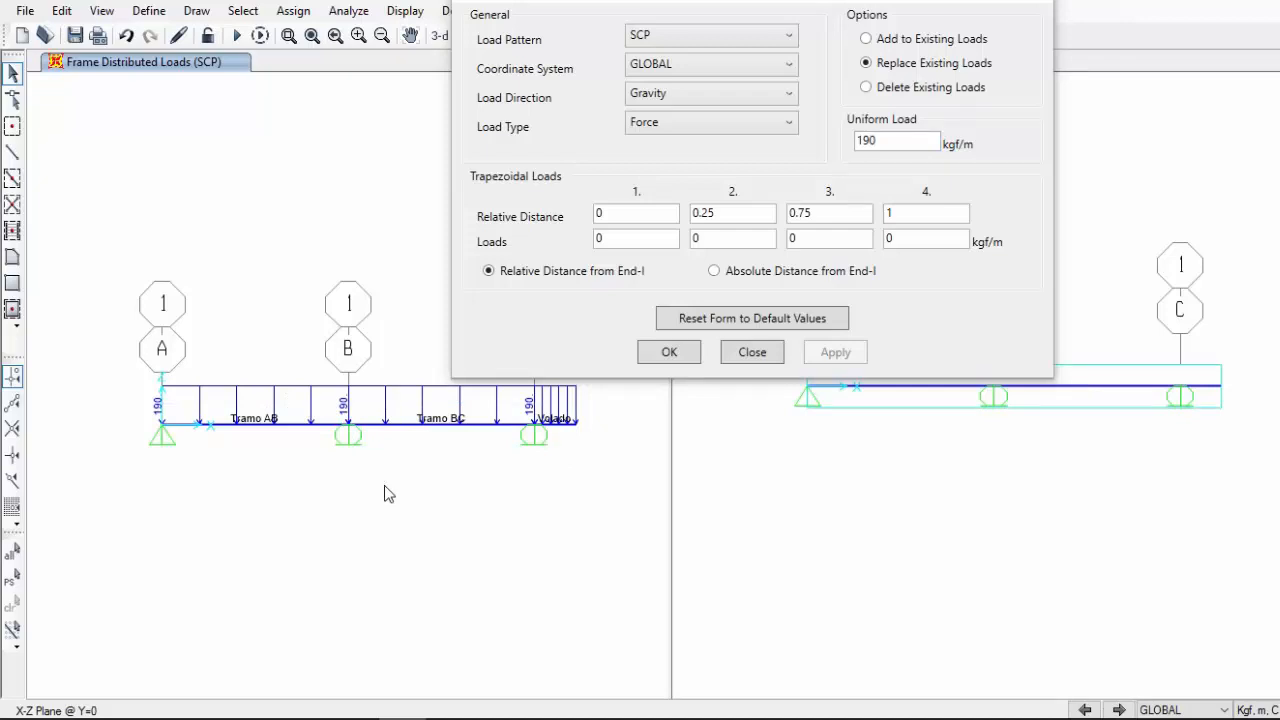
Assign a uniform distributed gravity load of 87.5 kgf/m in load pattern CV to all three beam frames and finish load assignment
{"action": "left_click", "coordinate": [766, 38]}
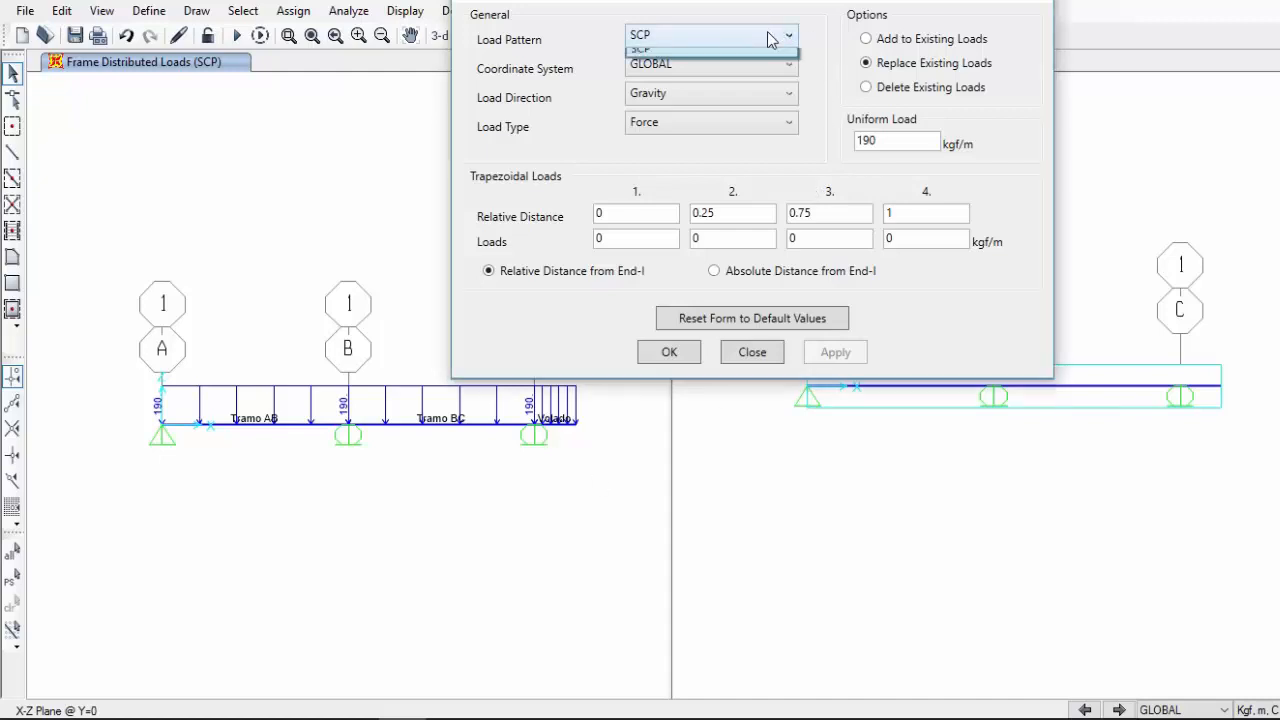
{"action": "left_click", "coordinate": [741, 63]}
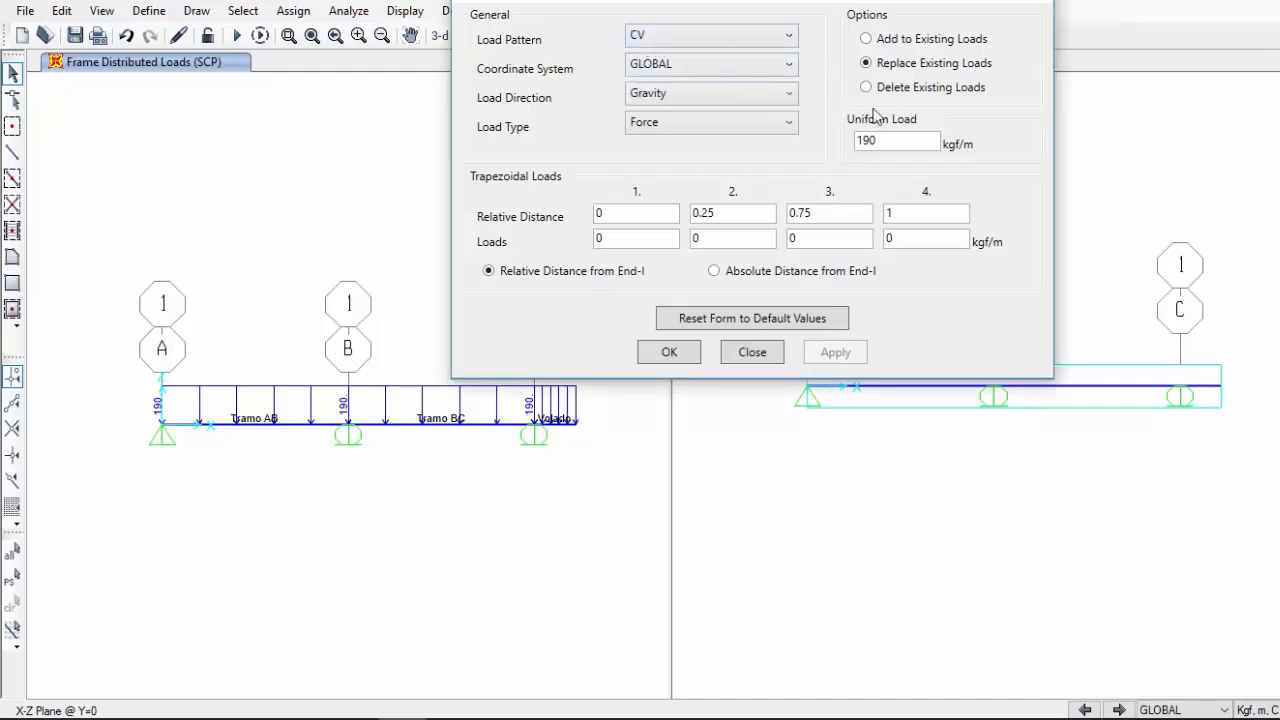
{"action": "left_click_drag", "start_coordinate": [897, 141], "coordinate": [855, 142]}
{"action": "type", "text": "87.5"}
{"action": "left_click", "coordinate": [915, 213]}
{"action": "left_click_drag", "start_coordinate": [121, 405], "coordinate": [615, 465]}
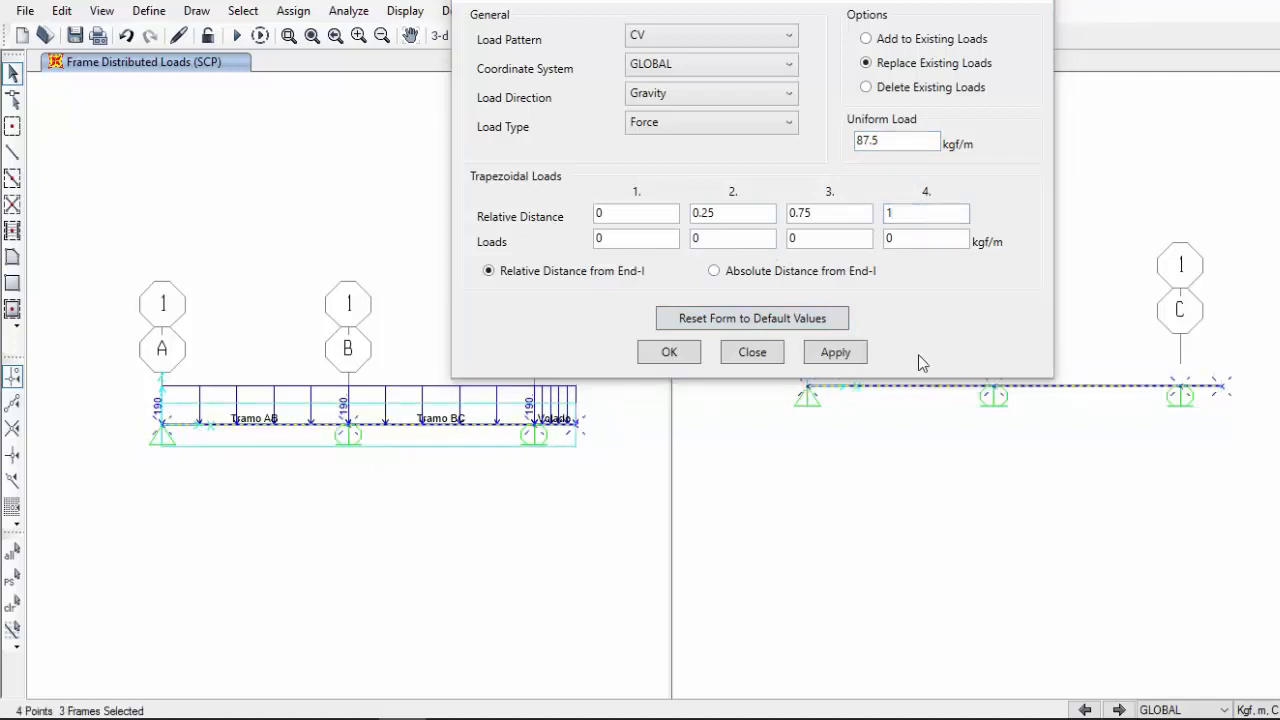
{"action": "left_click", "coordinate": [843, 364]}
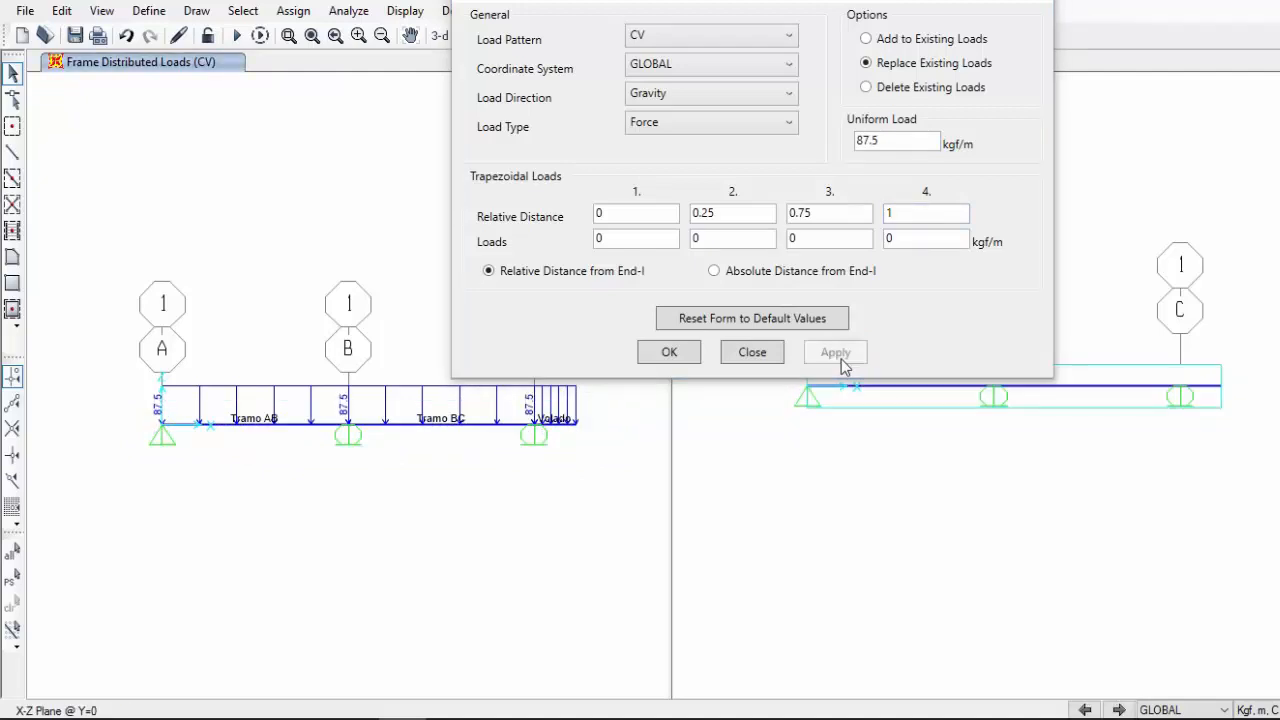
{"action": "left_click", "coordinate": [750, 354]}
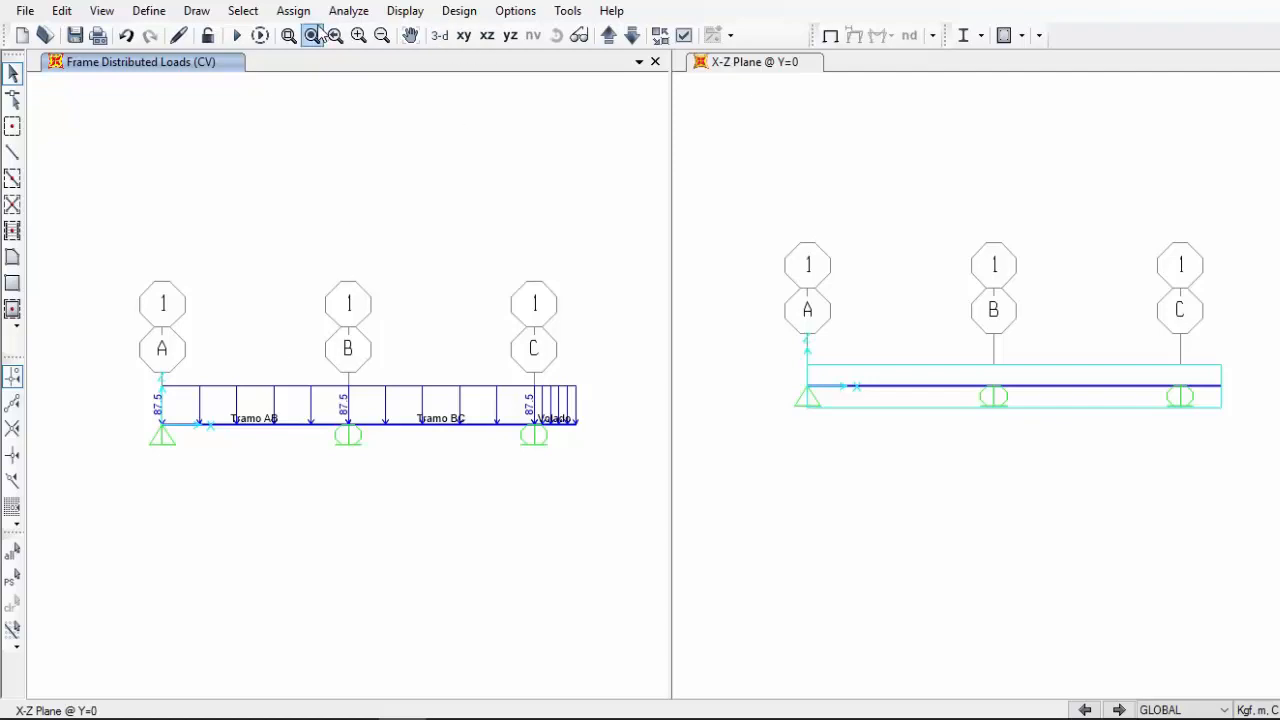
Set the analysis options to the Plane Frame degrees of freedom in the XZ plane
{"action": "left_click", "coordinate": [348, 11]}
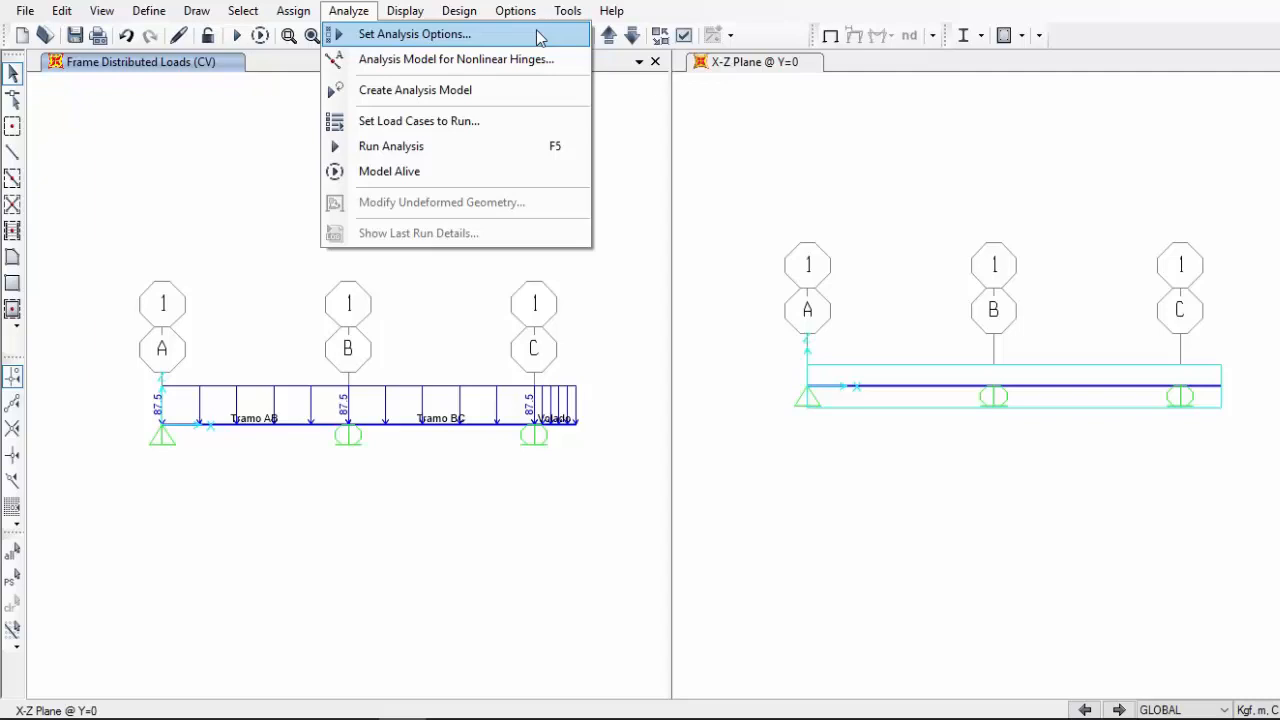
{"action": "left_click", "coordinate": [414, 34]}
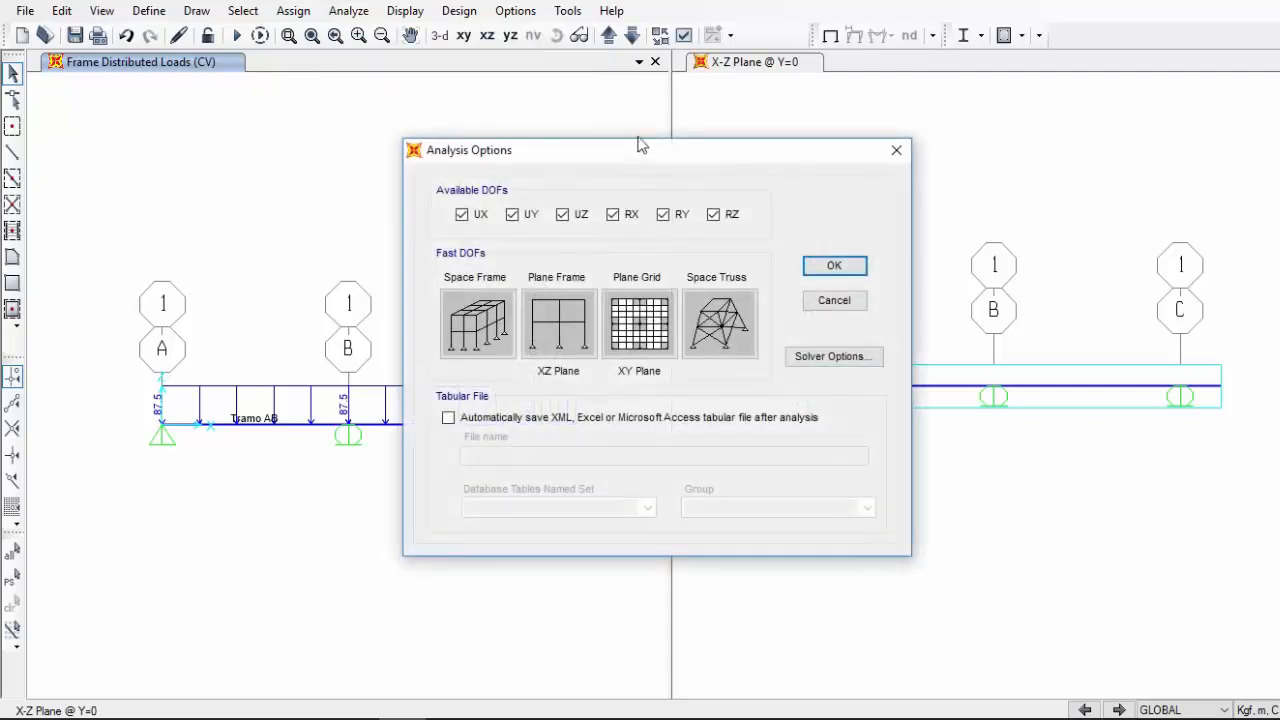
{"action": "left_click_drag", "start_coordinate": [640, 145], "coordinate": [683, 54]}
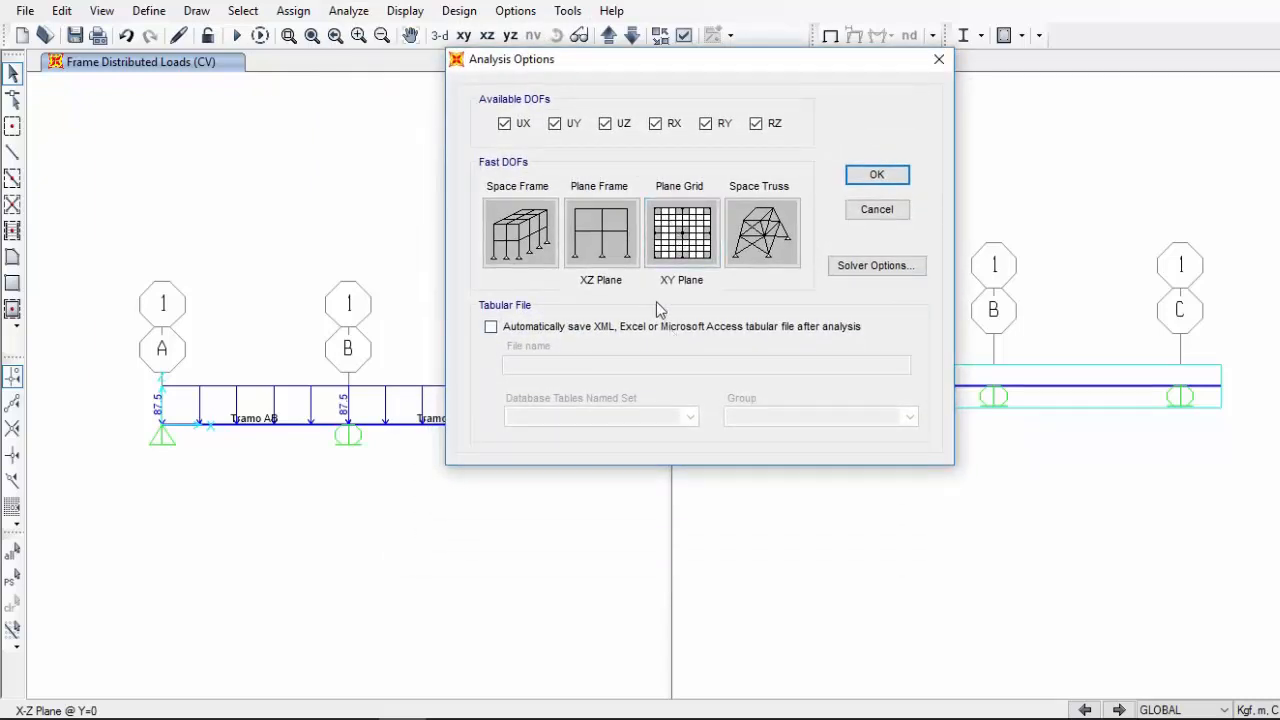
{"action": "left_click_drag", "start_coordinate": [565, 62], "coordinate": [729, 48]}
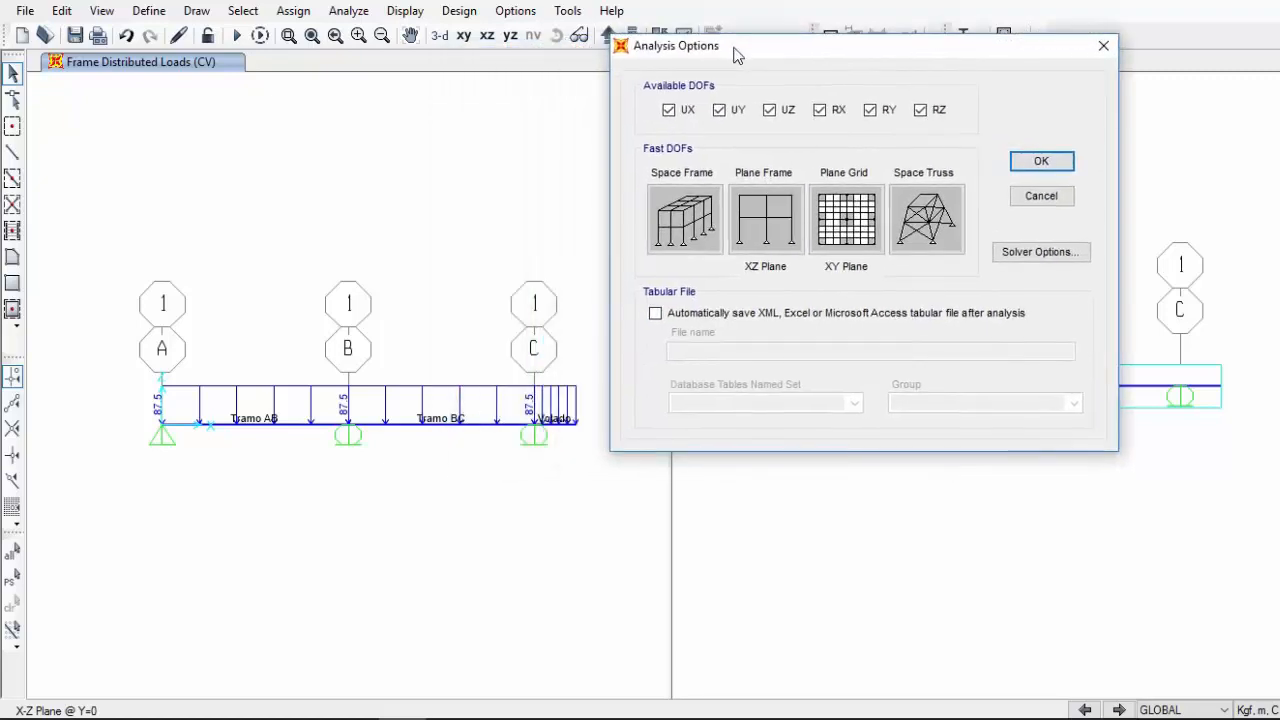
{"action": "left_click", "coordinate": [755, 208]}
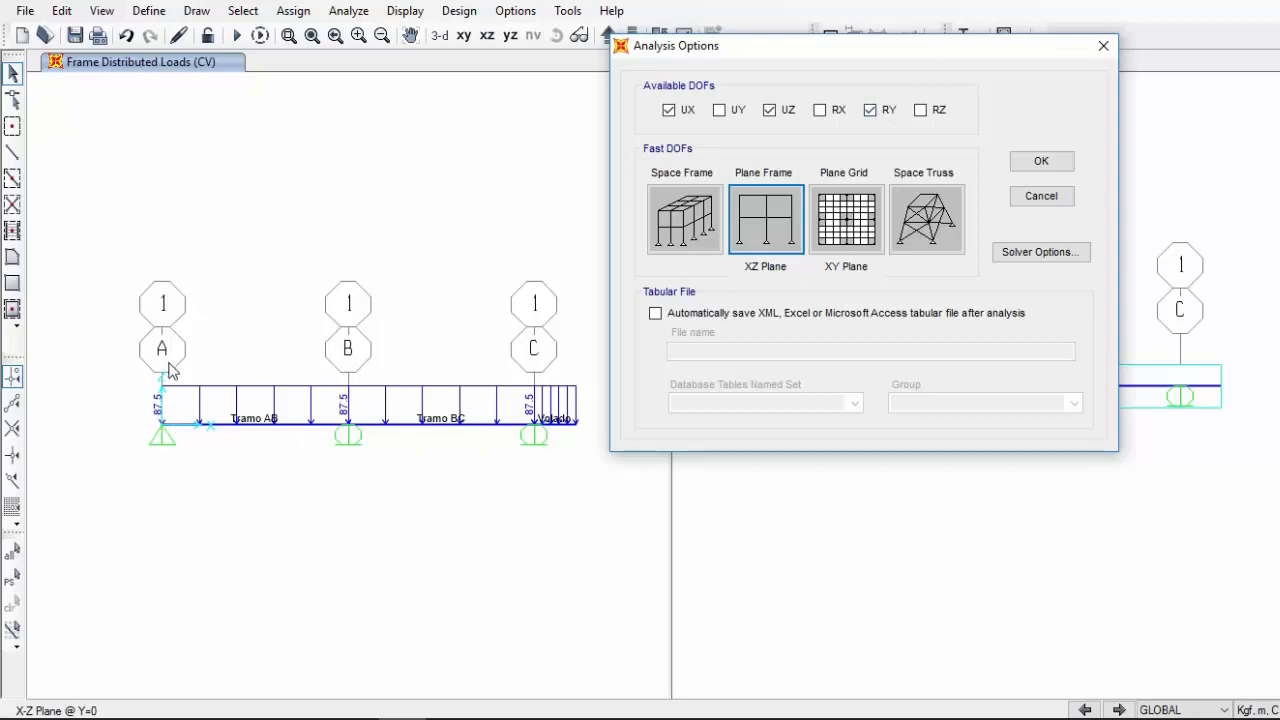
{"action": "left_click", "coordinate": [1041, 161]}
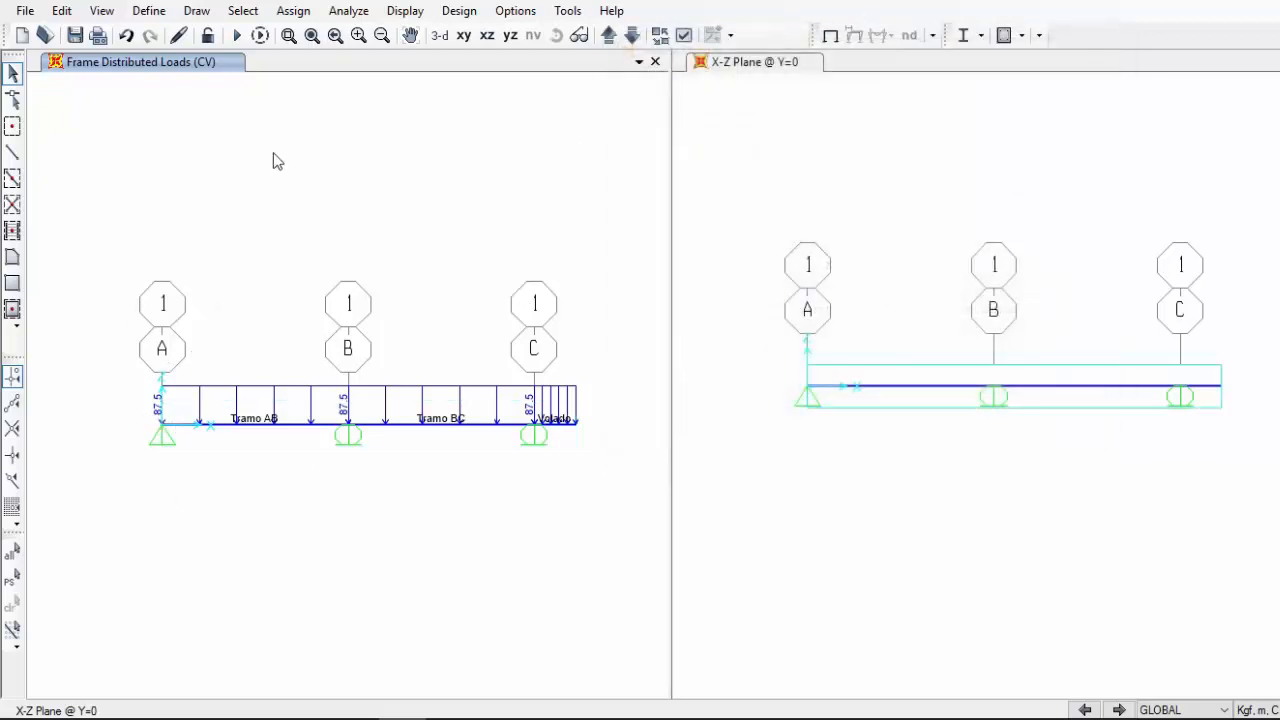
Check the CV and CP load cases set to run and start the analysis
{"action": "left_click", "coordinate": [237, 36]}
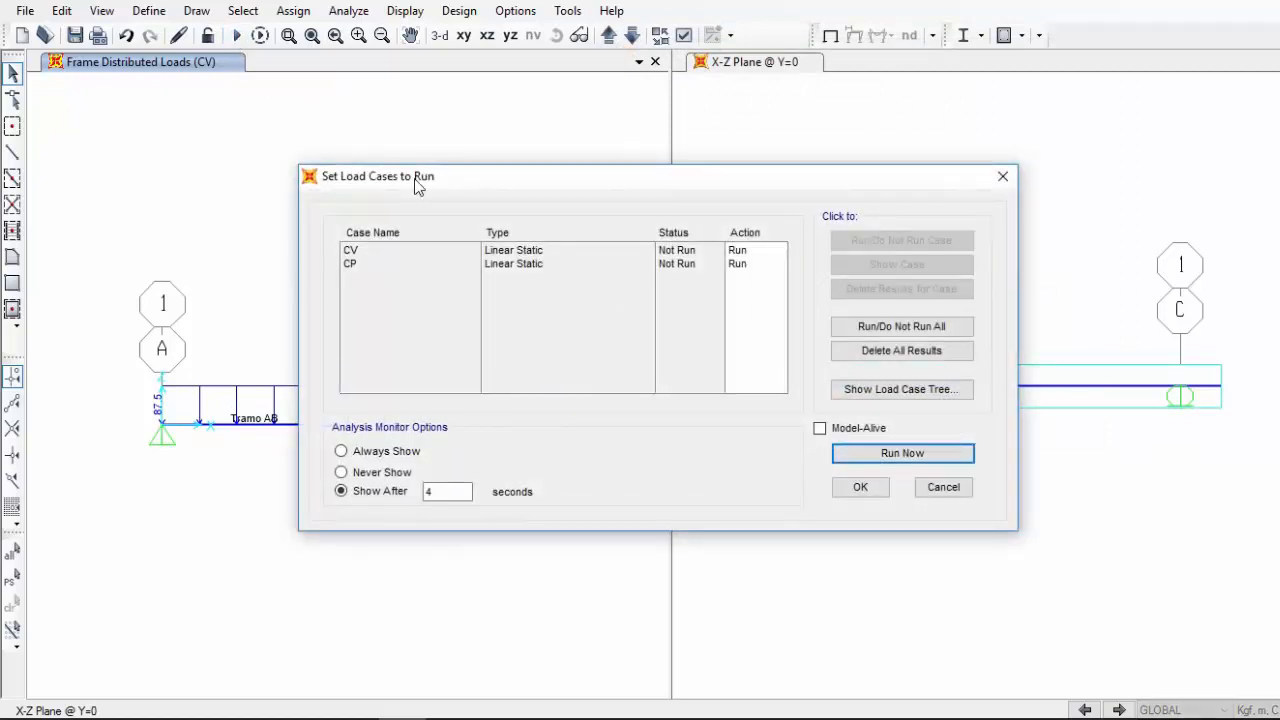
{"action": "left_click_drag", "start_coordinate": [418, 186], "coordinate": [422, 122]}
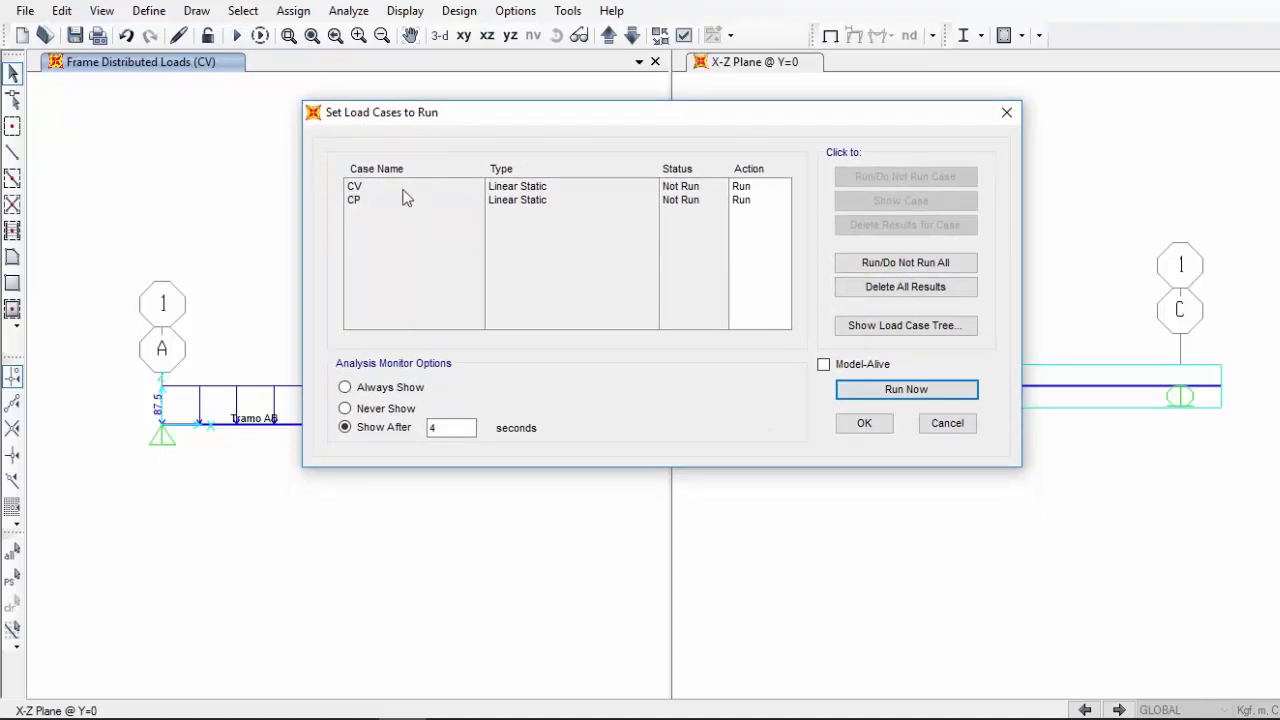
{"action": "left_click", "coordinate": [392, 190]}
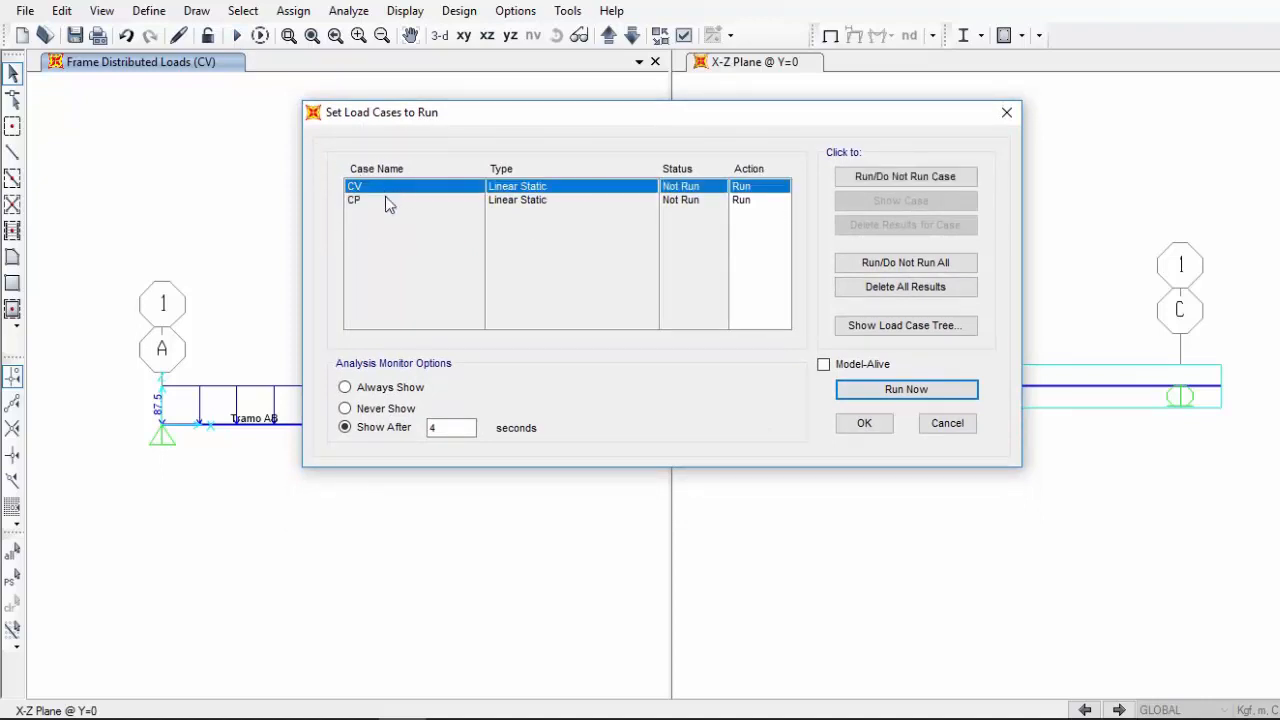
{"action": "left_click", "coordinate": [388, 201]}
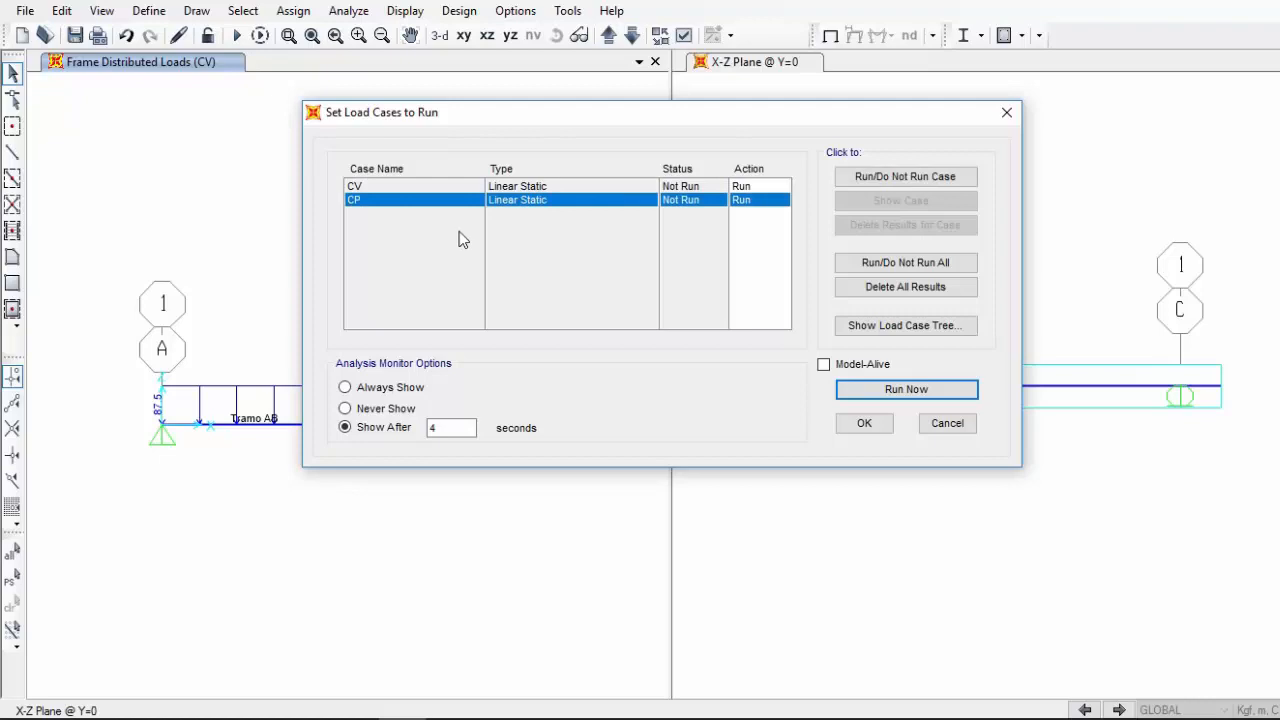
{"action": "left_click", "coordinate": [951, 396]}
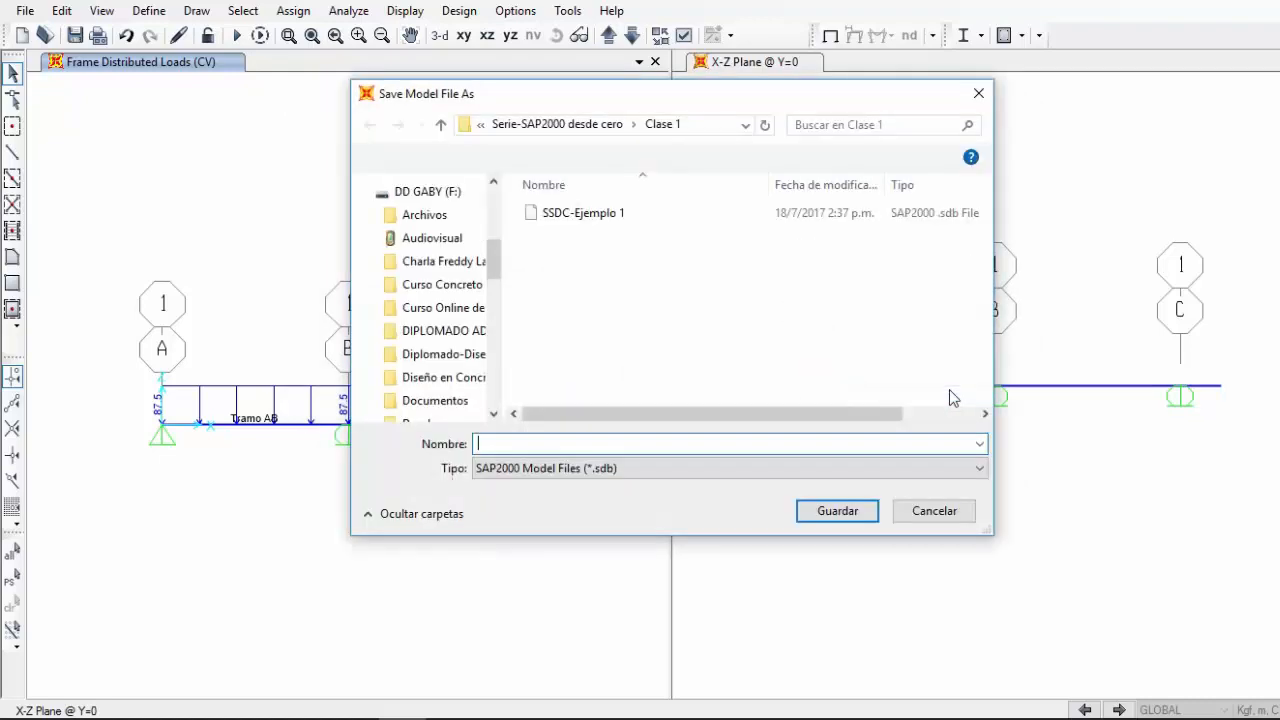
Save the model as SSDC-Ejemplo 2 in the Clase 2 folder
{"action": "left_click", "coordinate": [760, 212]}
{"action": "left_click", "coordinate": [605, 124]}
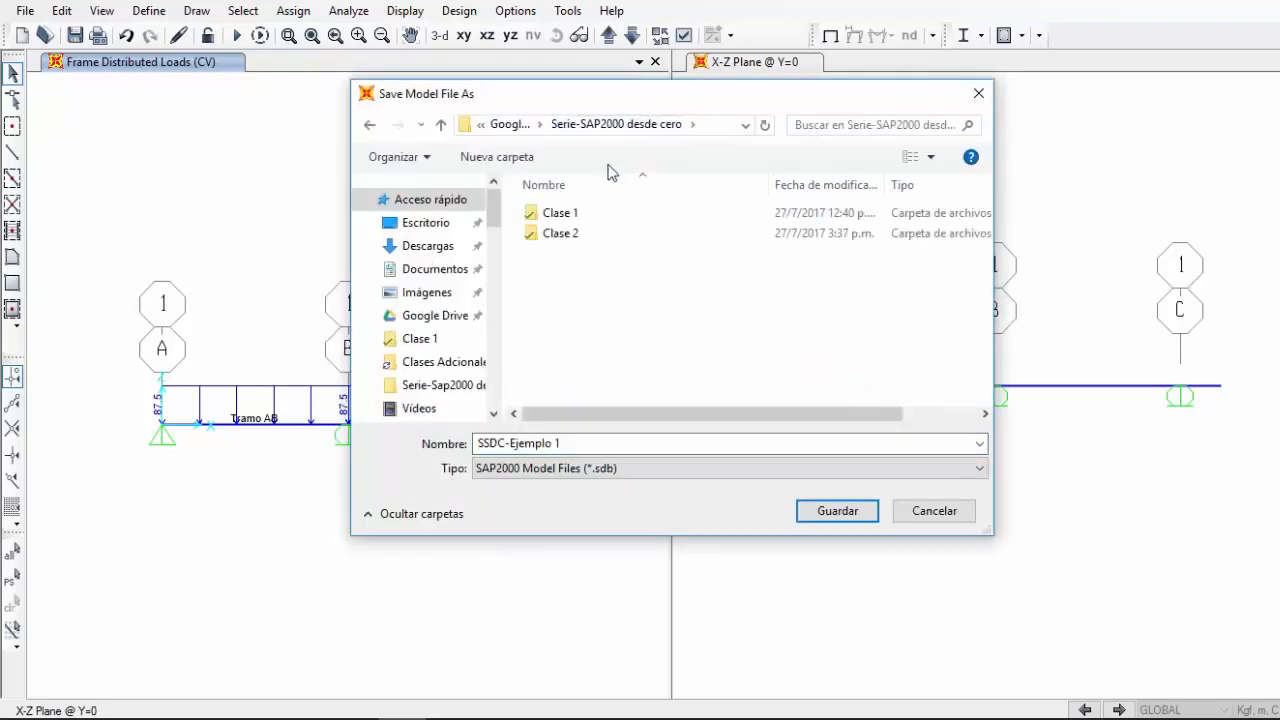
{"action": "double_click", "coordinate": [586, 233]}
{"action": "double_click", "coordinate": [588, 443]}
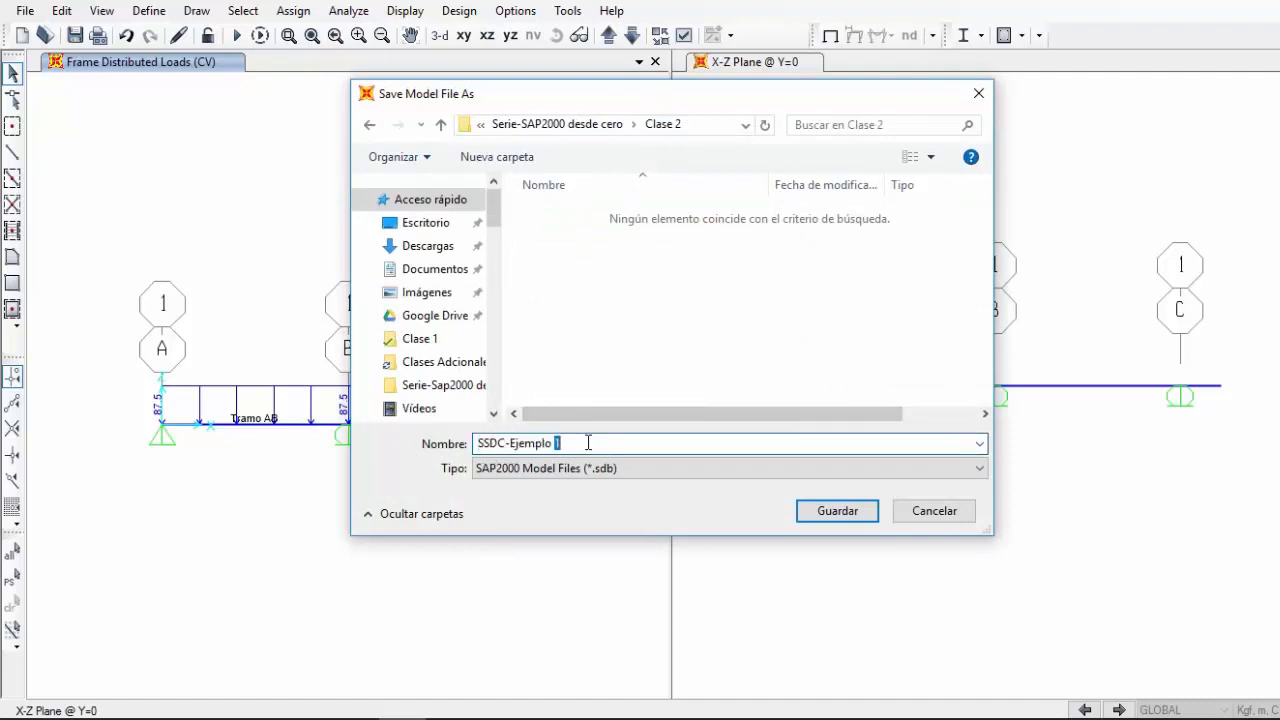
{"action": "type", "text": "2"}
{"action": "left_click", "coordinate": [828, 512]}
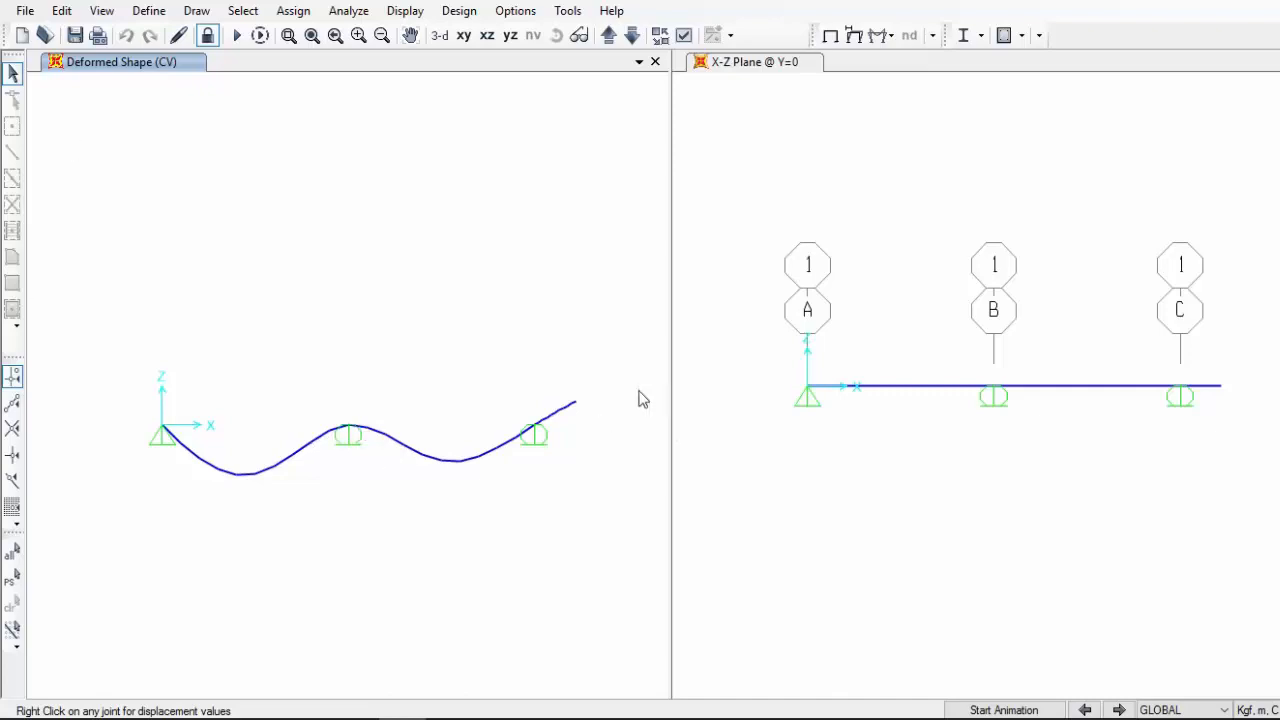
Stop the deformed shape animation and display the CV deformed shape with a user-defined scale factor of 1
{"action": "mouse_move", "coordinate": [573, 404]}
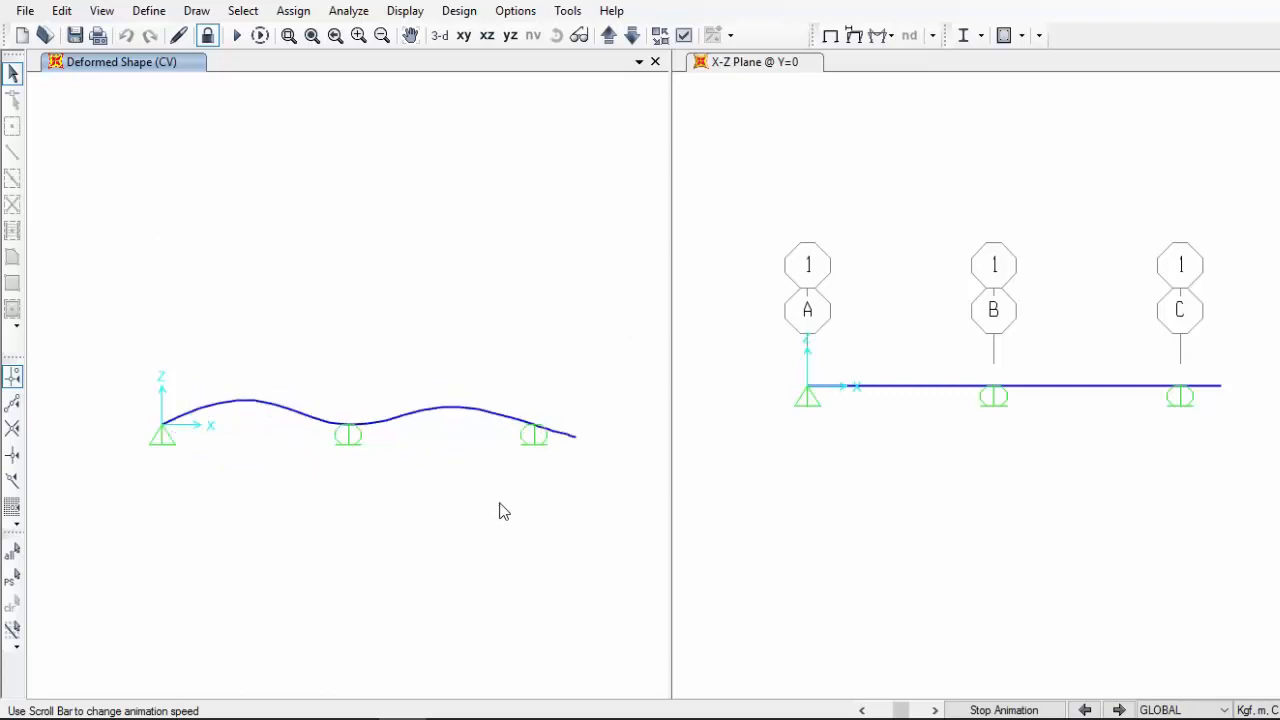
{"action": "left_click", "coordinate": [1003, 710]}
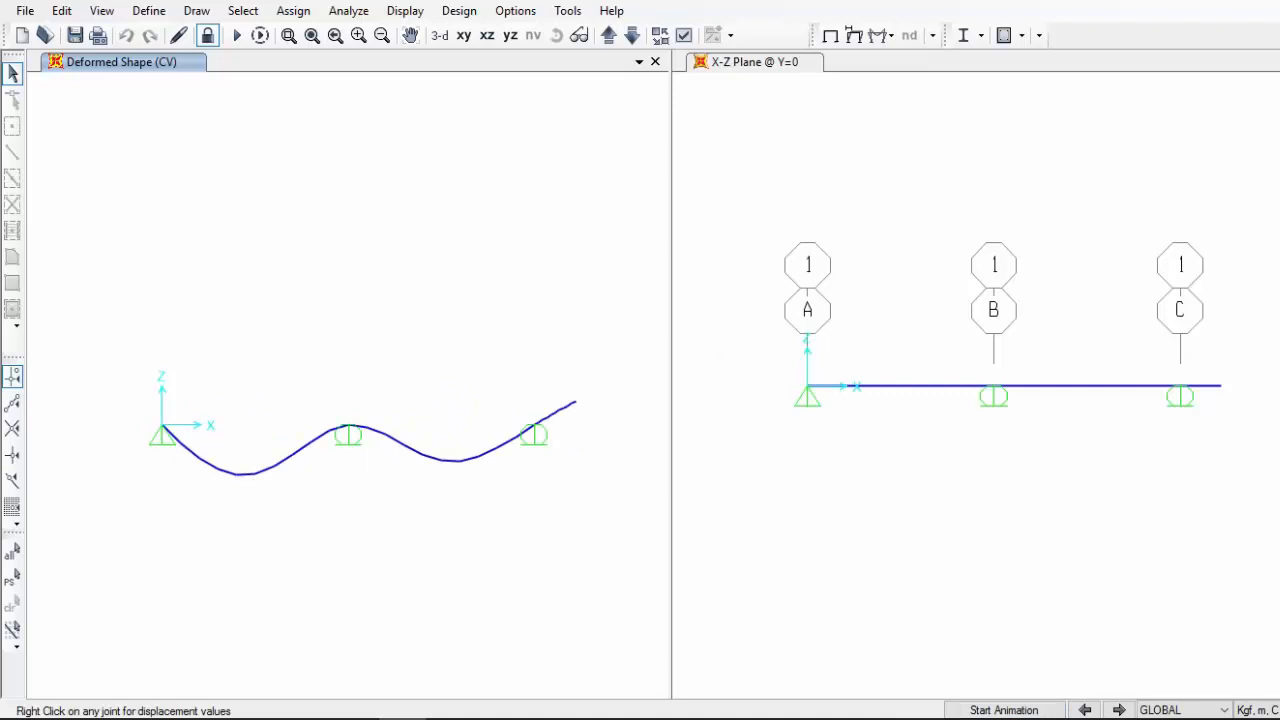
{"action": "left_click", "coordinate": [853, 37]}
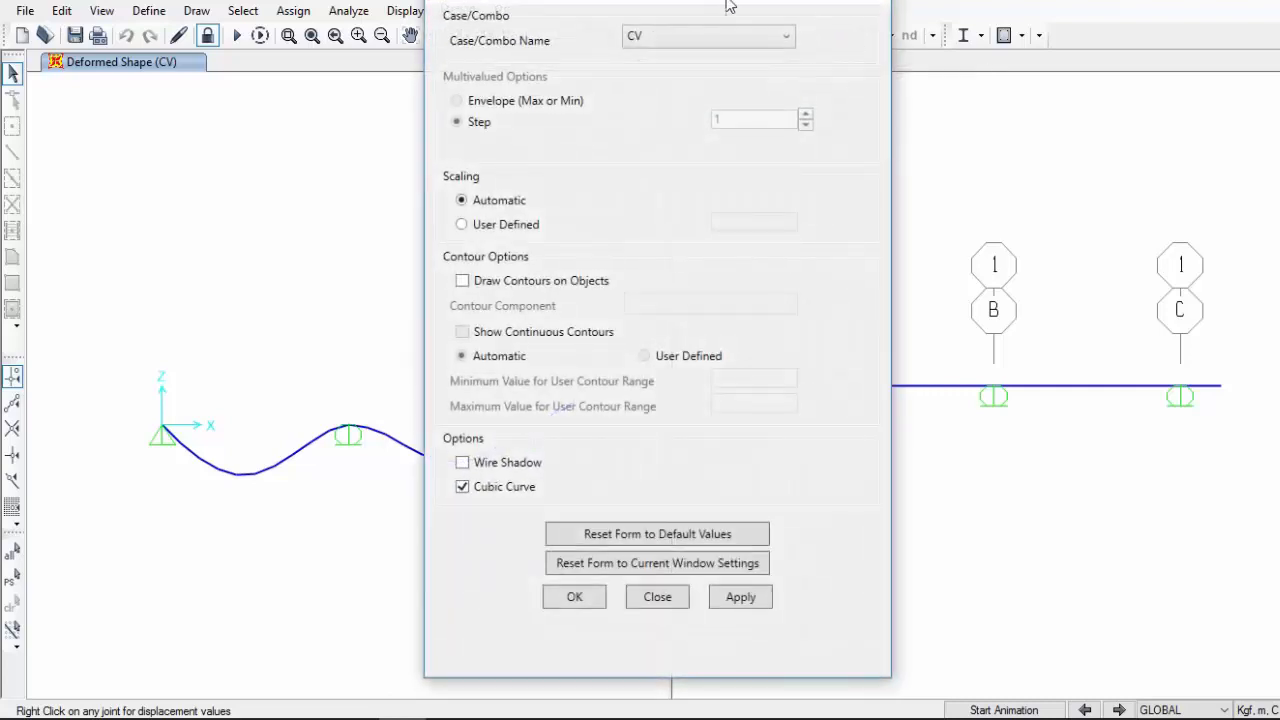
{"action": "left_click_drag", "start_coordinate": [728, 5], "coordinate": [972, 27]}
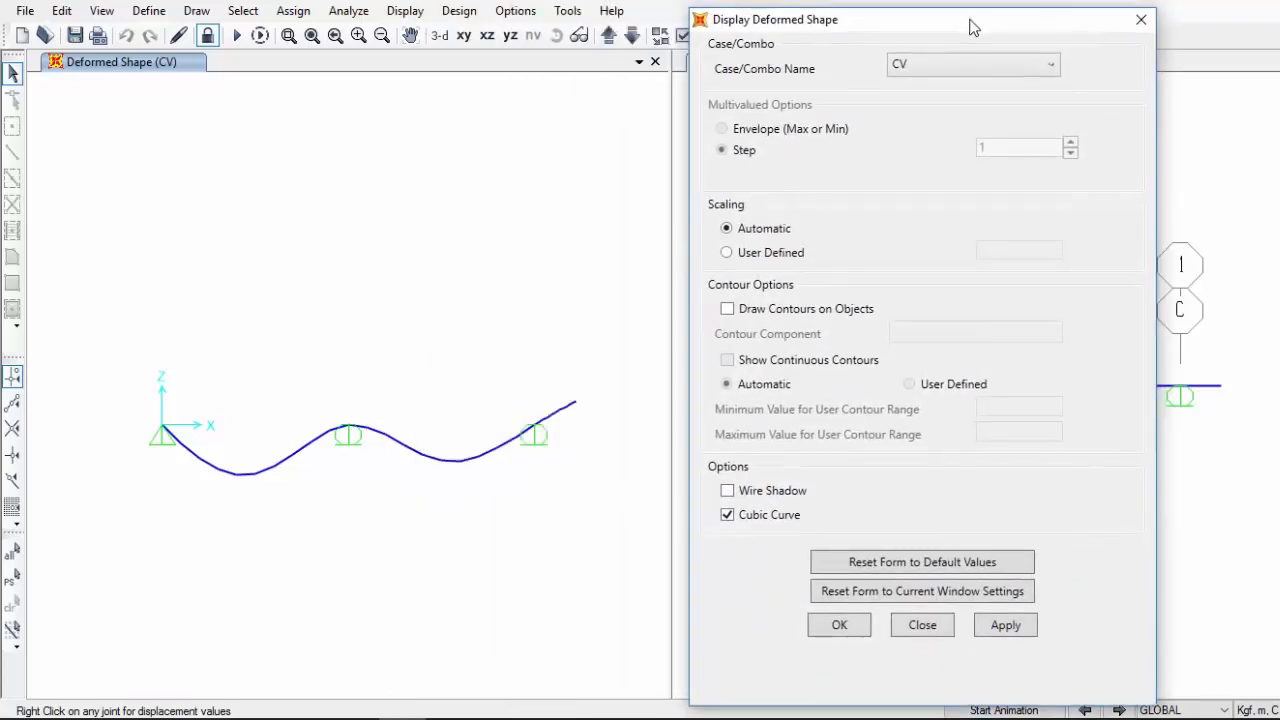
{"action": "left_click", "coordinate": [960, 63]}
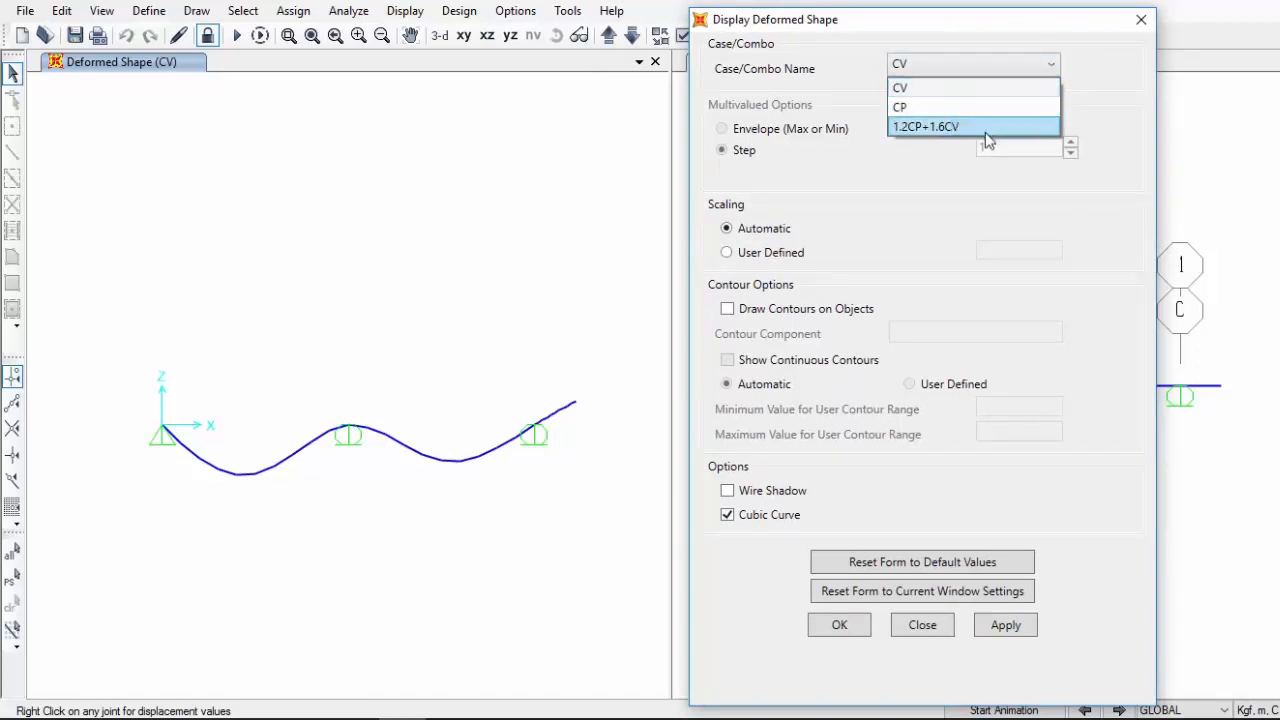
{"action": "left_click", "coordinate": [930, 88]}
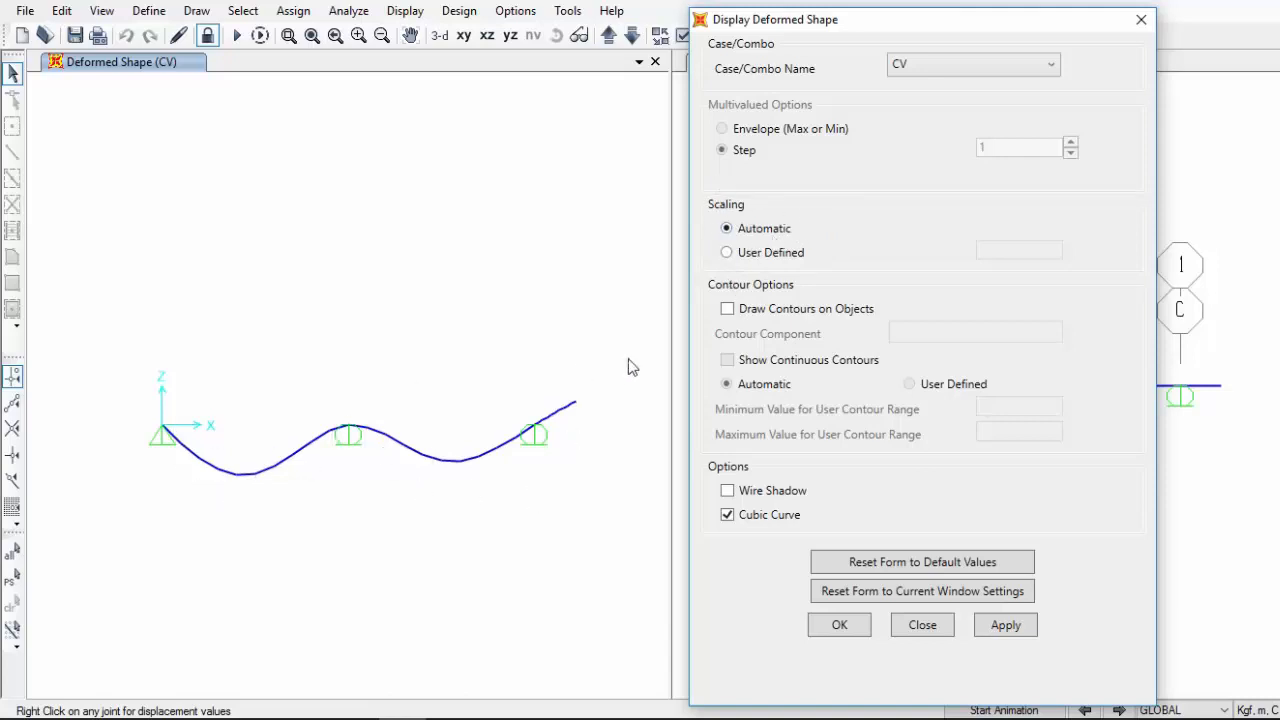
{"action": "left_click", "coordinate": [768, 250]}
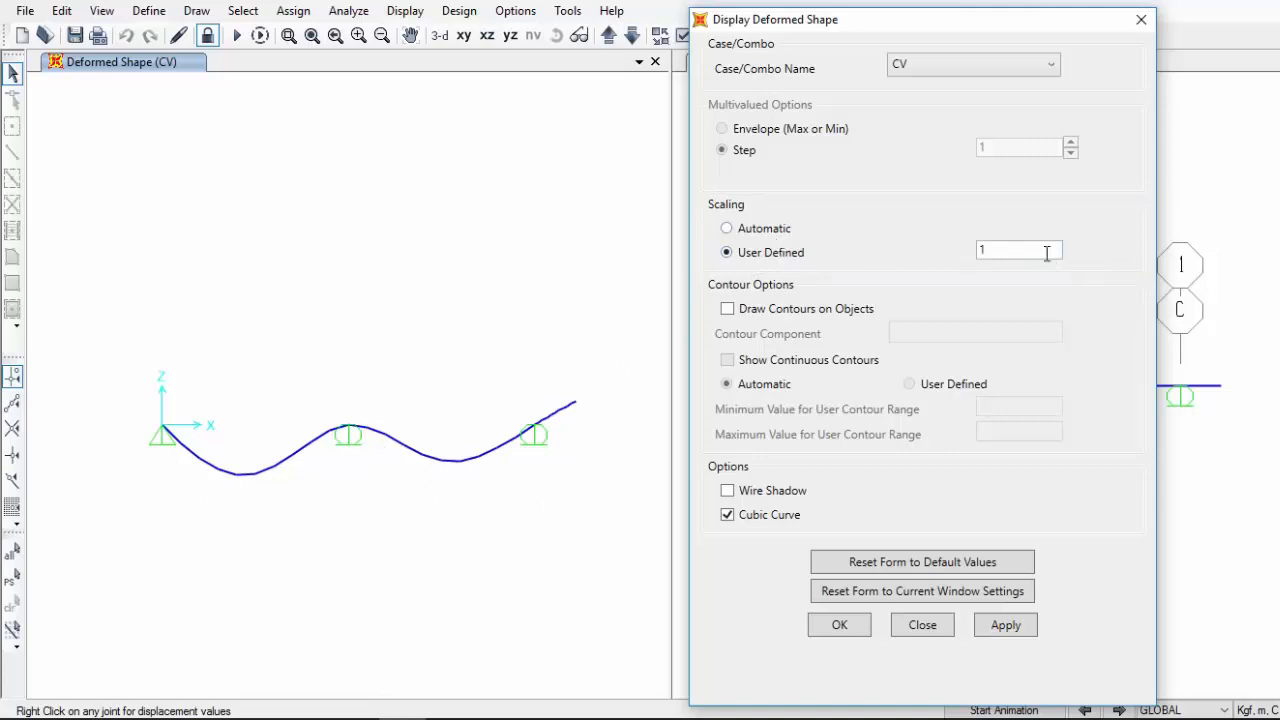
{"action": "left_click_drag", "start_coordinate": [1026, 249], "coordinate": [974, 248]}
{"action": "left_click", "coordinate": [983, 248]}
{"action": "left_click_drag", "start_coordinate": [983, 248], "coordinate": [993, 249]}
{"action": "left_click", "coordinate": [1006, 626]}
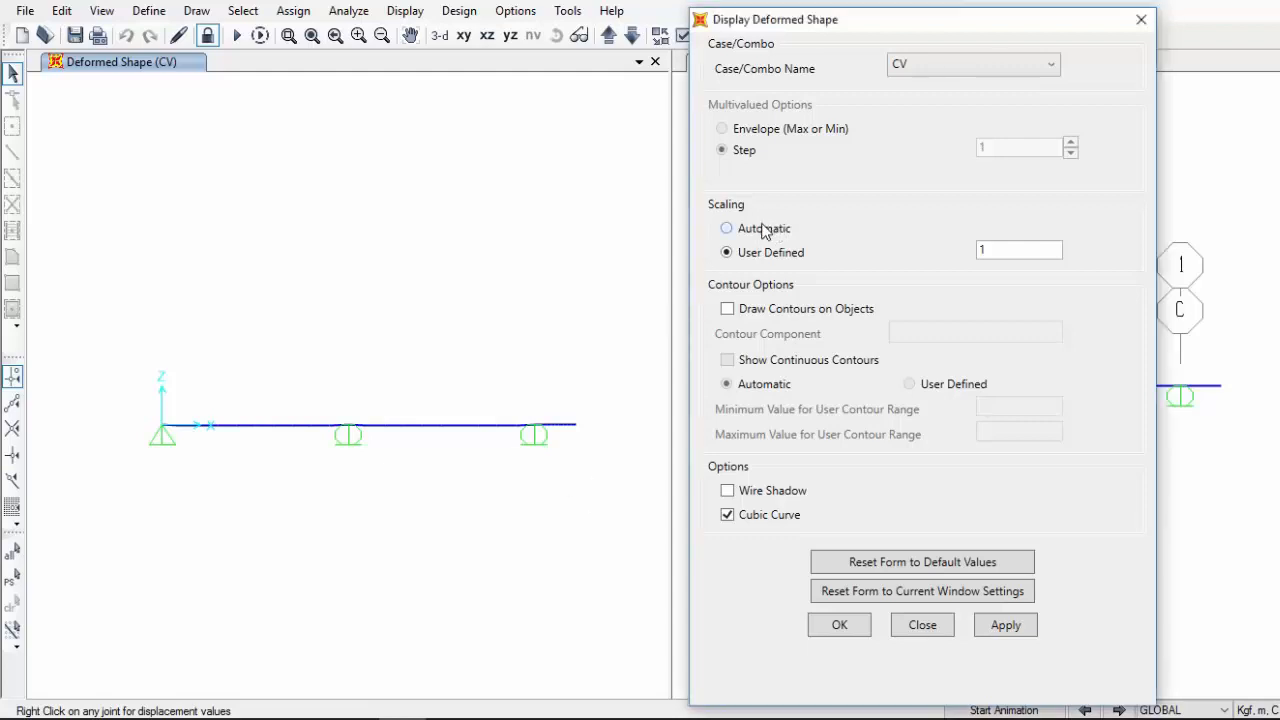
Display the deformed shape for load case CP, first at the user-defined scale and finally with automatic scaling
{"action": "left_click", "coordinate": [928, 66]}
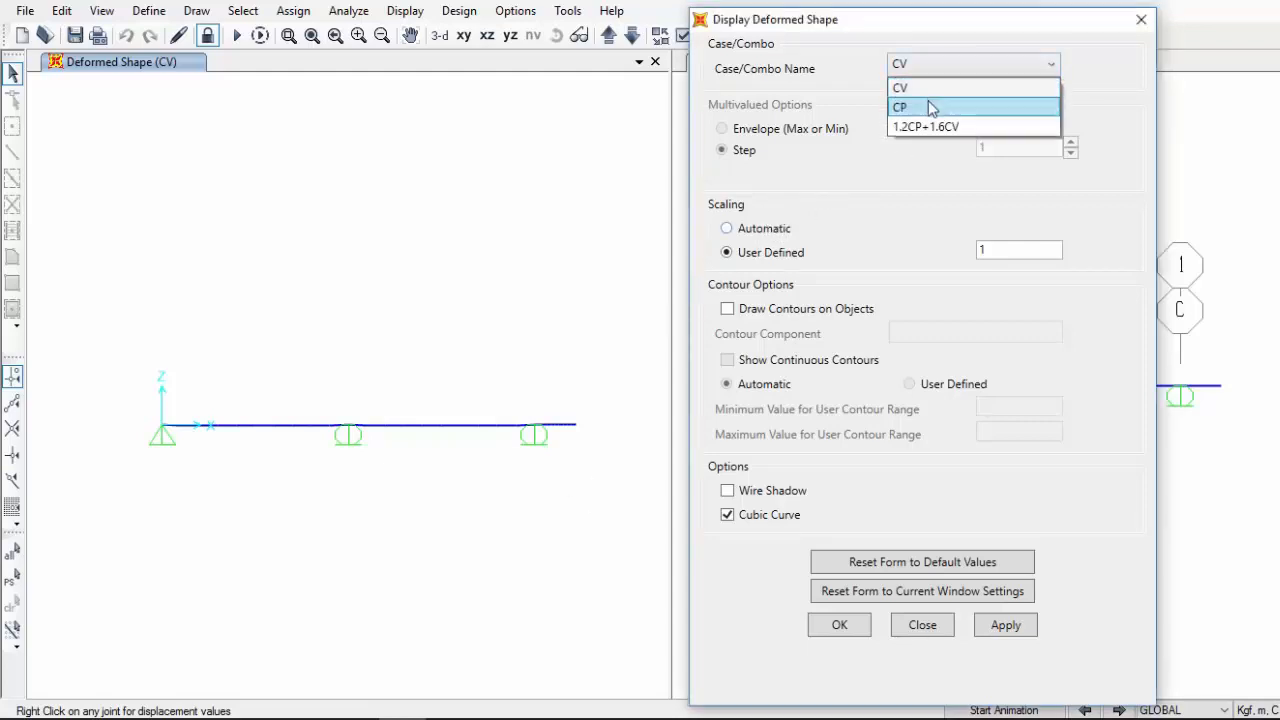
{"action": "left_click", "coordinate": [928, 104]}
{"action": "left_click", "coordinate": [1022, 634]}
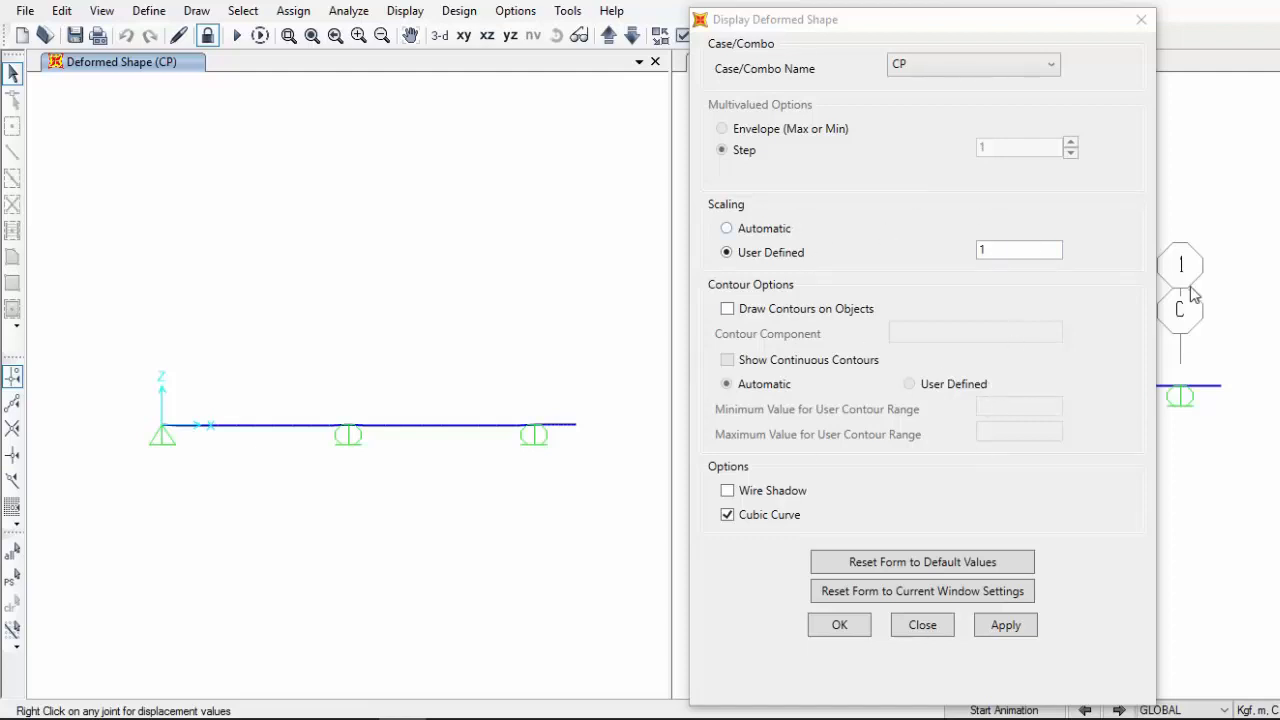
{"action": "left_click", "coordinate": [792, 231]}
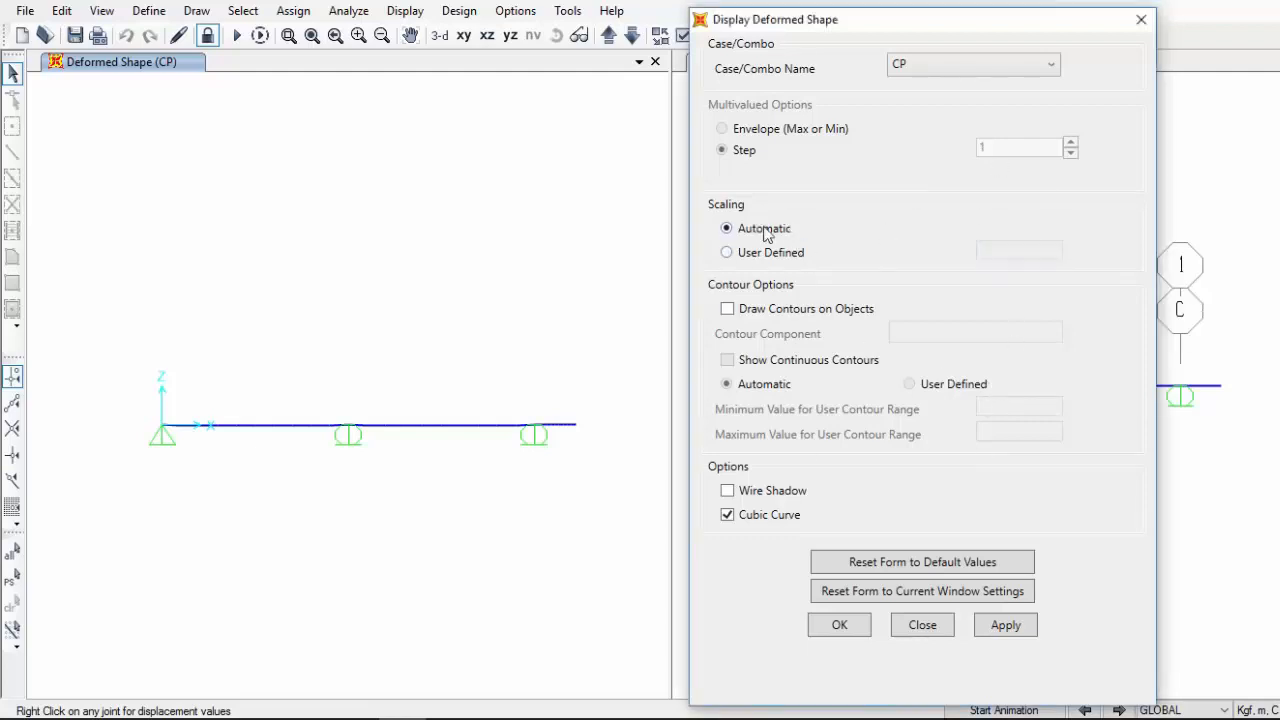
{"action": "left_click", "coordinate": [1005, 625]}
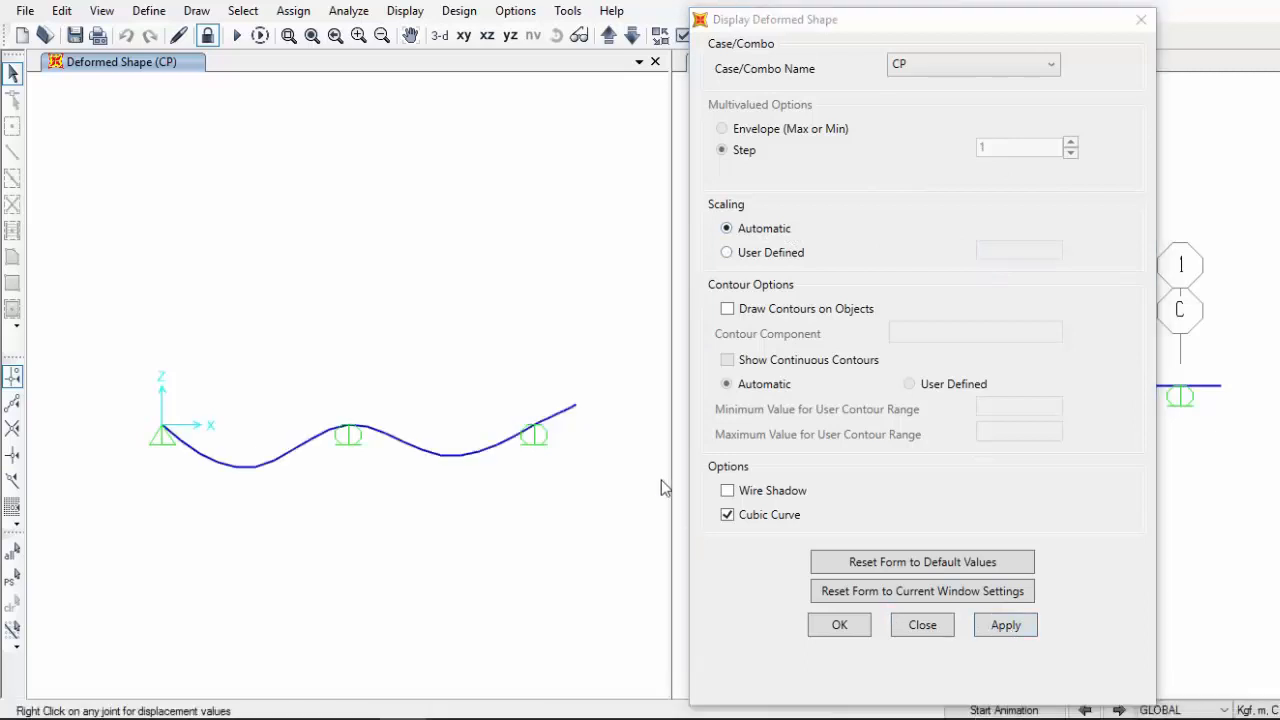
{"action": "left_click", "coordinate": [1006, 624]}
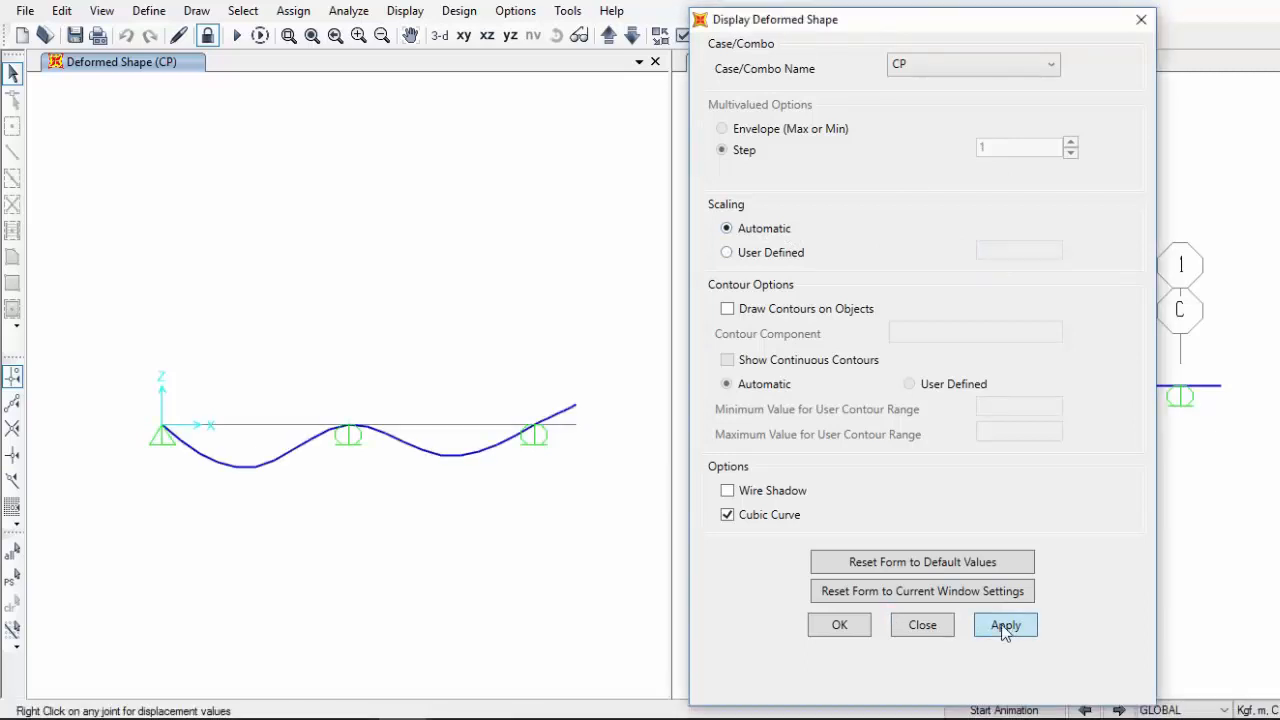
{"action": "left_click", "coordinate": [830, 626]}
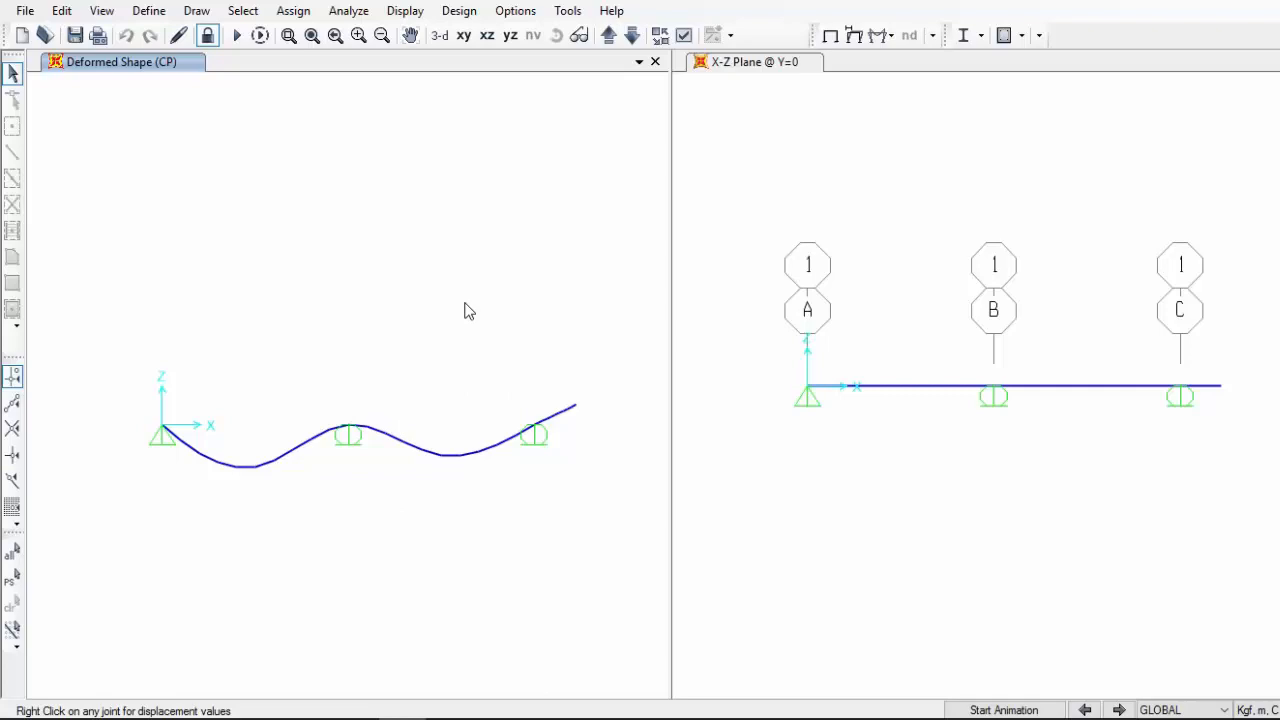
Display the joint reactions for load case CV as arrows and check the available display units
{"action": "left_click", "coordinate": [892, 36]}
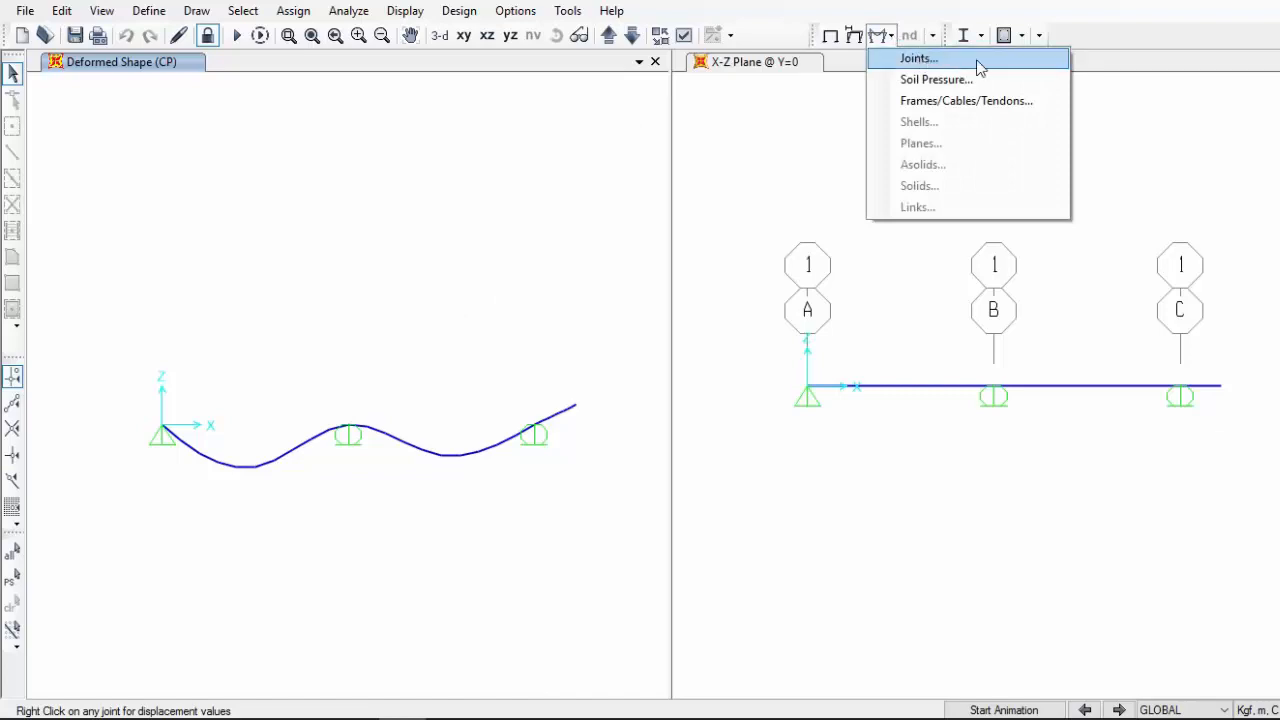
{"action": "left_click", "coordinate": [920, 59]}
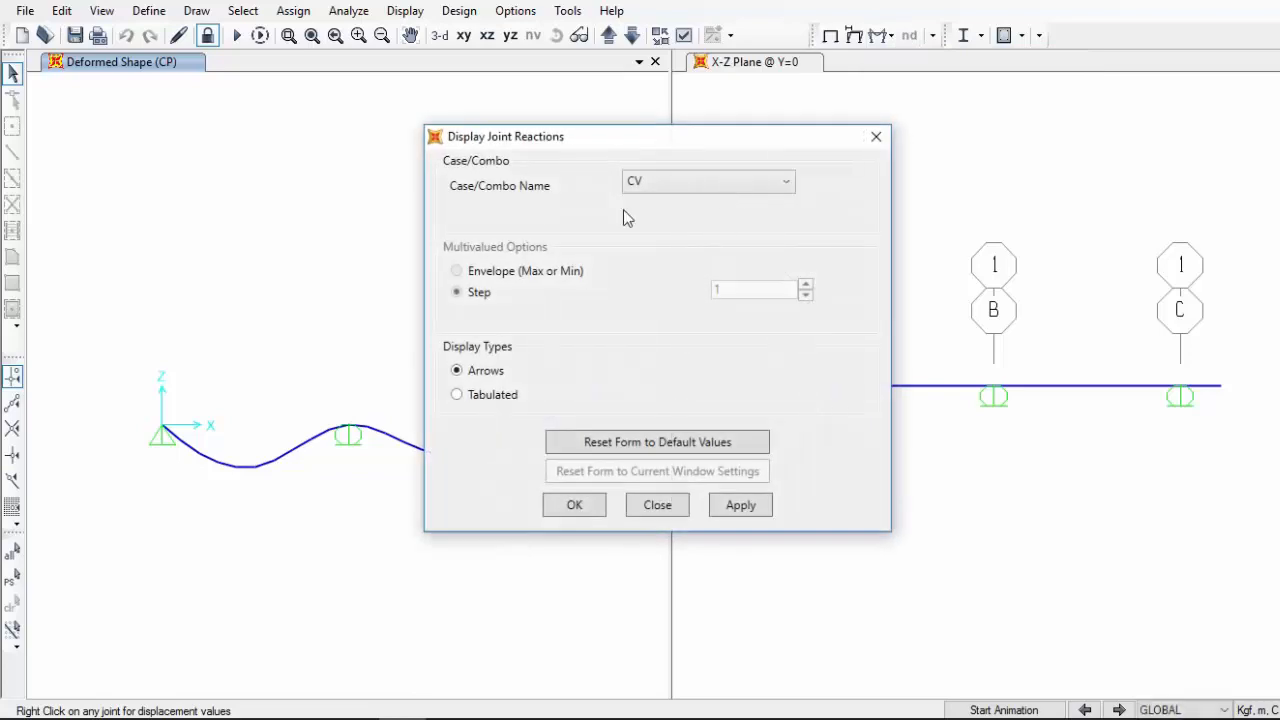
{"action": "left_click_drag", "start_coordinate": [645, 150], "coordinate": [794, 70]}
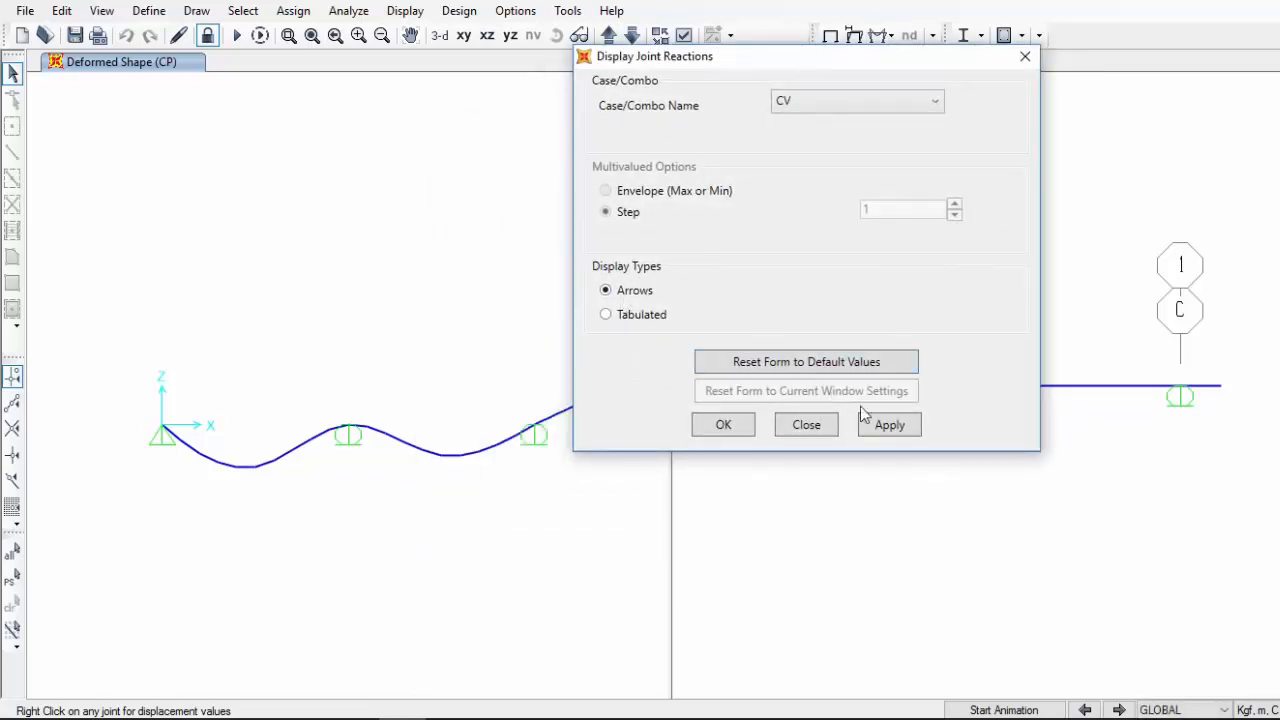
{"action": "left_click", "coordinate": [889, 426]}
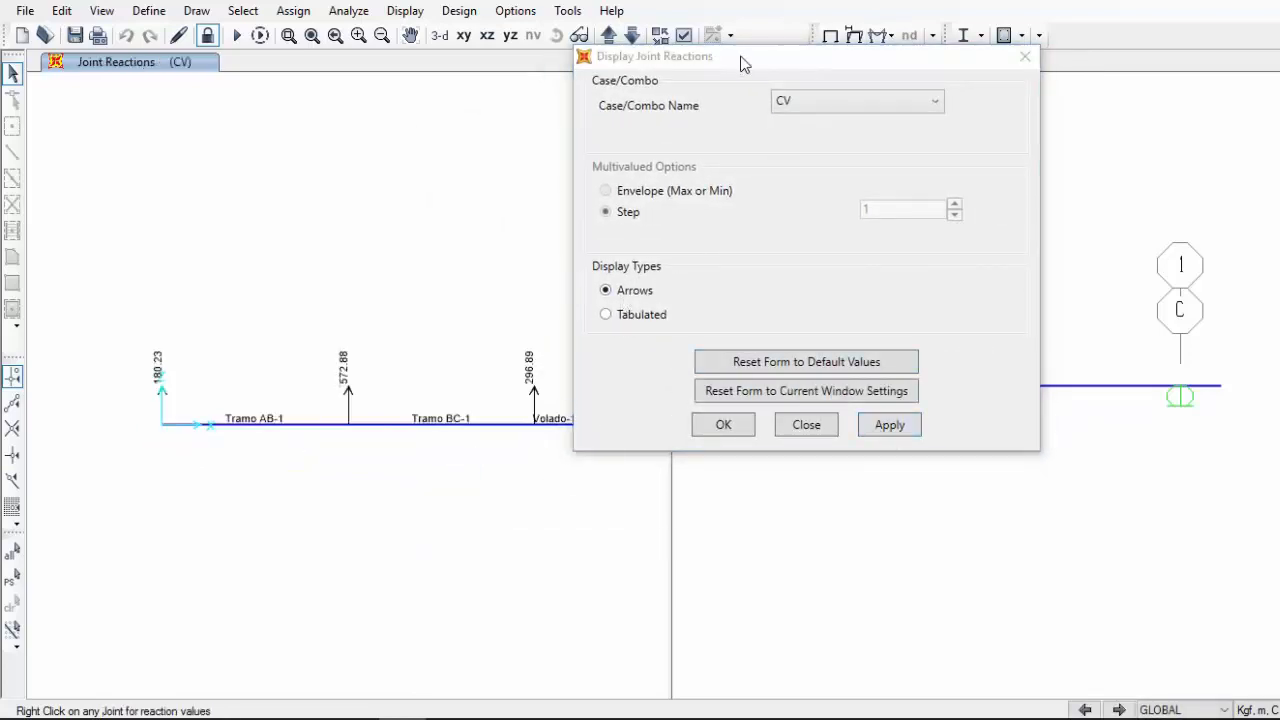
{"action": "left_click_drag", "start_coordinate": [740, 57], "coordinate": [940, 77]}
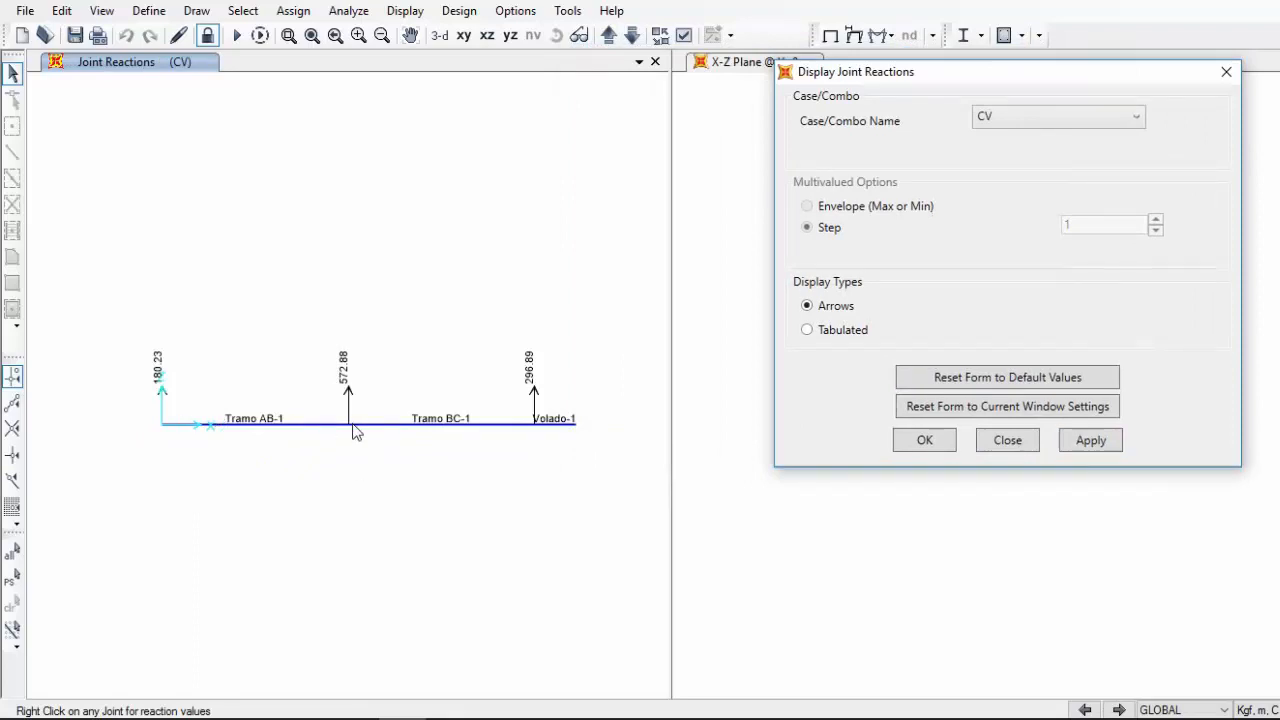
{"action": "left_click", "coordinate": [1275, 710]}
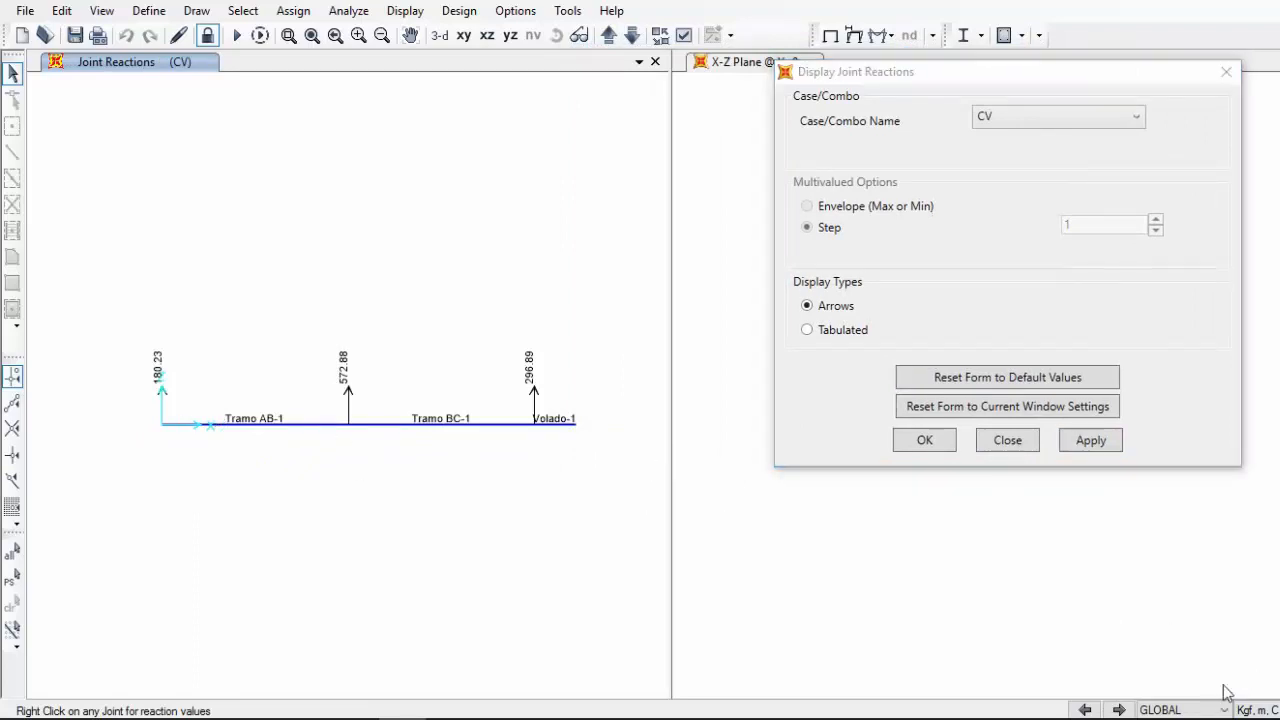
{"action": "left_click", "coordinate": [1274, 710]}
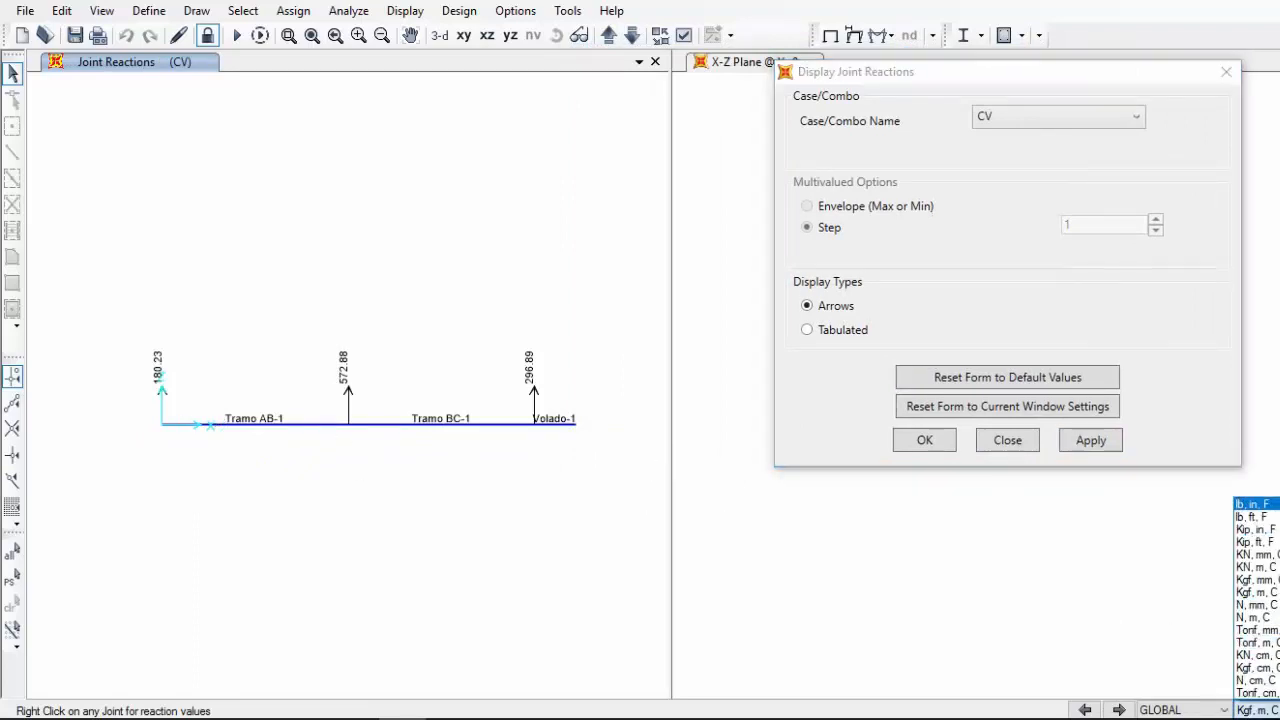
{"action": "left_click", "coordinate": [1275, 710]}
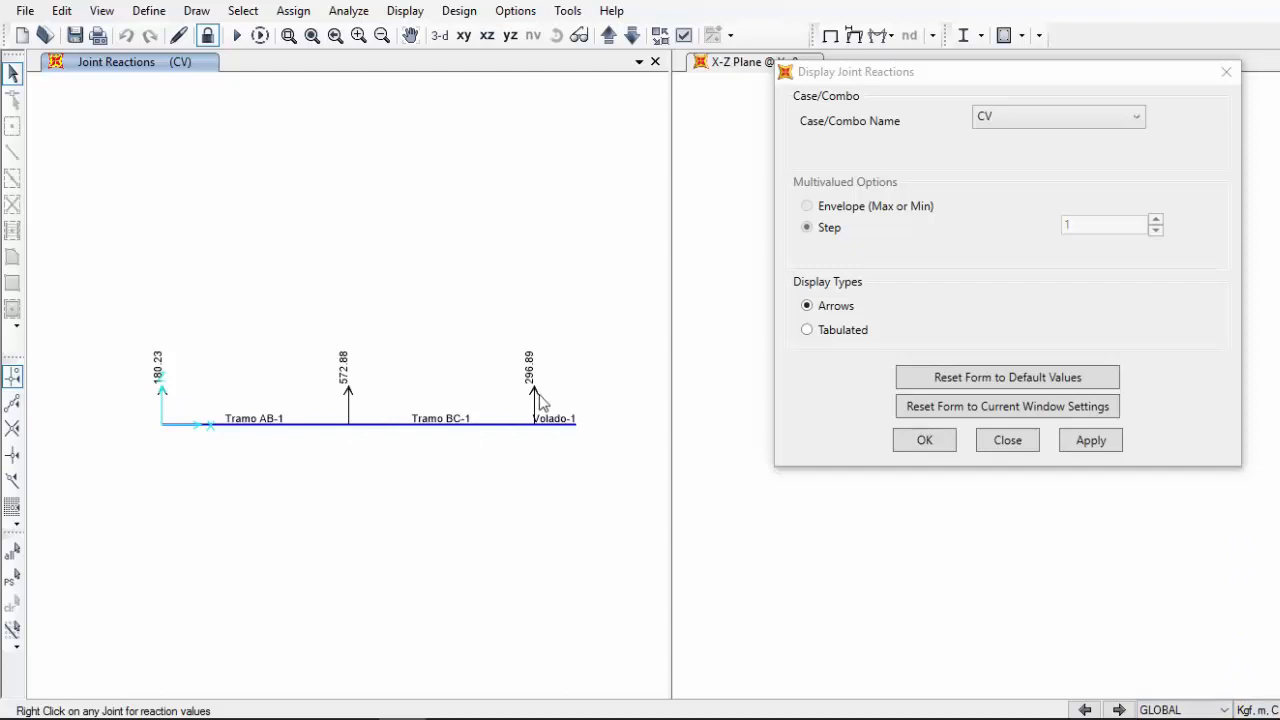
Switch the CV joint reactions to the tabulated display type
{"action": "left_click_drag", "start_coordinate": [882, 79], "coordinate": [866, 73]}
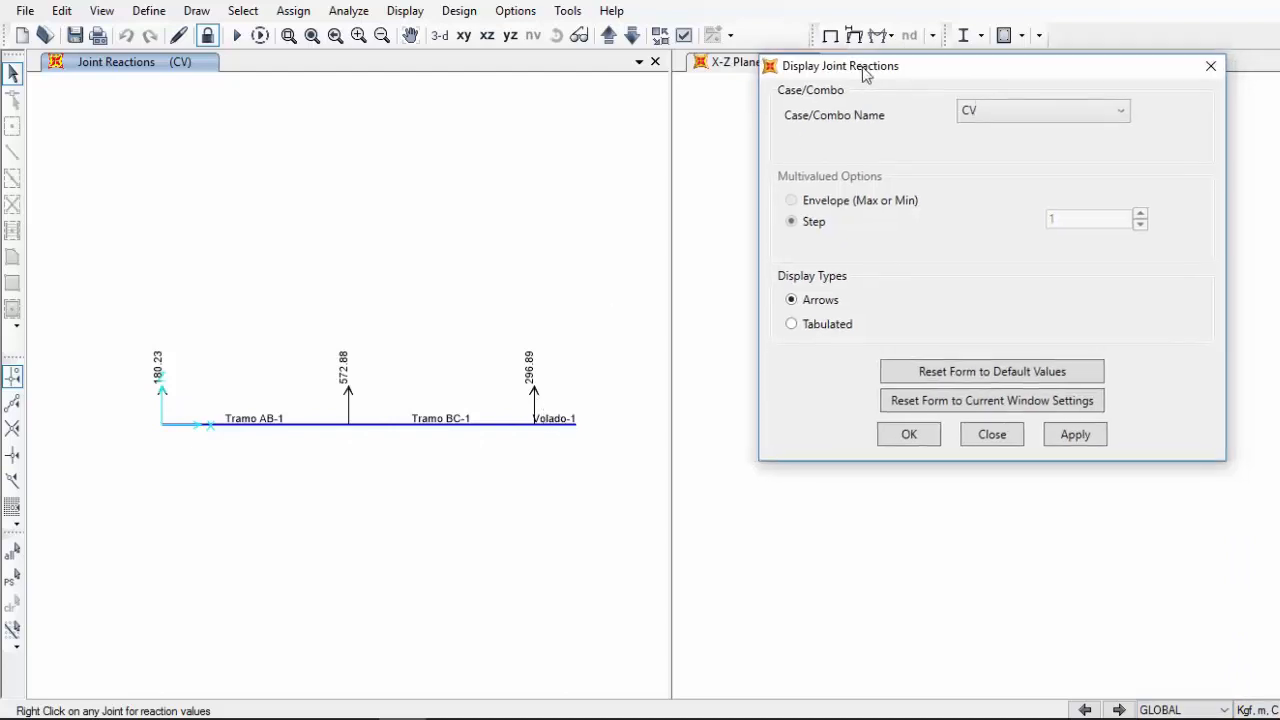
{"action": "left_click", "coordinate": [828, 324]}
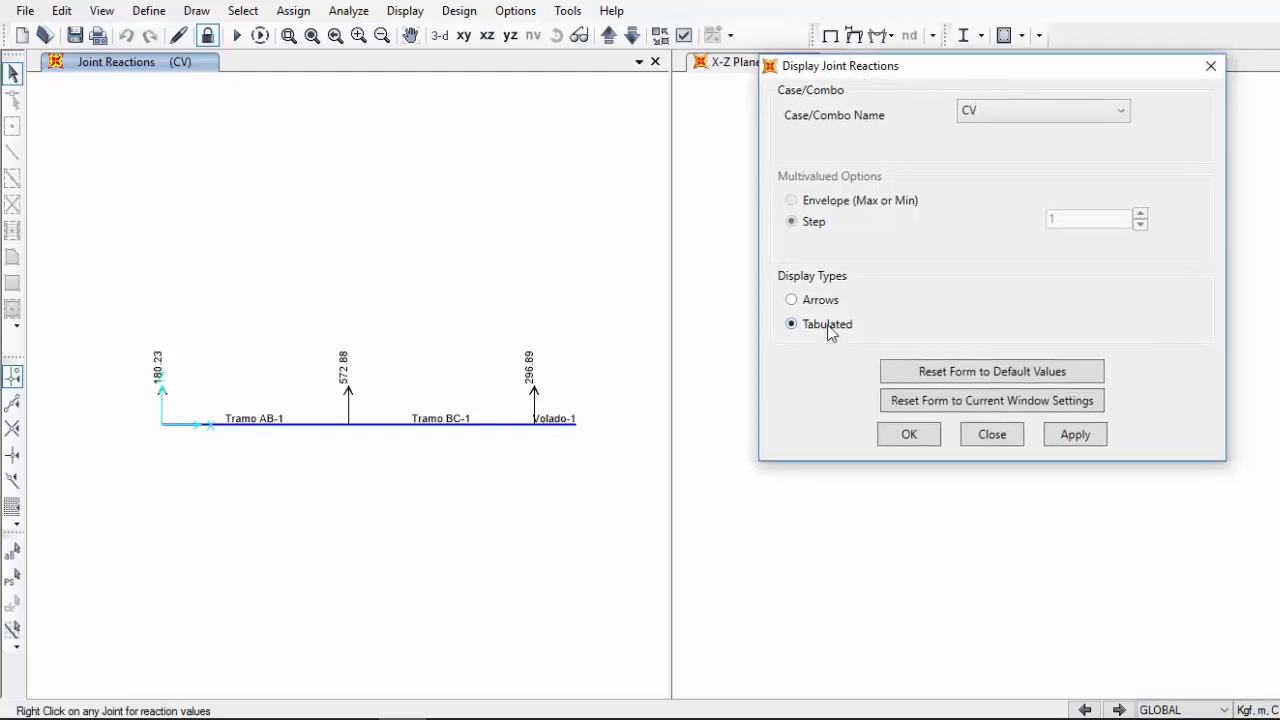
{"action": "left_click", "coordinate": [1078, 434]}
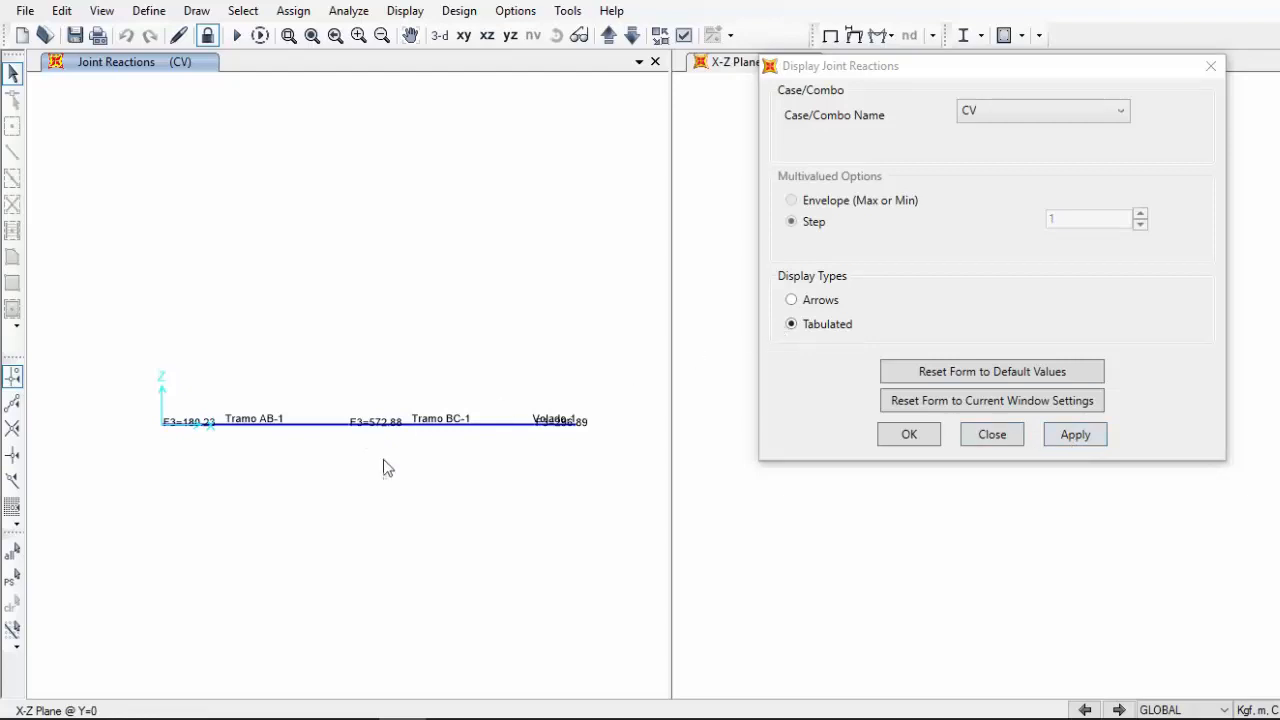
Inspect the individual CV joint reactions at the overhang's free end and at support A, and close the reaction display form
{"action": "left_click", "coordinate": [577, 426]}
{"action": "left_click", "coordinate": [576, 426]}
{"action": "right_click", "coordinate": [575, 427]}
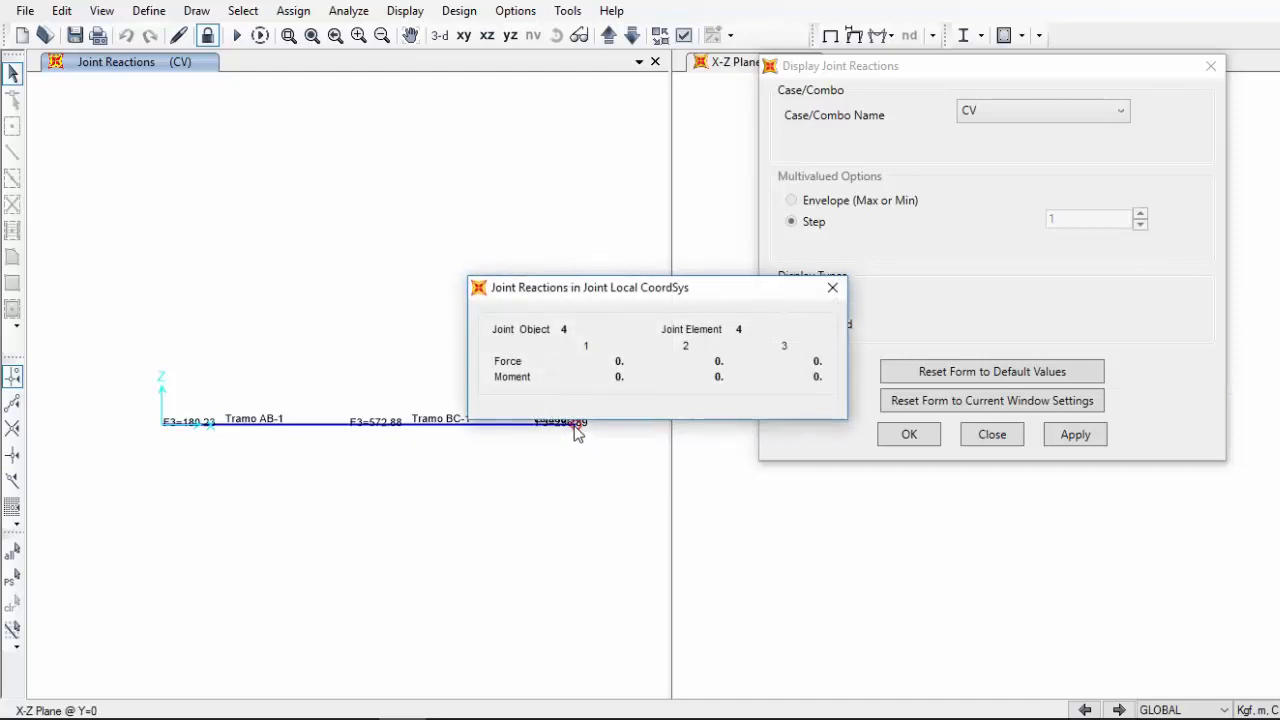
{"action": "left_click", "coordinate": [832, 287]}
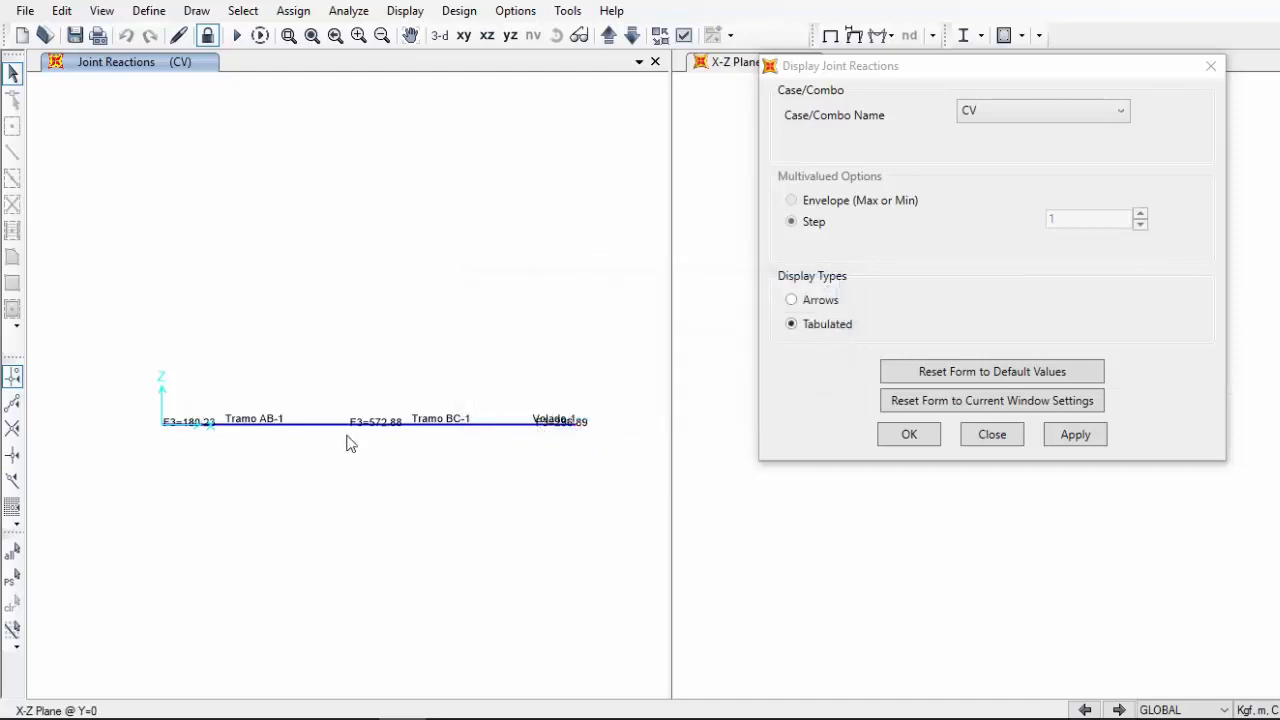
{"action": "left_click", "coordinate": [164, 429]}
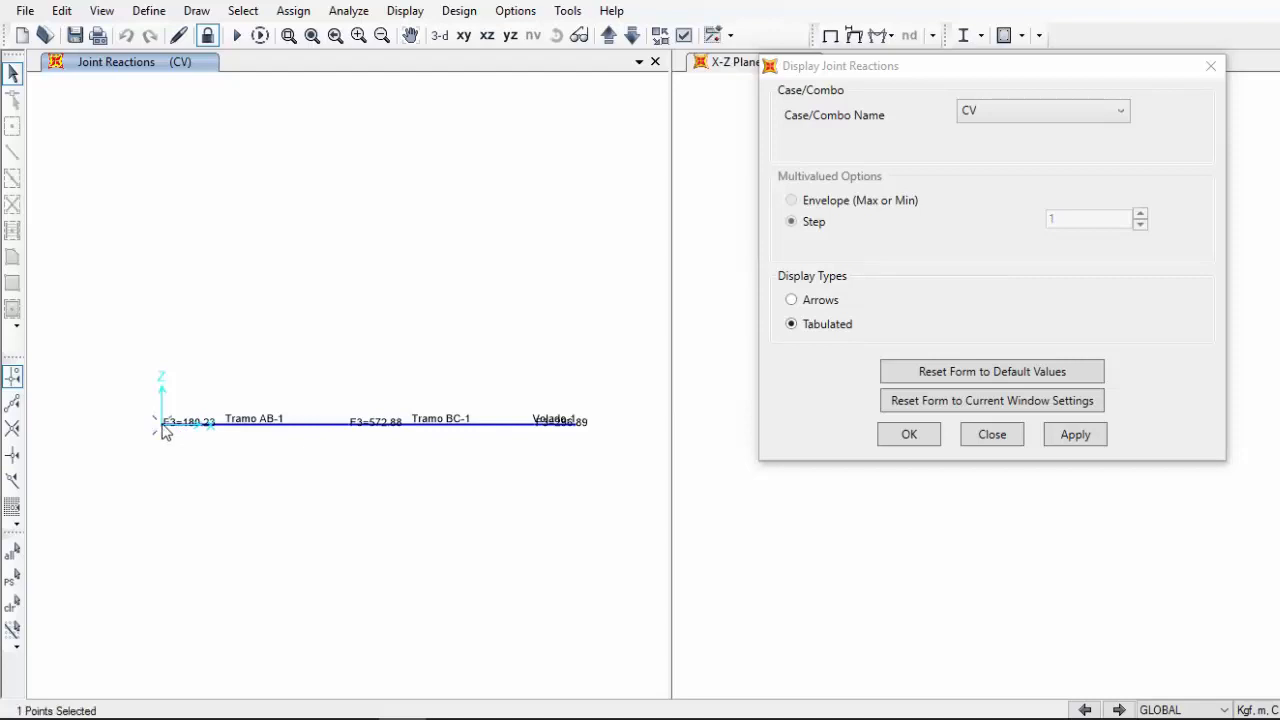
{"action": "right_click", "coordinate": [164, 429]}
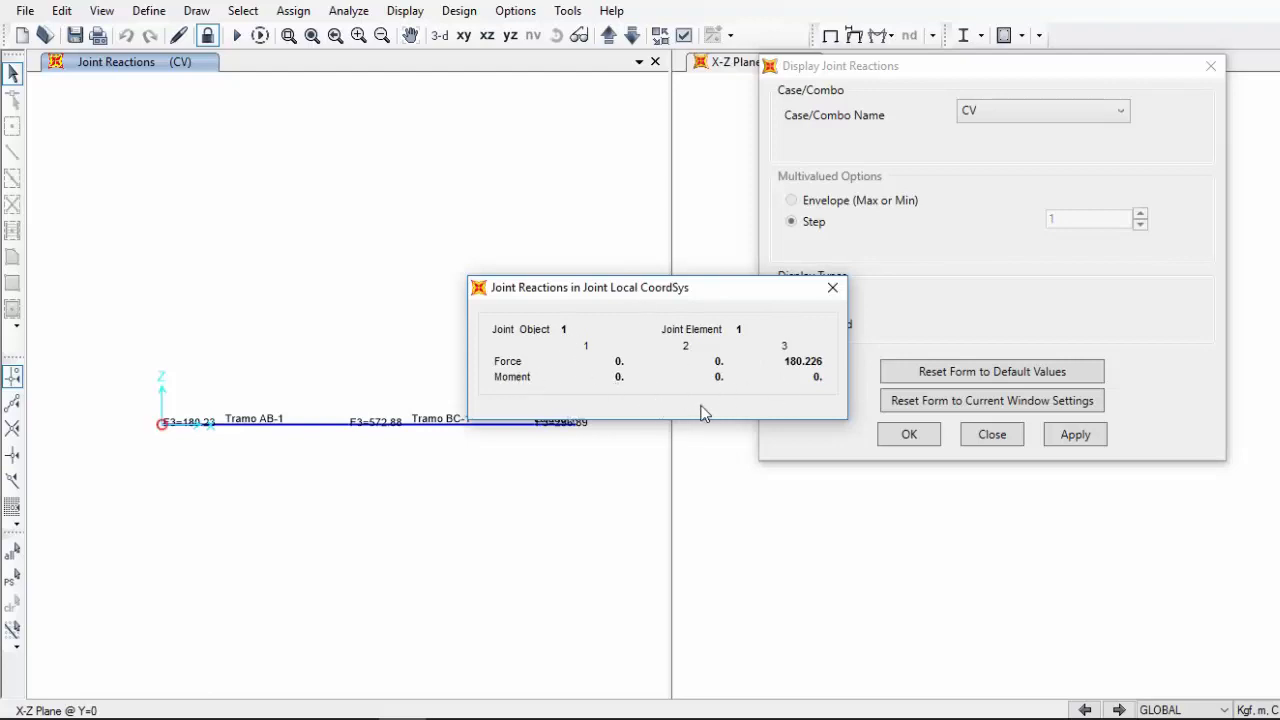
{"action": "left_click", "coordinate": [833, 290]}
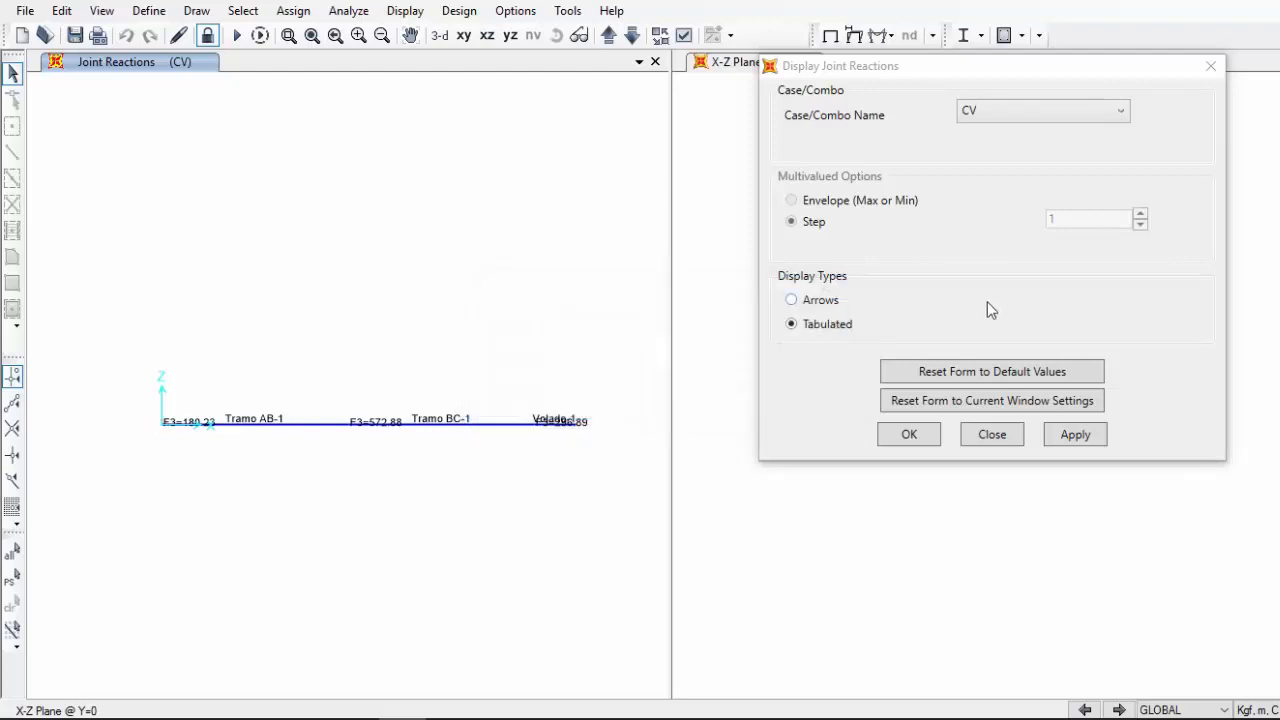
{"action": "left_click", "coordinate": [992, 435]}
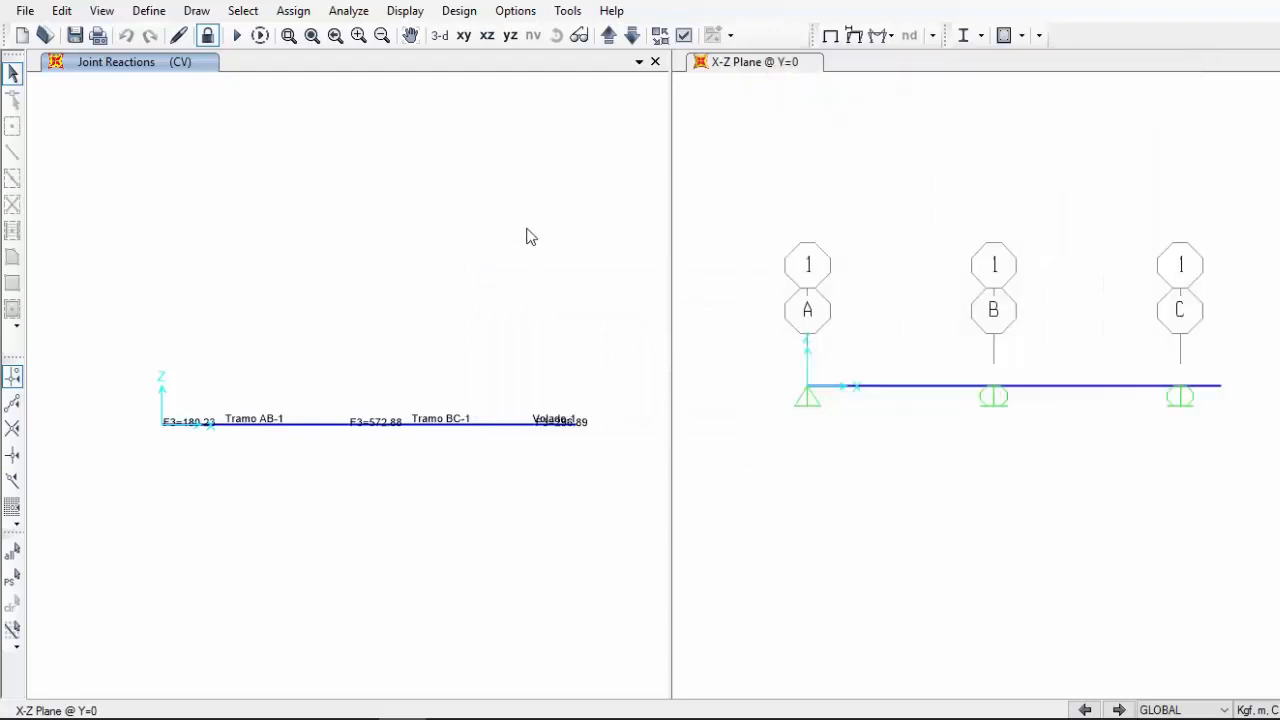
Open the frame forces display form and select load case CP with the Axial Force component
{"action": "left_click", "coordinate": [881, 42]}
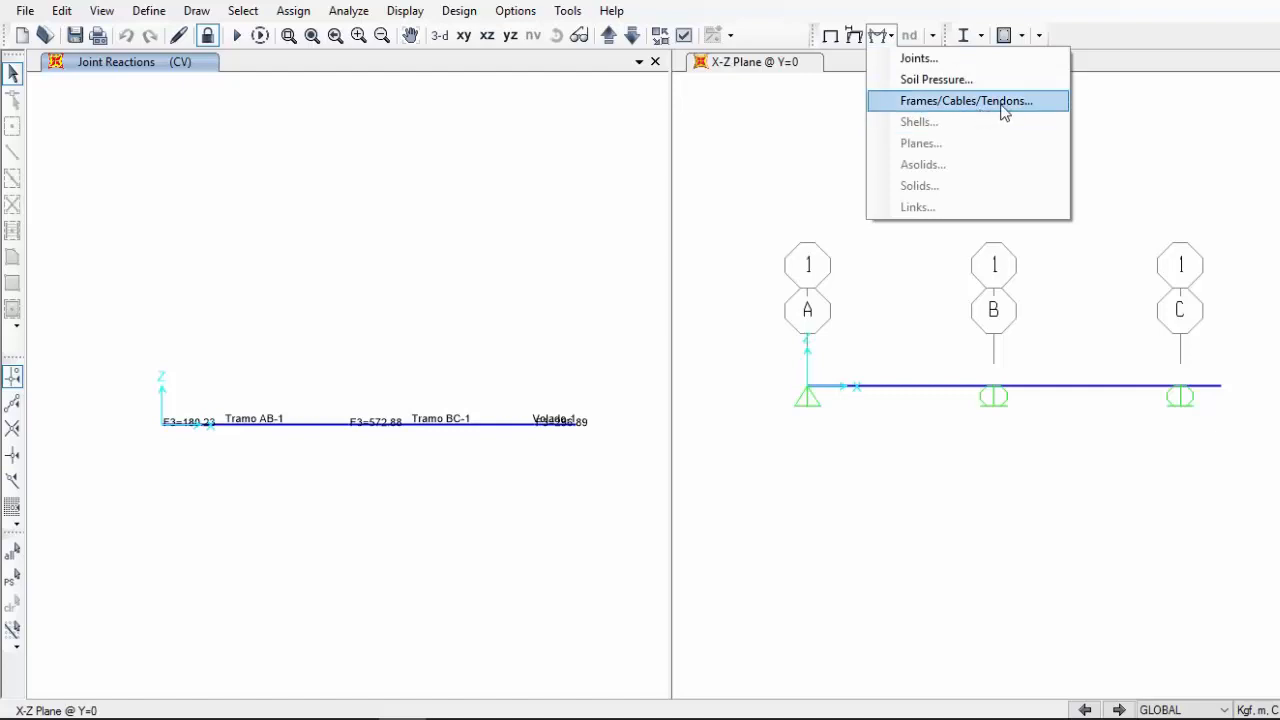
{"action": "left_click", "coordinate": [899, 104]}
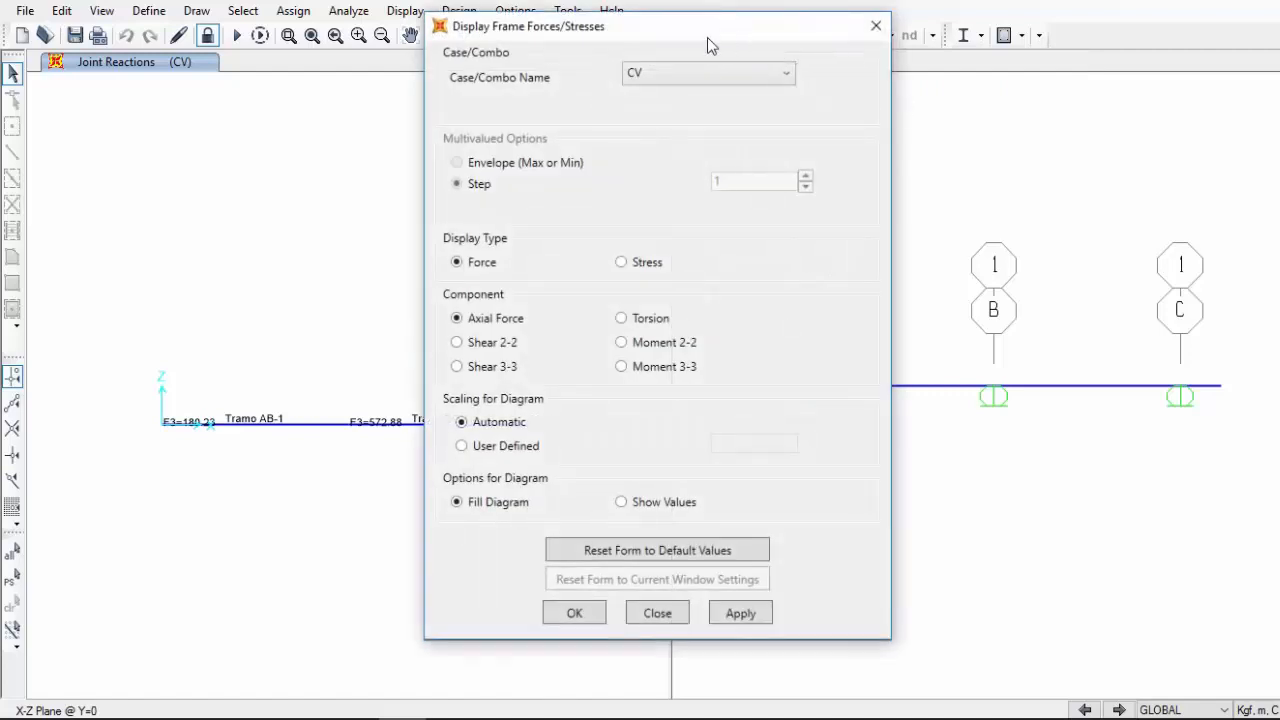
{"action": "left_click_drag", "start_coordinate": [707, 37], "coordinate": [961, 19]}
{"action": "left_click", "coordinate": [943, 55]}
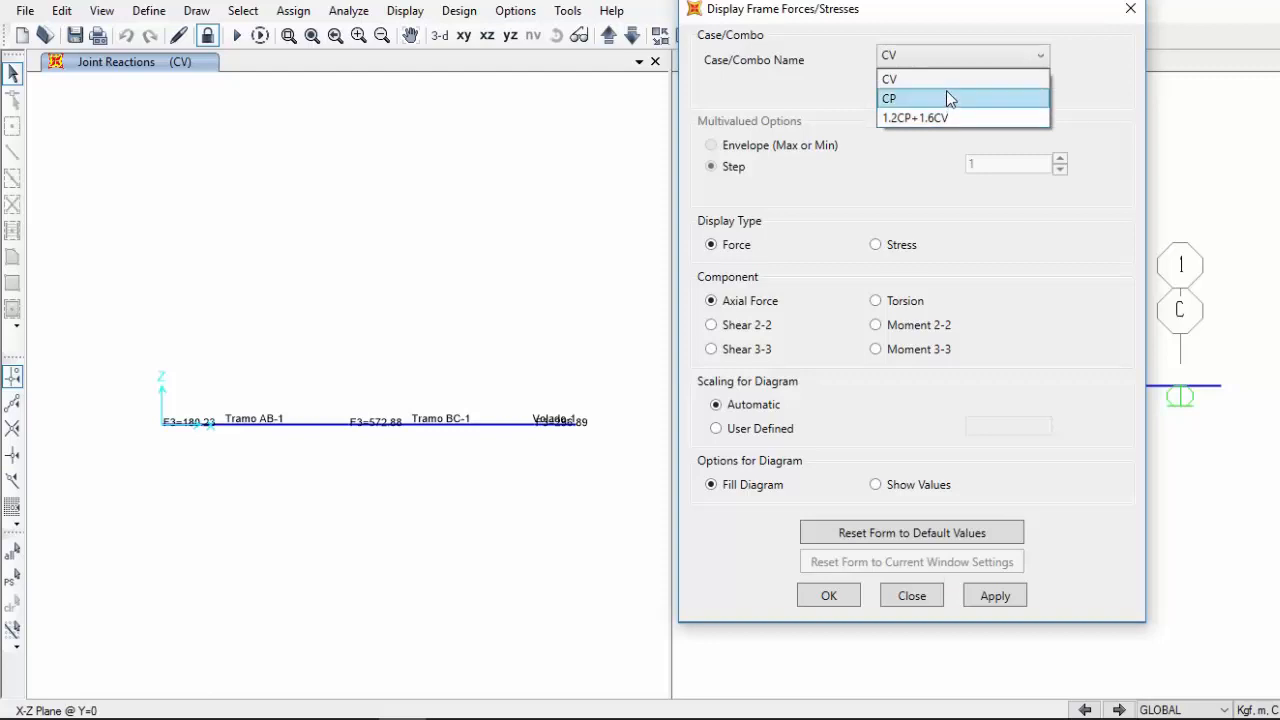
{"action": "left_click", "coordinate": [947, 96]}
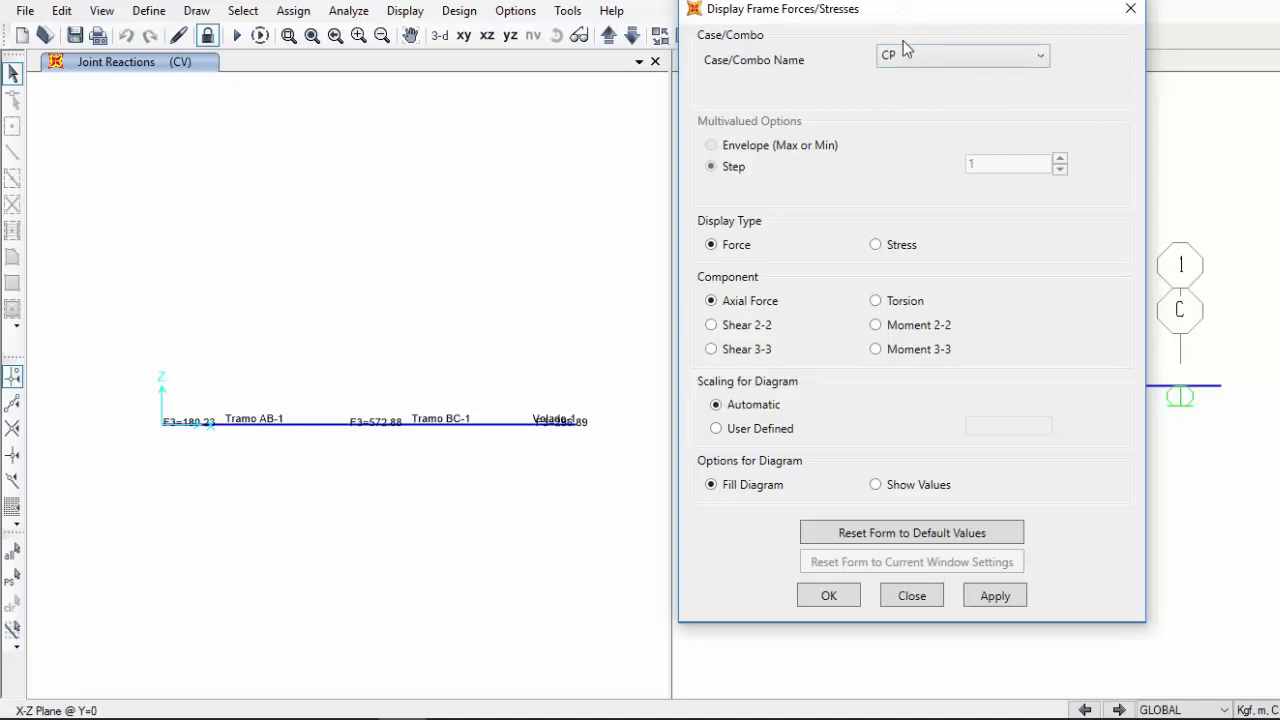
{"action": "left_click_drag", "start_coordinate": [876, 10], "coordinate": [913, 21]}
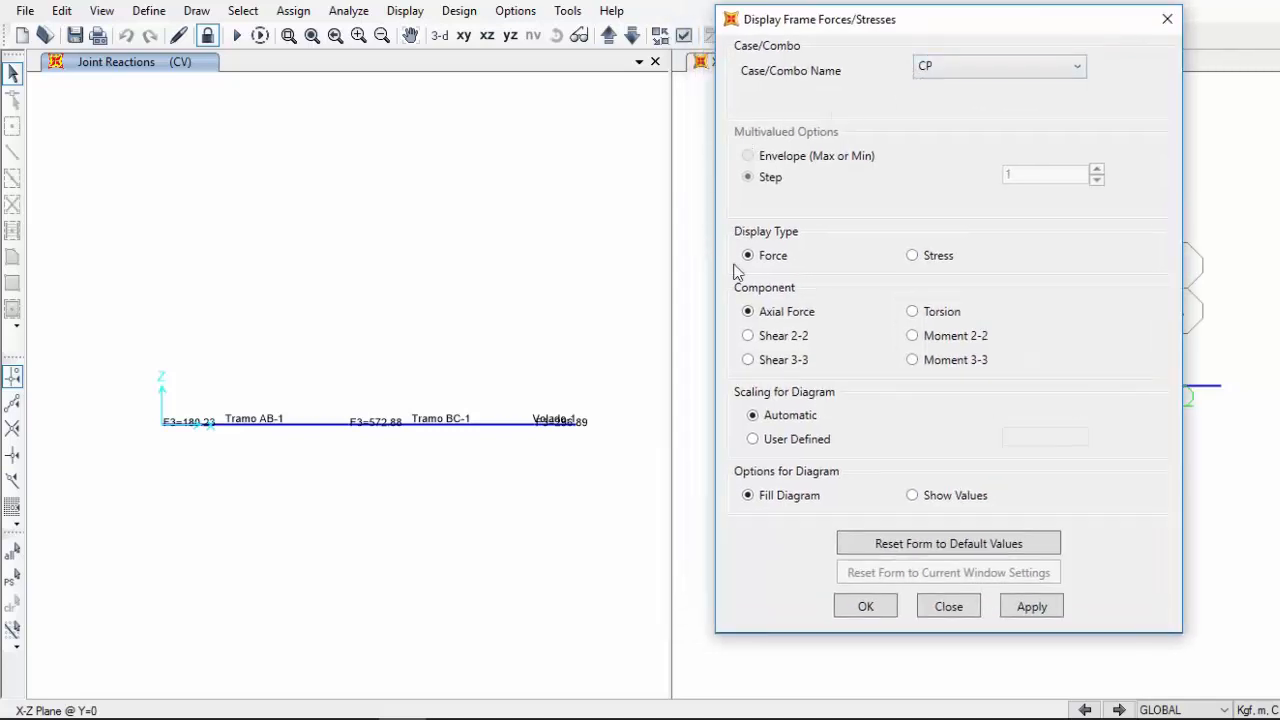
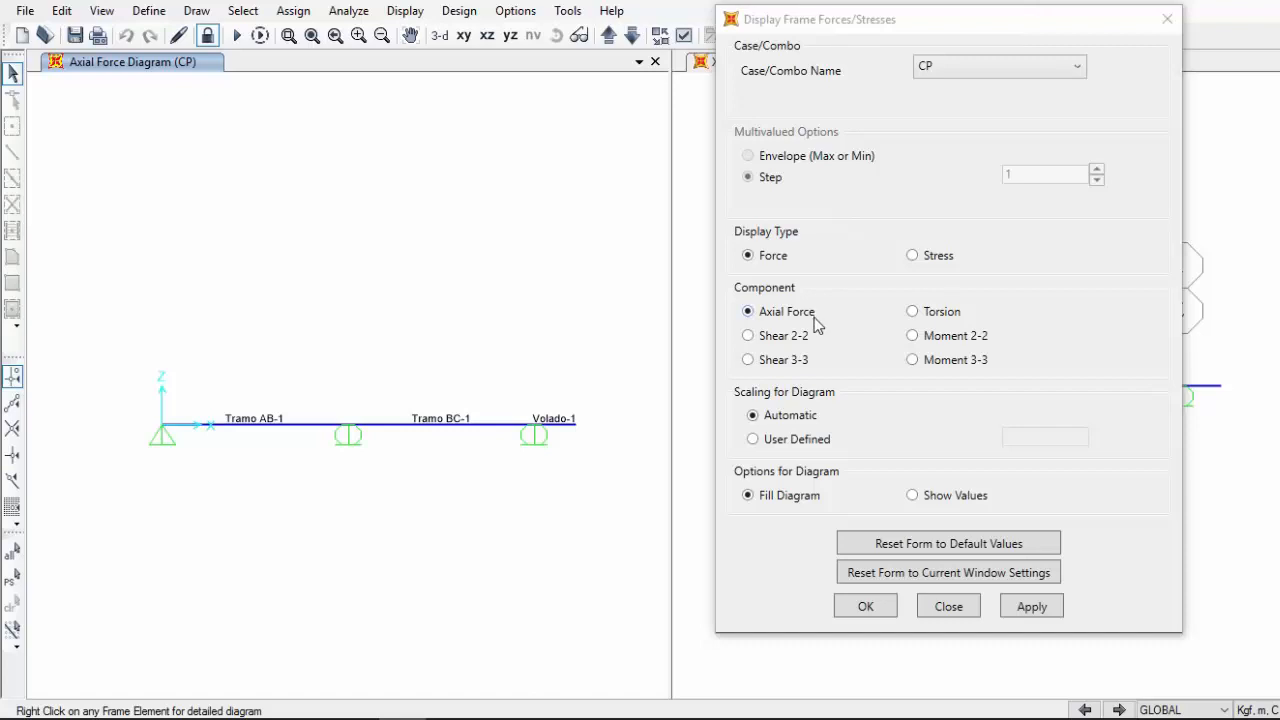
Display the CP Shear 2-2 diagram along the beam, followed by the Shear 3-3 diagram
{"action": "left_click", "coordinate": [790, 335]}
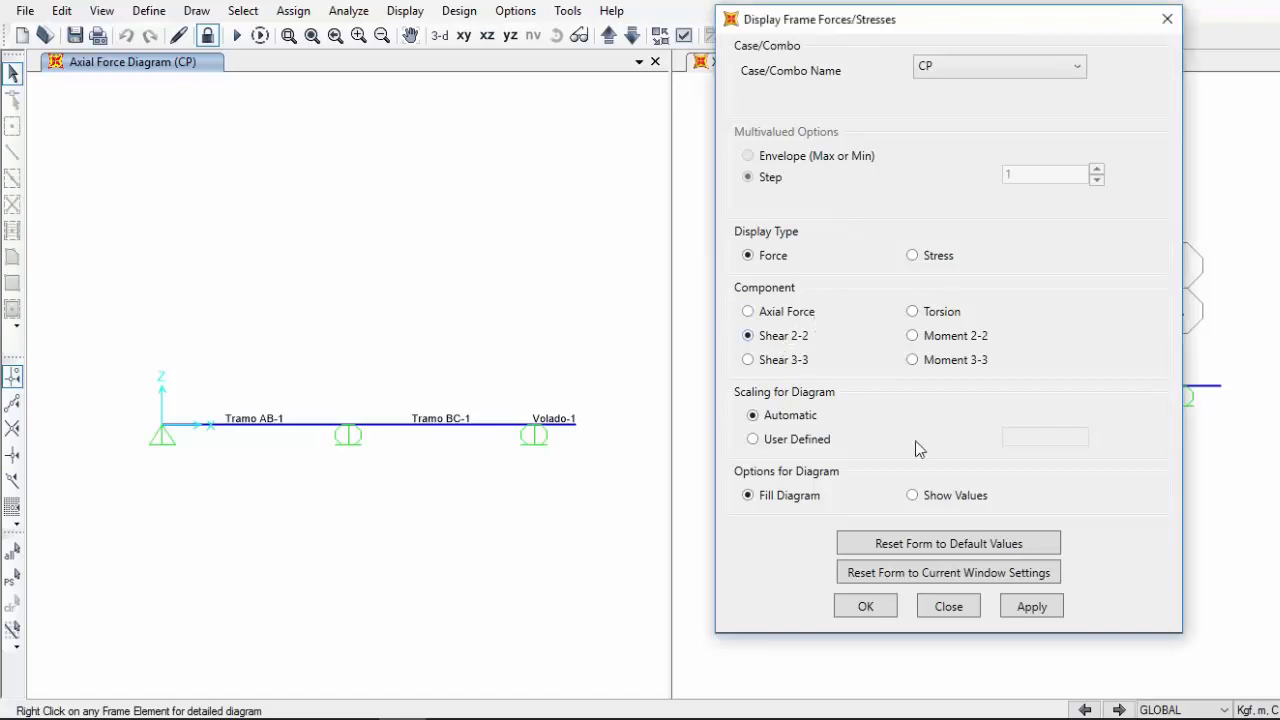
{"action": "left_click", "coordinate": [1025, 612]}
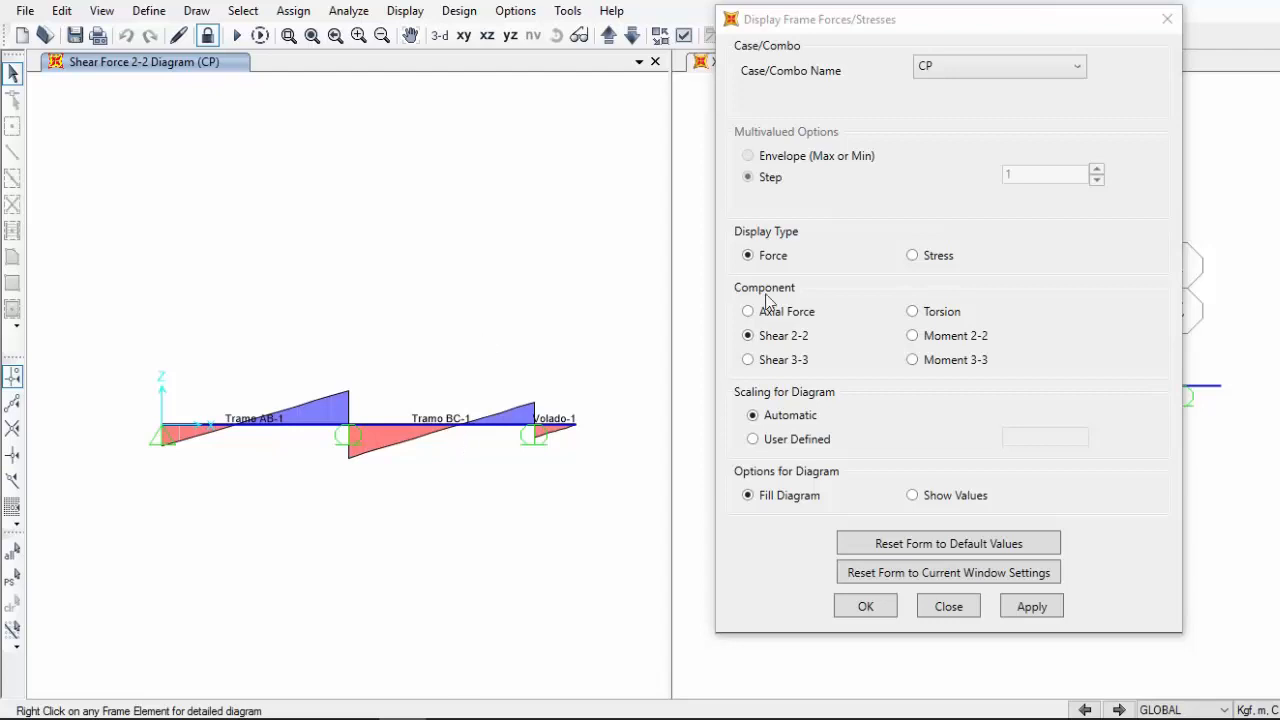
{"action": "left_click", "coordinate": [776, 361]}
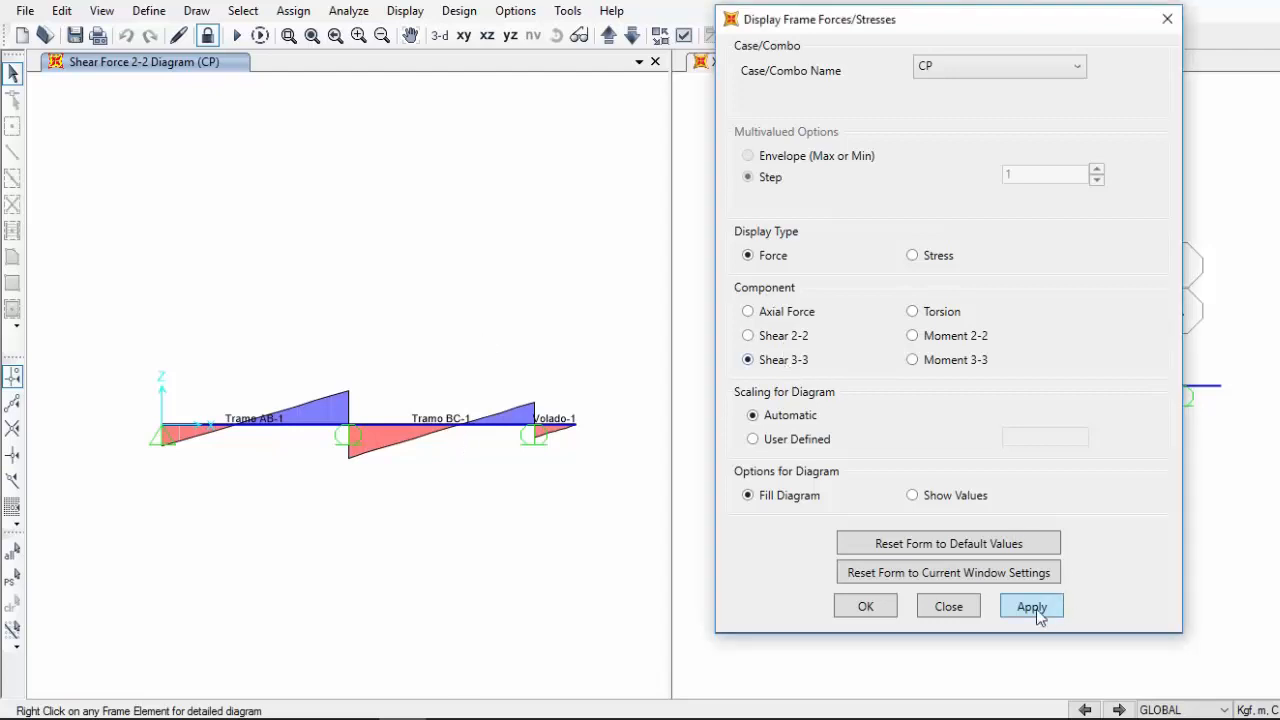
{"action": "left_click", "coordinate": [1037, 613]}
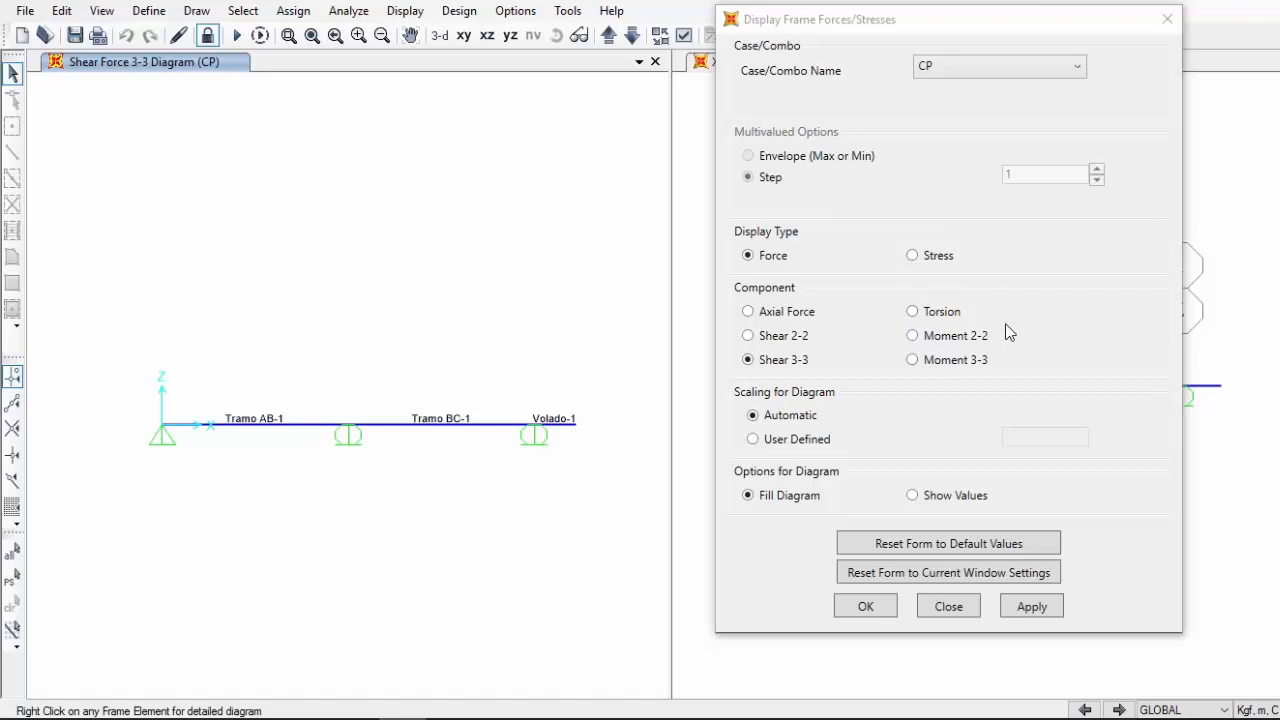
Display the CP Moment 3-3 diagram, check it with values shown, and return it to a filled diagram before closing the form
{"action": "left_click", "coordinate": [966, 361]}
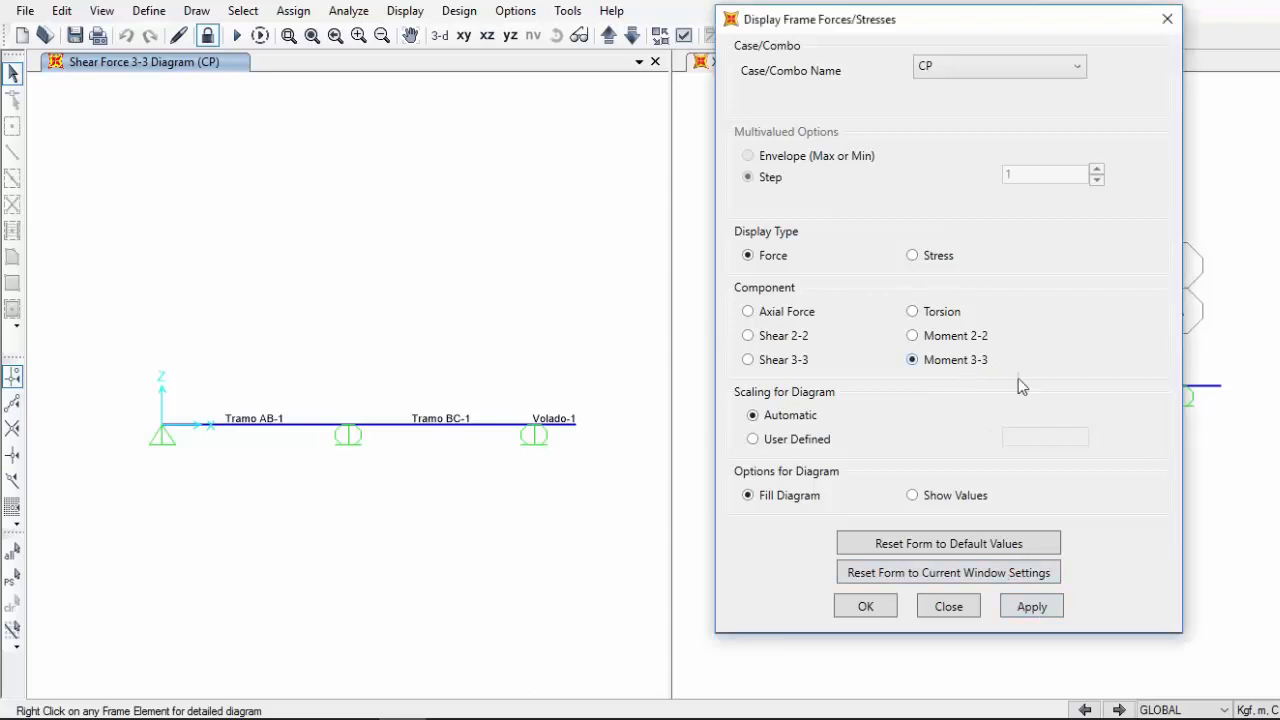
{"action": "left_click", "coordinate": [1050, 607]}
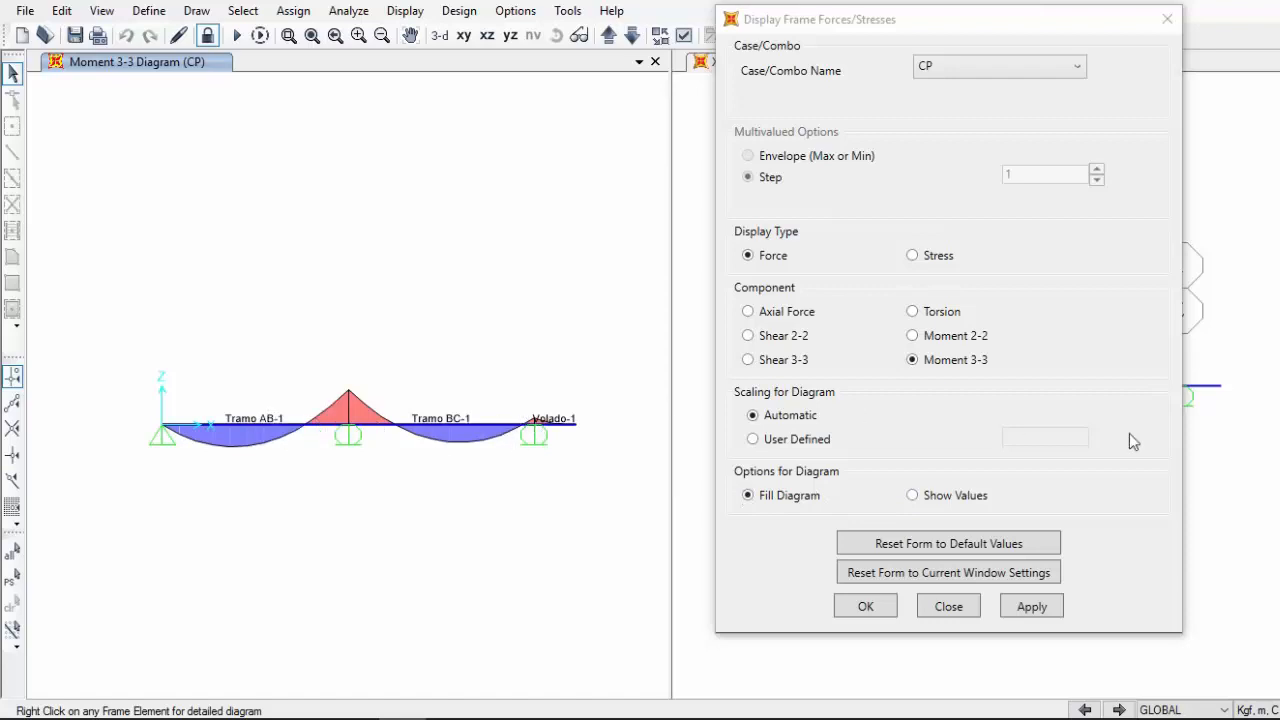
{"action": "left_click", "coordinate": [967, 500]}
{"action": "left_click", "coordinate": [1034, 605]}
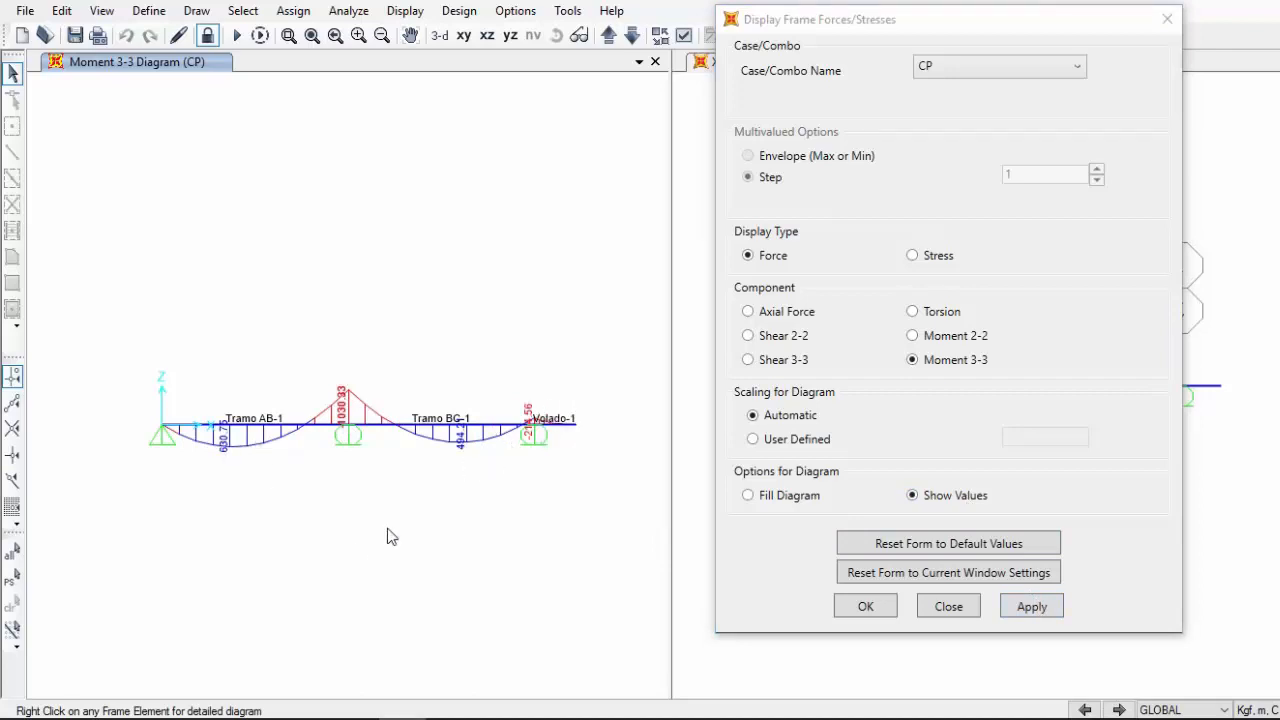
{"action": "left_click", "coordinate": [805, 497]}
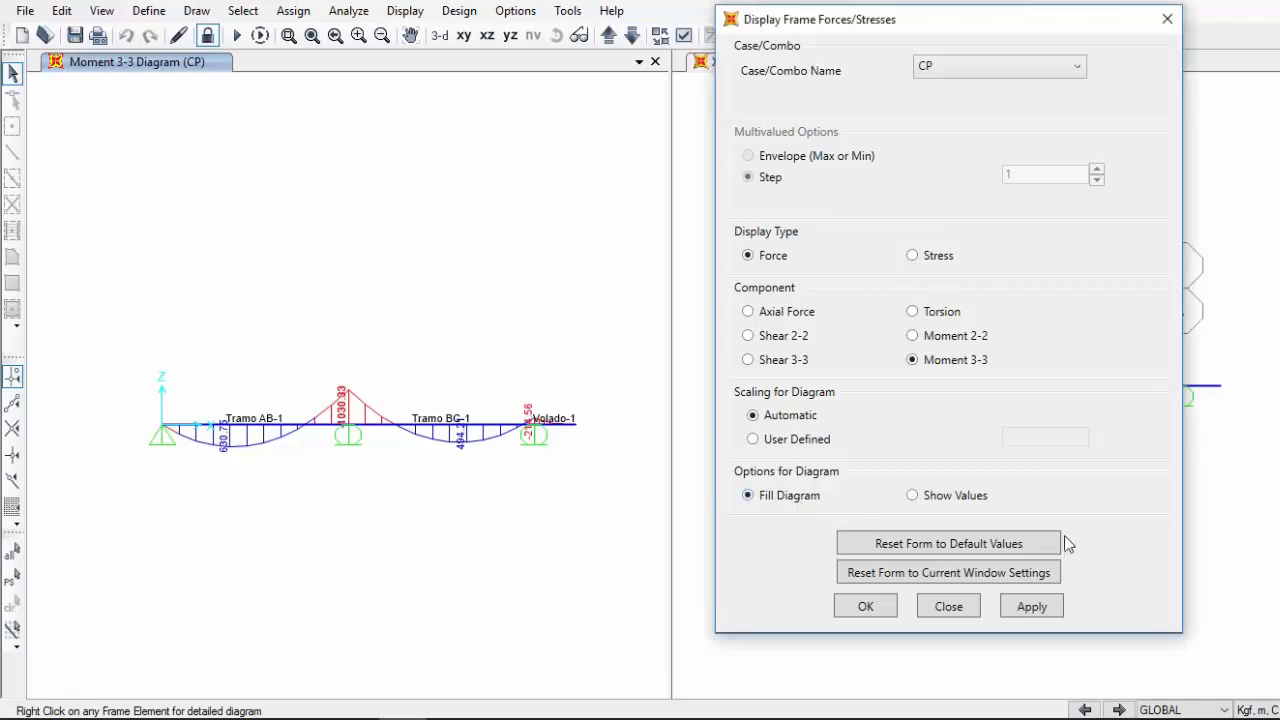
{"action": "left_click", "coordinate": [1042, 606]}
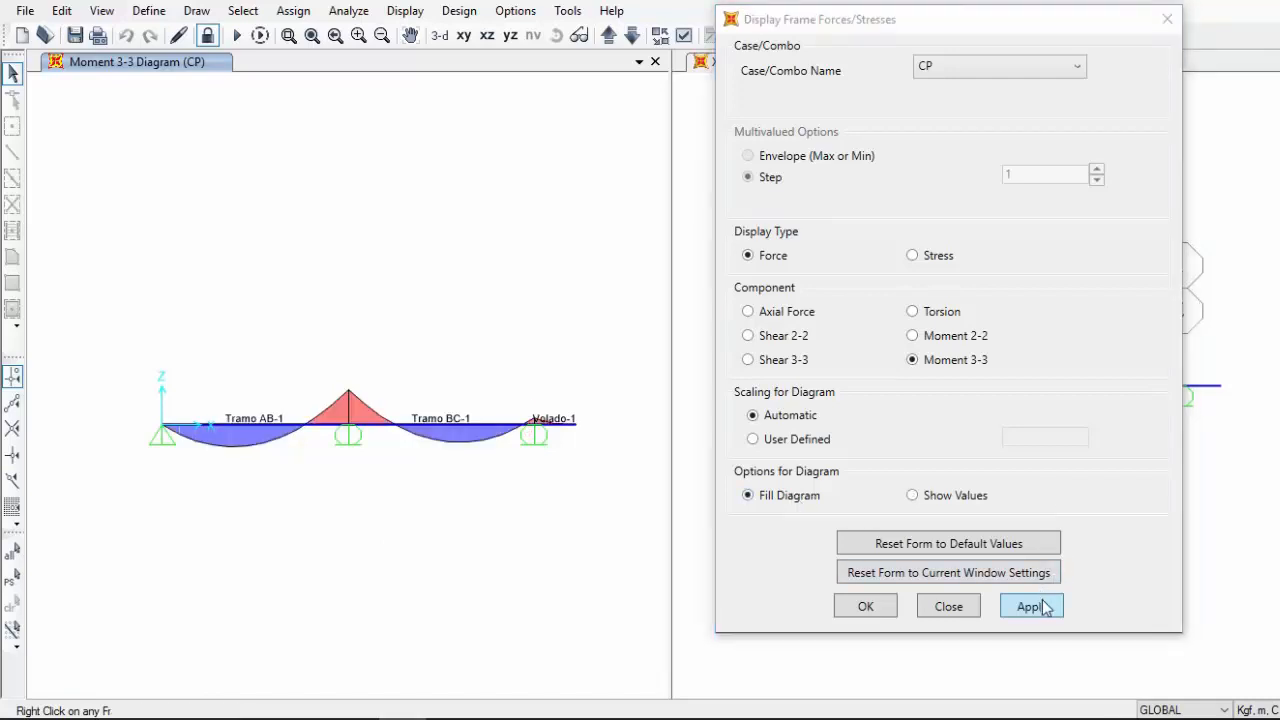
{"action": "left_click", "coordinate": [866, 607]}
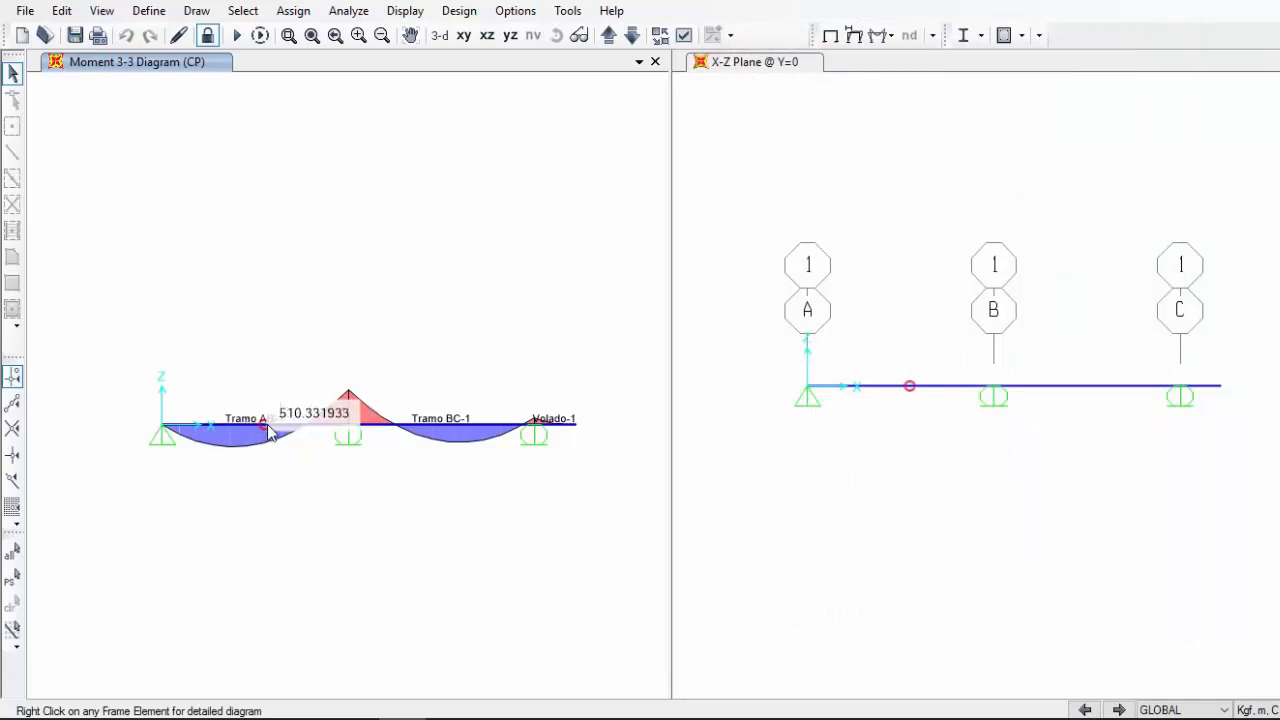
Inspect moment values along the beam and open the detailed diagrams for frame Tramo AB
{"action": "mouse_move", "coordinate": [301, 432]}
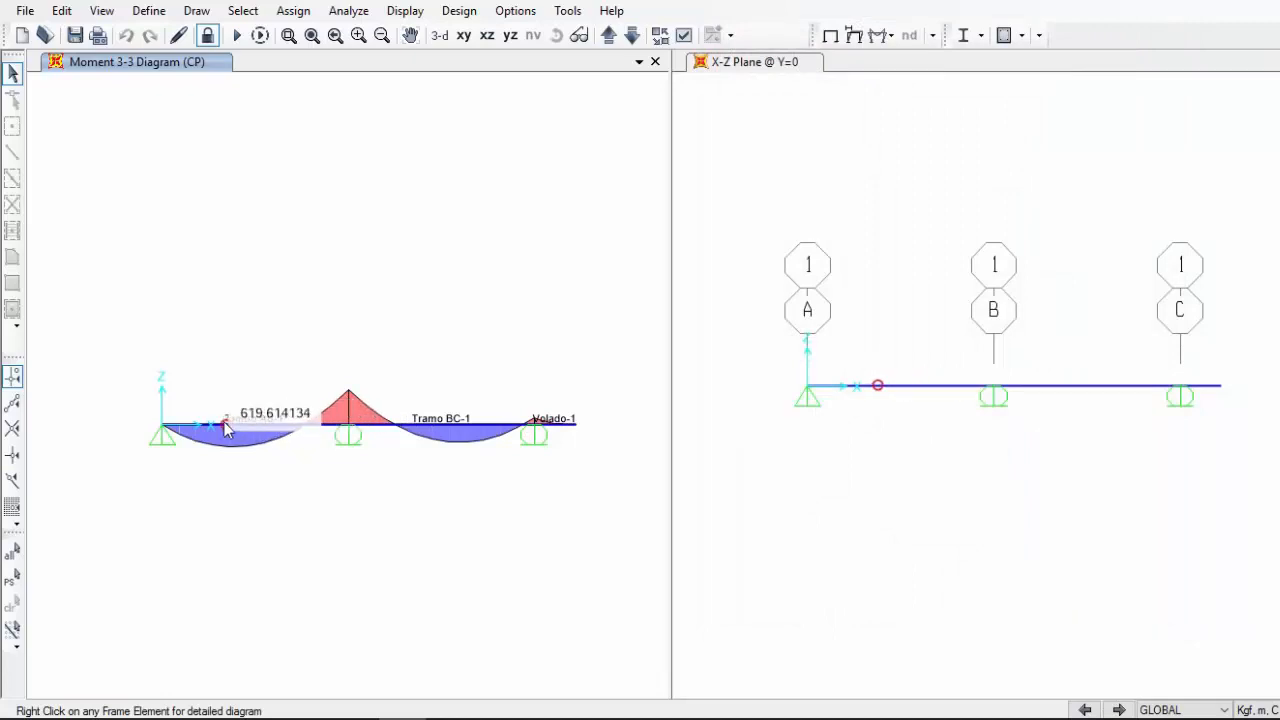
{"action": "mouse_move", "coordinate": [205, 429]}
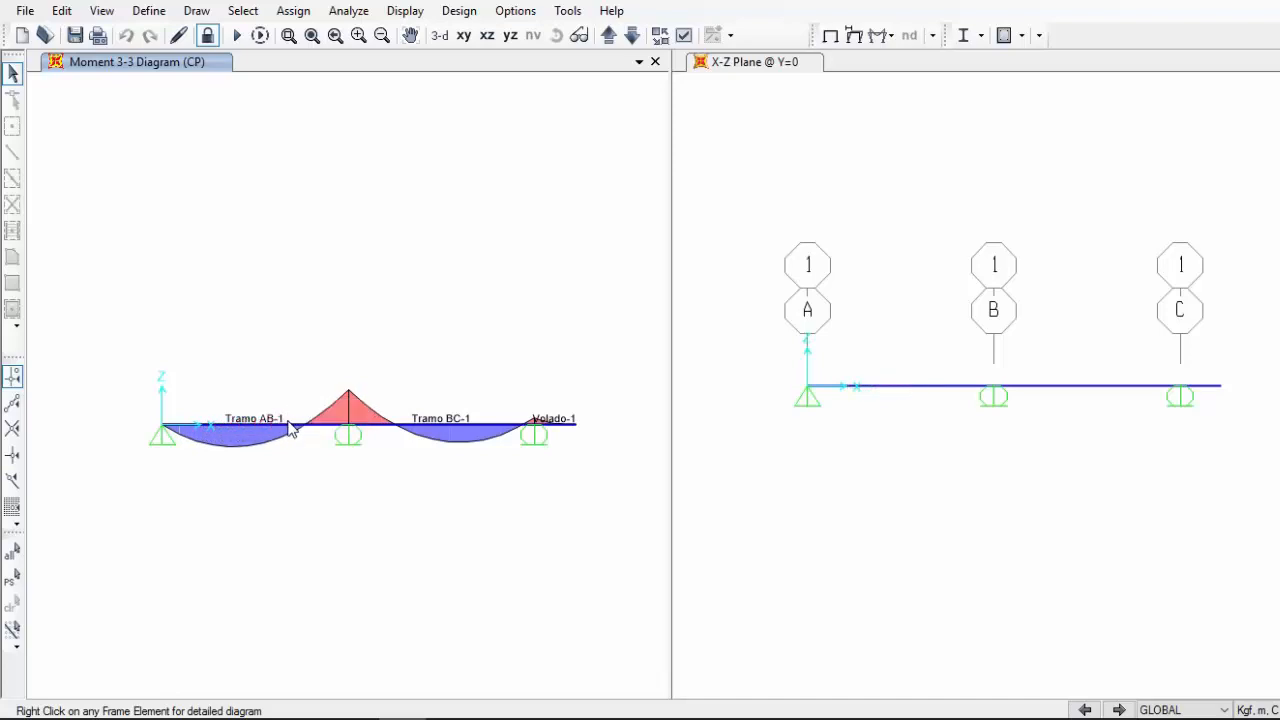
{"action": "mouse_move", "coordinate": [357, 430]}
{"action": "mouse_move", "coordinate": [249, 430]}
{"action": "right_click", "coordinate": [249, 430]}
{"action": "left_click_drag", "start_coordinate": [690, 50], "coordinate": [985, 40]}
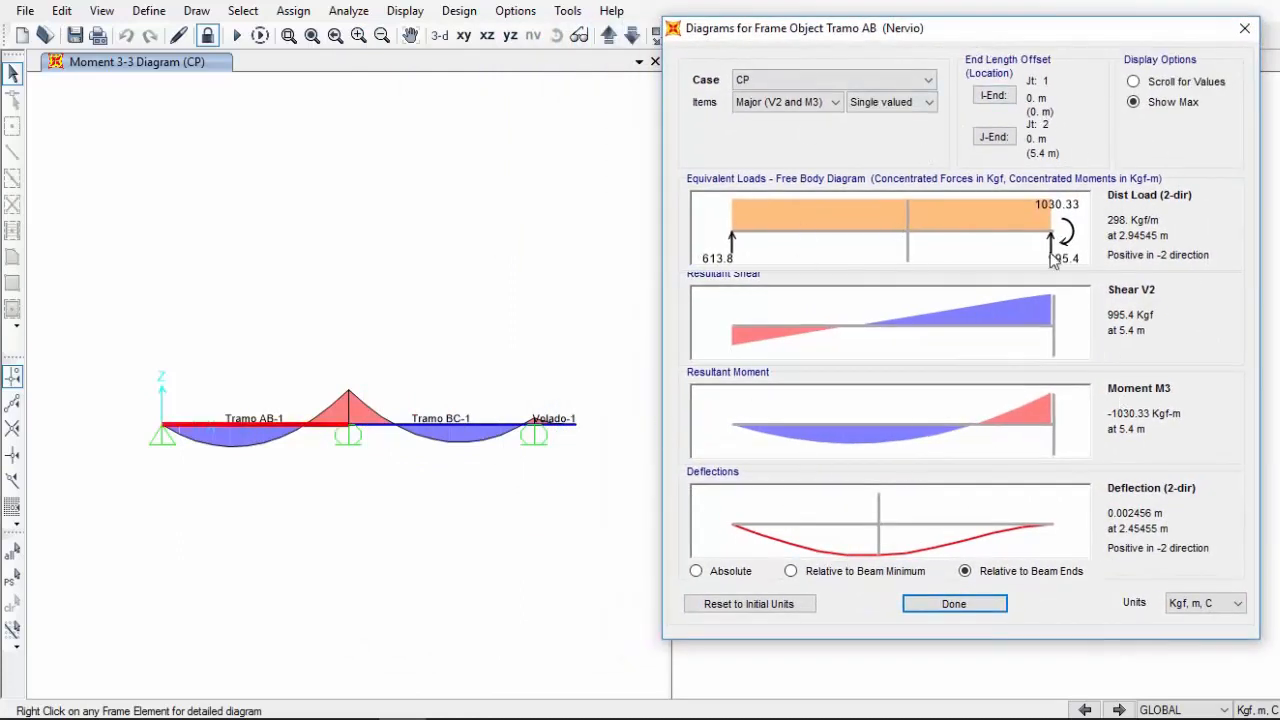
Show Tramo AB's detailed diagrams for the 1.2CP+1.6CV combination
{"action": "left_click", "coordinate": [771, 82]}
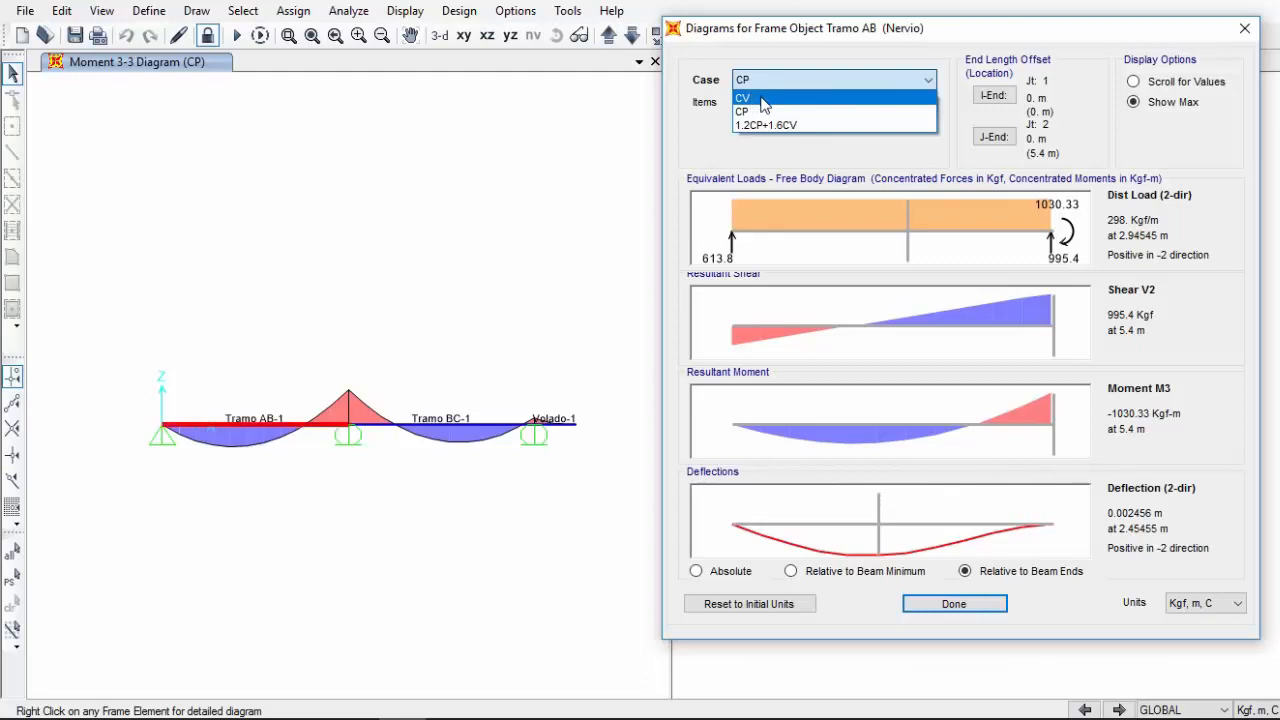
{"action": "left_click", "coordinate": [766, 125]}
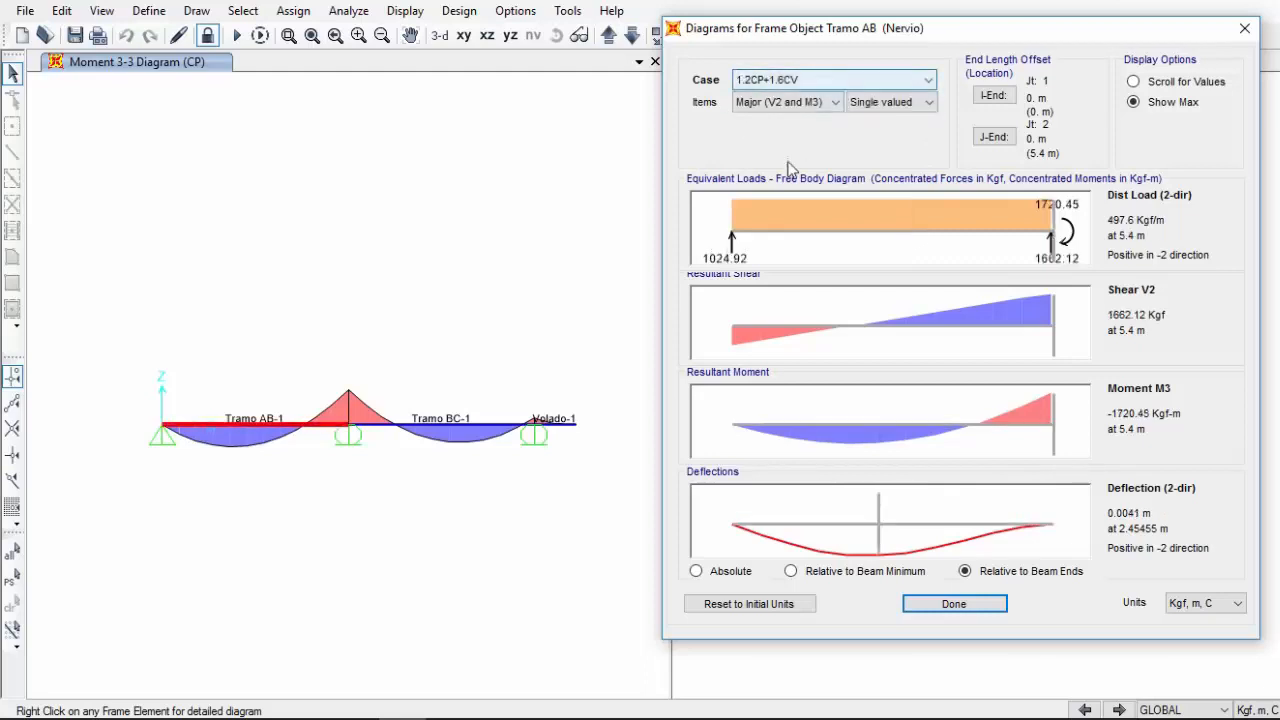
{"action": "left_click_drag", "start_coordinate": [860, 26], "coordinate": [849, 23]}
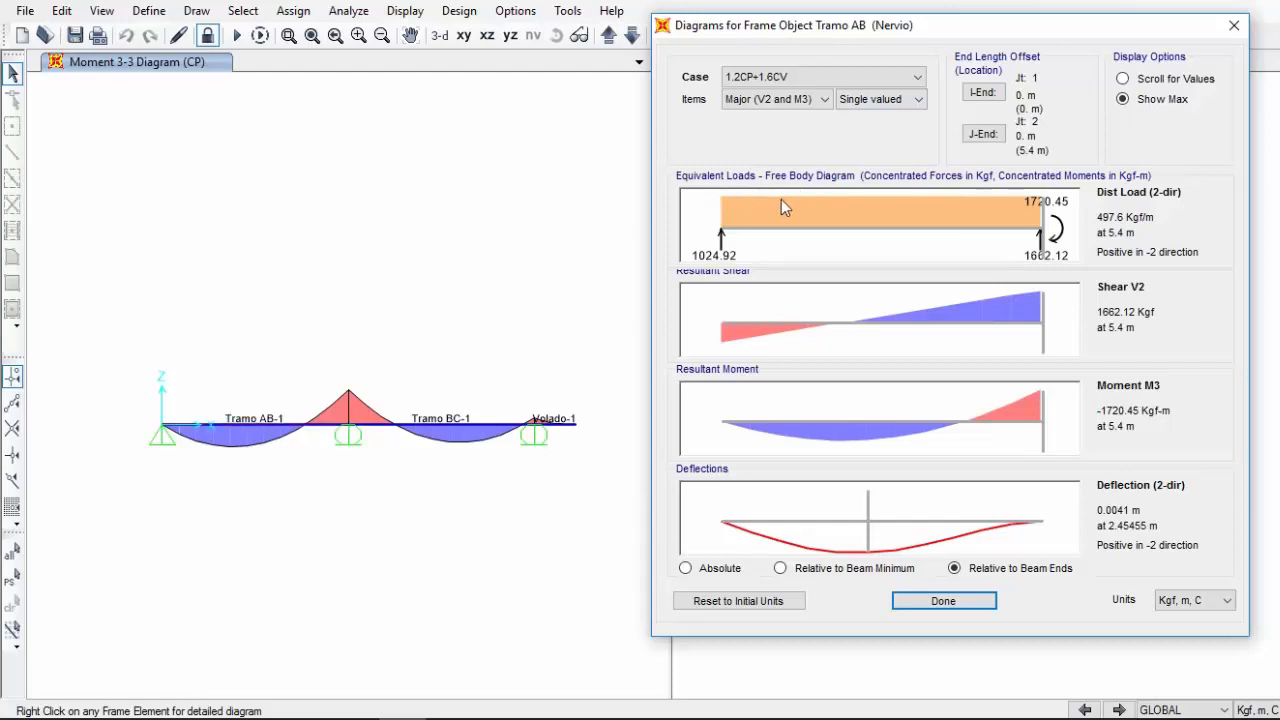
Read the 1.2CP+1.6CV results at about 1.17, 3.74, 2.33 and 4.24 m along Tramo AB
{"action": "left_click_drag", "start_coordinate": [775, 203], "coordinate": [791, 245]}
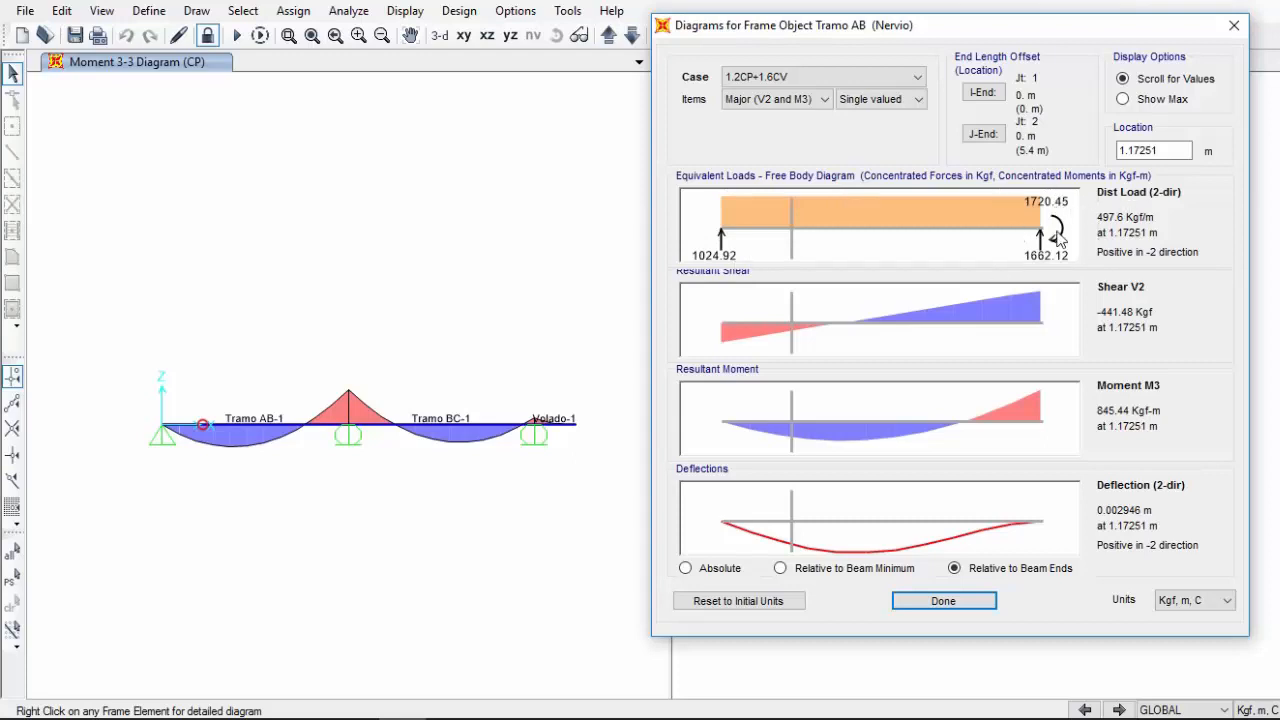
{"action": "mouse_move", "coordinate": [925, 228]}
{"action": "left_mouse_down"}
{"action": "mouse_move", "coordinate": [836, 248]}
{"action": "mouse_move", "coordinate": [1004, 230]}
{"action": "mouse_move", "coordinate": [944, 225]}
{"action": "left_mouse_up"}
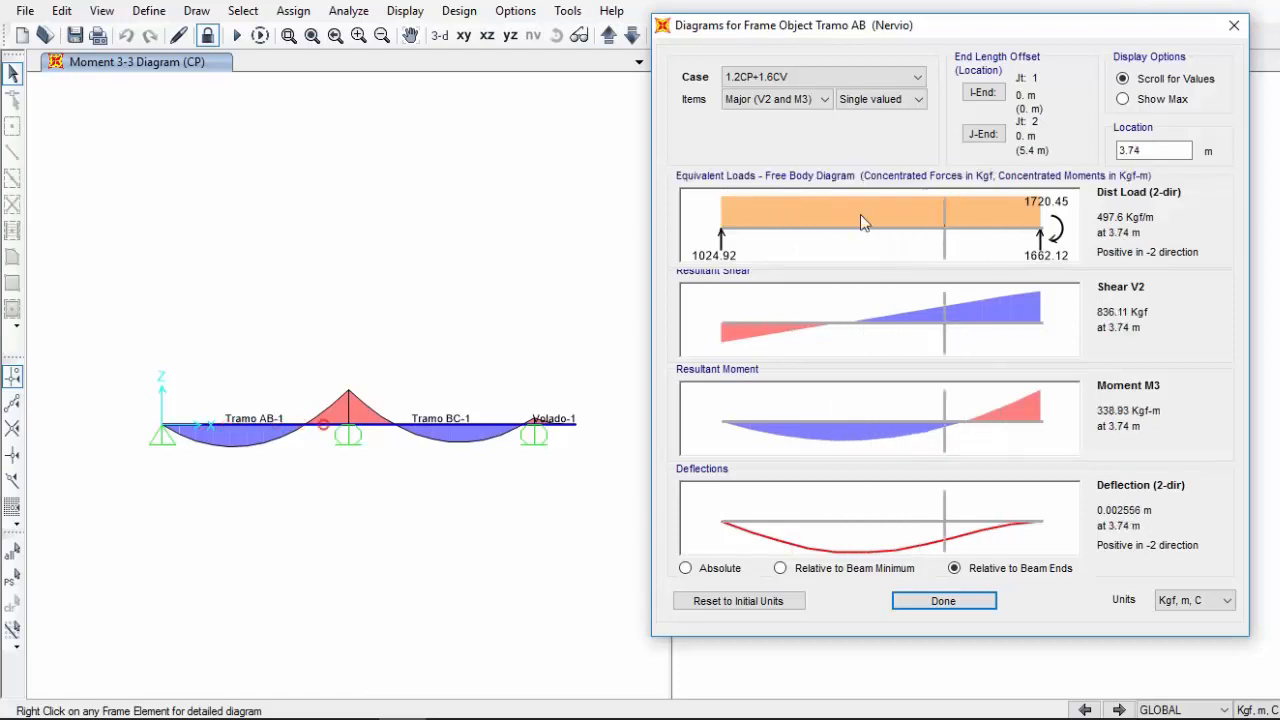
{"action": "left_click", "coordinate": [860, 214]}
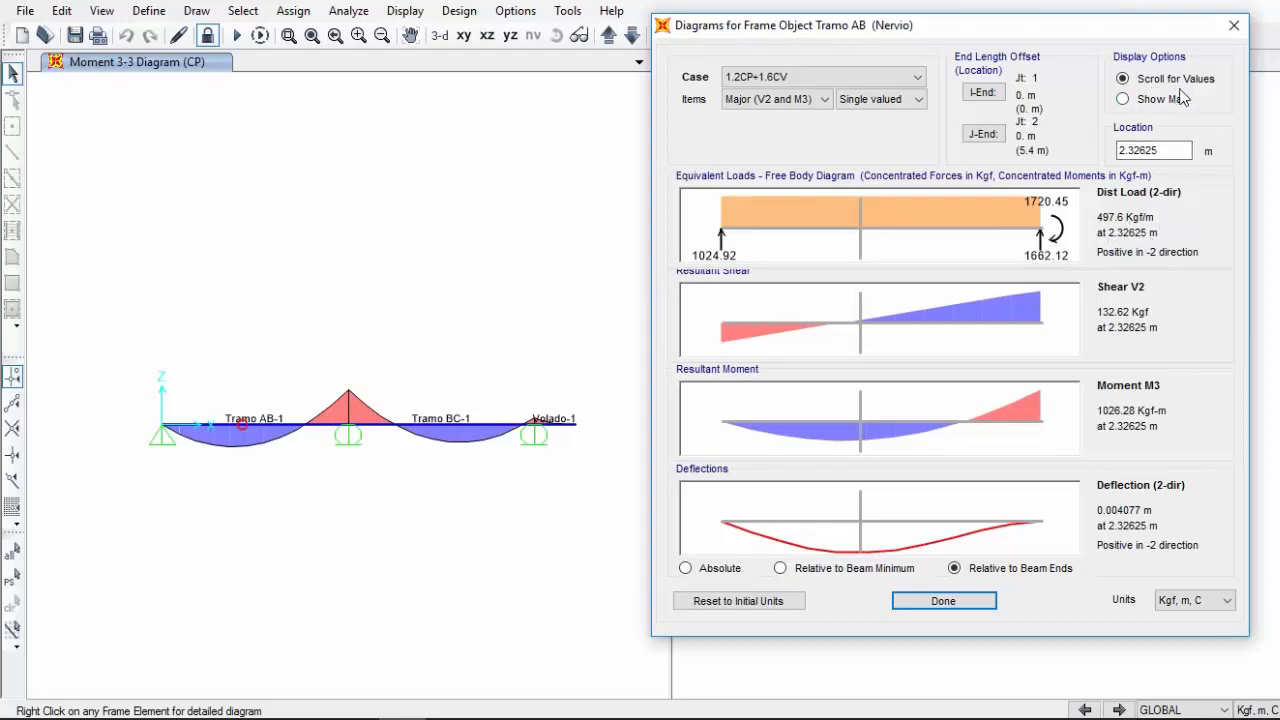
{"action": "left_click", "coordinate": [974, 212]}
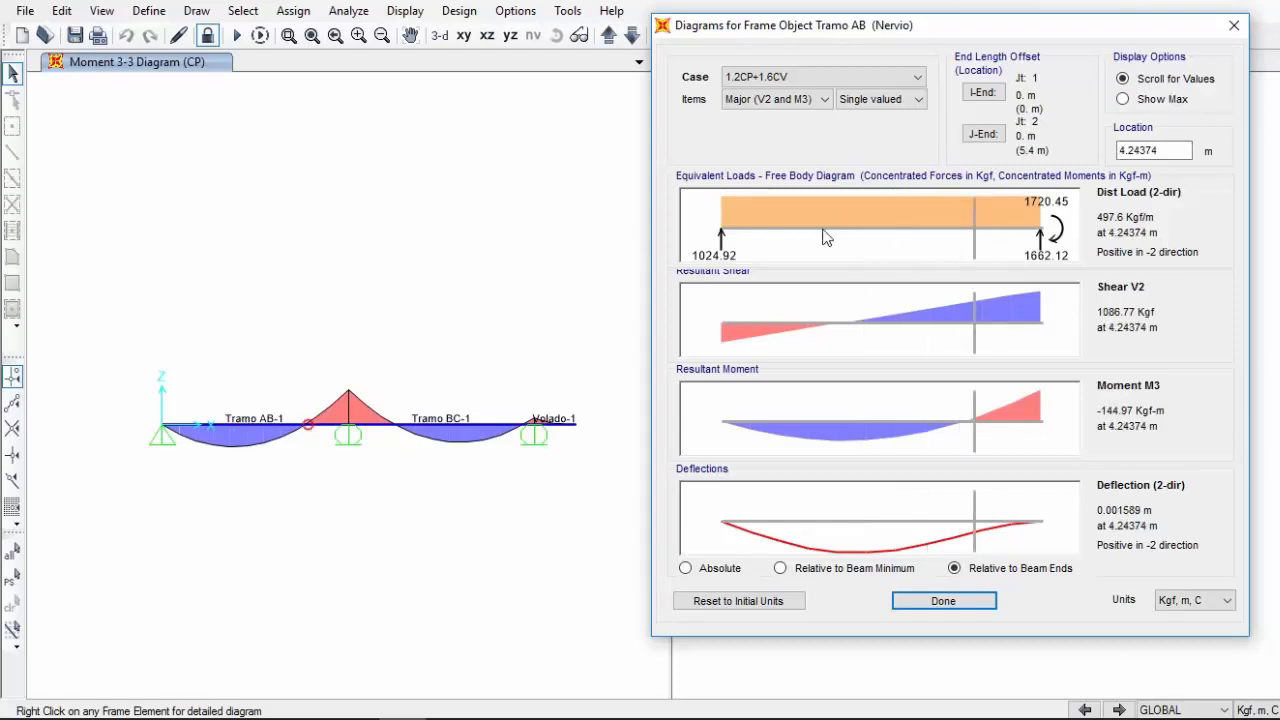
Show Tramo AB's maximum results, return to scrolling for values, and check locations at 2 m and about 3.56 m
{"action": "left_click", "coordinate": [1160, 99]}
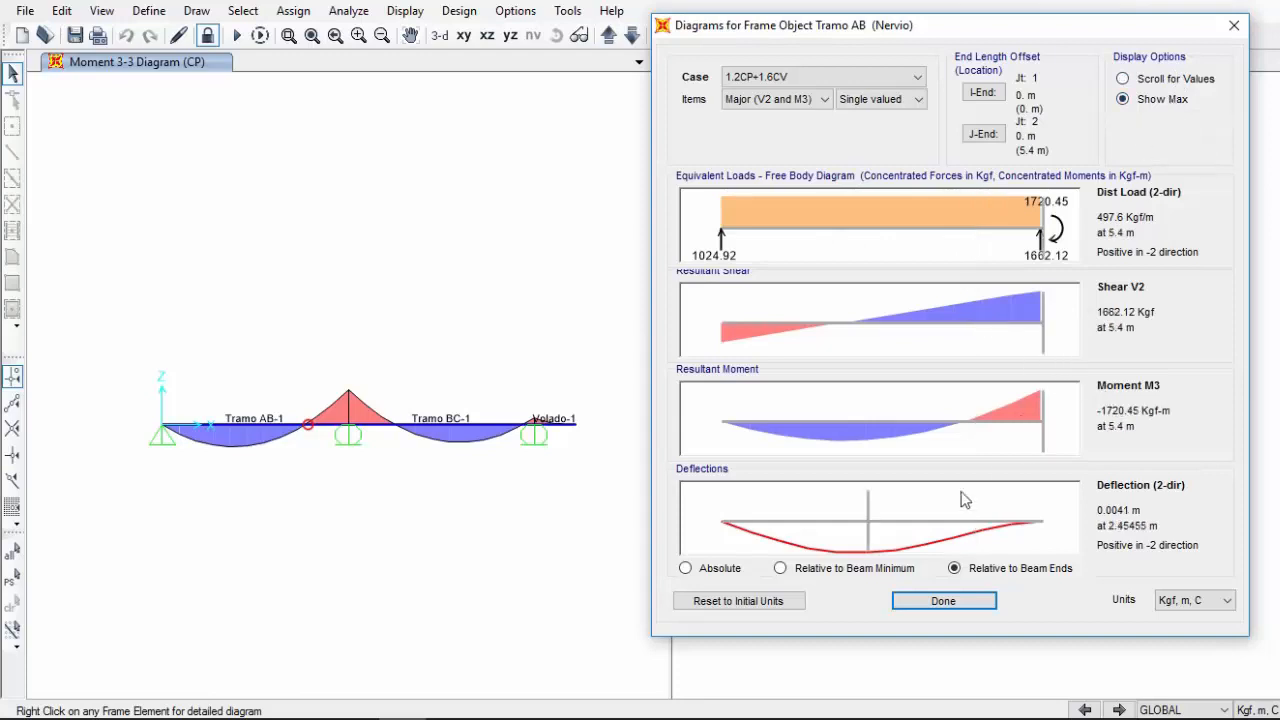
{"action": "left_click", "coordinate": [1152, 80]}
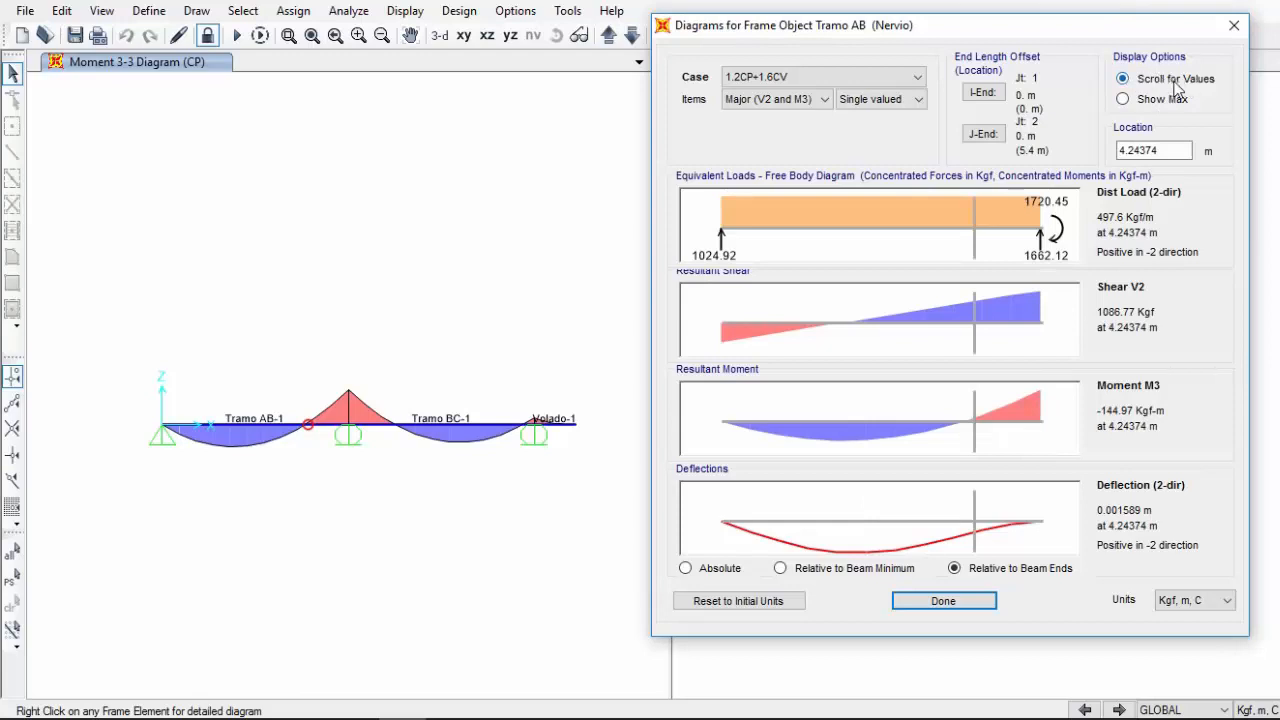
{"action": "double_click", "coordinate": [1178, 150]}
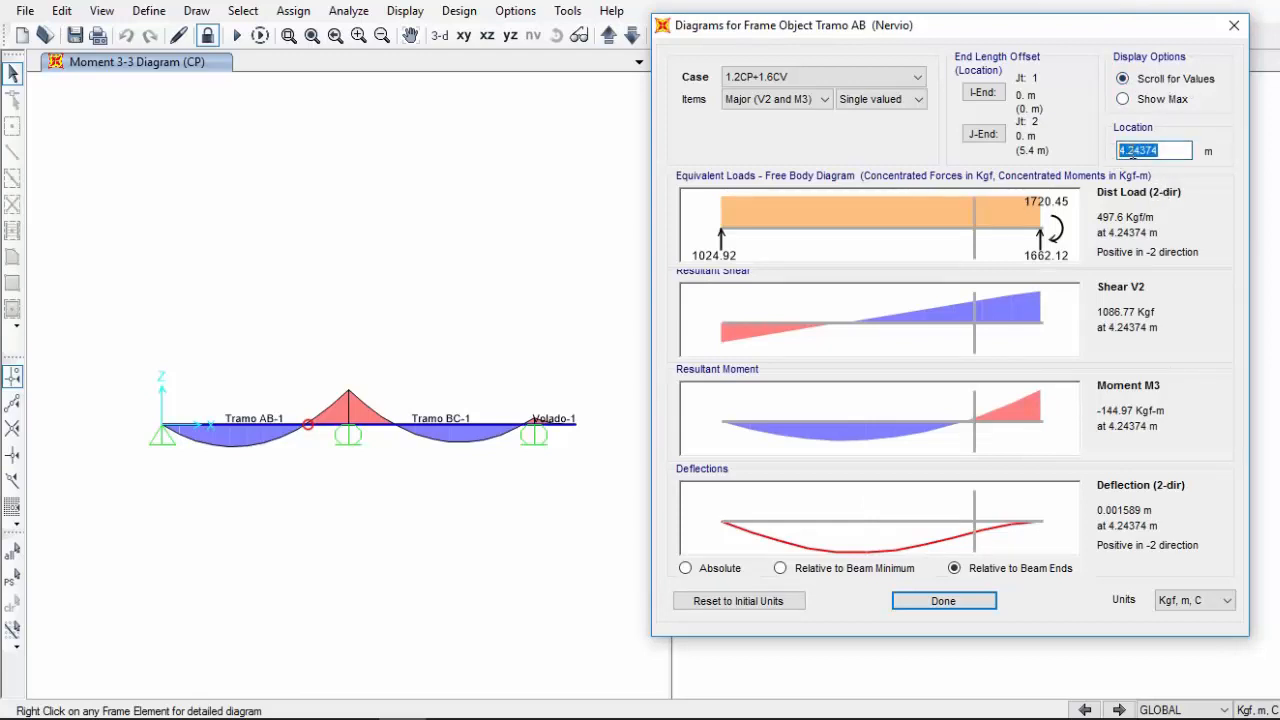
{"action": "type", "text": "2"}
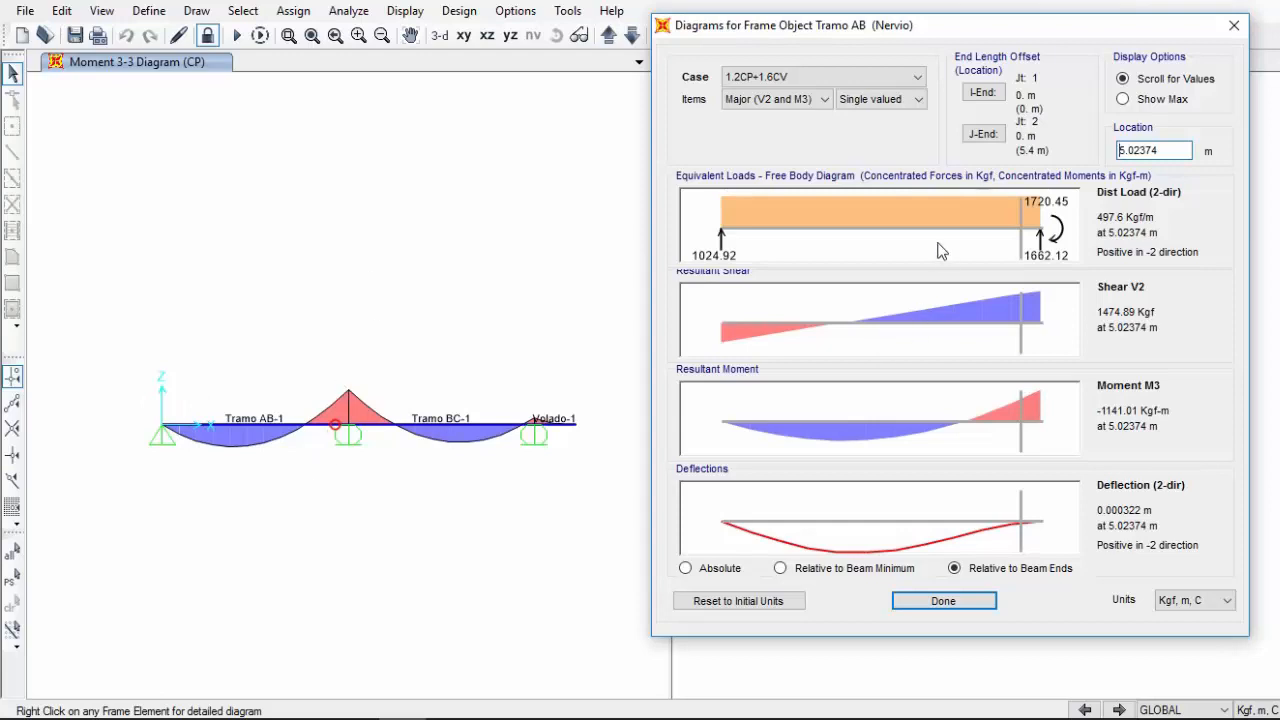
{"action": "left_click_drag", "start_coordinate": [937, 243], "coordinate": [932, 243]}
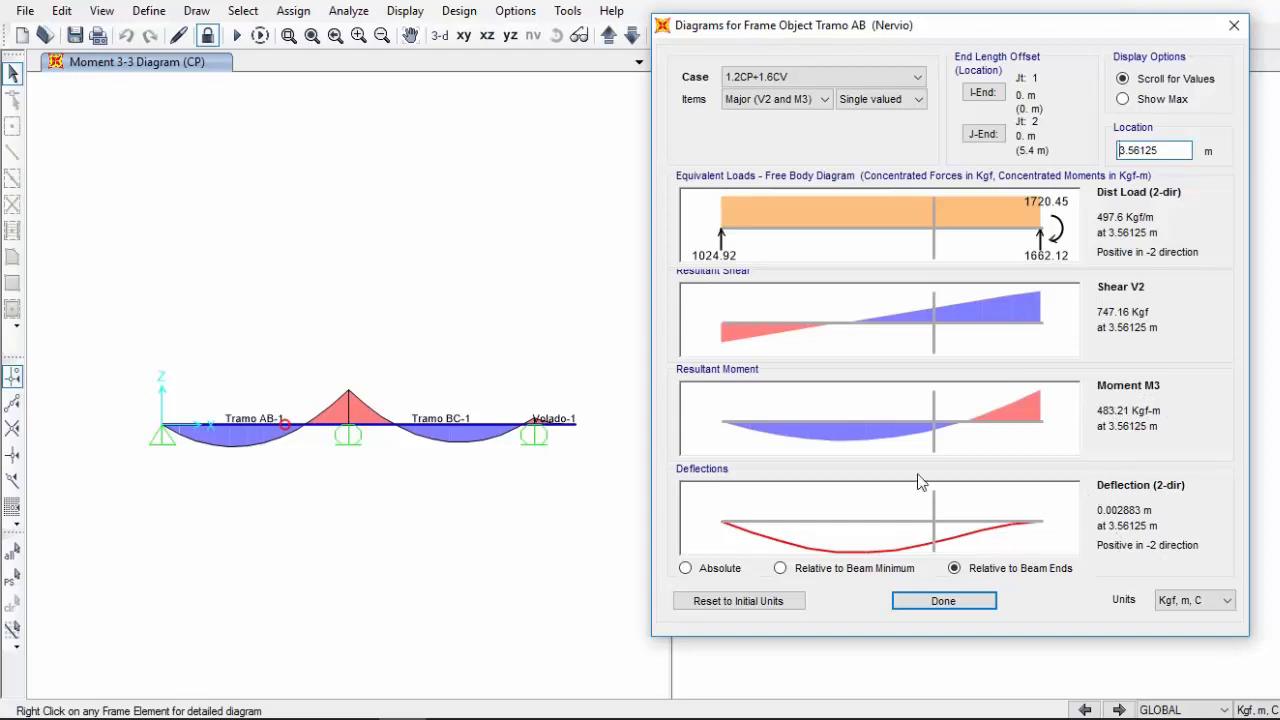
Check the available load cases and display Tramo AB's Minor (V3 and M2) results for 1.2CP+1.6CV
{"action": "left_click", "coordinate": [765, 78]}
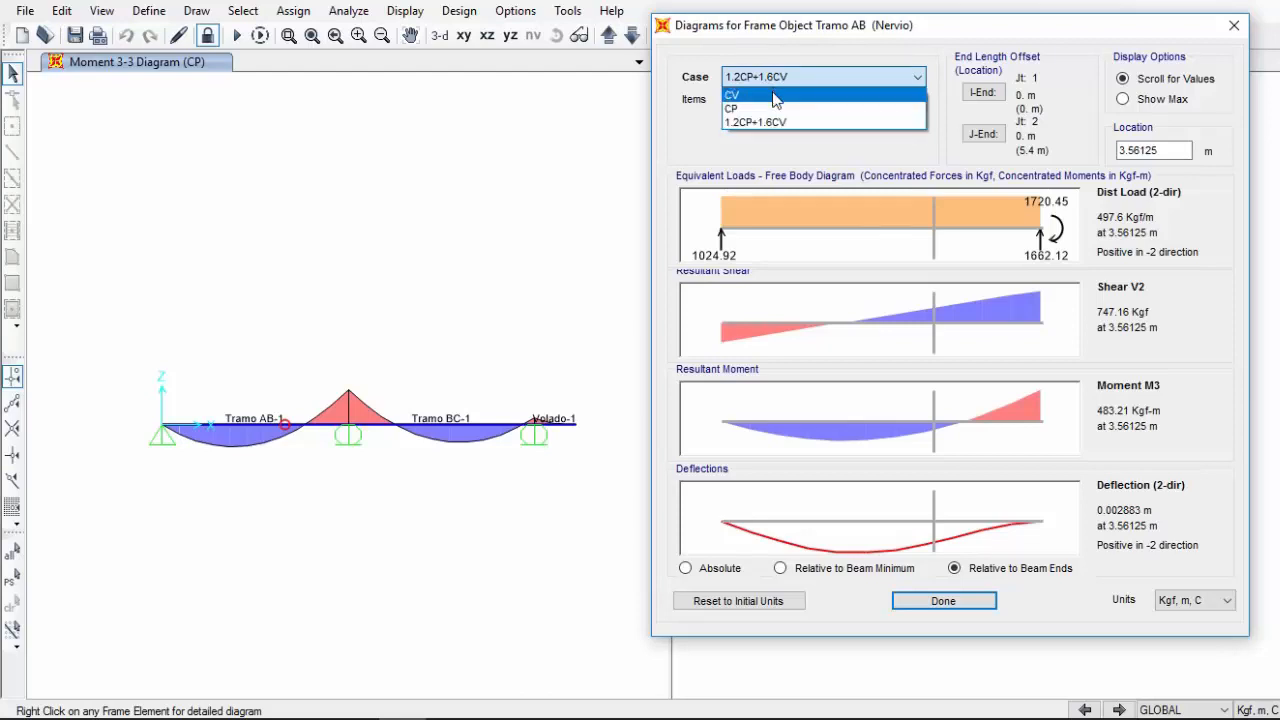
{"action": "left_click", "coordinate": [778, 77]}
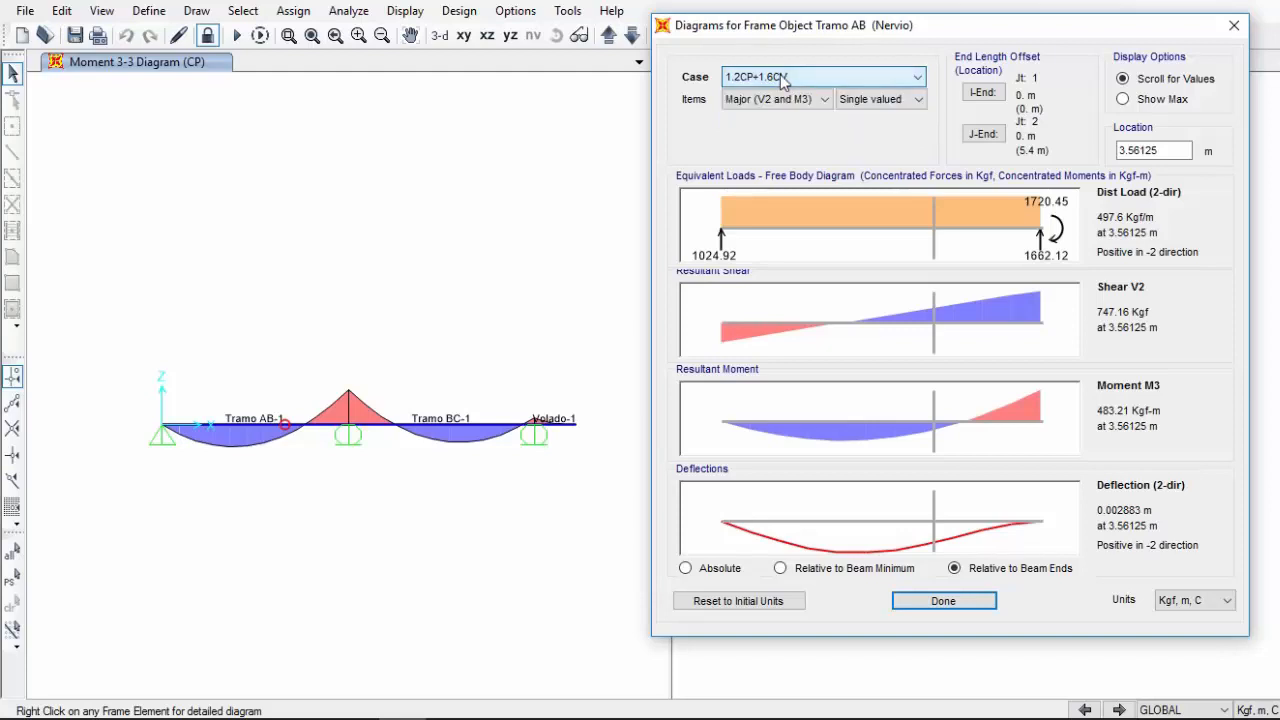
{"action": "left_click", "coordinate": [778, 99]}
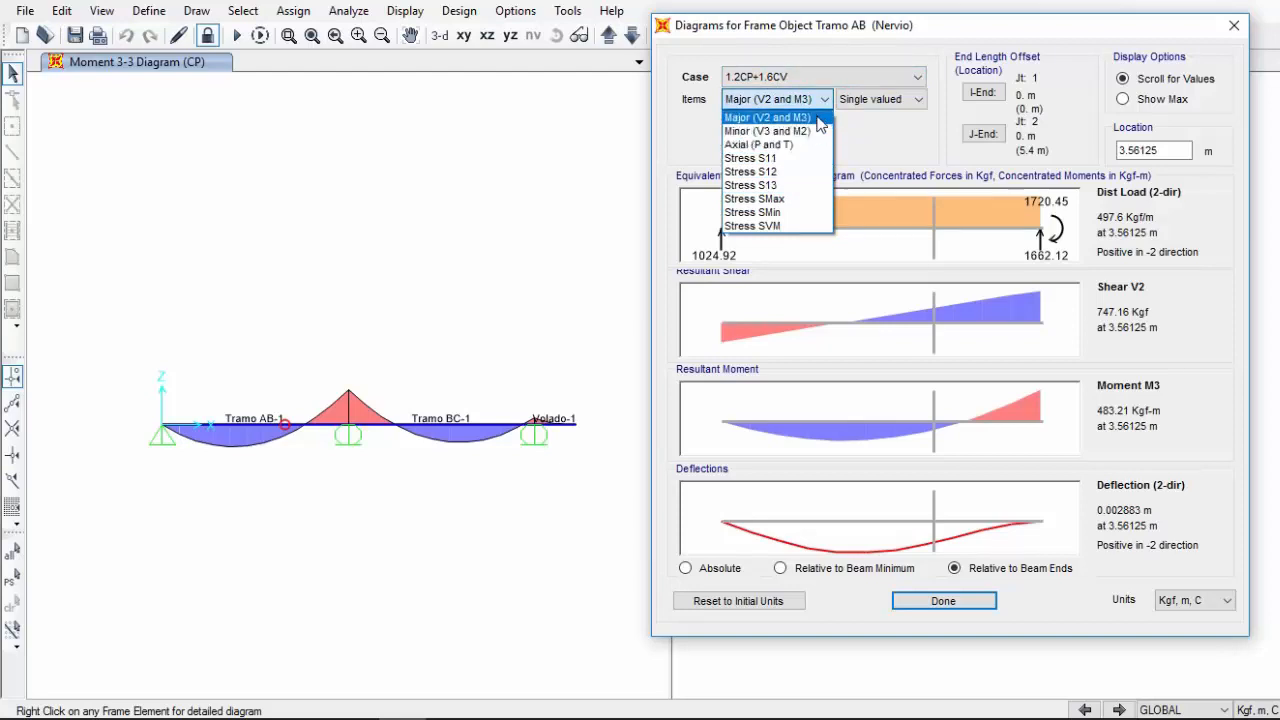
{"action": "left_click", "coordinate": [815, 131]}
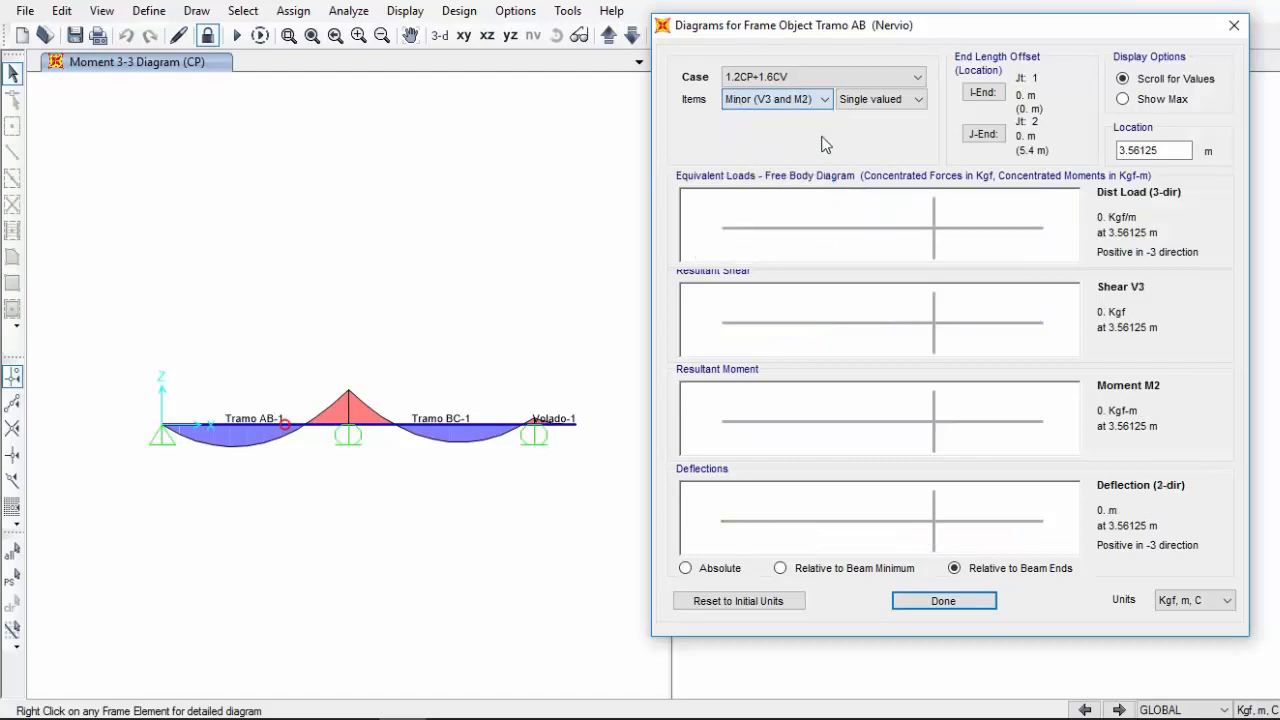
View Tramo AB's Axial (P and T) results for 1.2CP+1.6CV and return to the Major (V2 and M3) results
{"action": "left_click", "coordinate": [825, 99]}
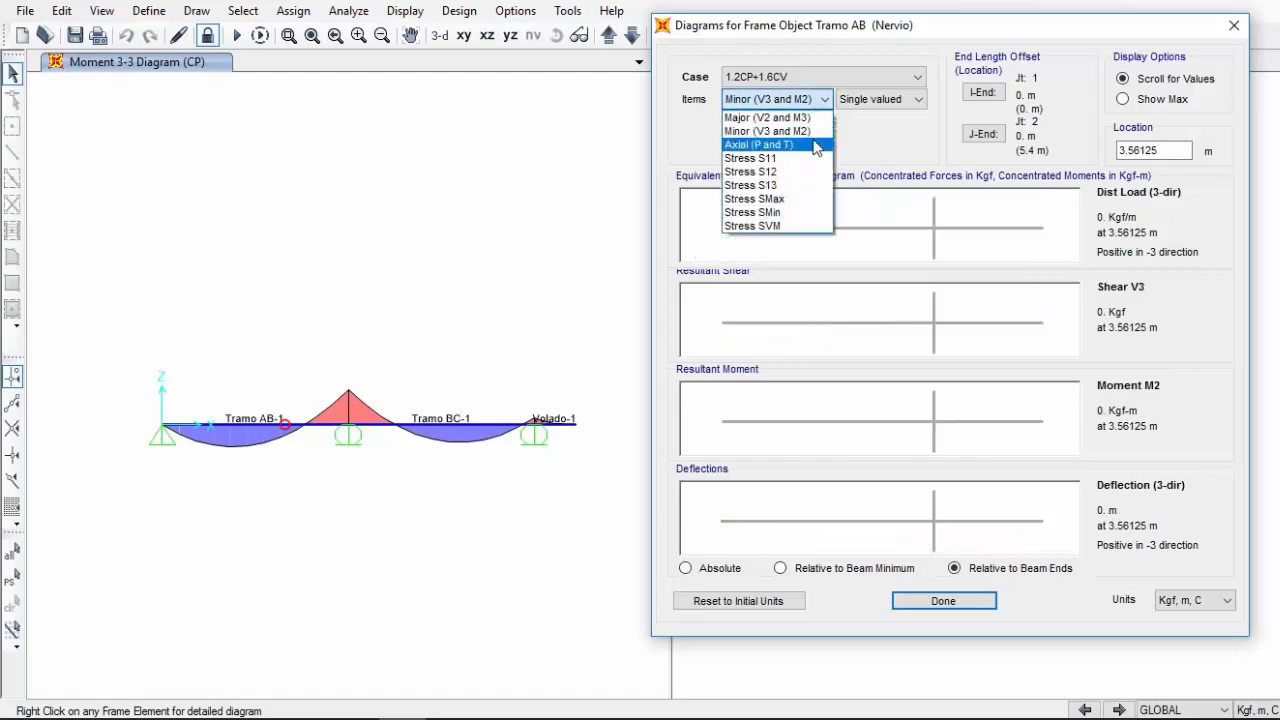
{"action": "left_click", "coordinate": [815, 144]}
{"action": "left_click", "coordinate": [806, 100]}
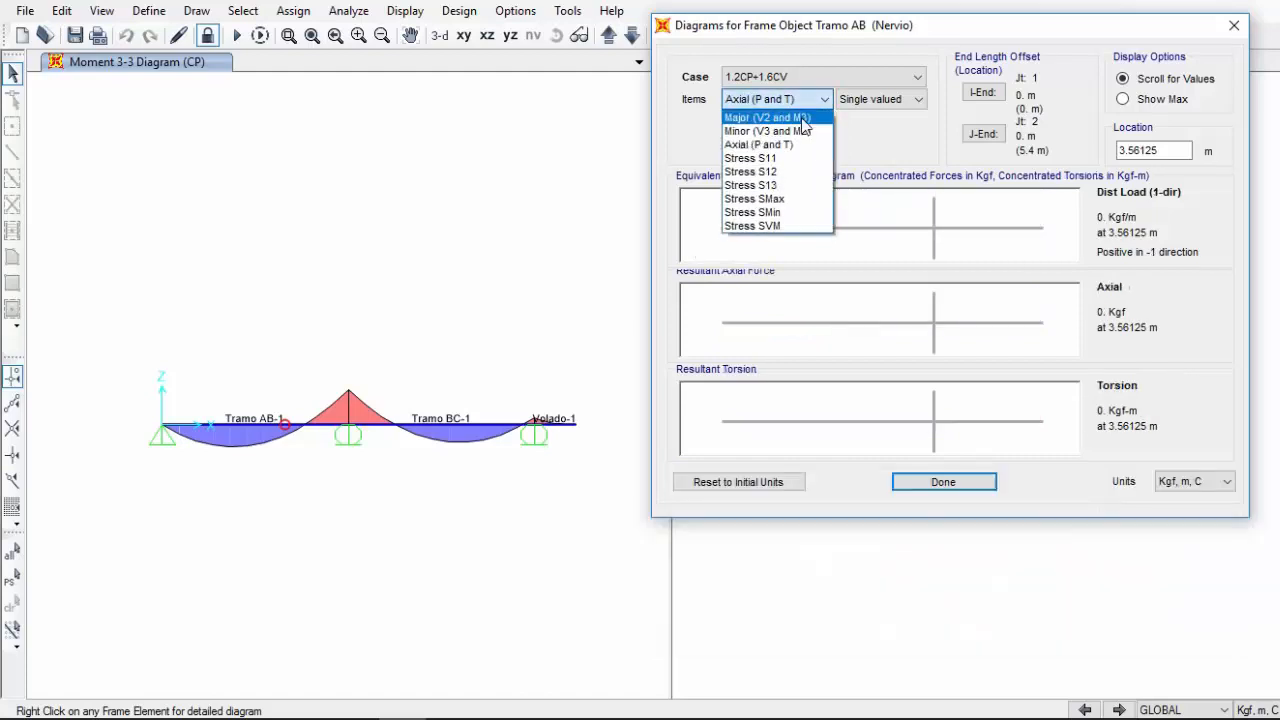
{"action": "left_click", "coordinate": [804, 117]}
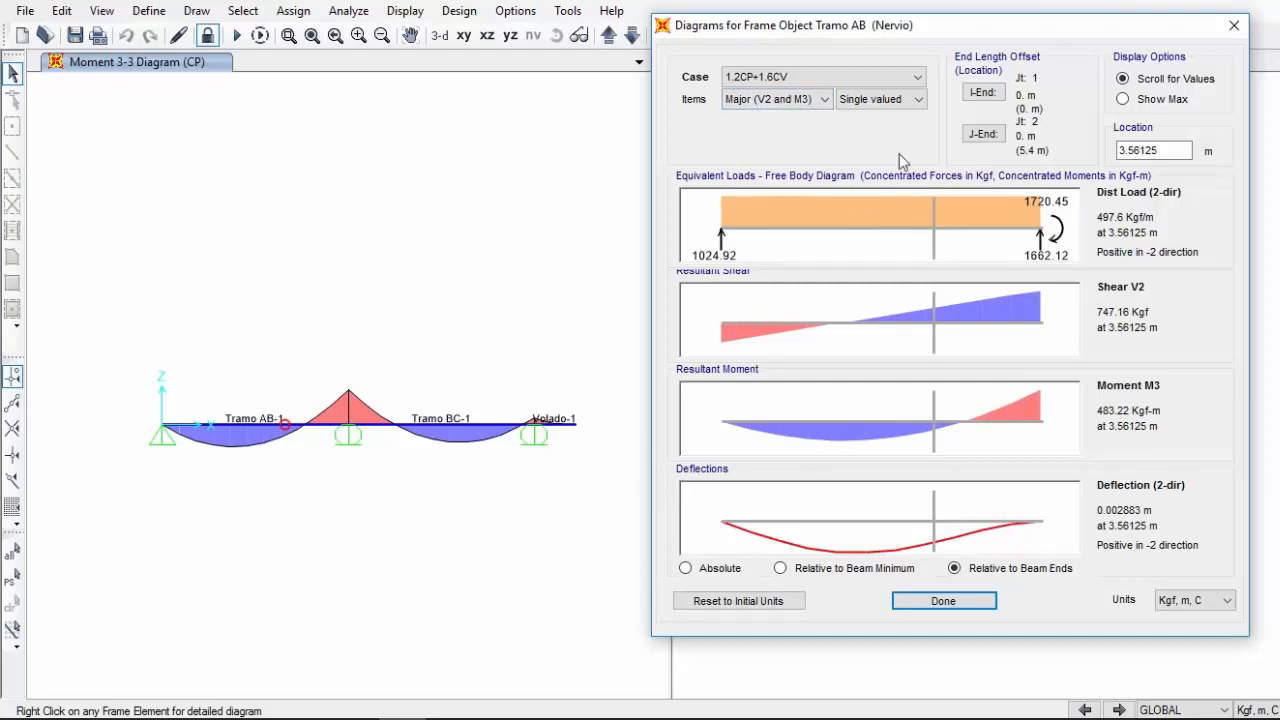
Show Tramo AB's CV results, read them at about 2.44 m, and display the maximum values with absolute deflections
{"action": "left_click", "coordinate": [828, 76]}
{"action": "left_click", "coordinate": [760, 99]}
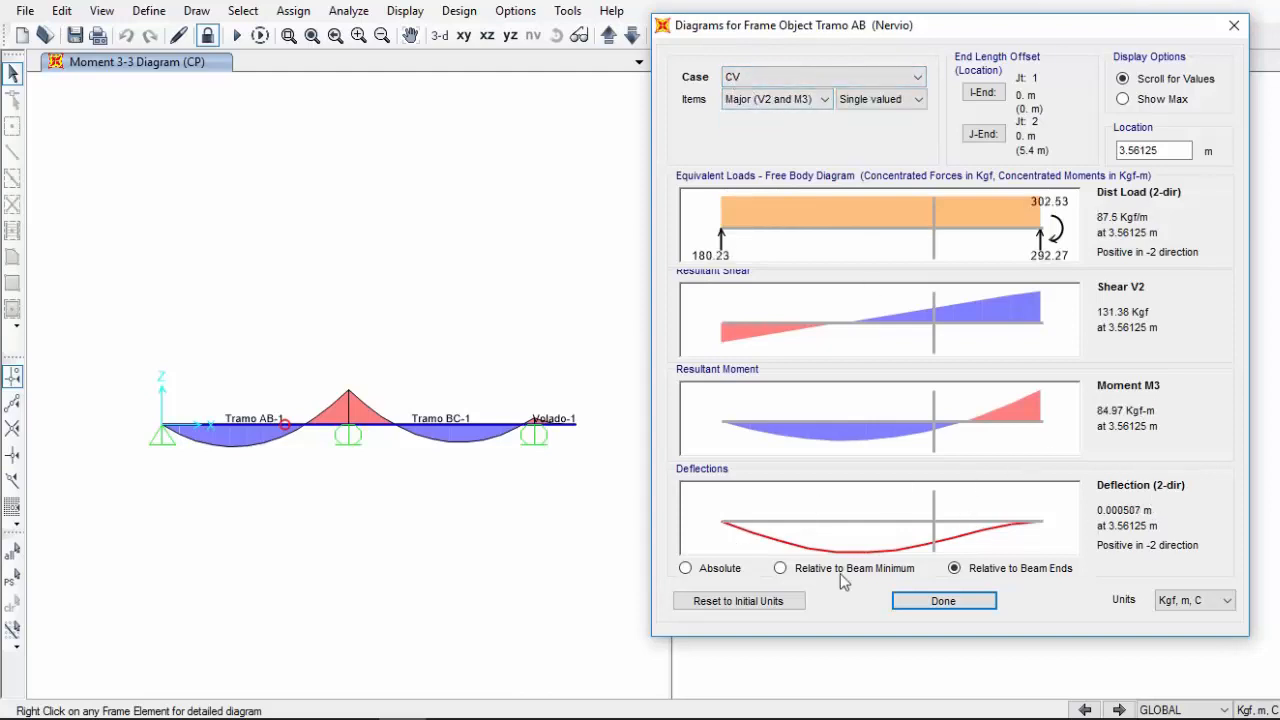
{"action": "mouse_move", "coordinate": [810, 541]}
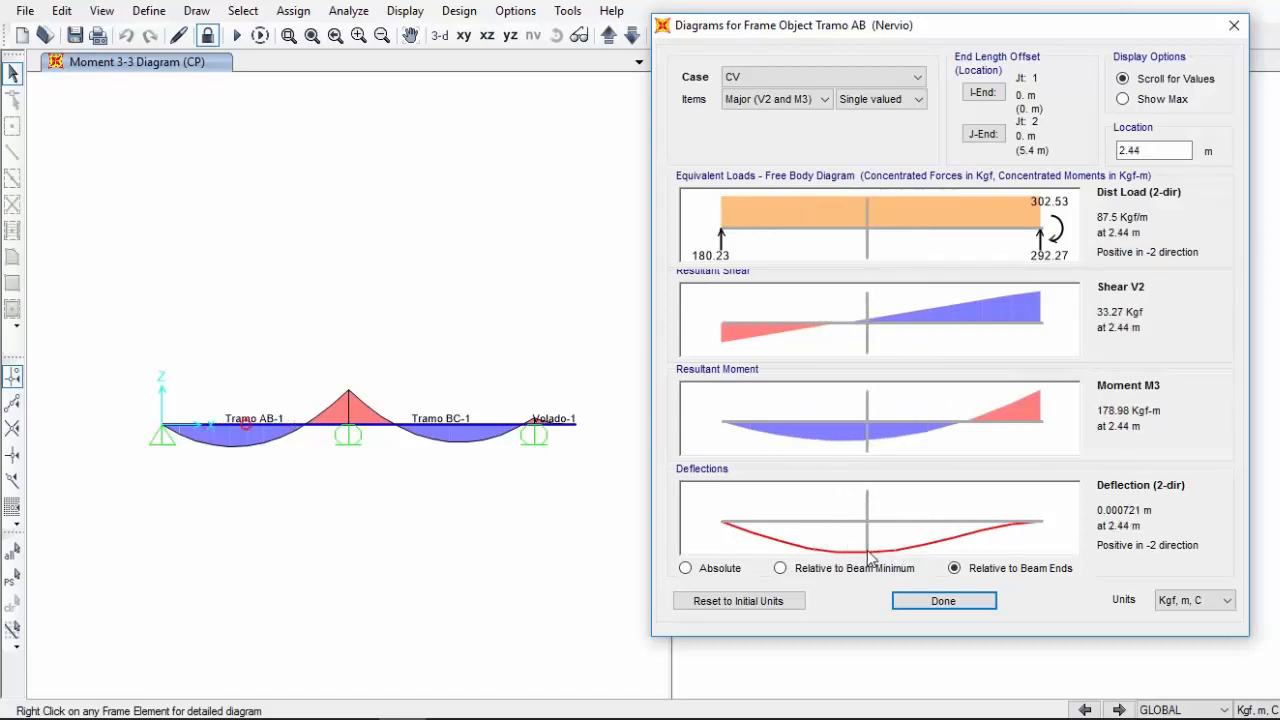
{"action": "left_click", "coordinate": [1163, 104]}
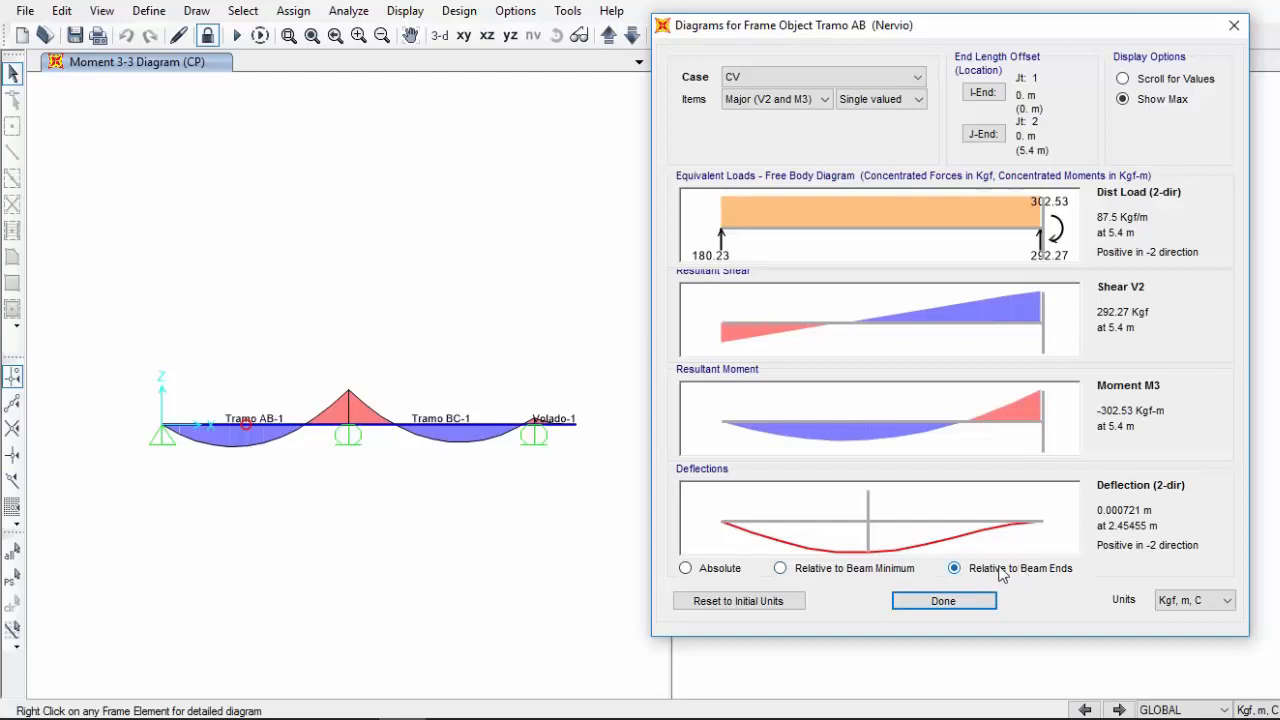
{"action": "left_click", "coordinate": [728, 577]}
{"action": "left_click", "coordinate": [687, 569]}
Switch the diagram units to Kgf, cm, C, show Tramo AB's maximum CV results again, and close the diagrams
{"action": "left_click", "coordinate": [1196, 602]}
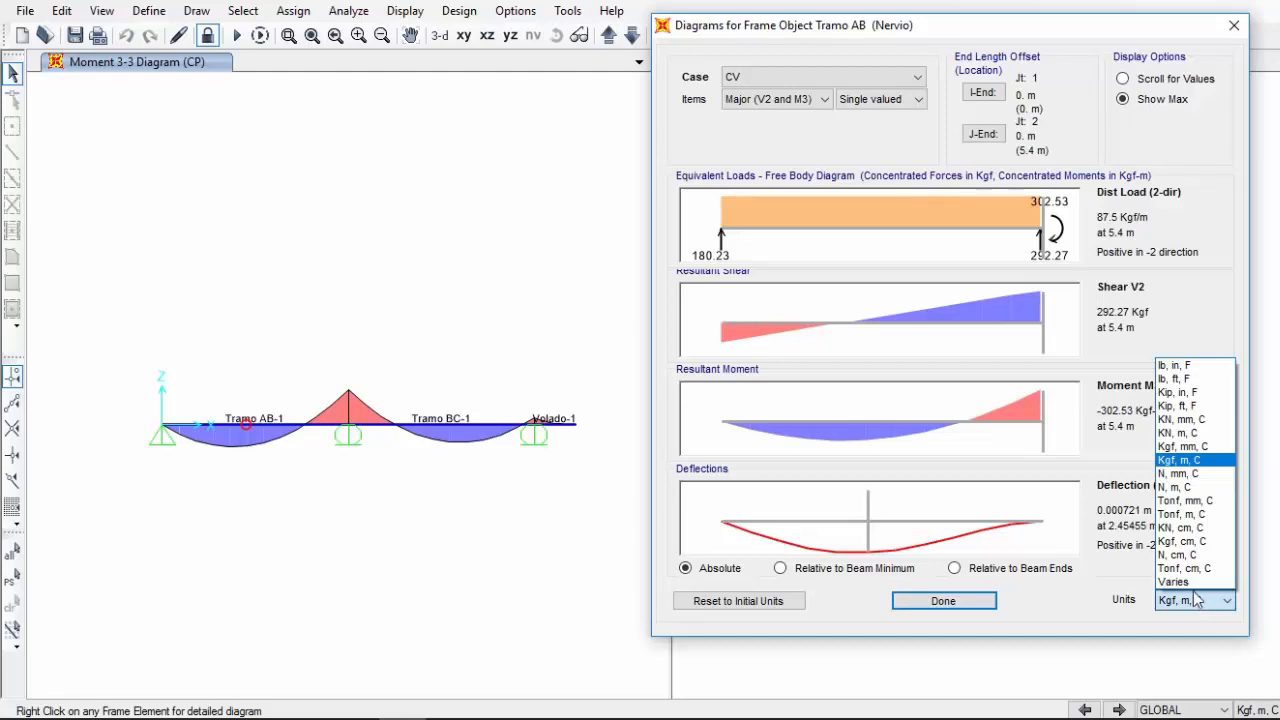
{"action": "left_click", "coordinate": [1202, 542]}
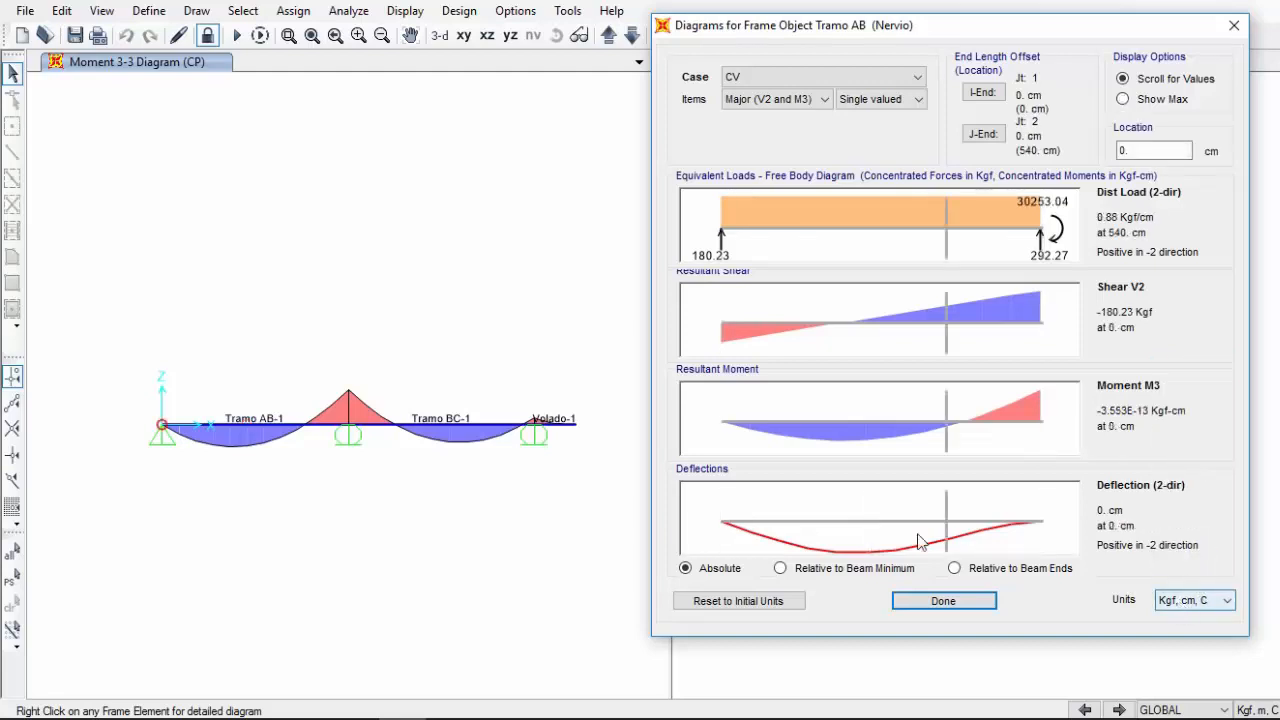
{"action": "left_click", "coordinate": [1147, 104]}
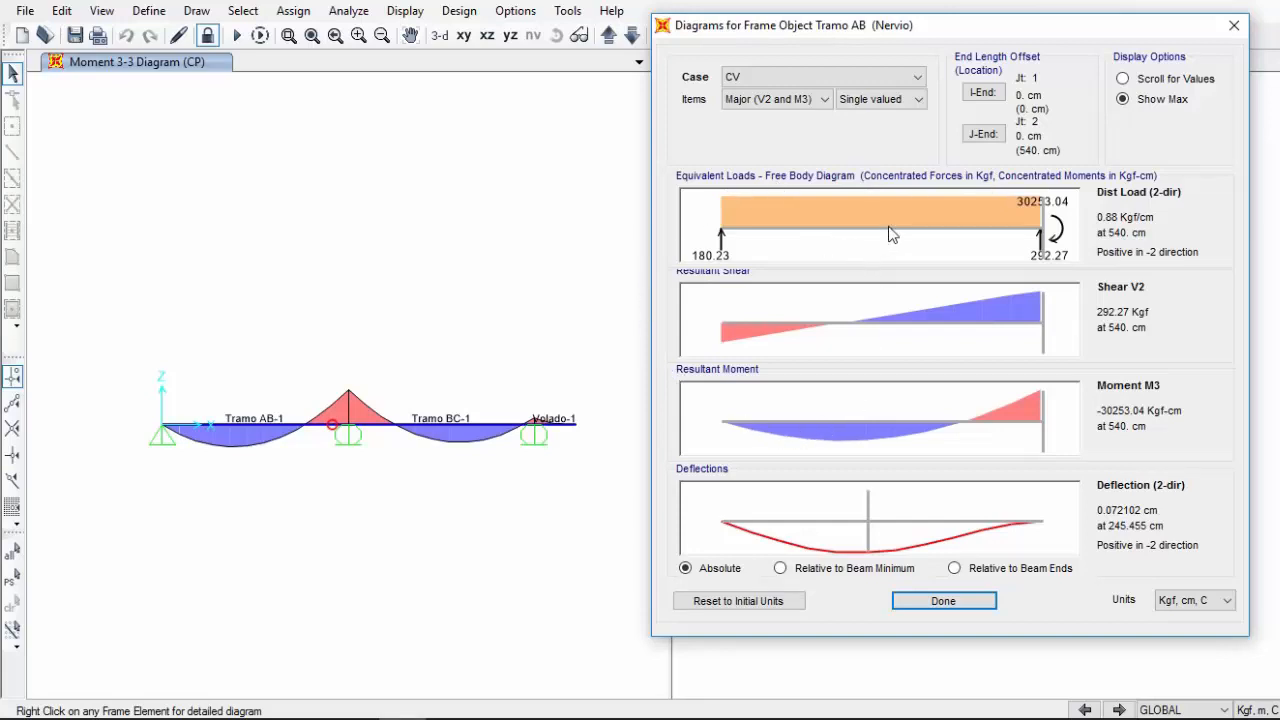
{"action": "left_click", "coordinate": [988, 603]}
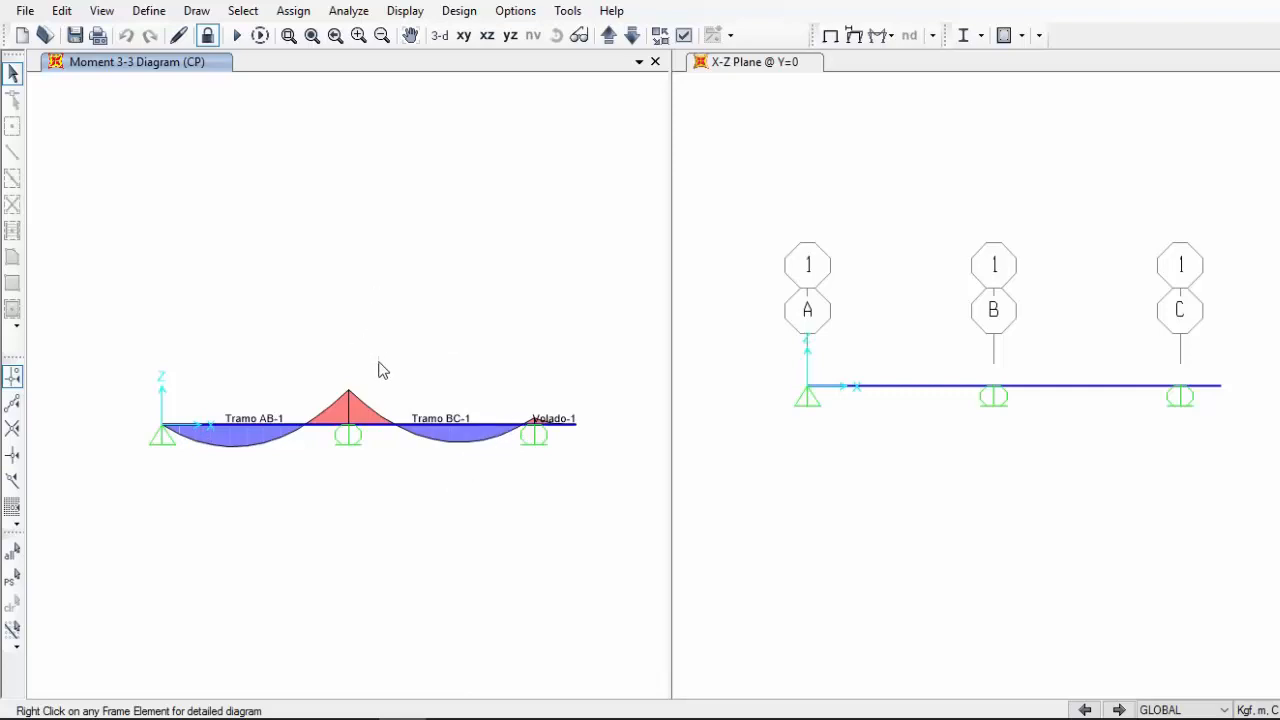
Restore the undeformed shape in the moment diagram view and select Tramo AB, Tramo BC and Volado
{"action": "left_click", "coordinate": [828, 40]}
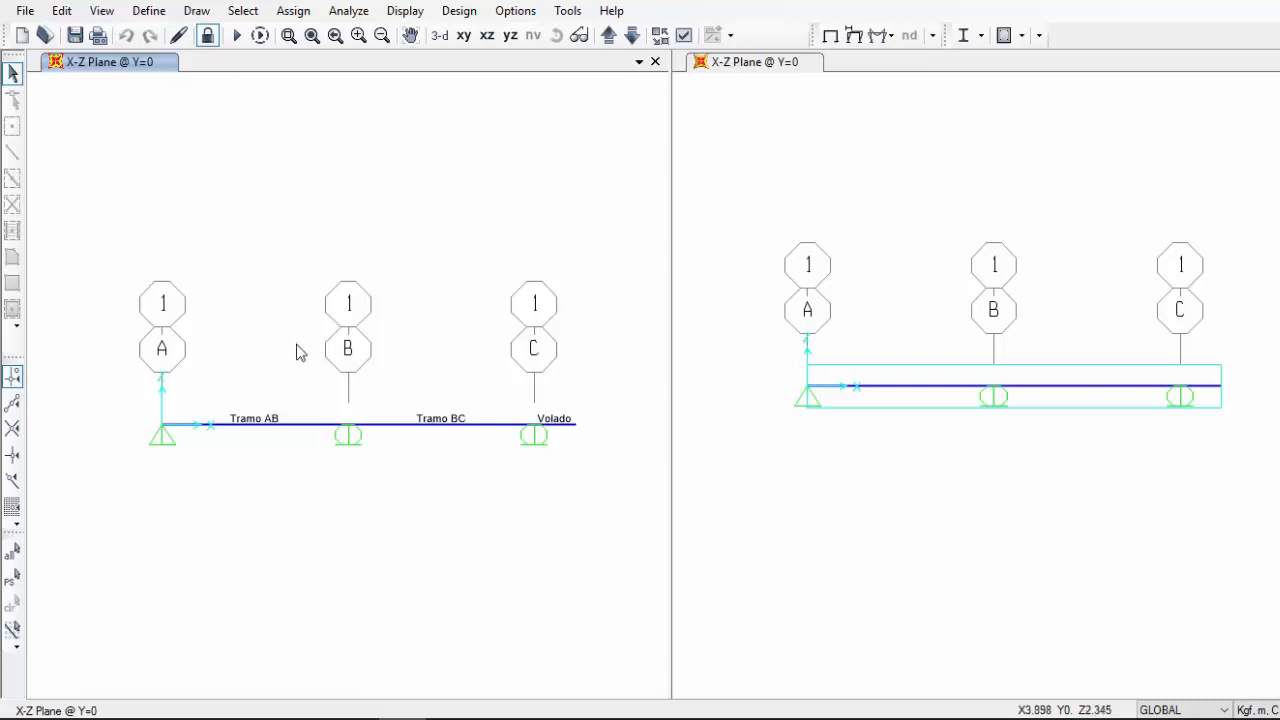
{"action": "left_click_drag", "start_coordinate": [296, 344], "coordinate": [276, 450]}
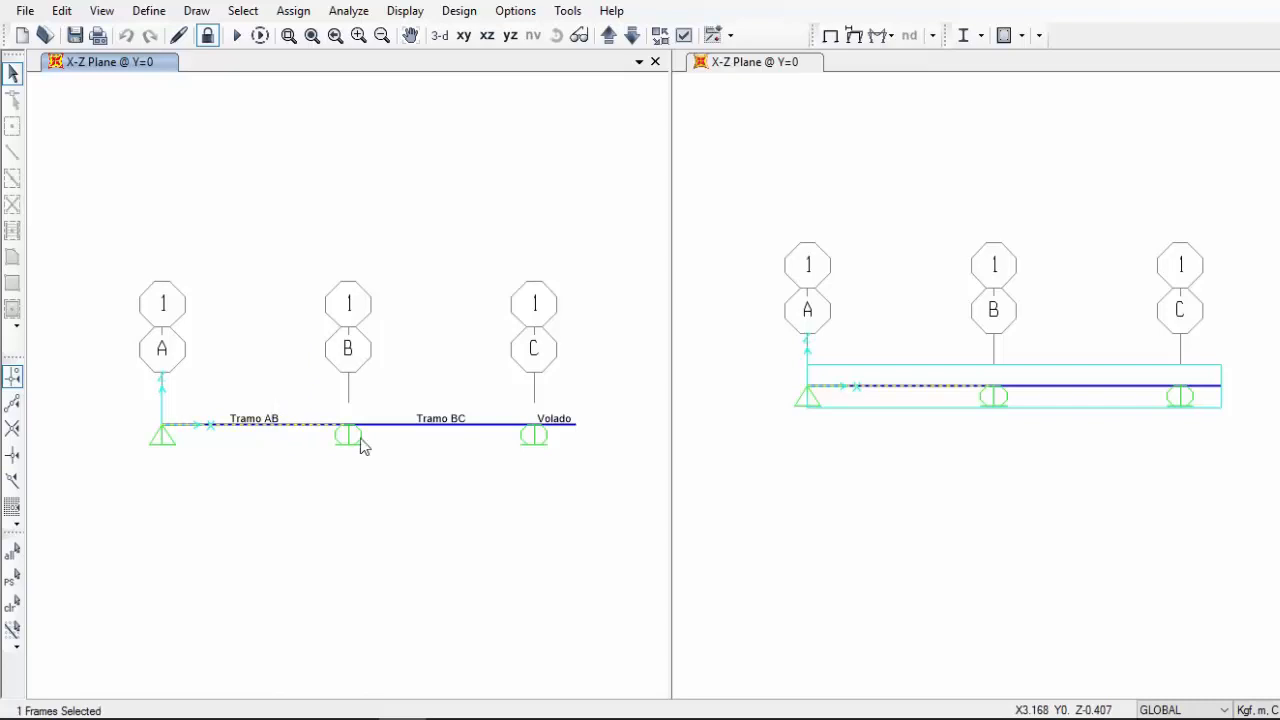
{"action": "left_click_drag", "start_coordinate": [510, 392], "coordinate": [477, 479]}
{"action": "left_click_drag", "start_coordinate": [600, 398], "coordinate": [565, 468]}
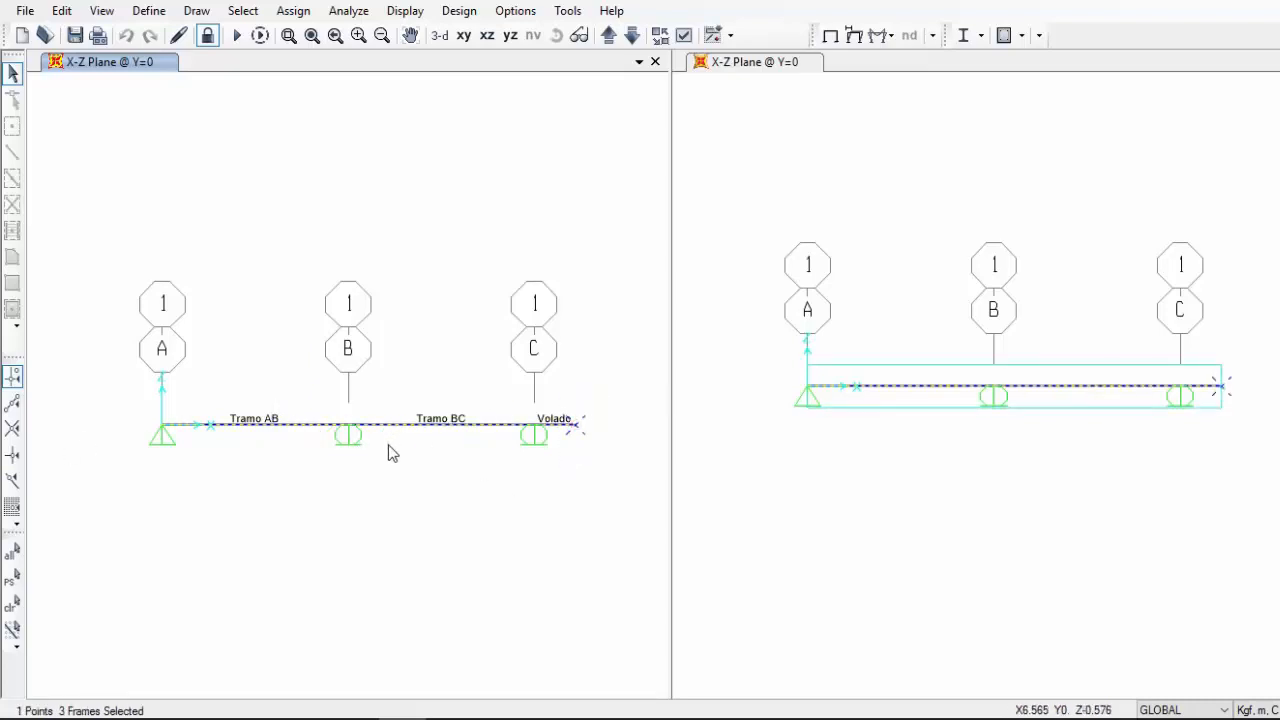
Choose the Element Forces - Frames results table for display, for the selected objects only
{"action": "left_click", "coordinate": [404, 12]}
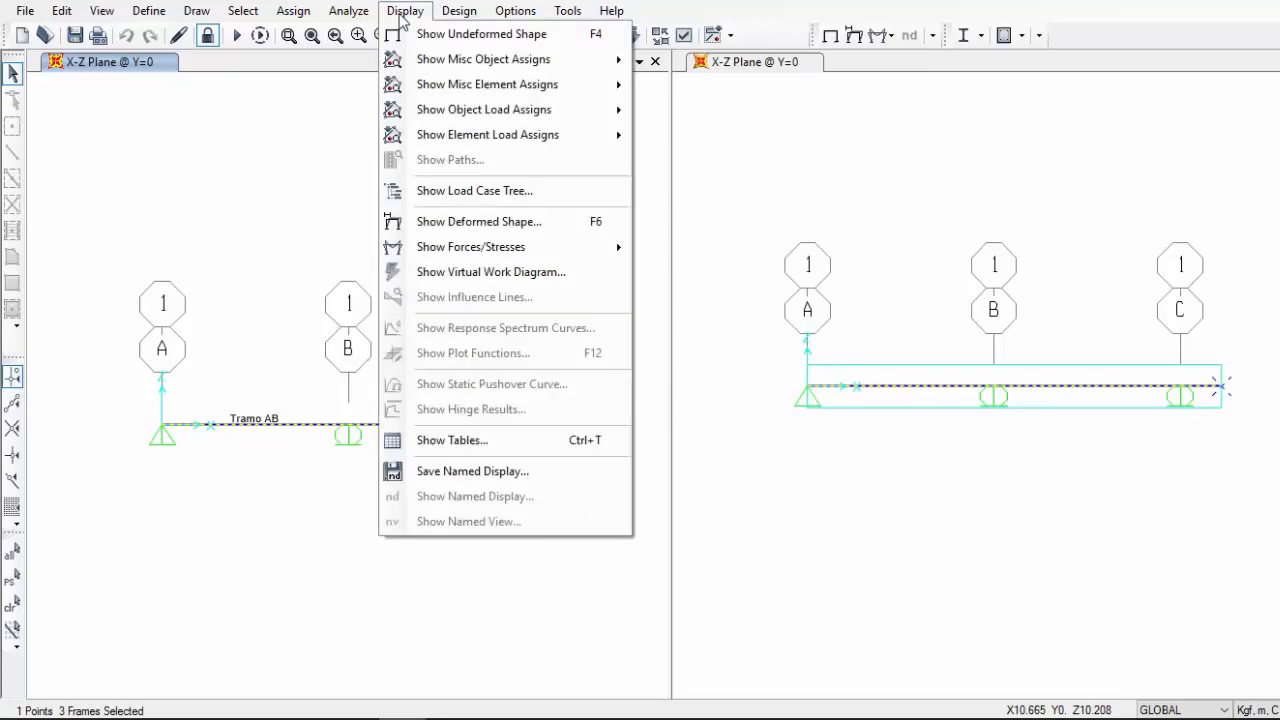
{"action": "left_click", "coordinate": [498, 445]}
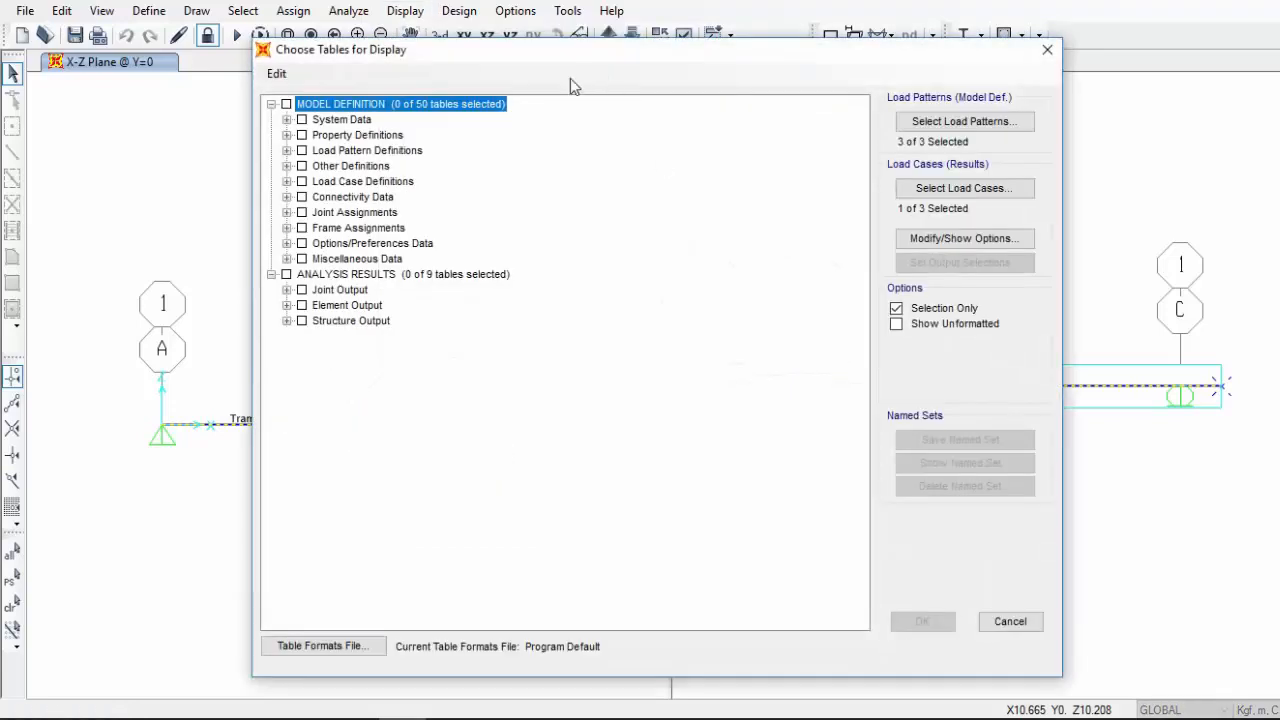
{"action": "left_click_drag", "start_coordinate": [579, 53], "coordinate": [753, 37]}
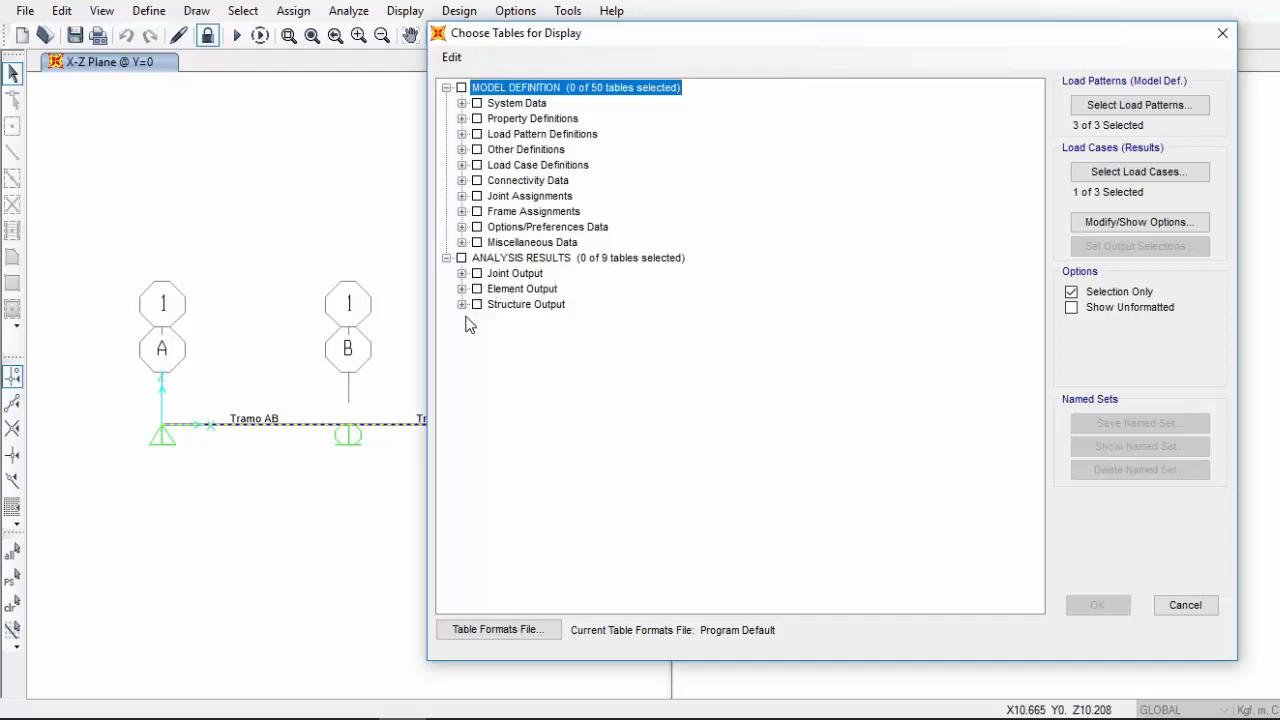
{"action": "left_click", "coordinate": [461, 273]}
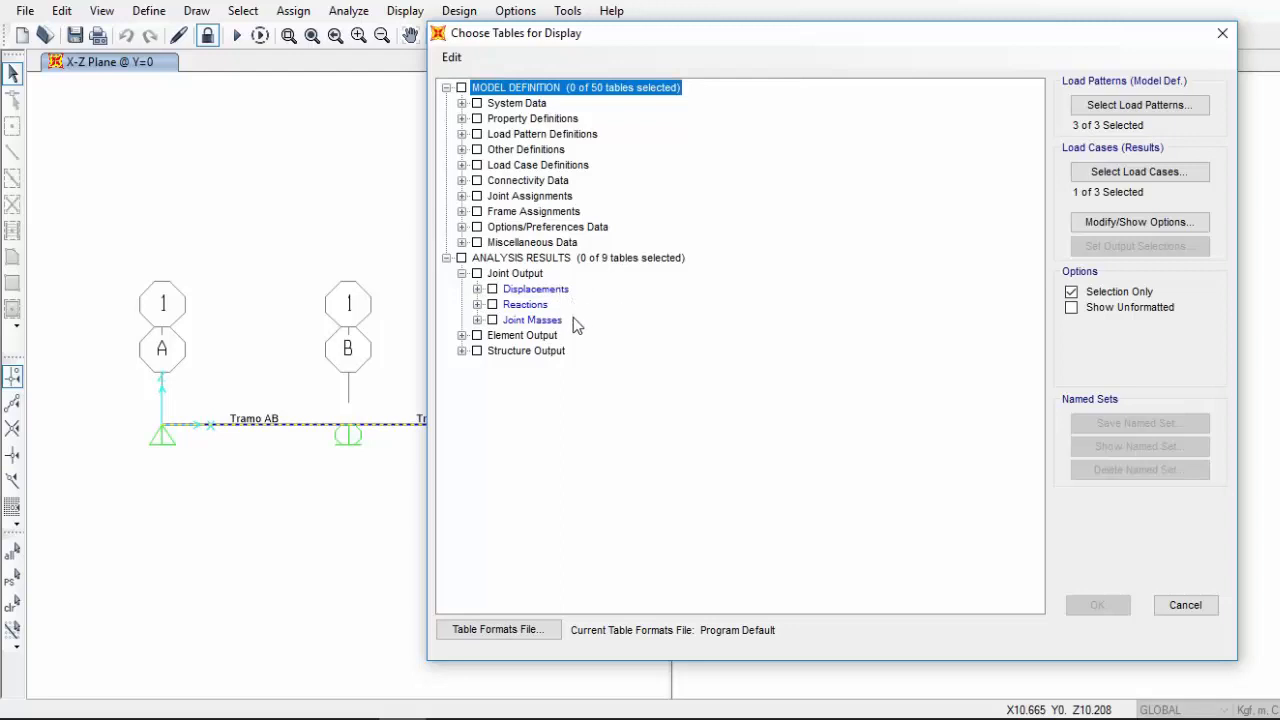
{"action": "left_click", "coordinate": [461, 336]}
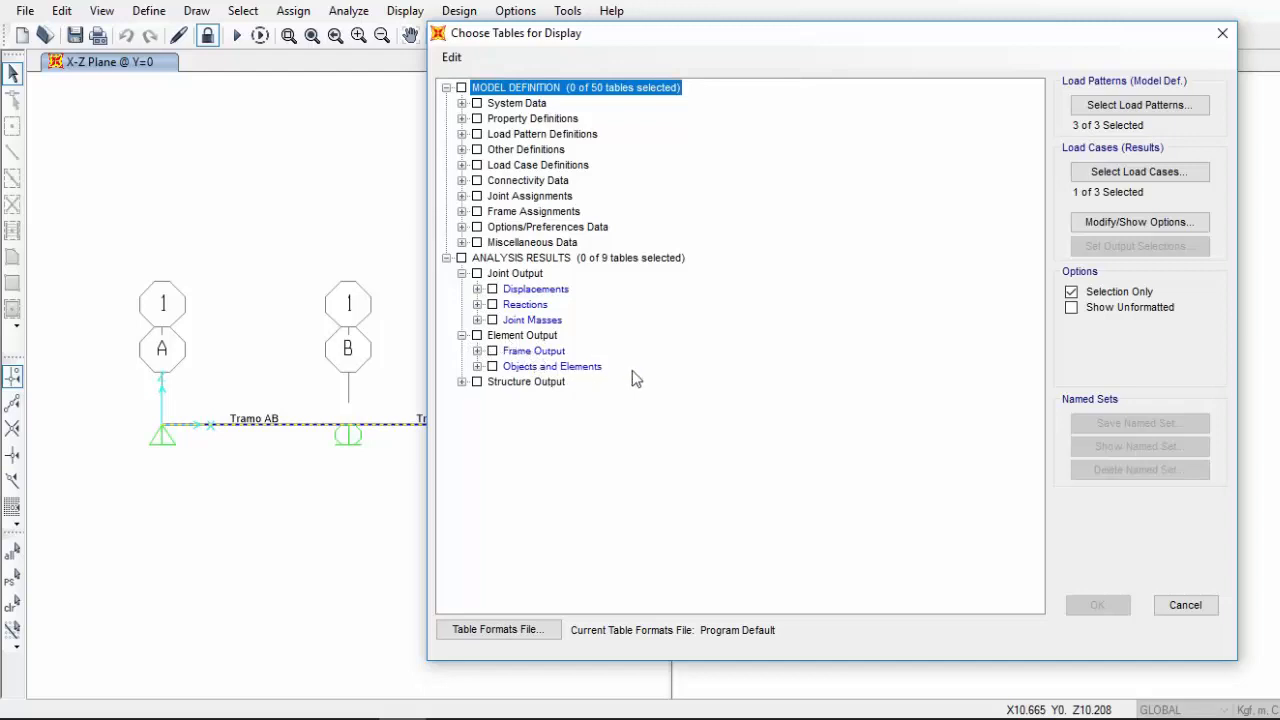
{"action": "left_click", "coordinate": [477, 351]}
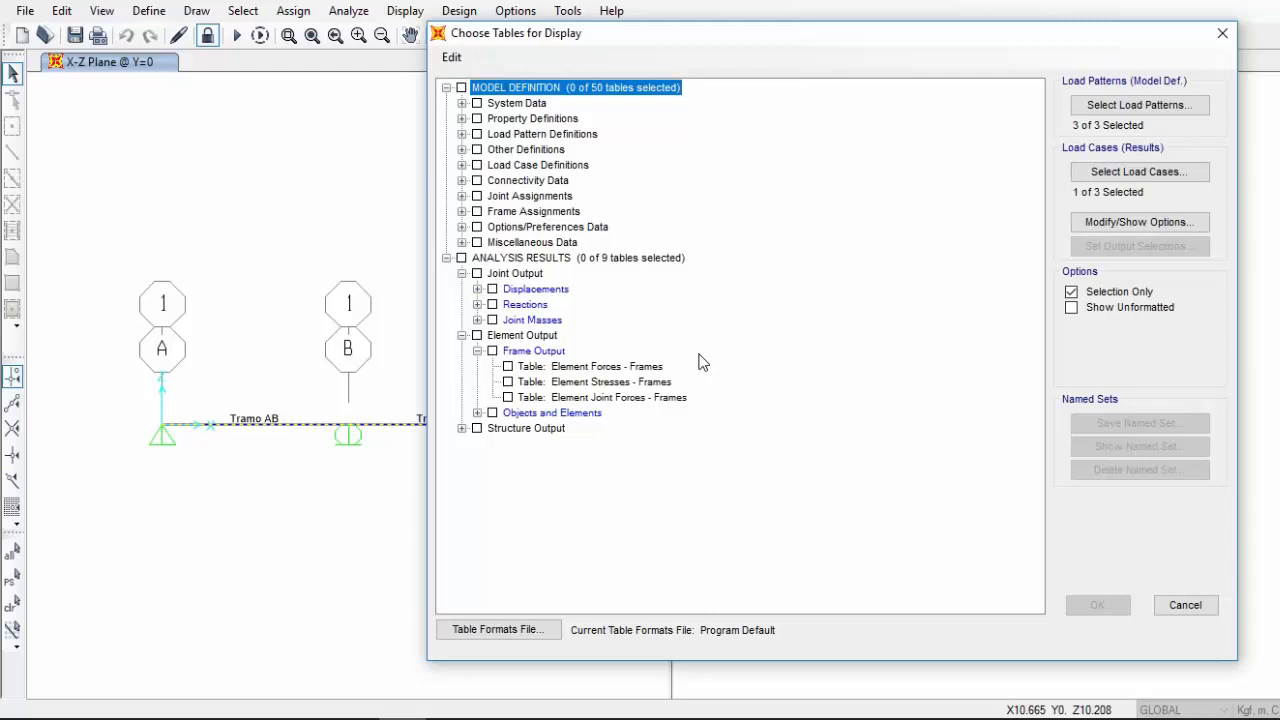
{"action": "left_click", "coordinate": [508, 367]}
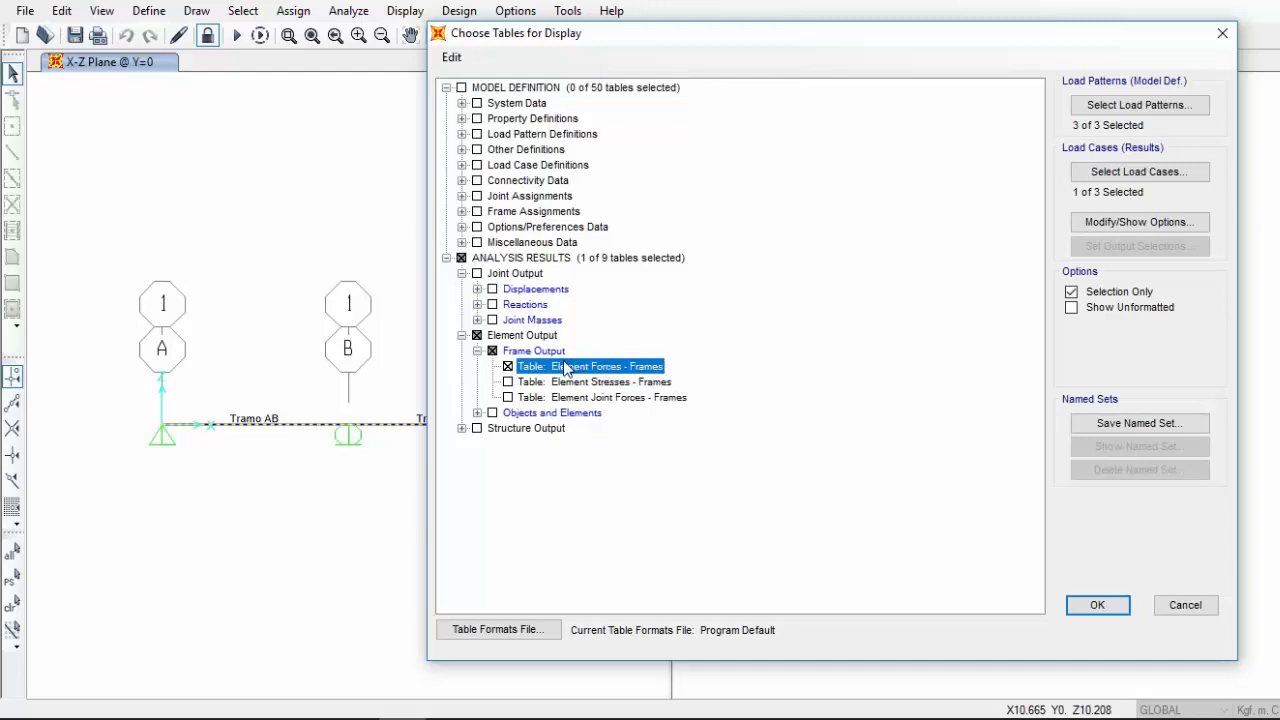
{"action": "key", "text": "Tab"}
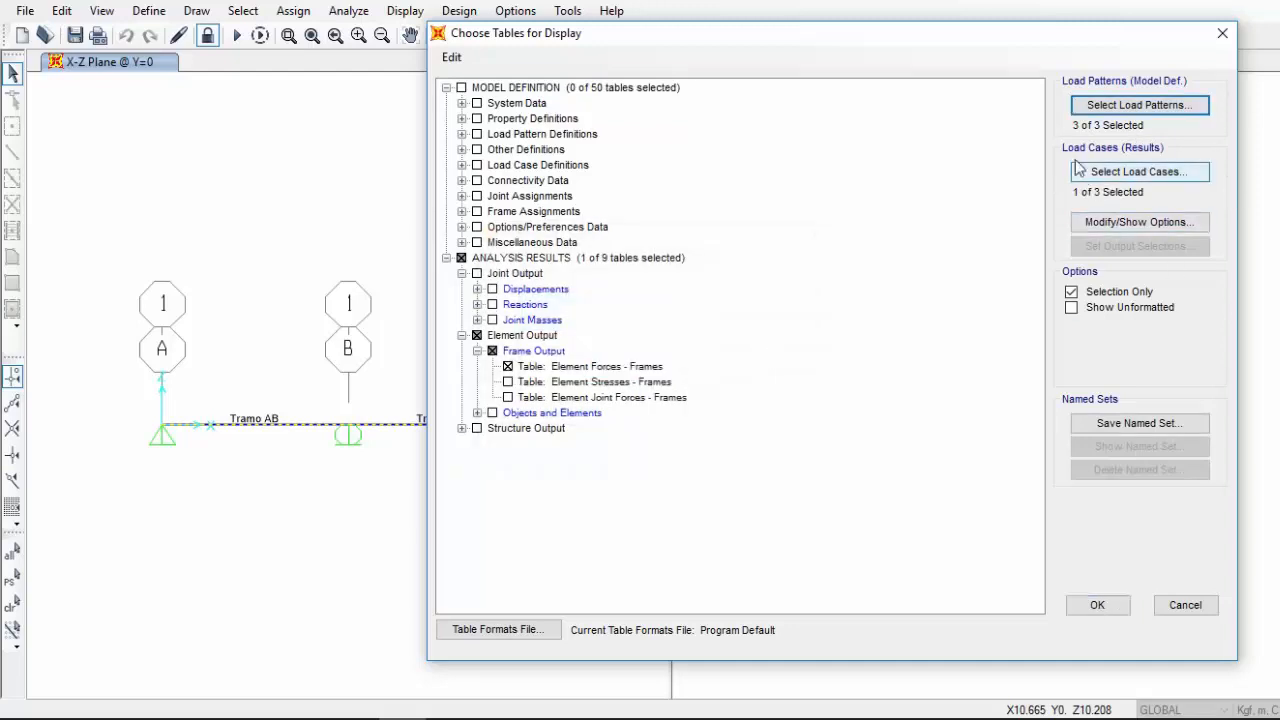
Confirm 1.2CP+1.6CV as the output case and display the Element Forces - Frames table
{"action": "left_click", "coordinate": [1158, 175]}
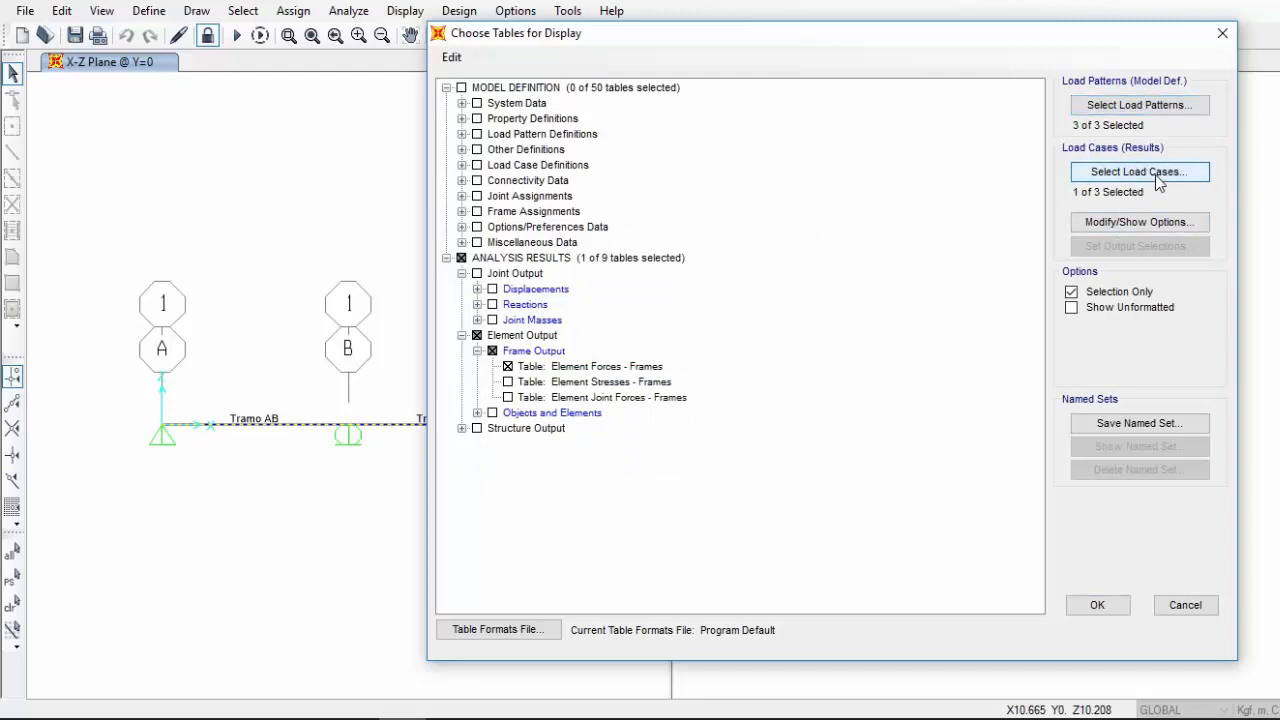
{"action": "left_click_drag", "start_coordinate": [686, 235], "coordinate": [758, 216]}
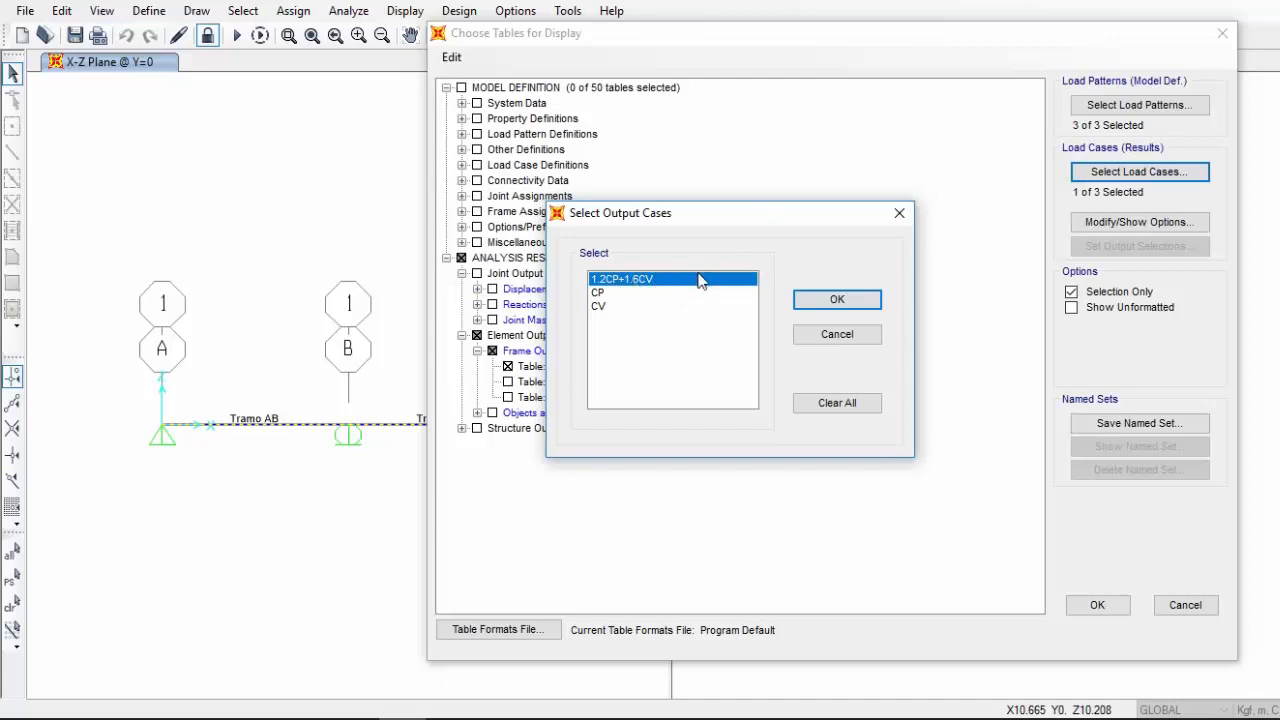
{"action": "left_click", "coordinate": [835, 302]}
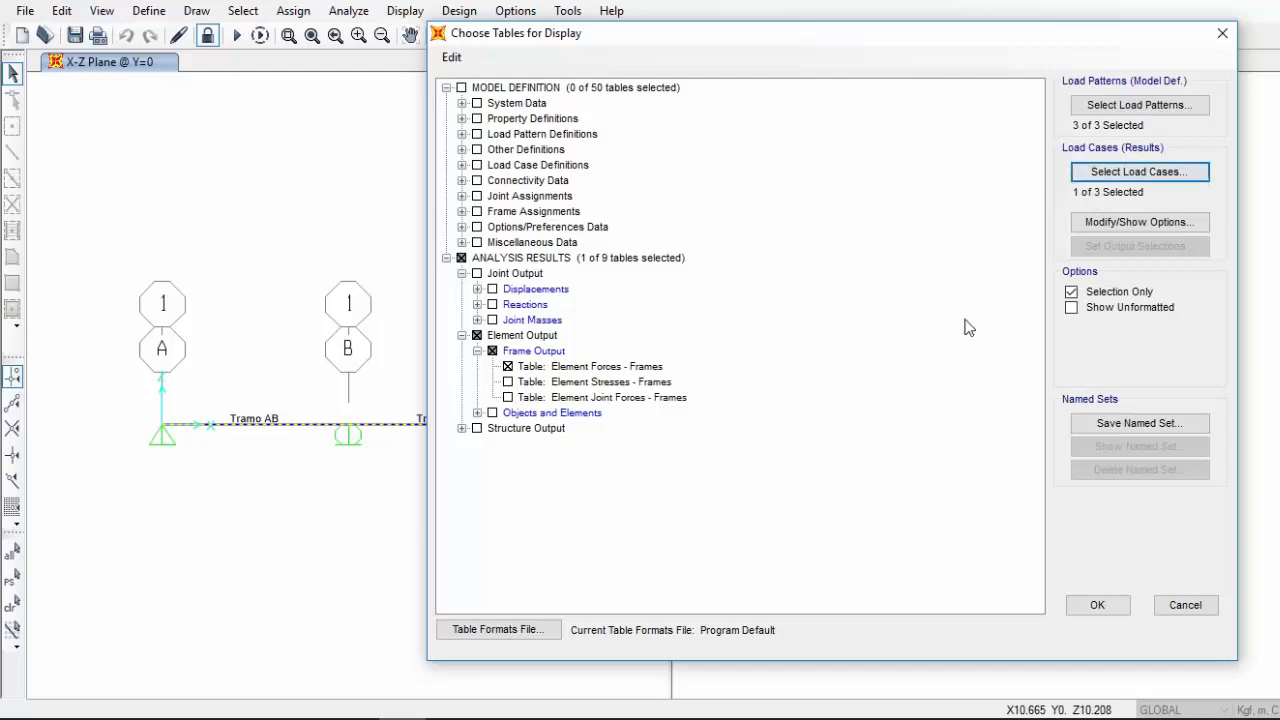
{"action": "left_click", "coordinate": [1097, 606]}
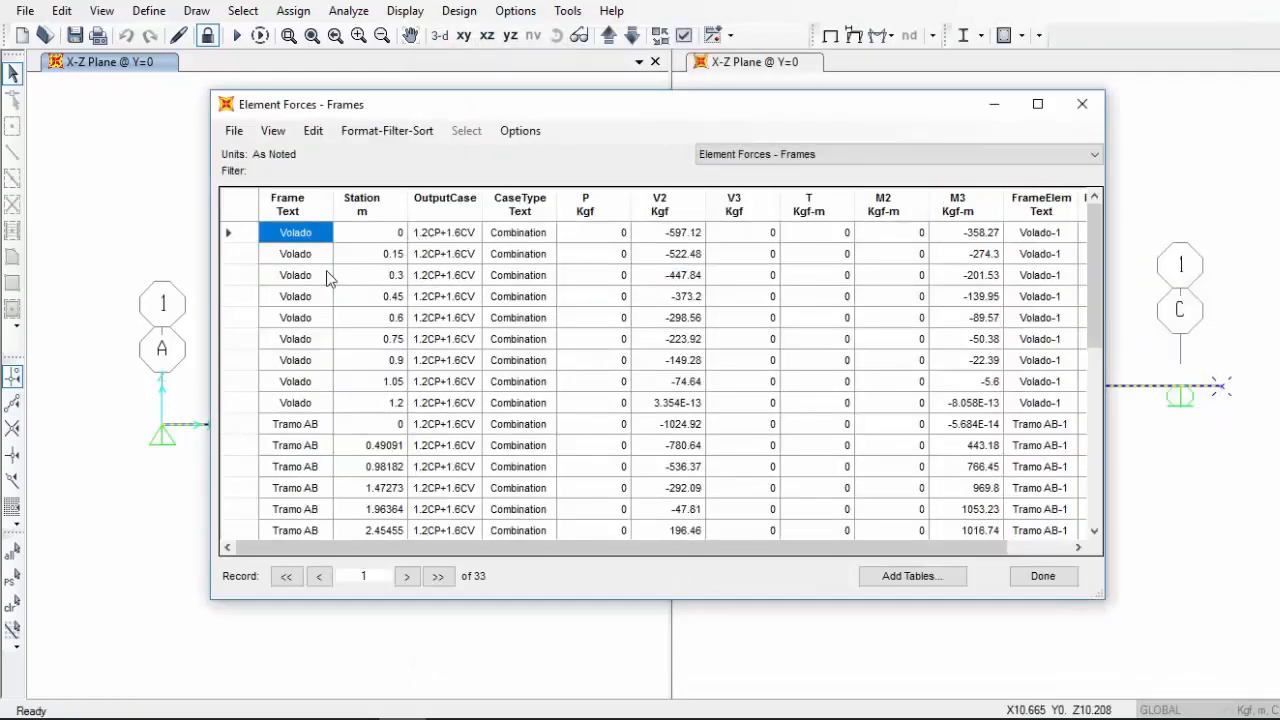
Review the table's frames, stations and output cases, and sort the rows by Frame in descending order
{"action": "left_click_drag", "start_coordinate": [357, 107], "coordinate": [378, 89]}
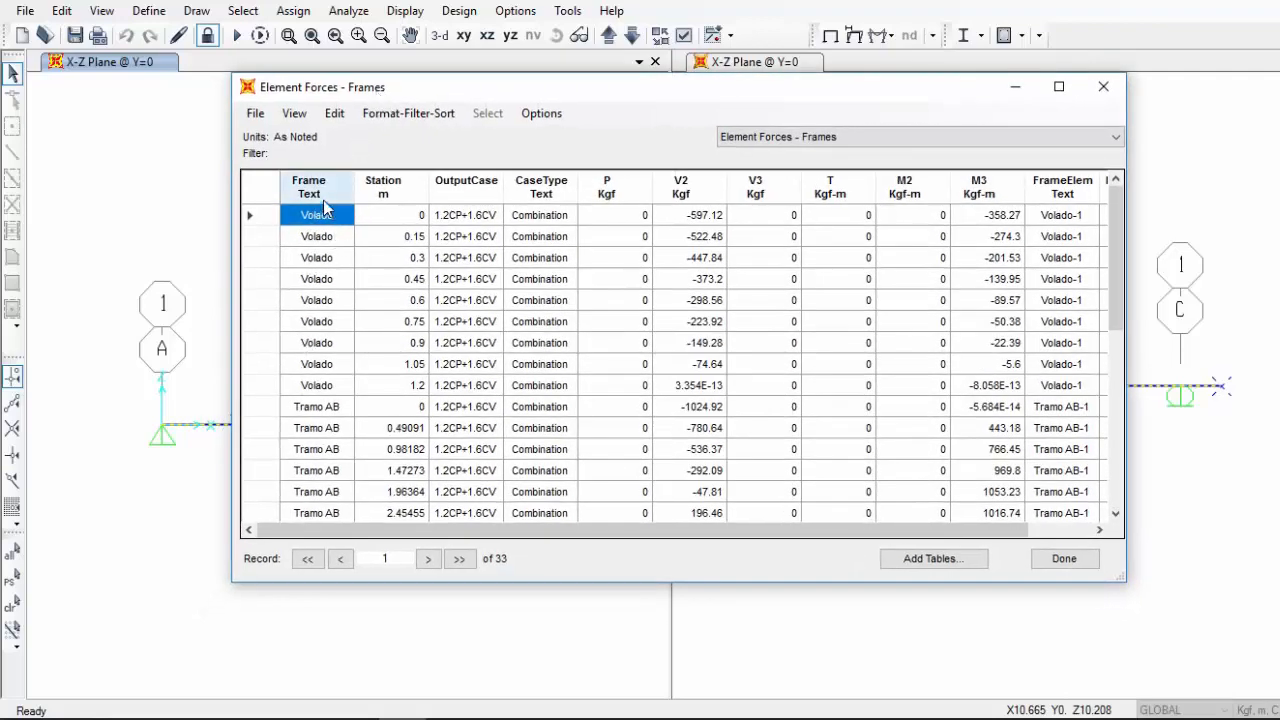
{"action": "left_click_drag", "start_coordinate": [323, 214], "coordinate": [323, 260]}
{"action": "scroll", "coordinate": [323, 300], "scroll_direction": "down", "scroll_amount": 6}
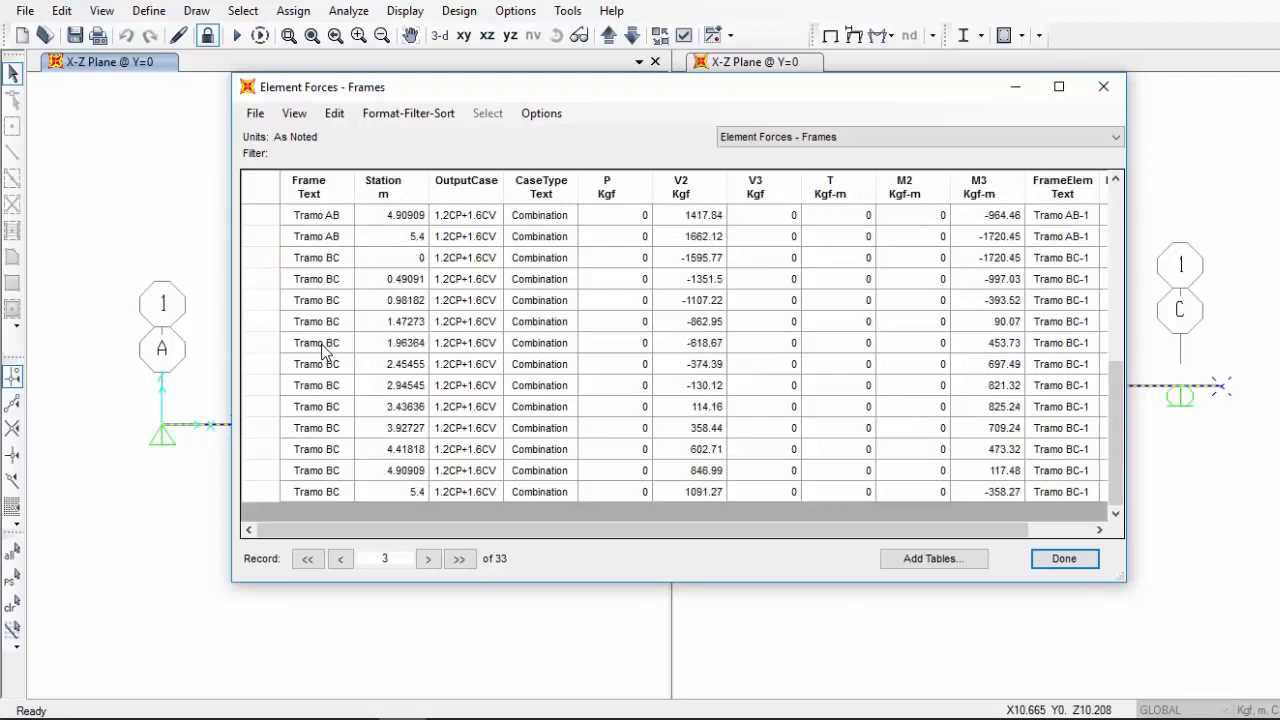
{"action": "scroll", "coordinate": [323, 350], "scroll_direction": "up", "scroll_amount": 6}
{"action": "left_click", "coordinate": [396, 216]}
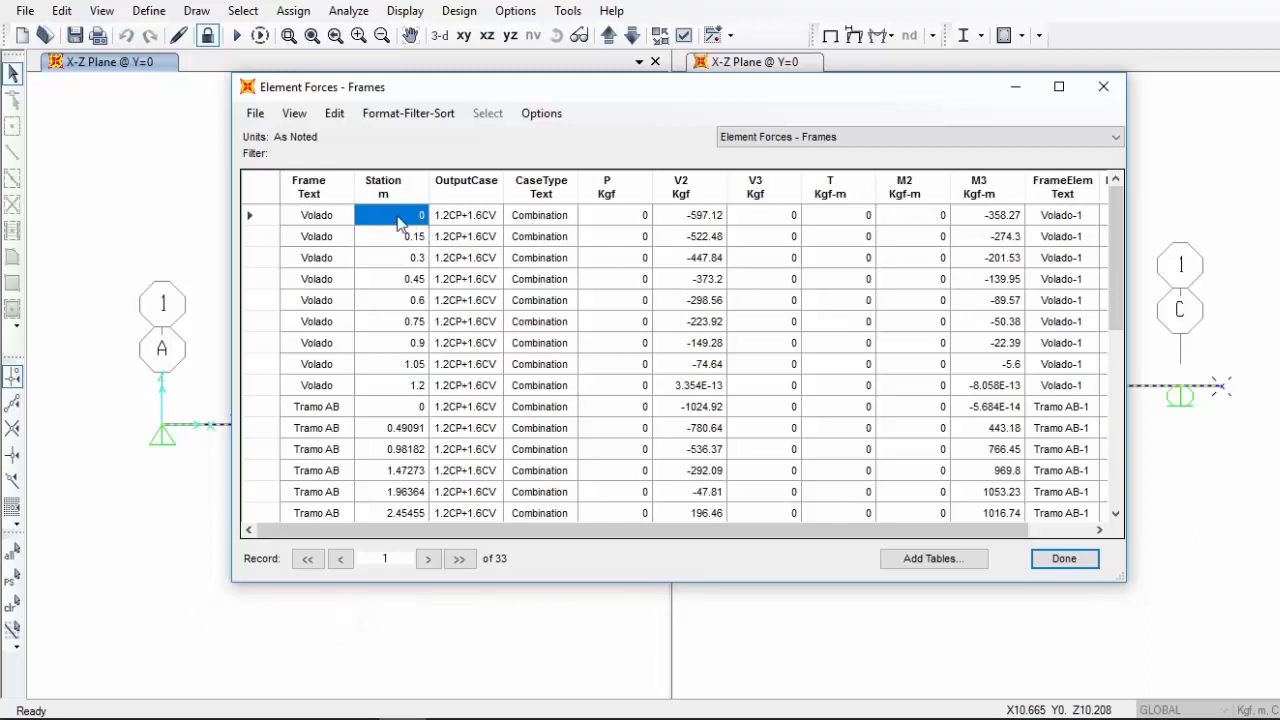
{"action": "left_click", "coordinate": [487, 218]}
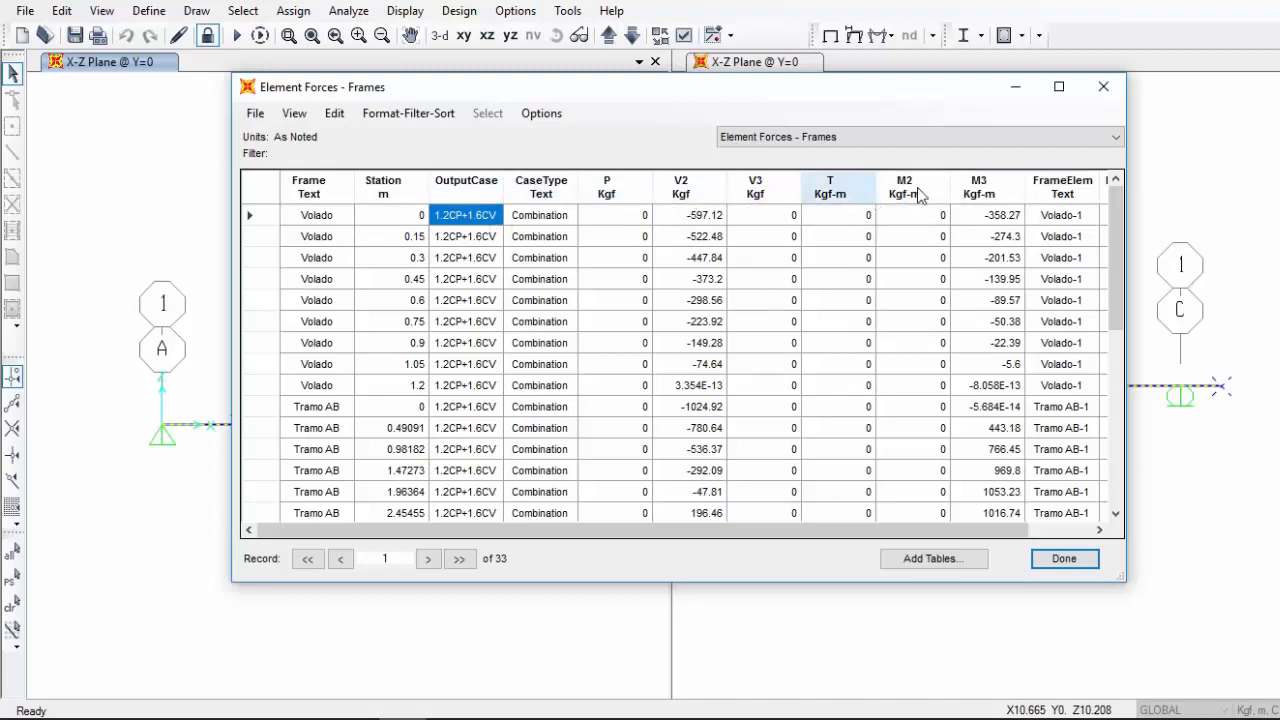
{"action": "left_click", "coordinate": [335, 187]}
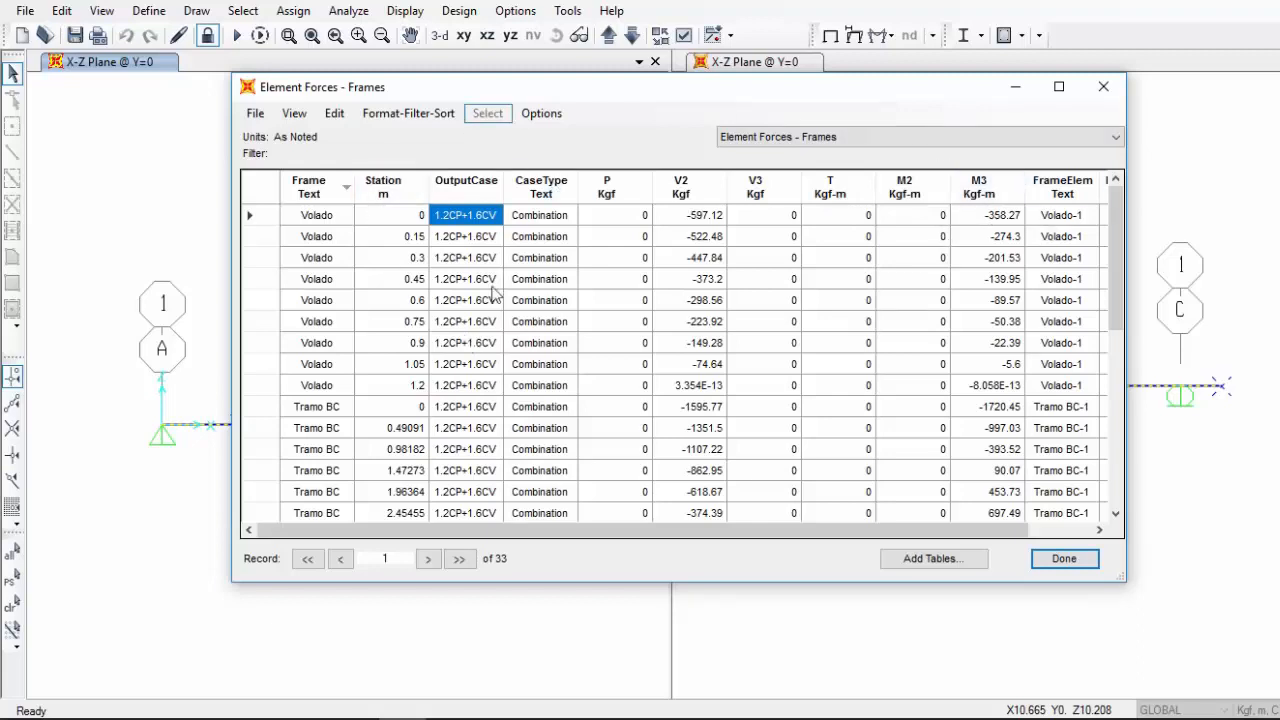
Format the Element Forces - Frames table so that the P, V3, T and M2 fields are not printed
{"action": "left_click", "coordinate": [376, 120]}
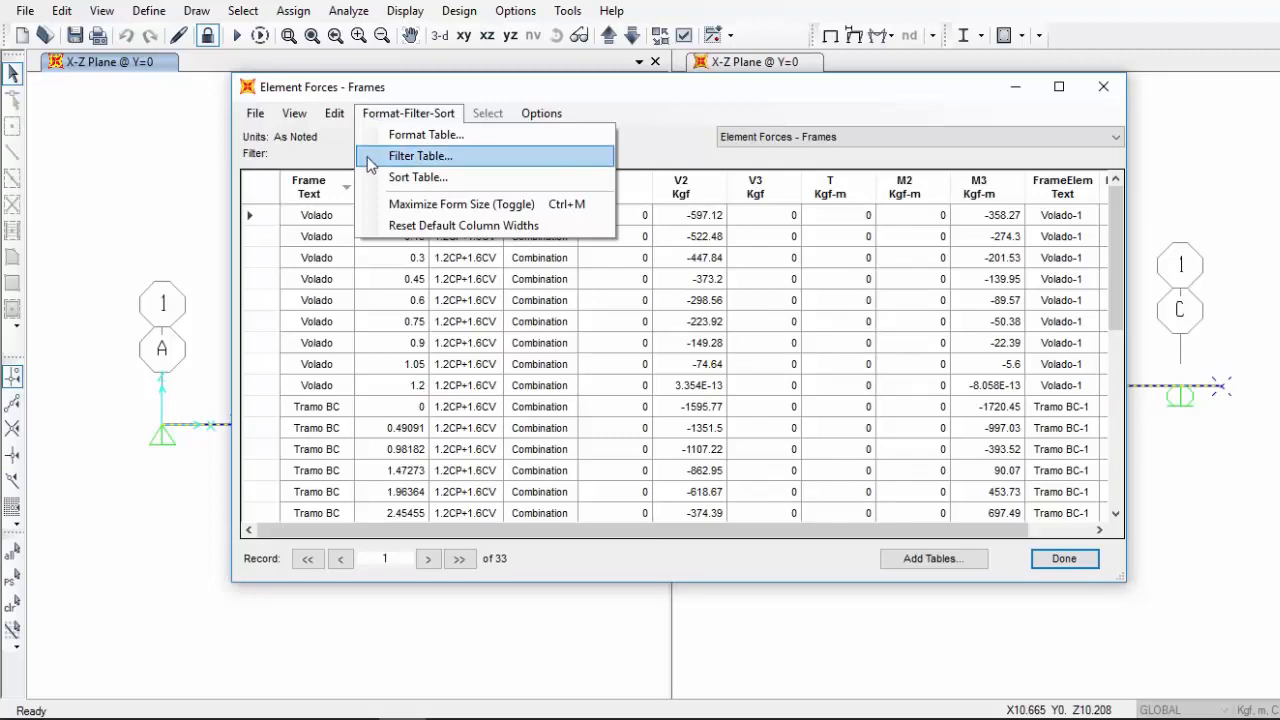
{"action": "left_click", "coordinate": [368, 136]}
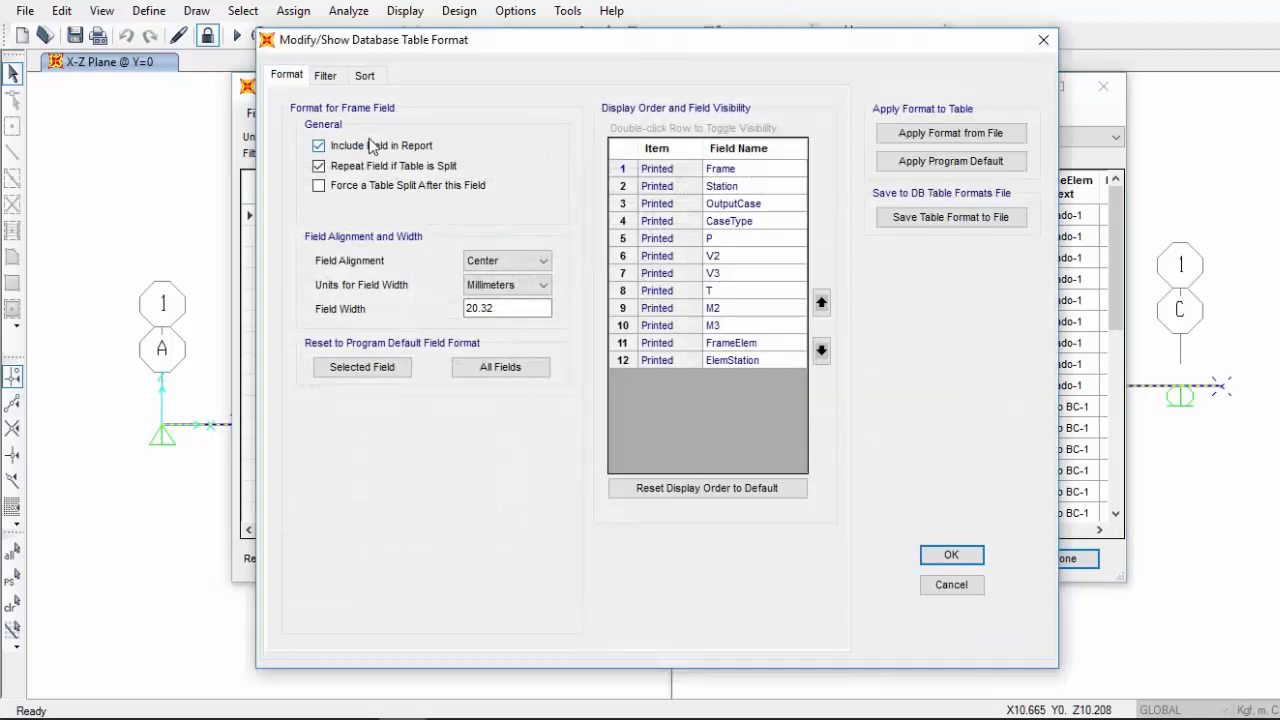
{"action": "left_click_drag", "start_coordinate": [478, 42], "coordinate": [726, 38]}
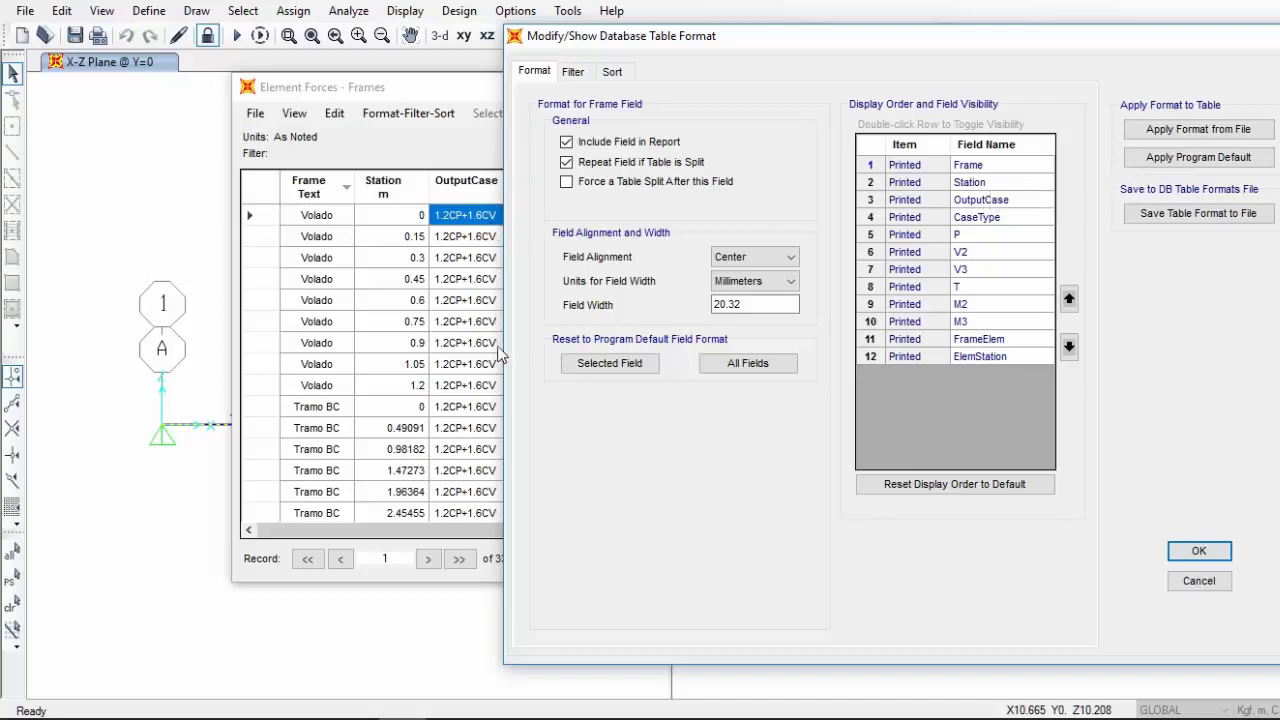
{"action": "double_click", "coordinate": [990, 238]}
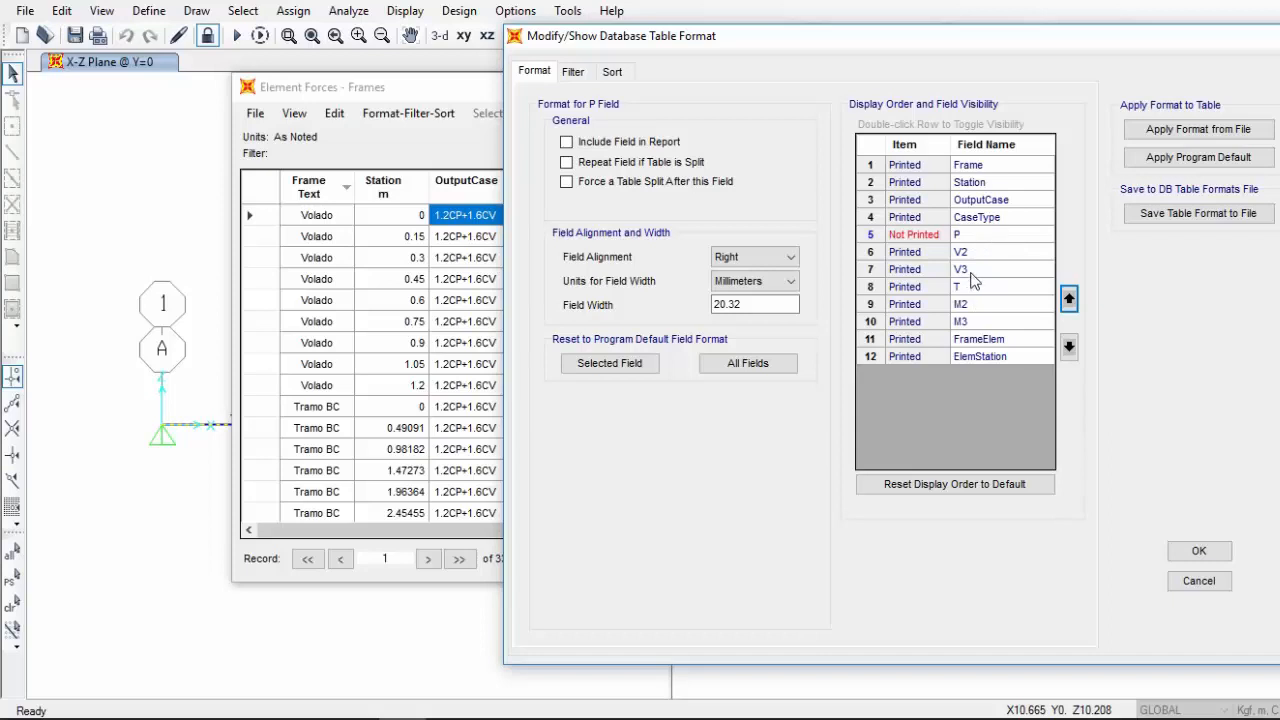
{"action": "double_click", "coordinate": [970, 270]}
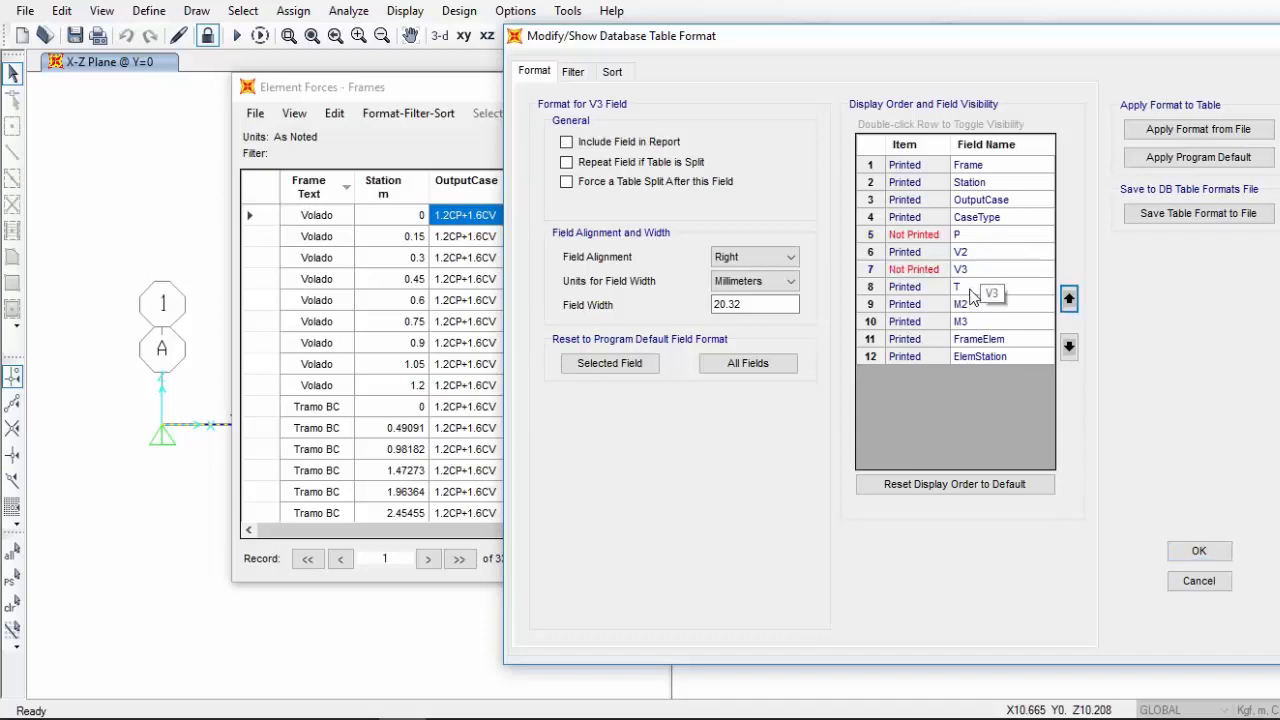
{"action": "double_click", "coordinate": [976, 288]}
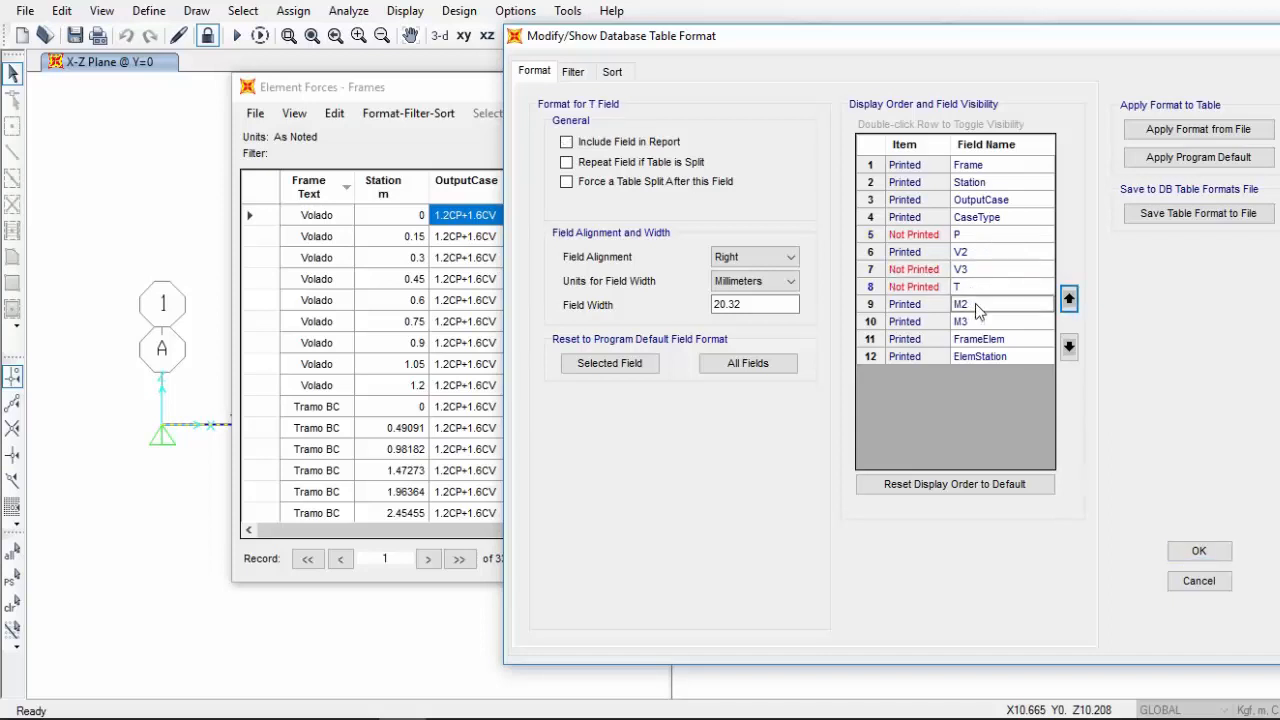
{"action": "left_click", "coordinate": [975, 303]}
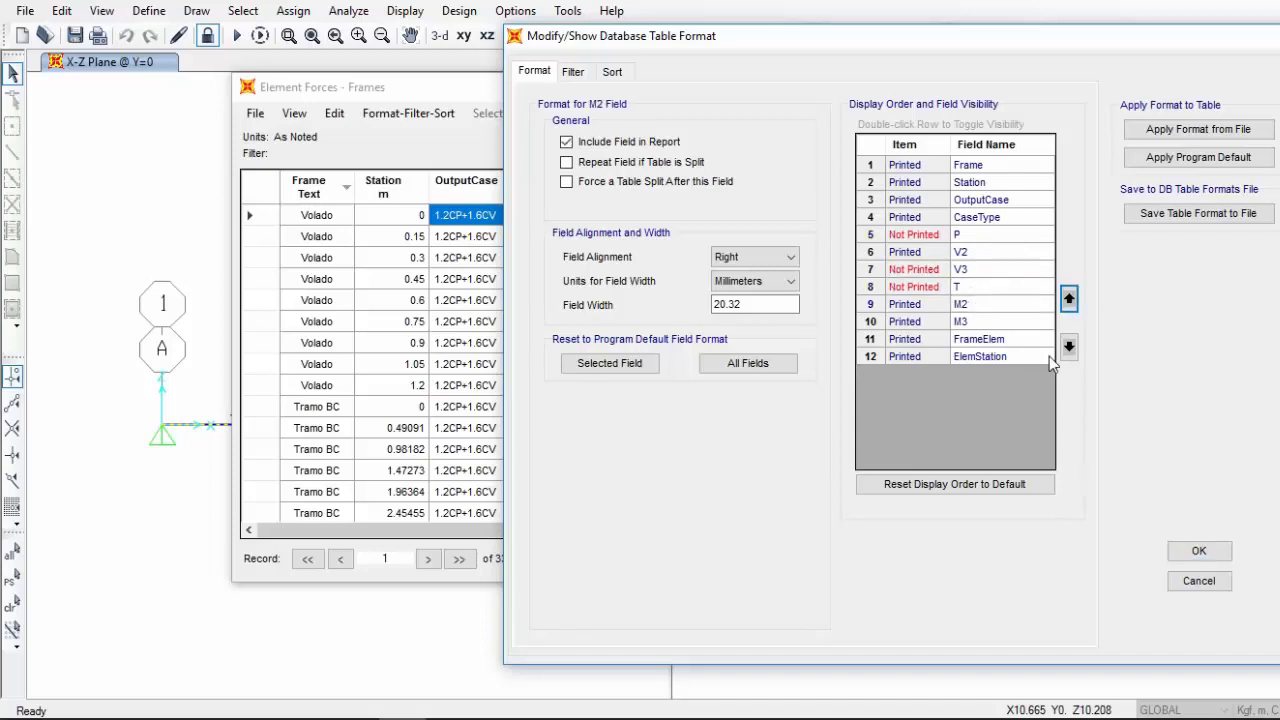
{"action": "double_click", "coordinate": [1018, 308]}
{"action": "left_click", "coordinate": [1199, 553]}
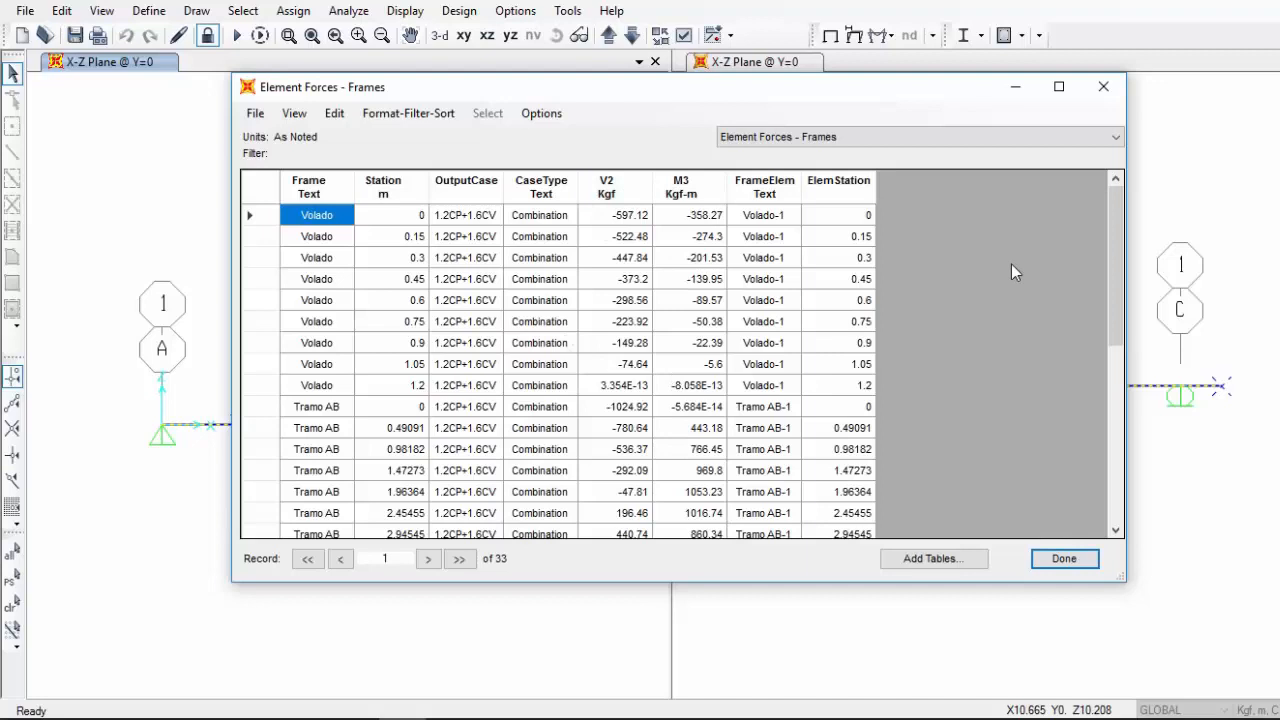
Export the current Element Forces - Frames table to Excel
{"action": "left_click", "coordinate": [615, 385]}
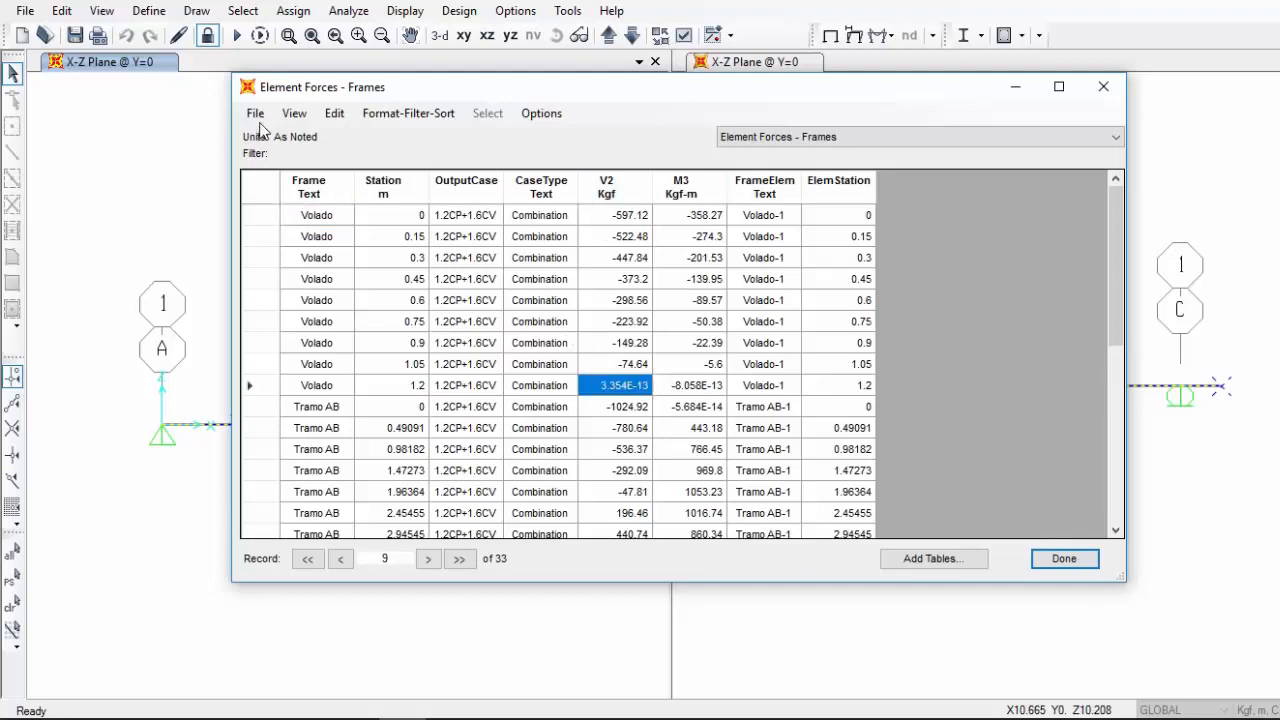
{"action": "left_click", "coordinate": [255, 113]}
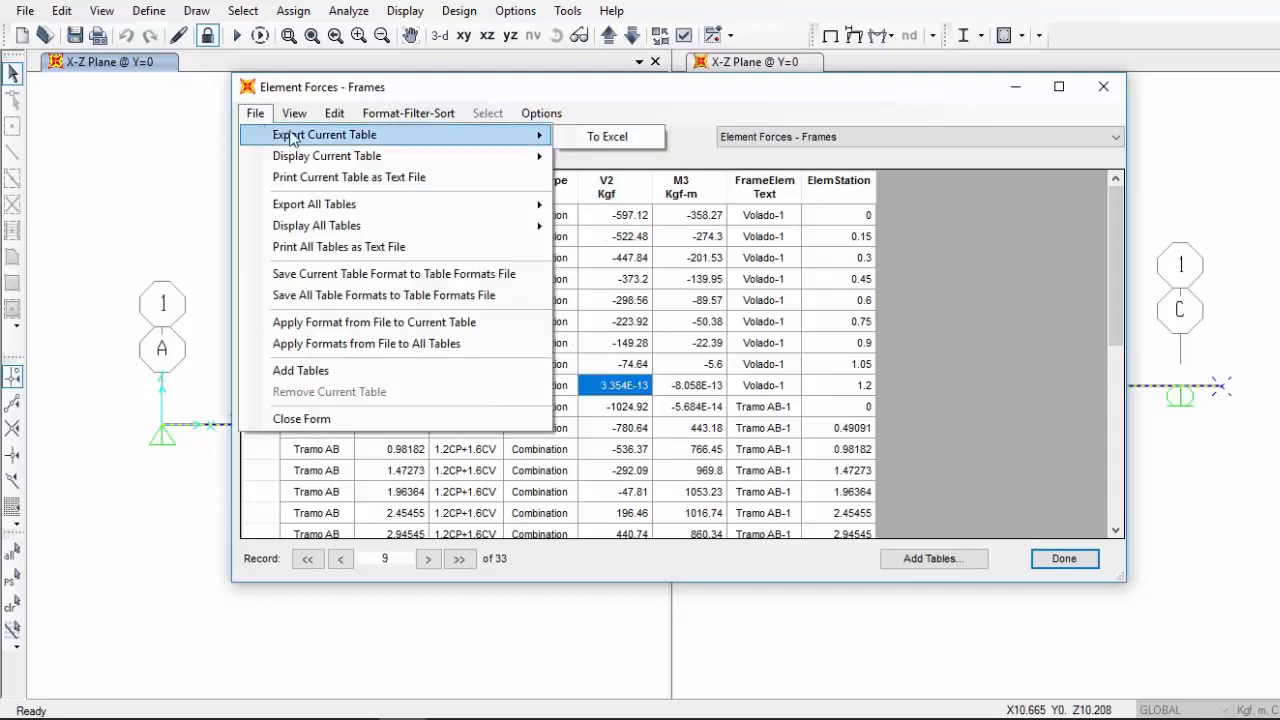
{"action": "mouse_move", "coordinate": [539, 142]}
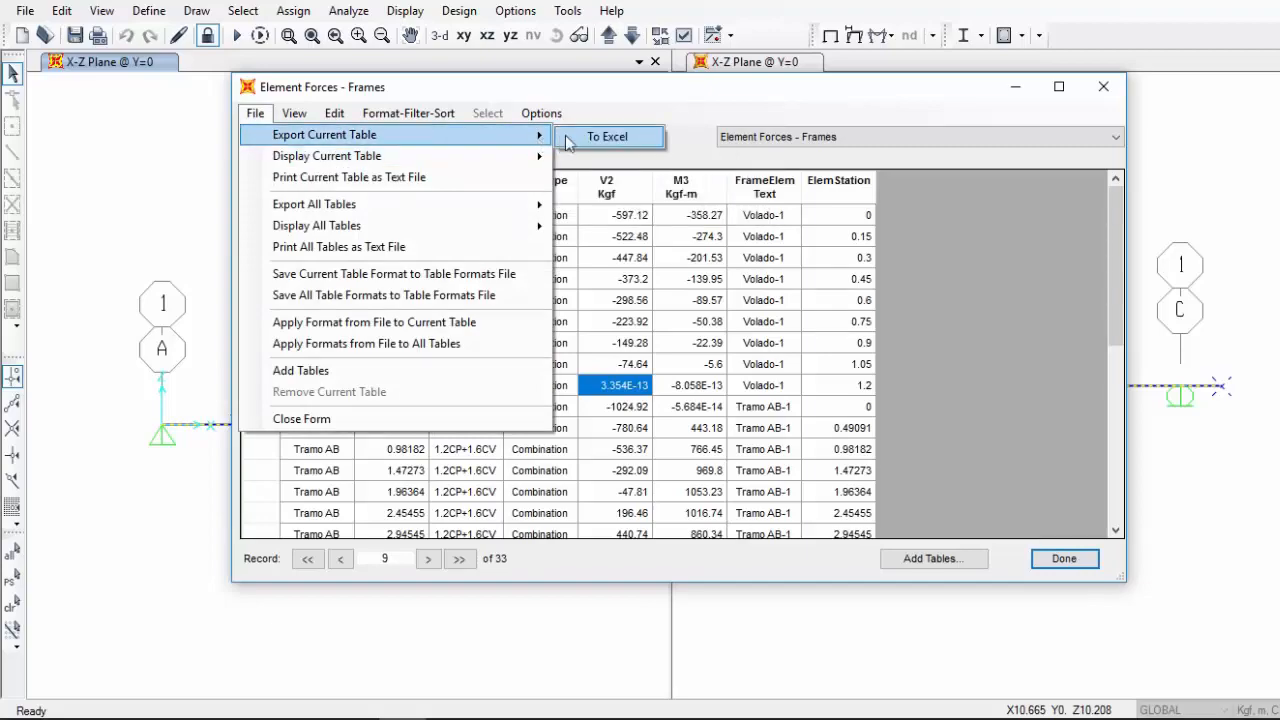